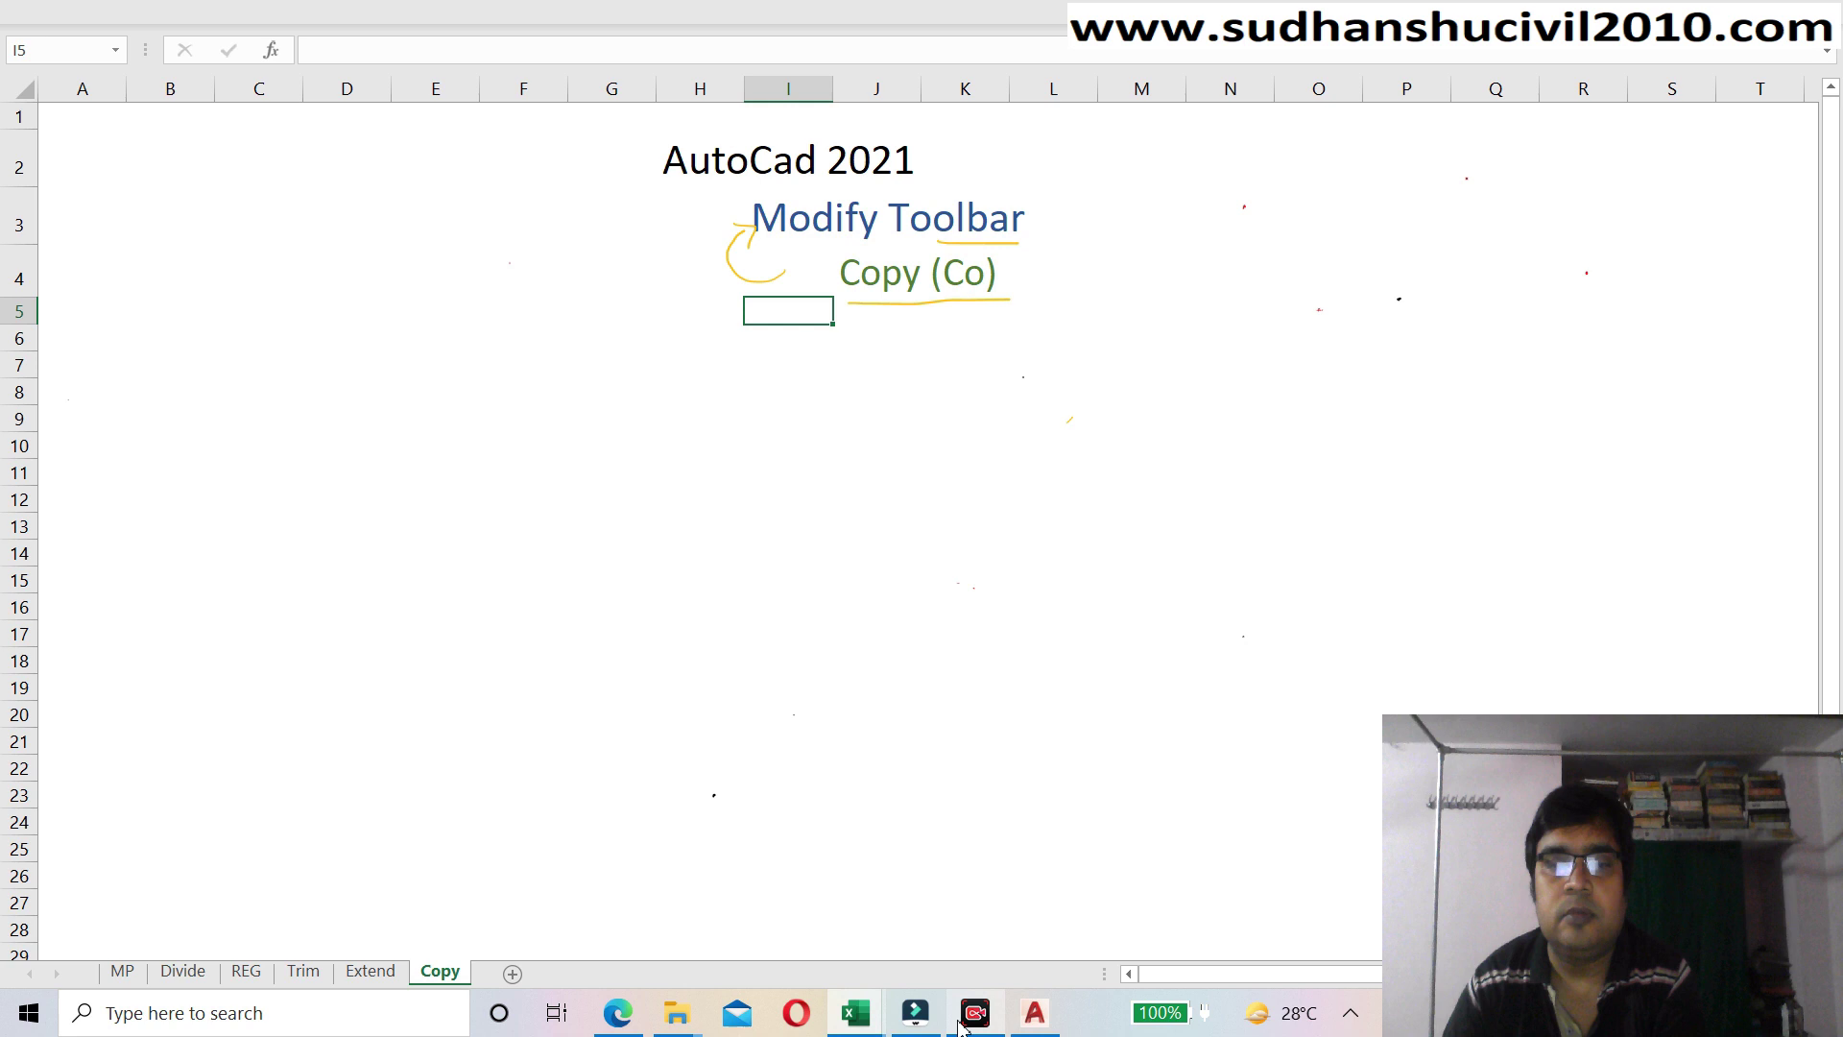
- Switch from the Excel Copy notes sheet to the empty AutoCAD Drawing1
{"action": "left_click", "coordinate": [1035, 1013]}
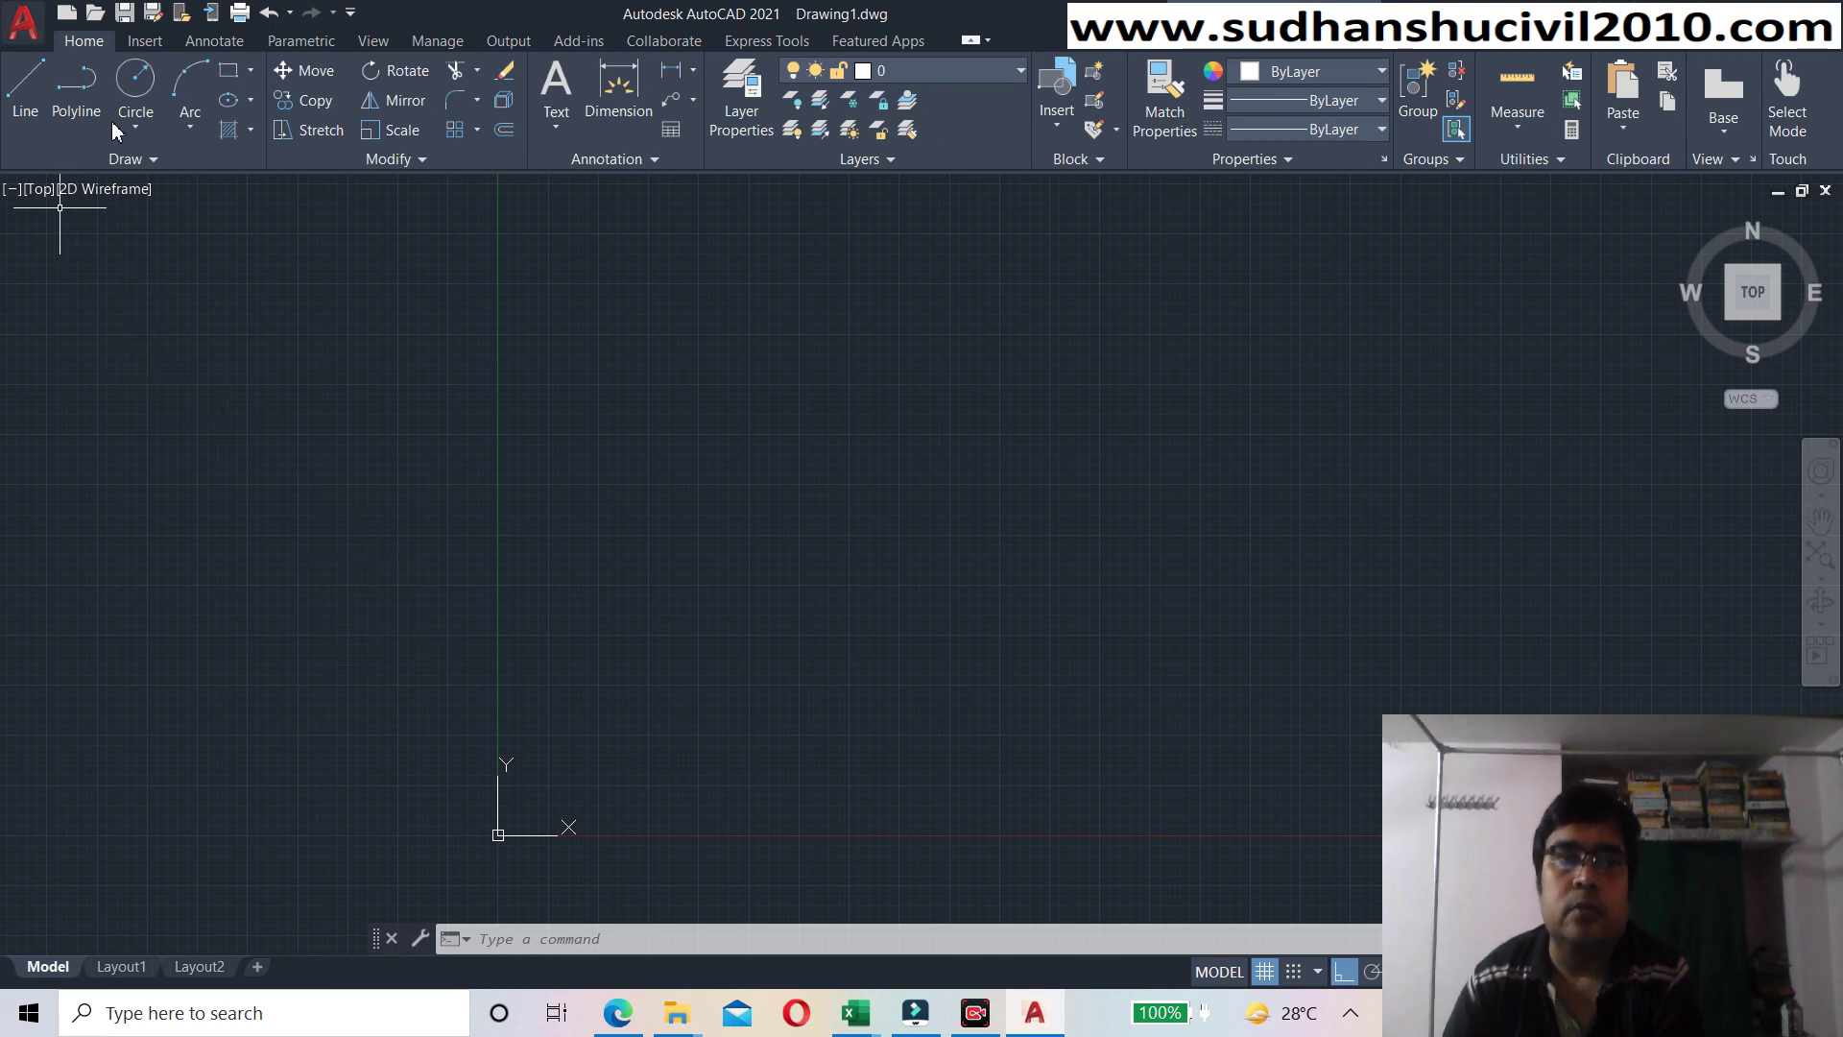
- Draw one vertical line straight upward with Ortho on, then pan it left
{"action": "left_click", "coordinate": [29, 91]}
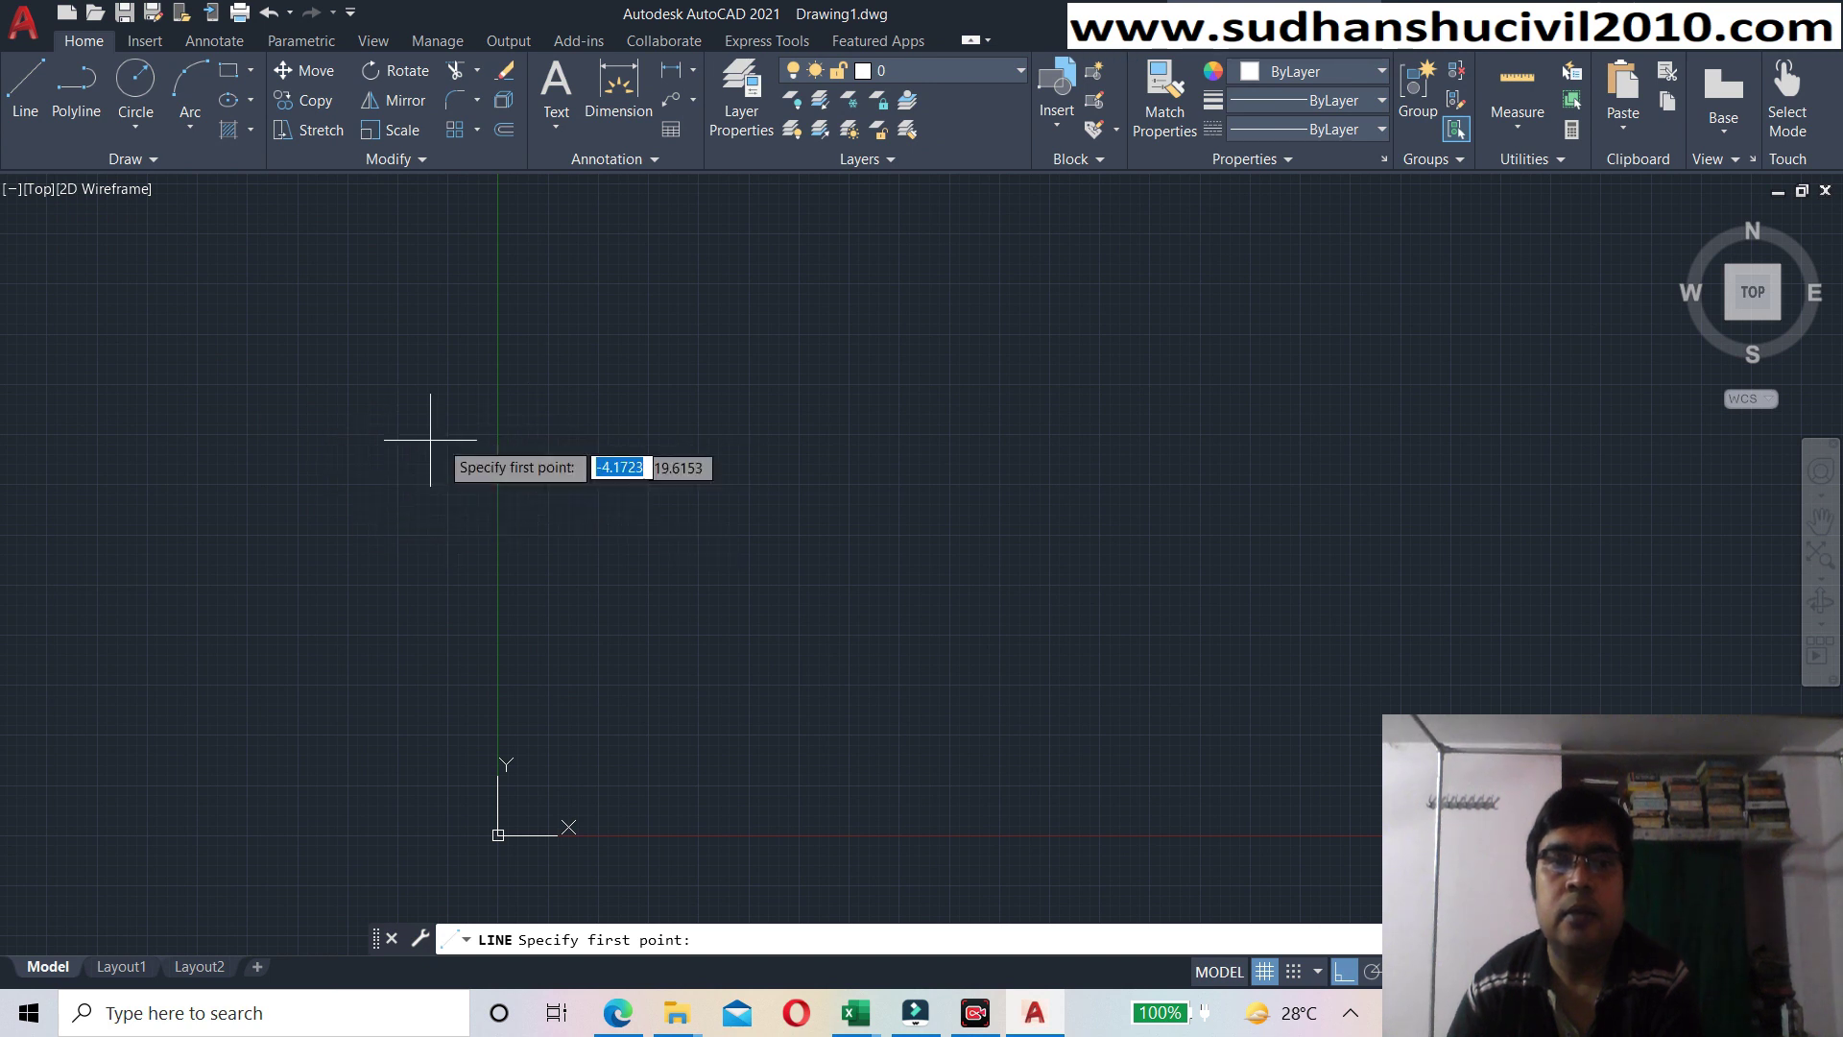
{"action": "left_click", "coordinate": [649, 501]}
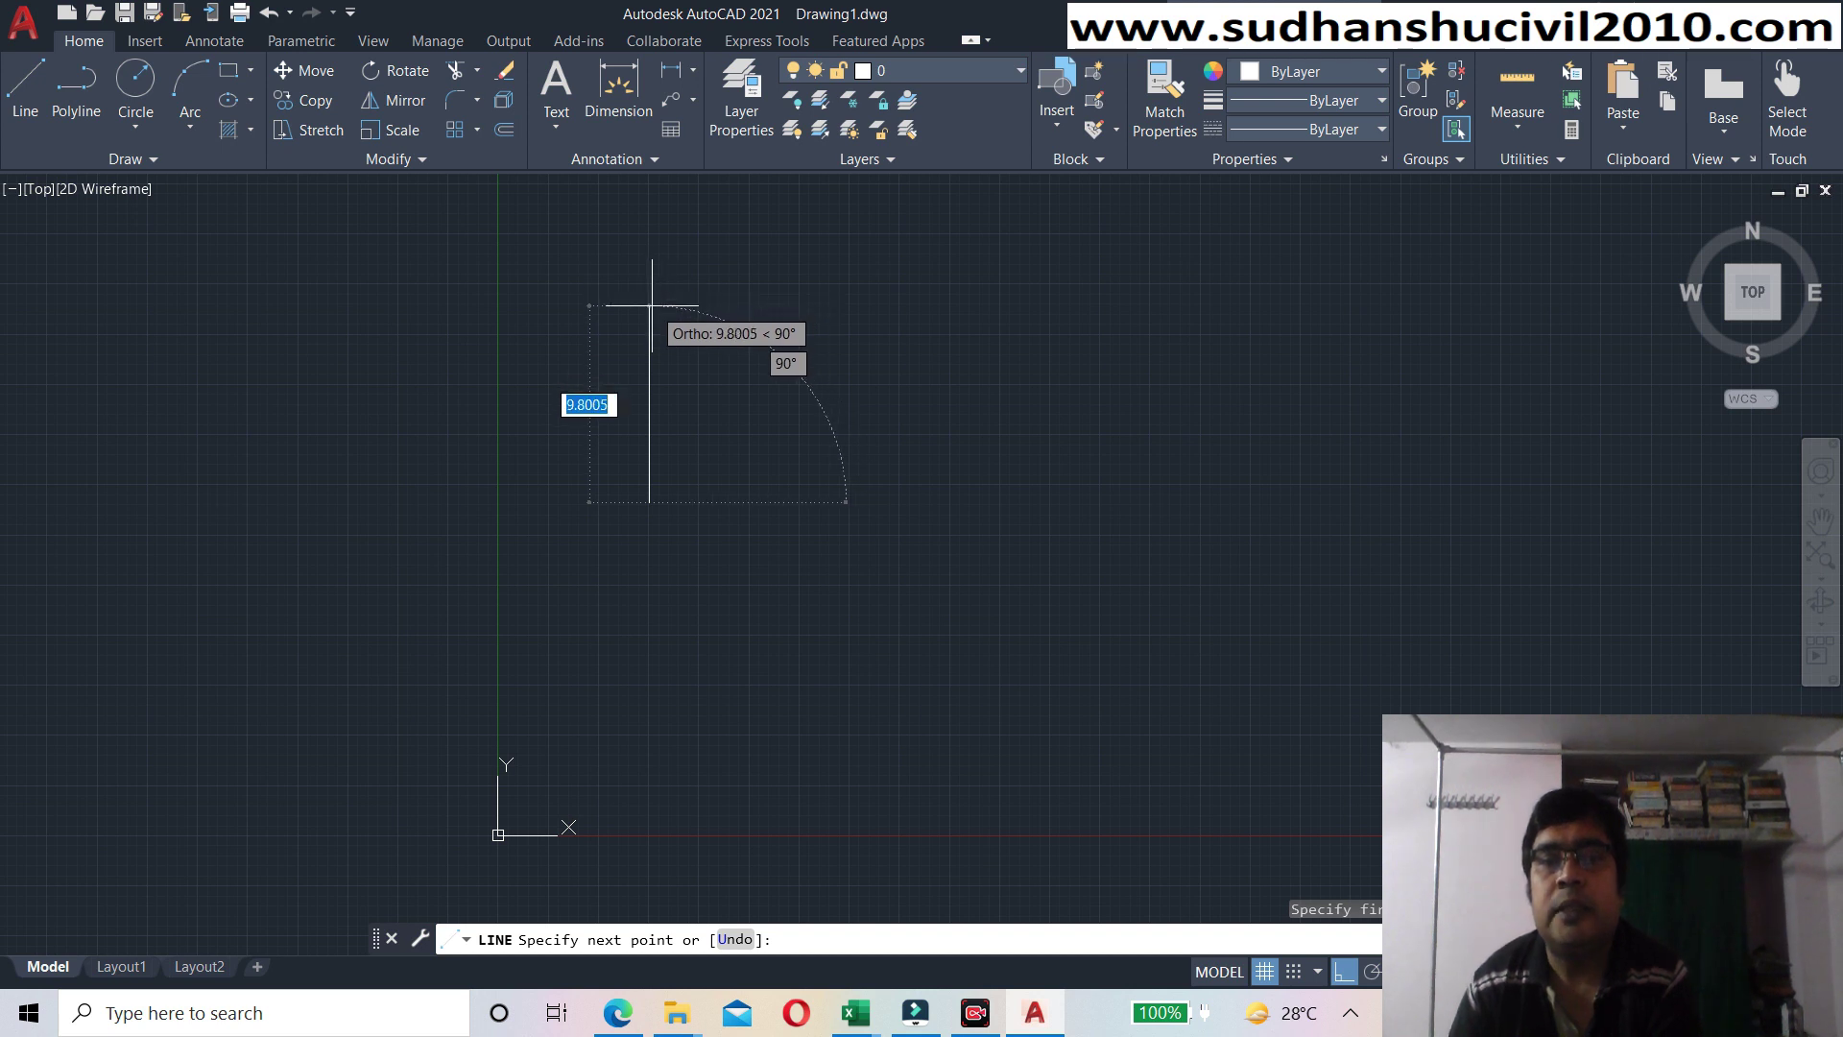
{"action": "left_click", "coordinate": [651, 305]}
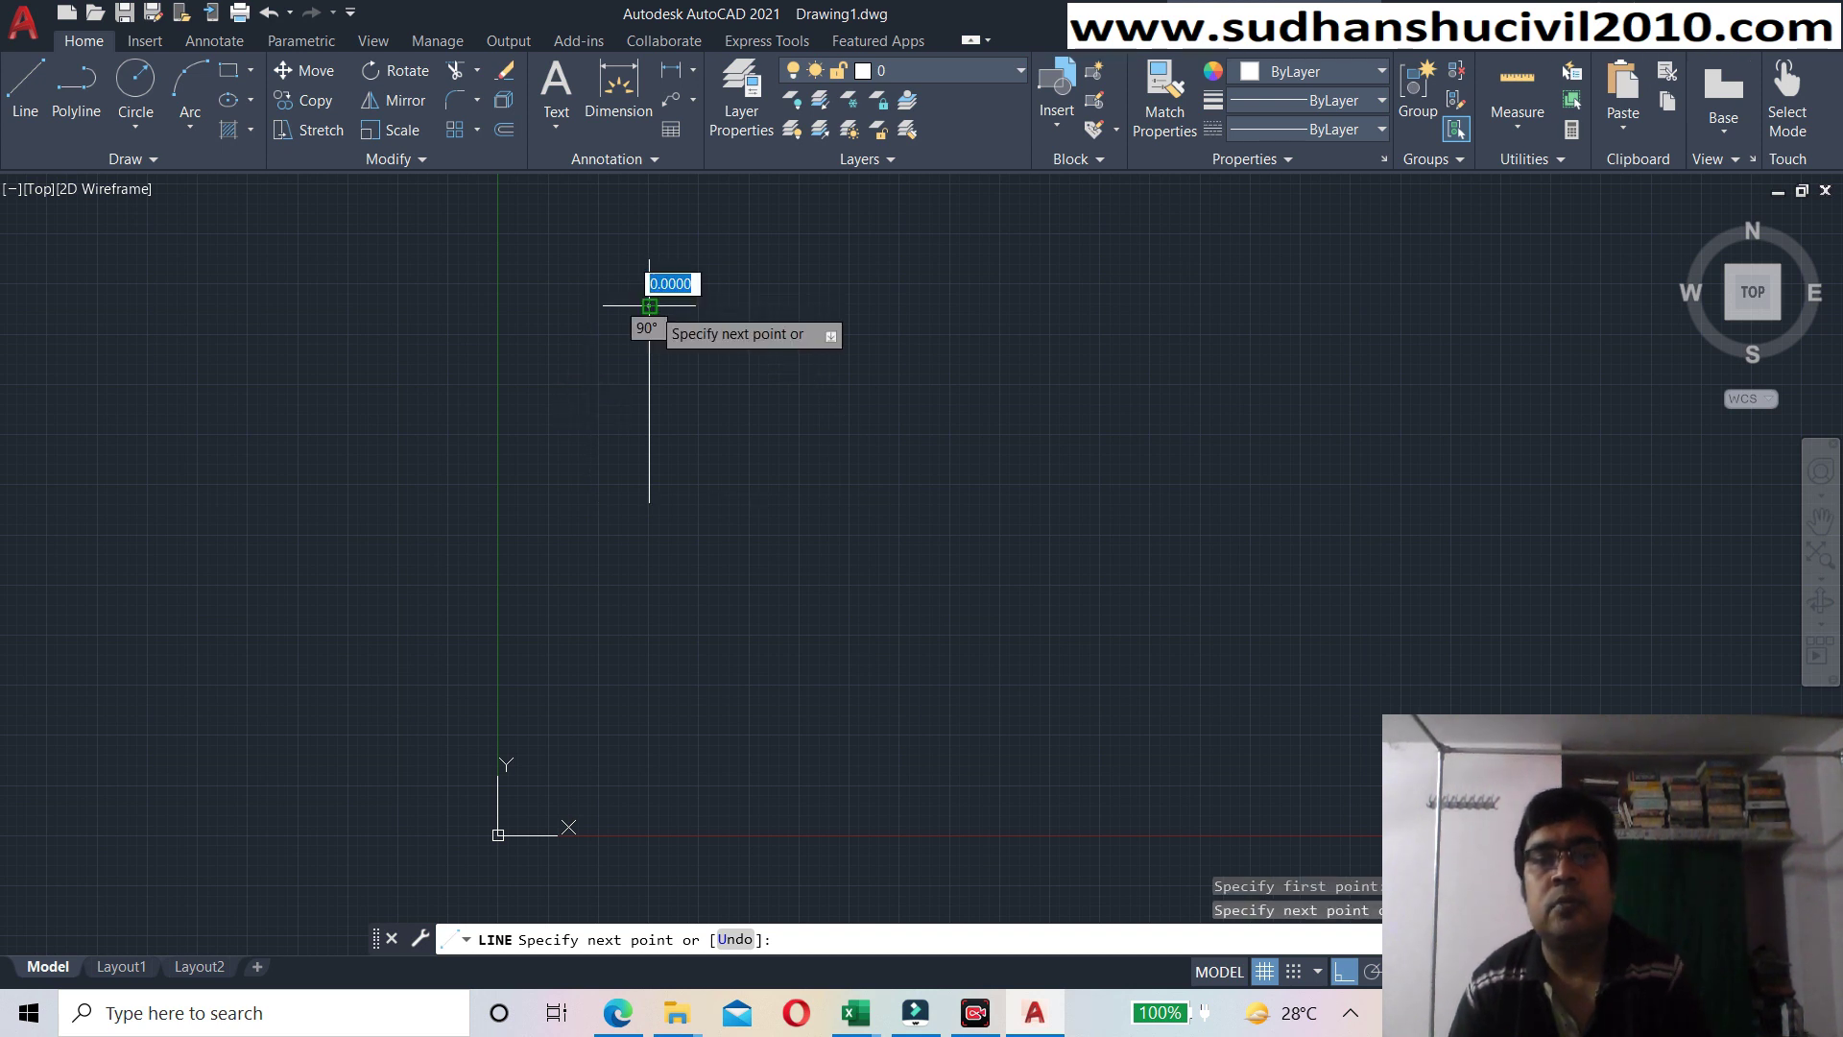
{"action": "key", "text": "Return"}
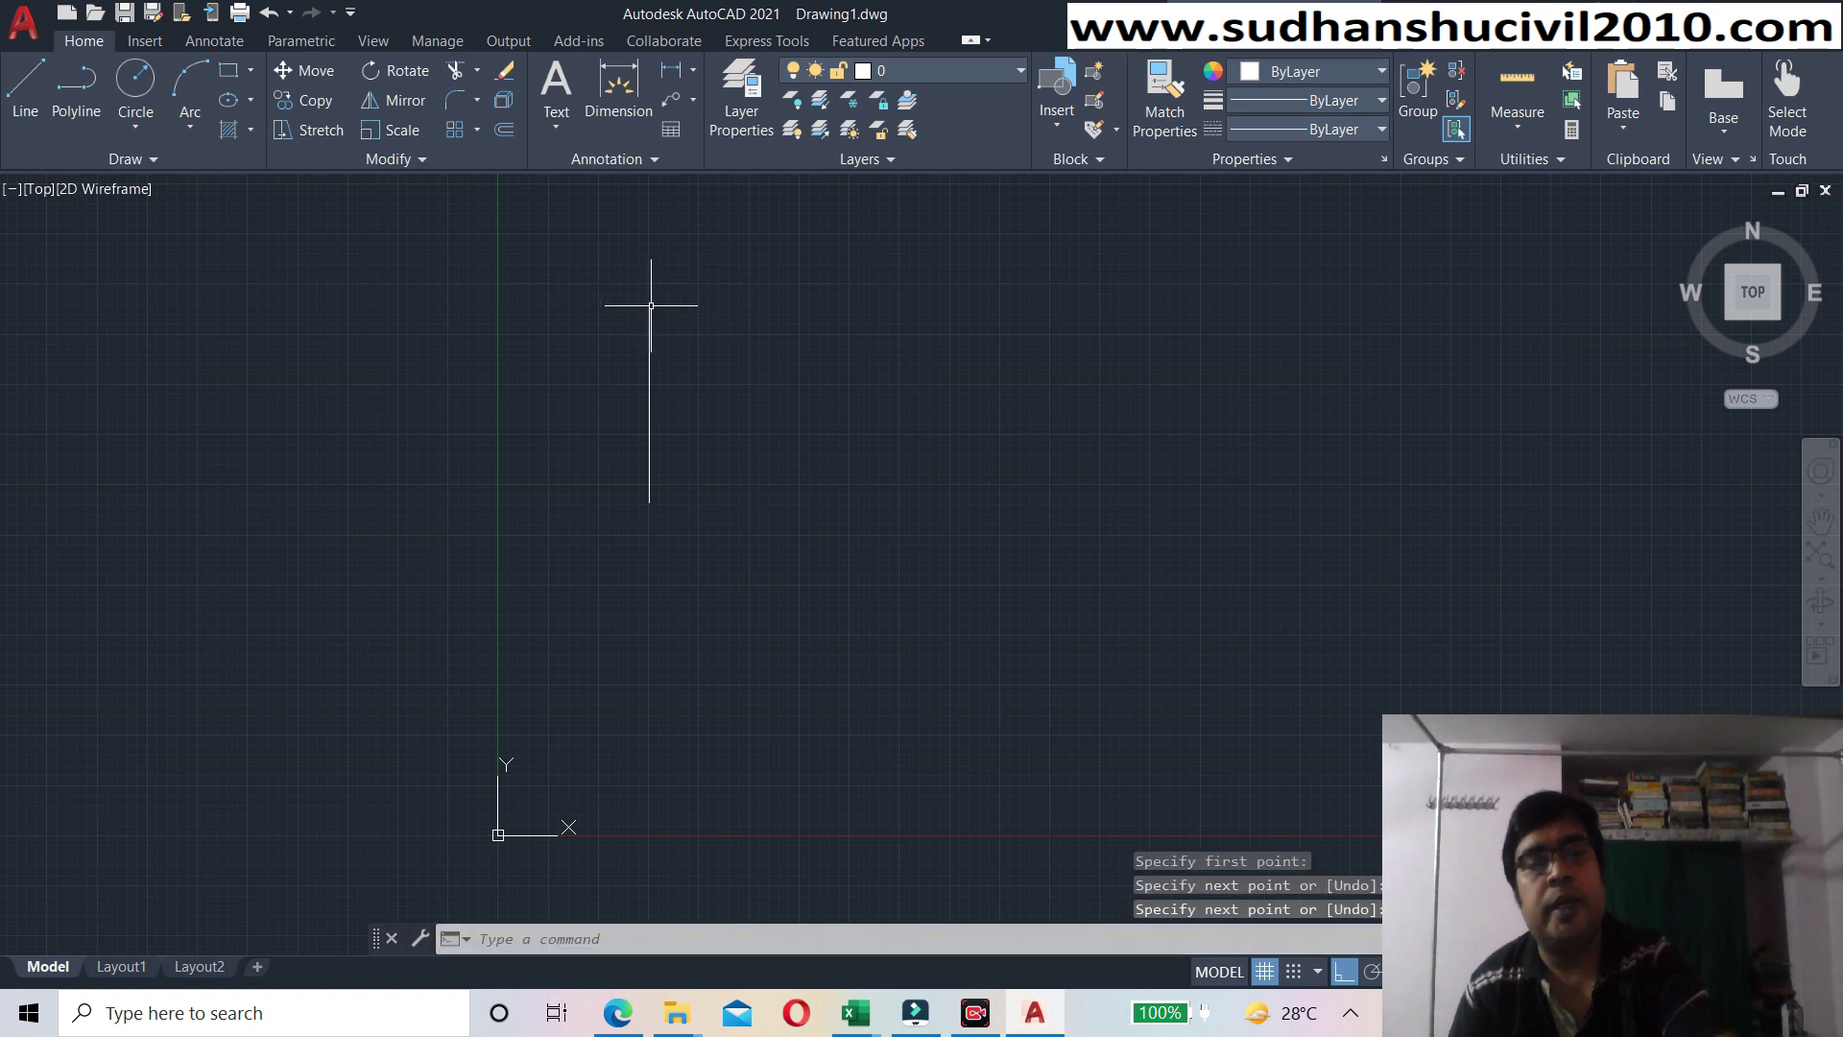
{"action": "middle_click_drag", "start_coordinate": [742, 480], "coordinate": [515, 472]}
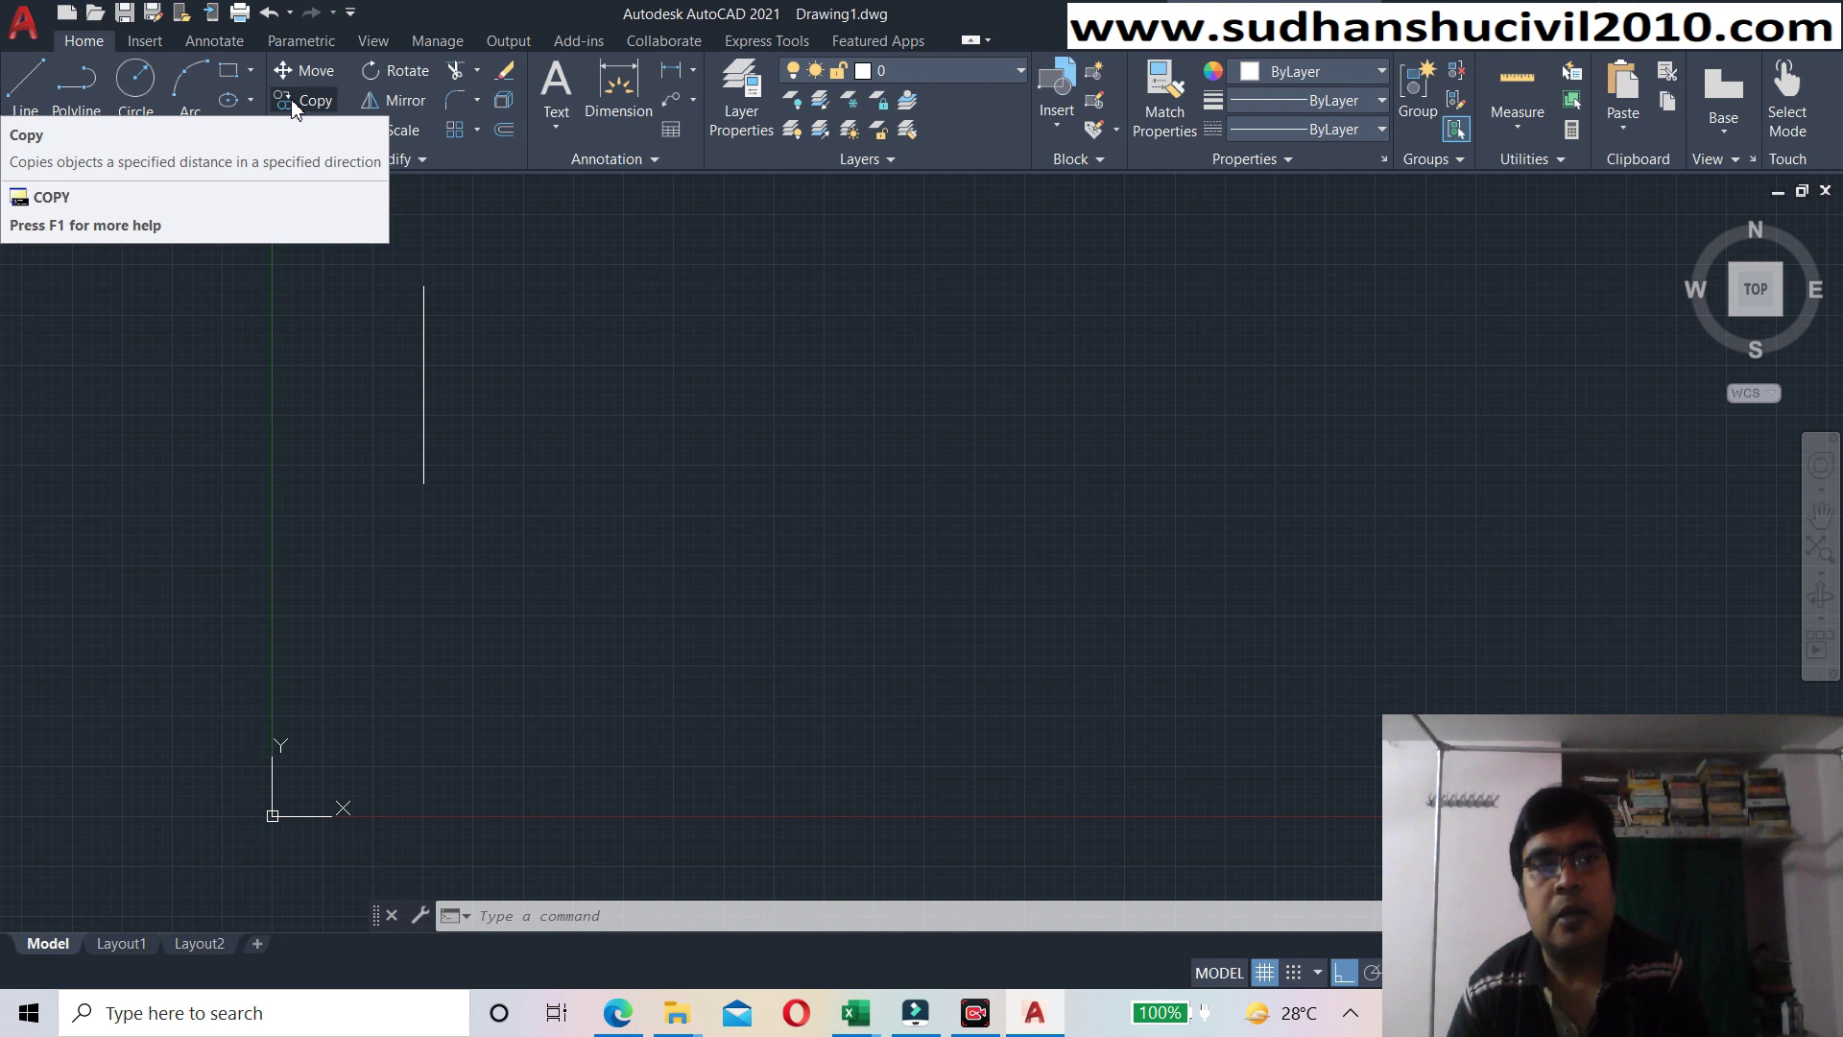
- Copy the vertical line 10 units to the right from its bottom endpoint
{"action": "left_click", "coordinate": [293, 101]}
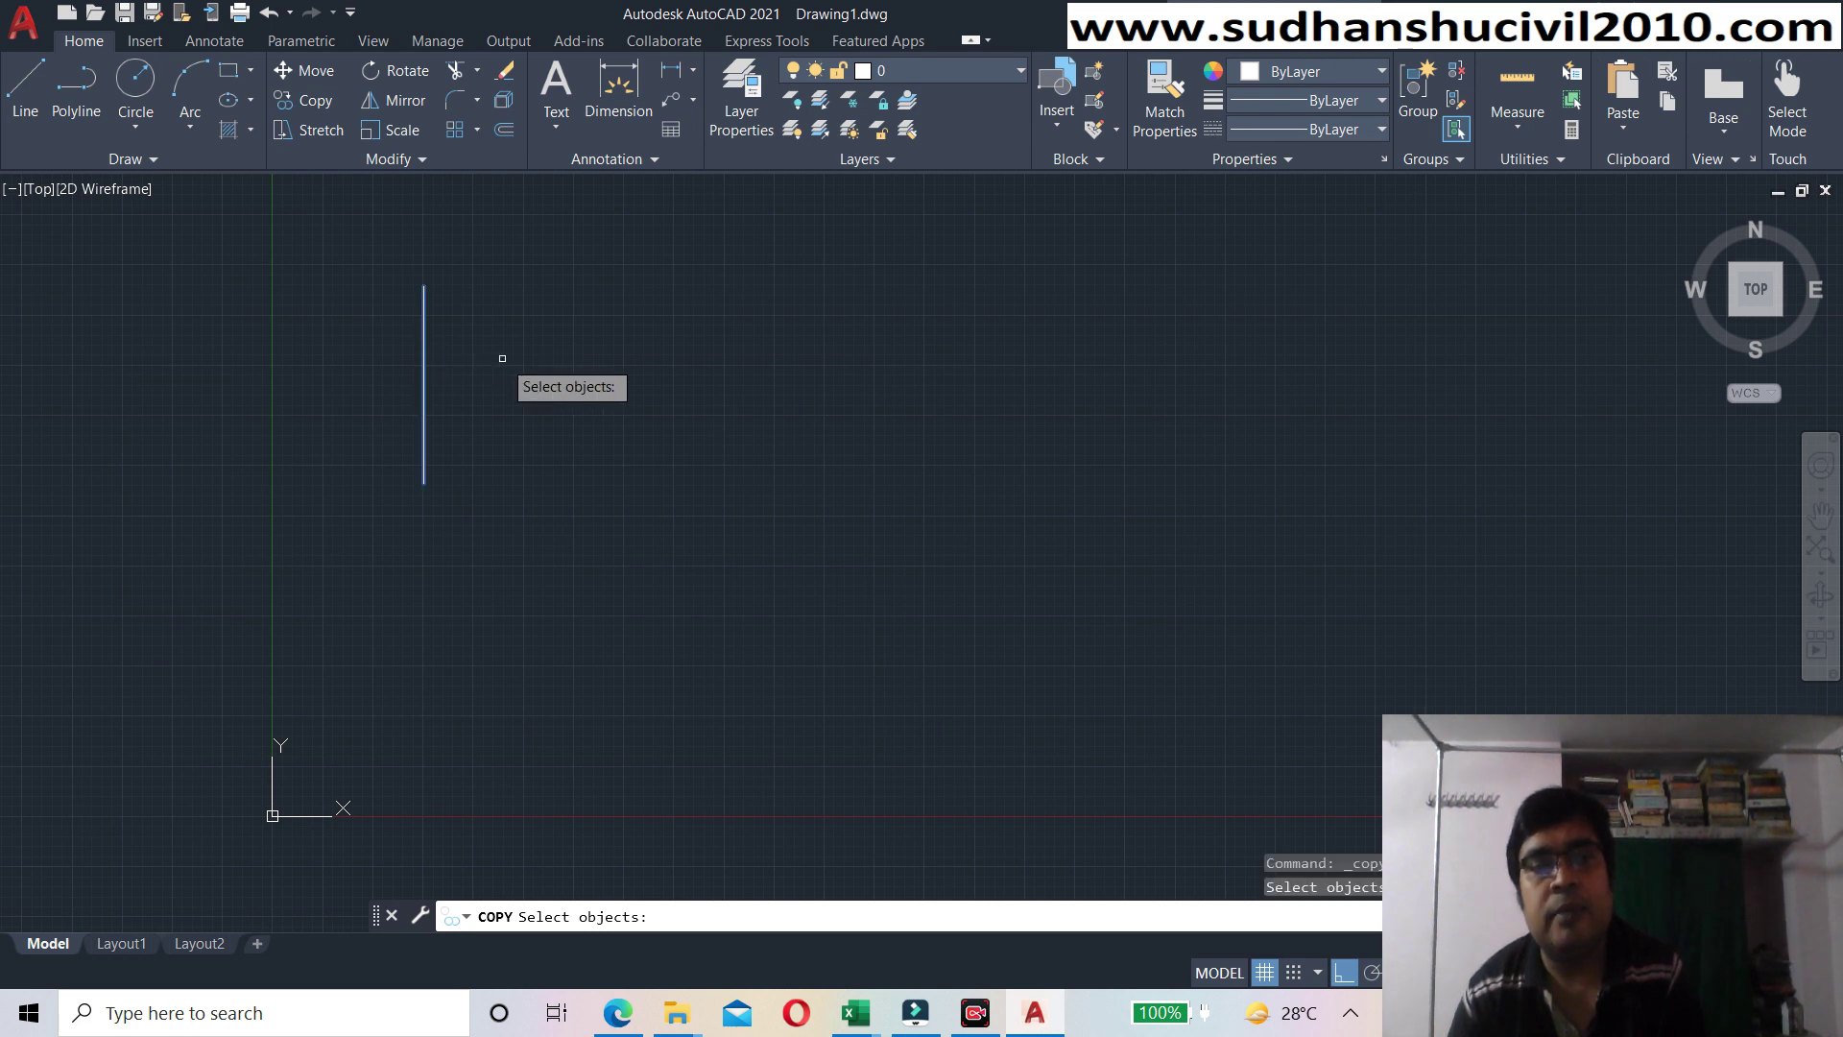
{"action": "key", "text": "Return"}
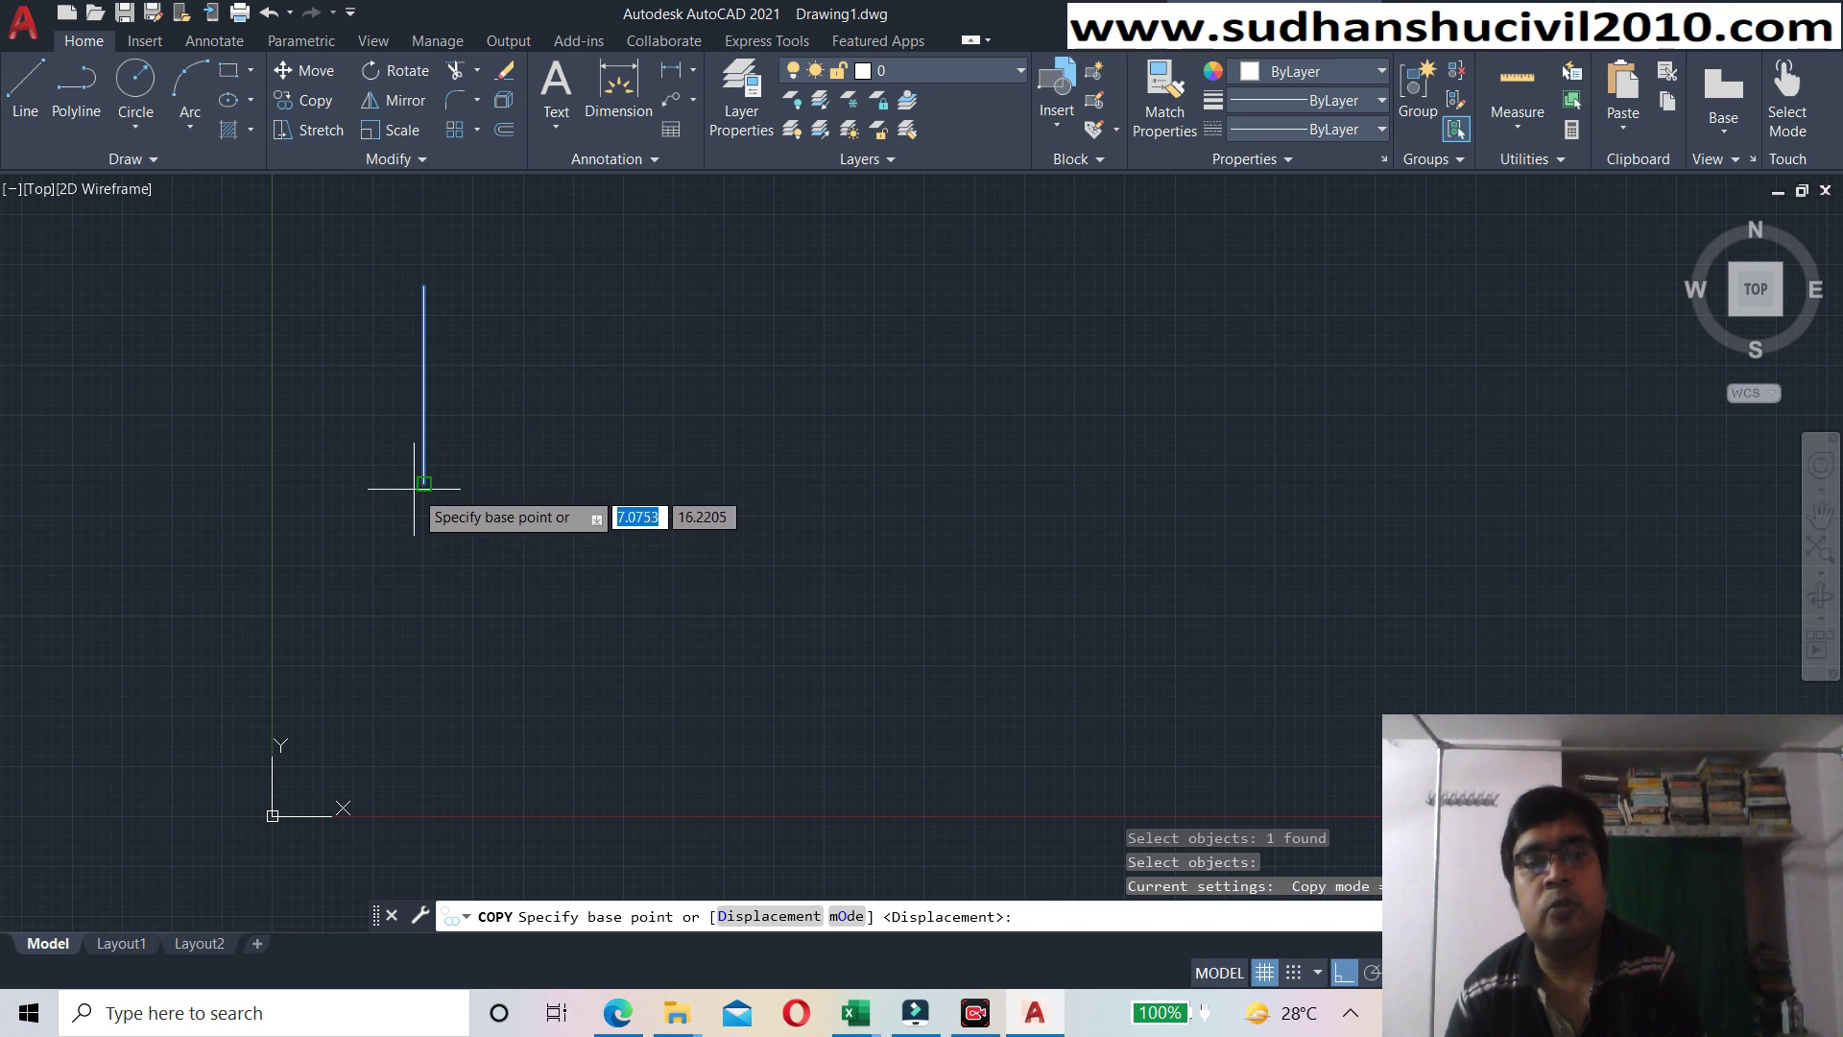
{"action": "scroll", "coordinate": [413, 490], "scroll_direction": "up", "scroll_amount": 3}
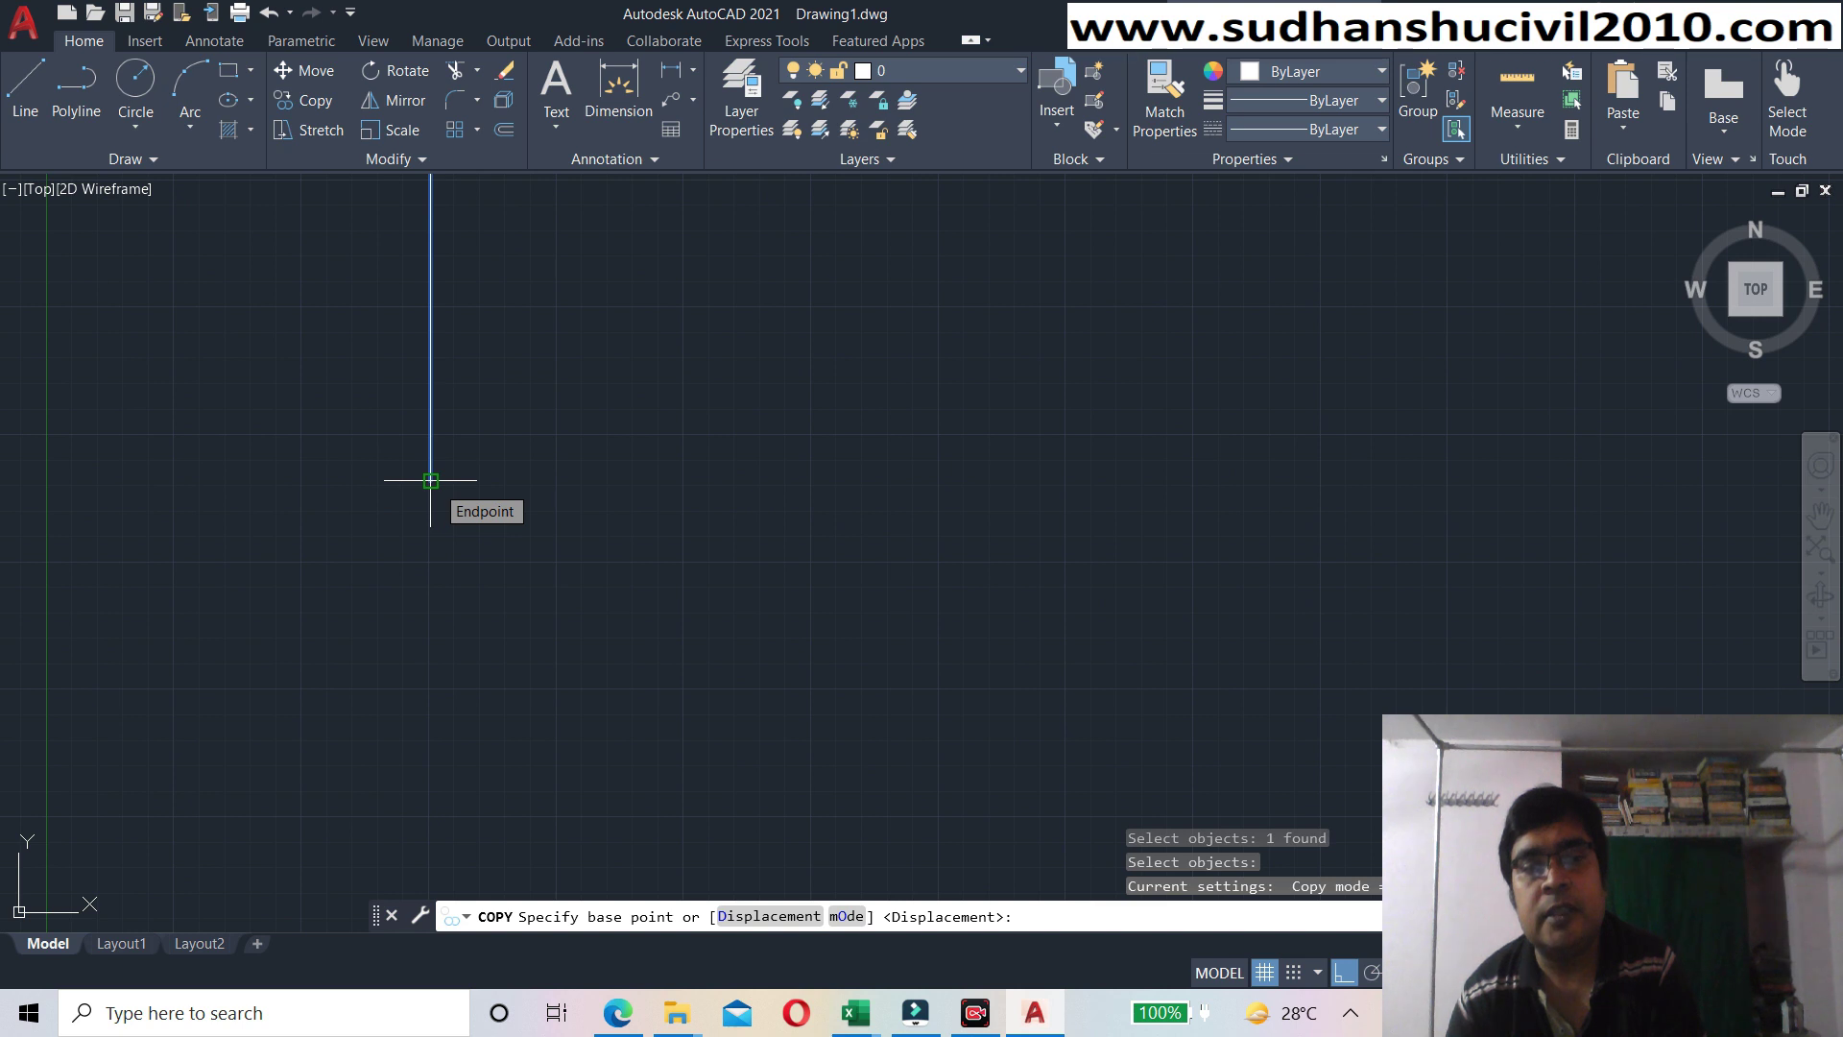
{"action": "left_click", "coordinate": [431, 480]}
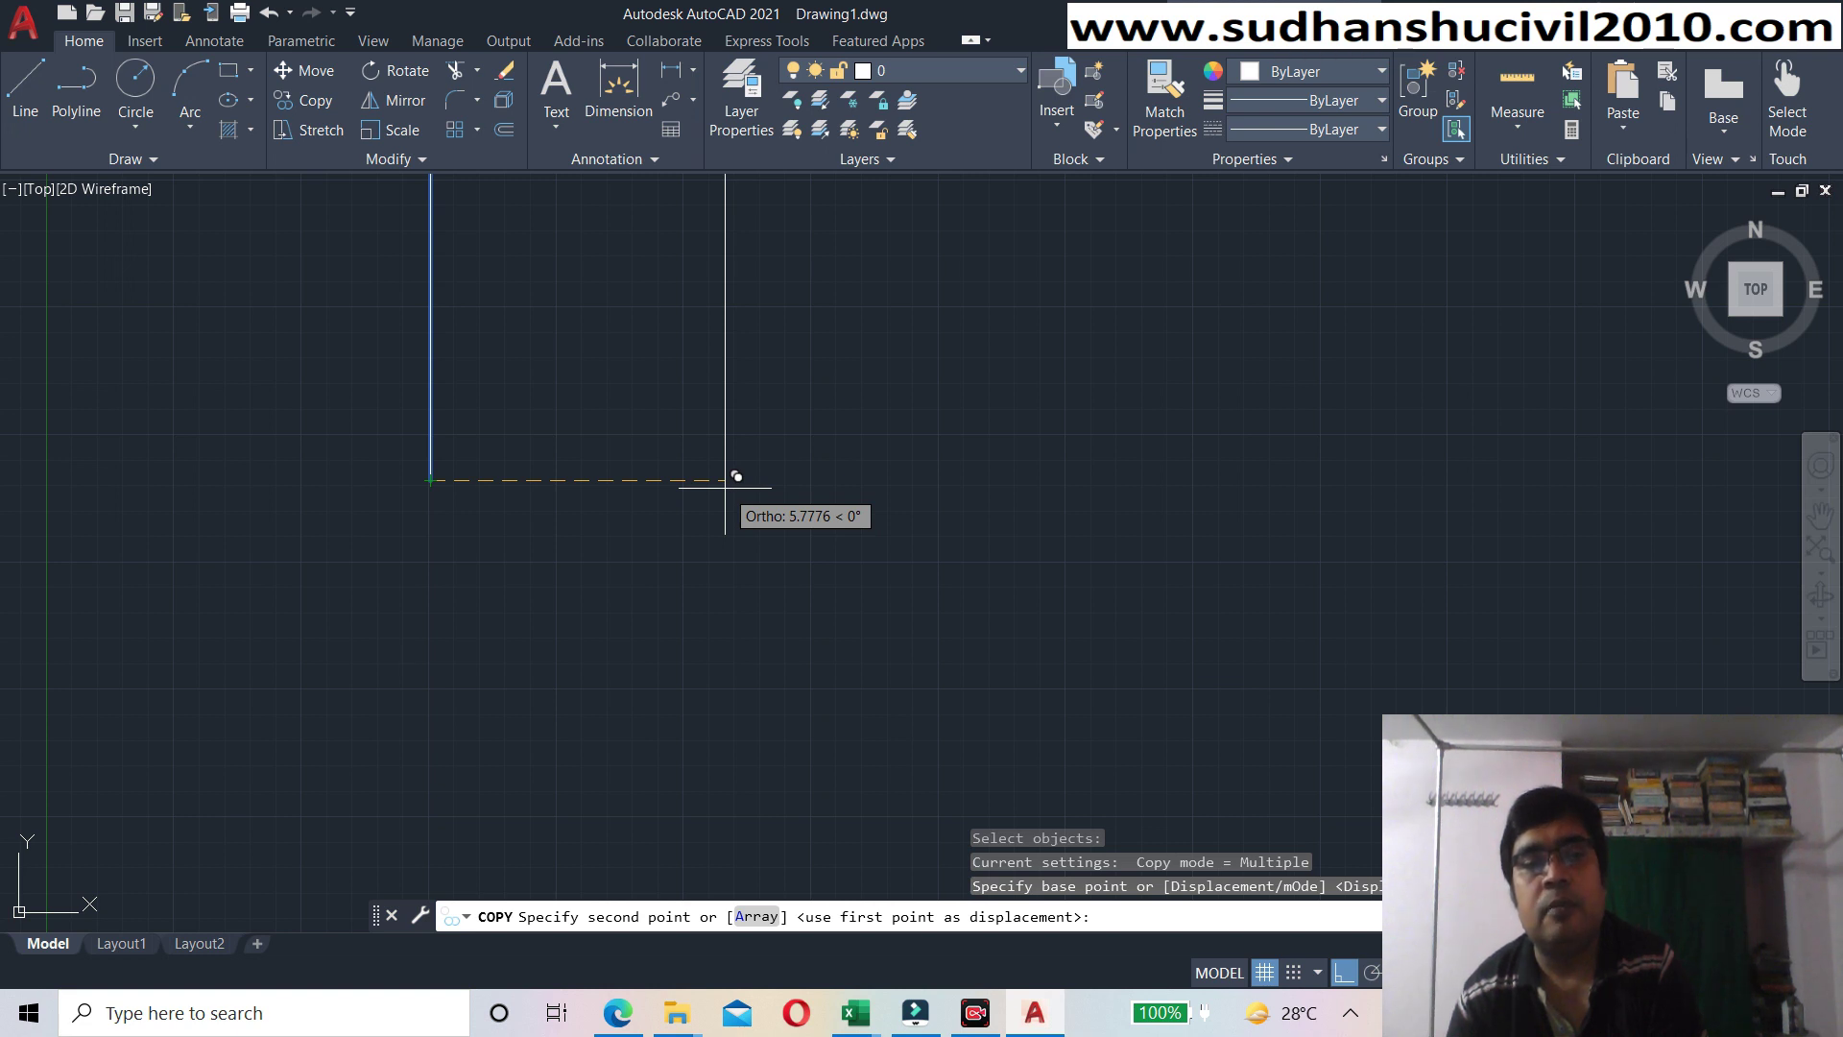
{"action": "type", "text": "1"}
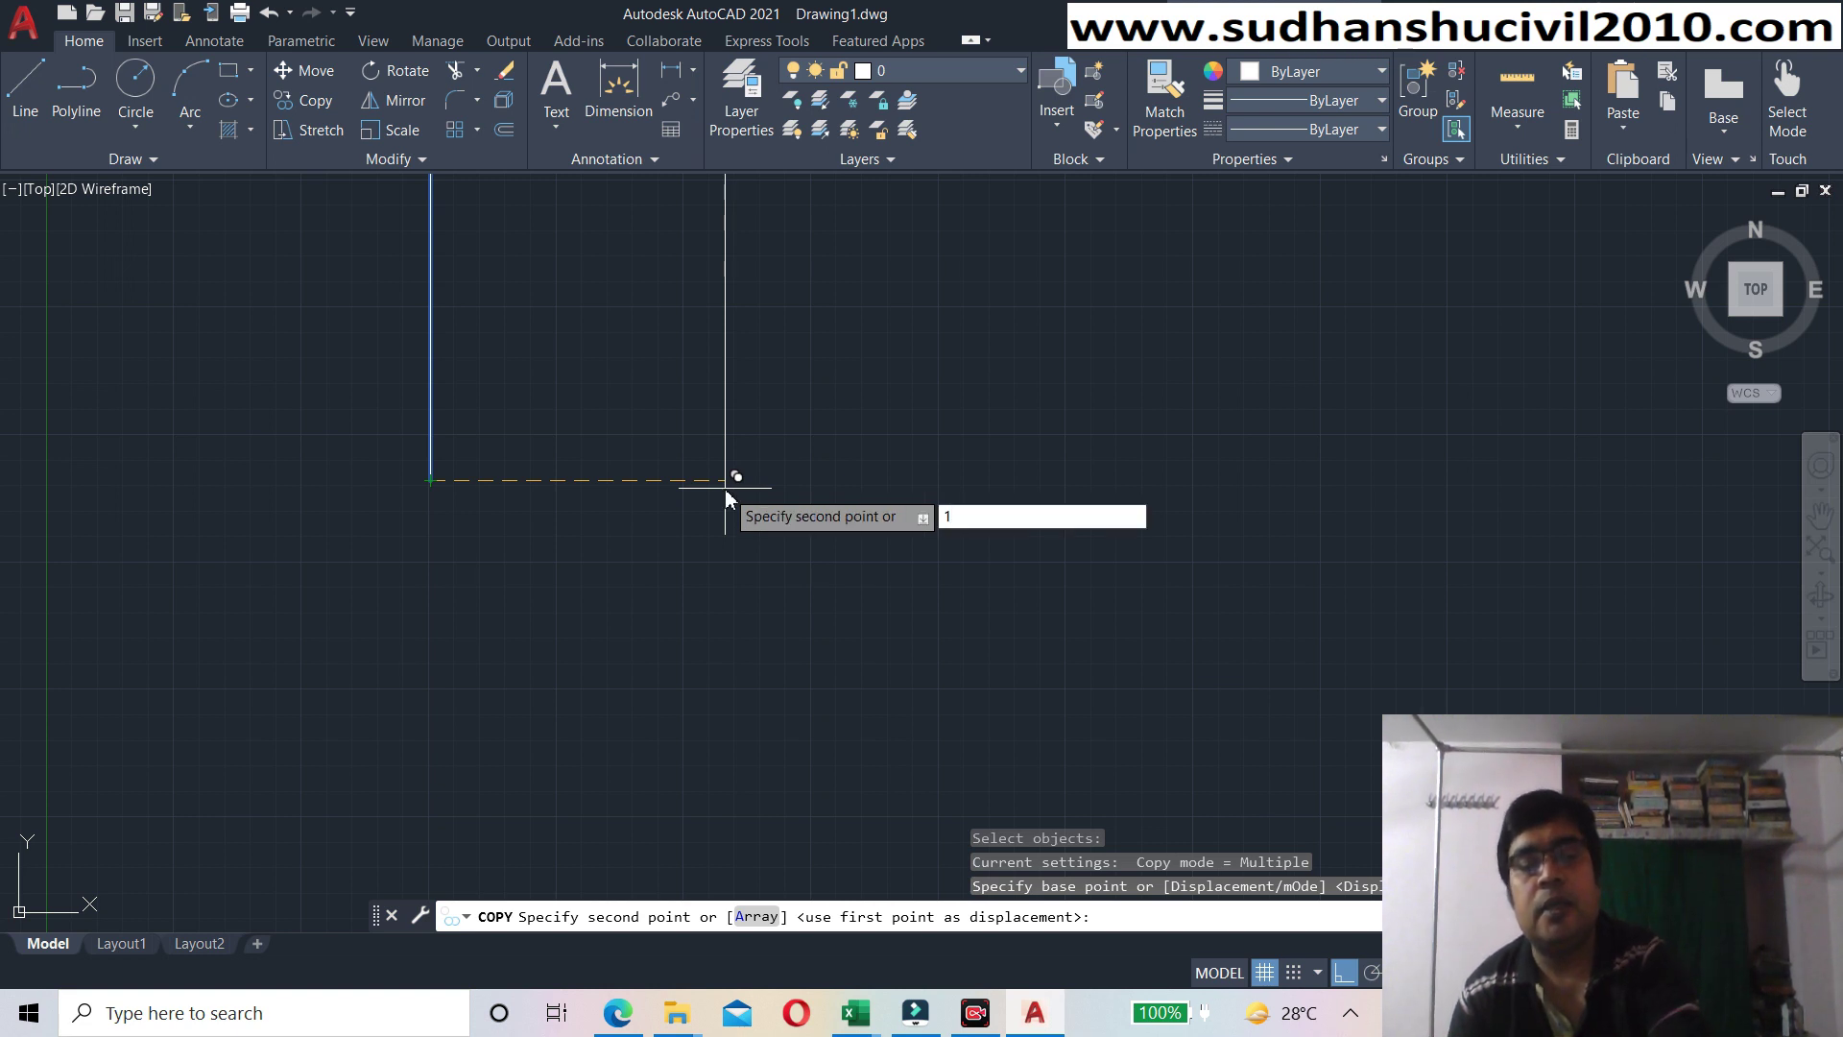
{"action": "type", "text": "0"}
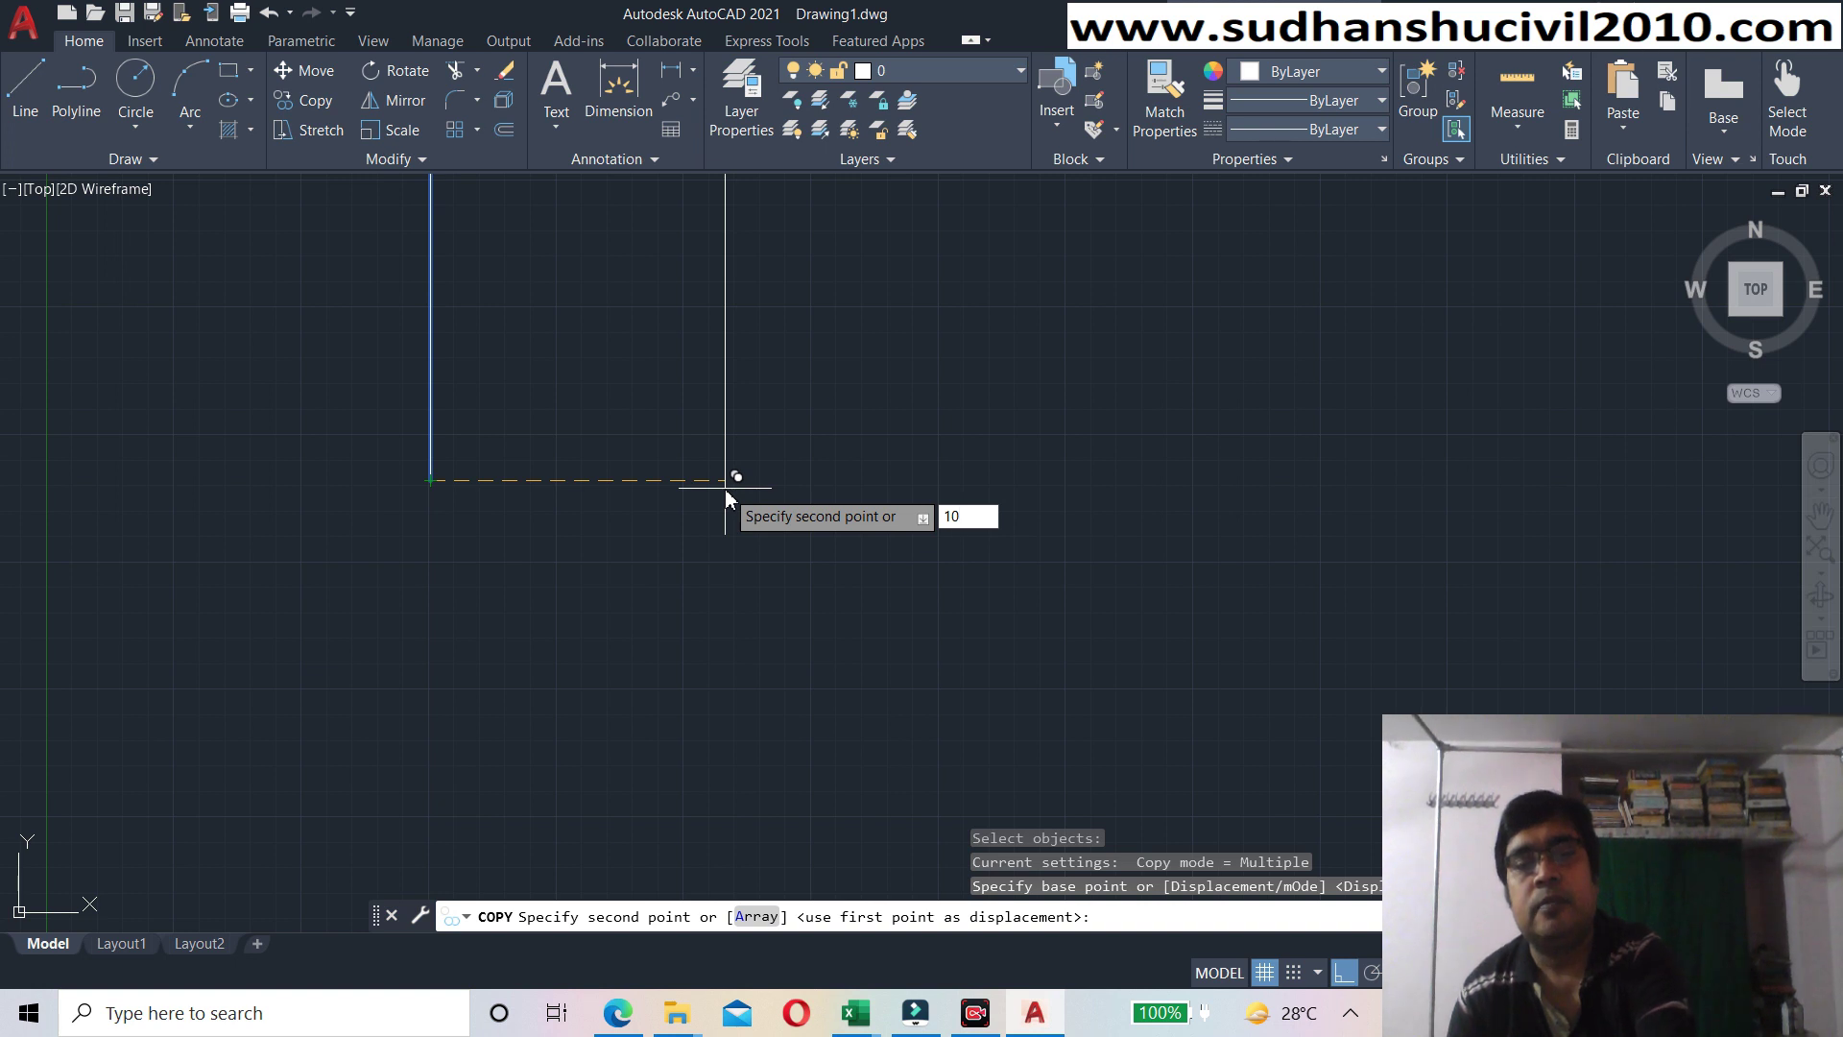
{"action": "key", "text": "Return"}
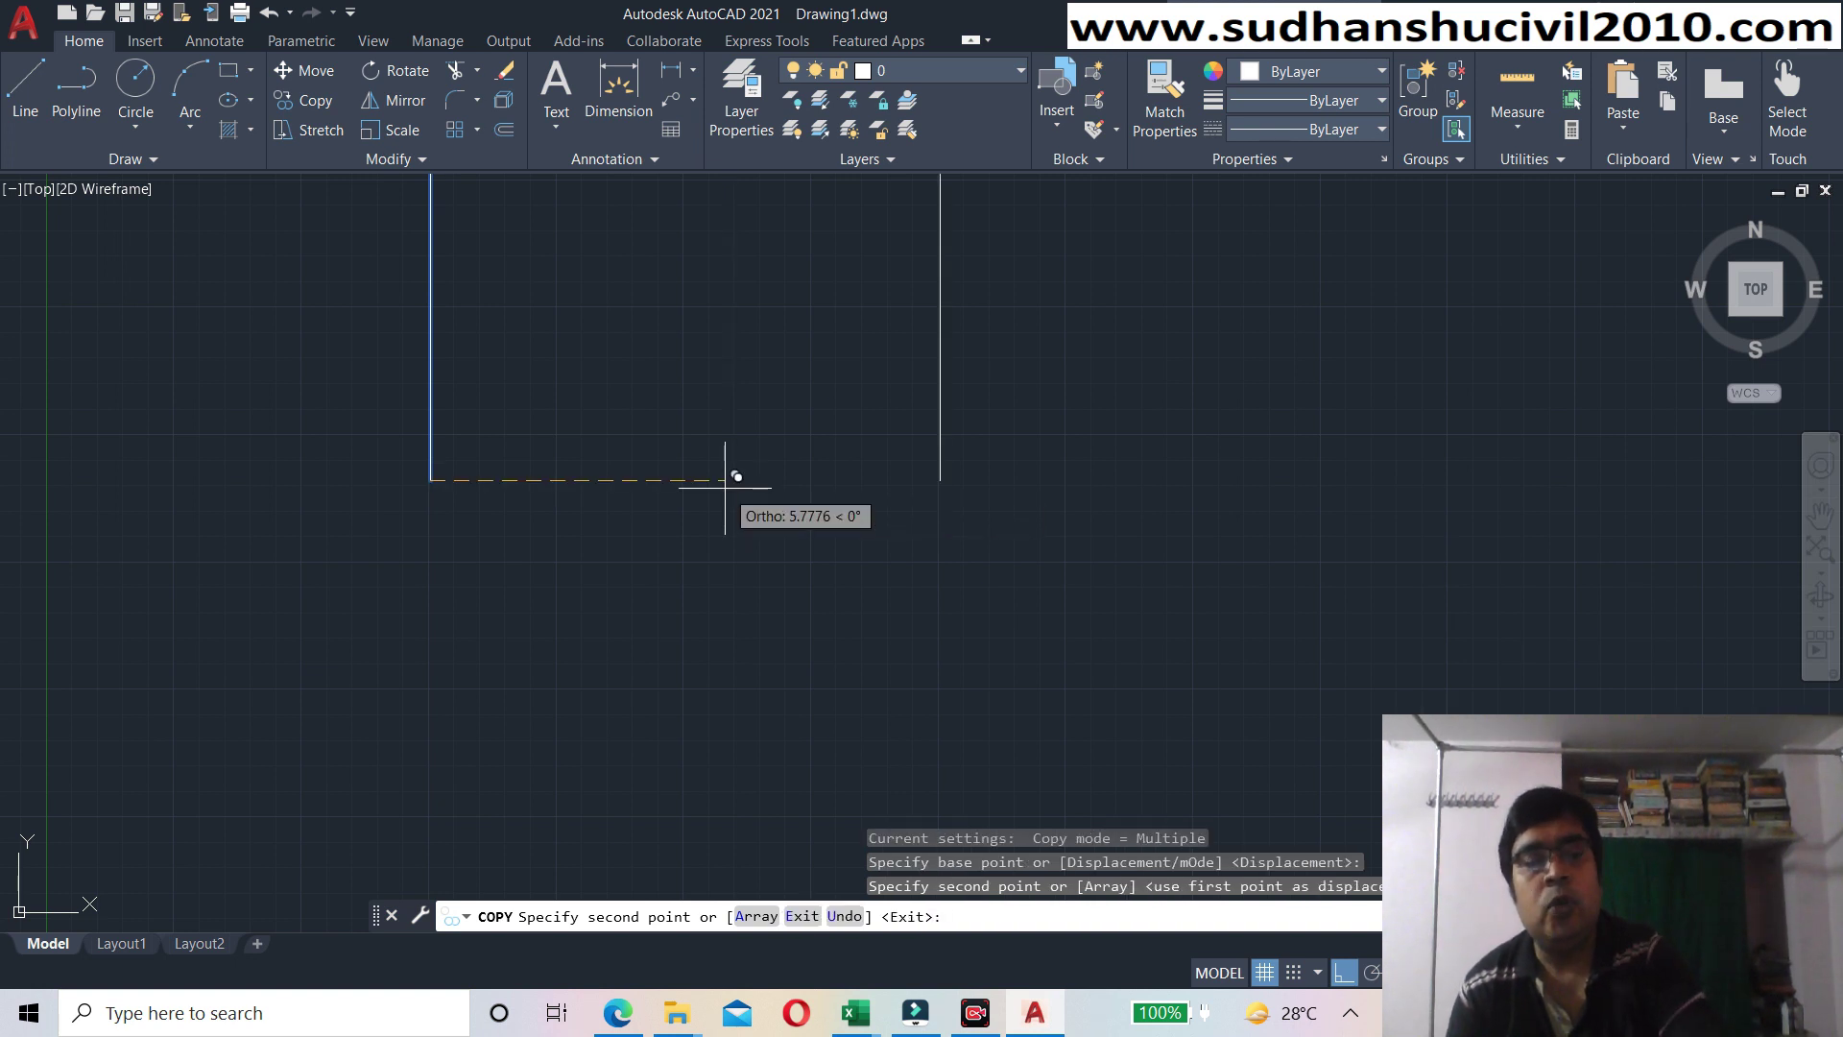
{"action": "key", "text": "Escape"}
{"action": "scroll", "coordinate": [724, 484], "scroll_direction": "down", "scroll_amount": 3}
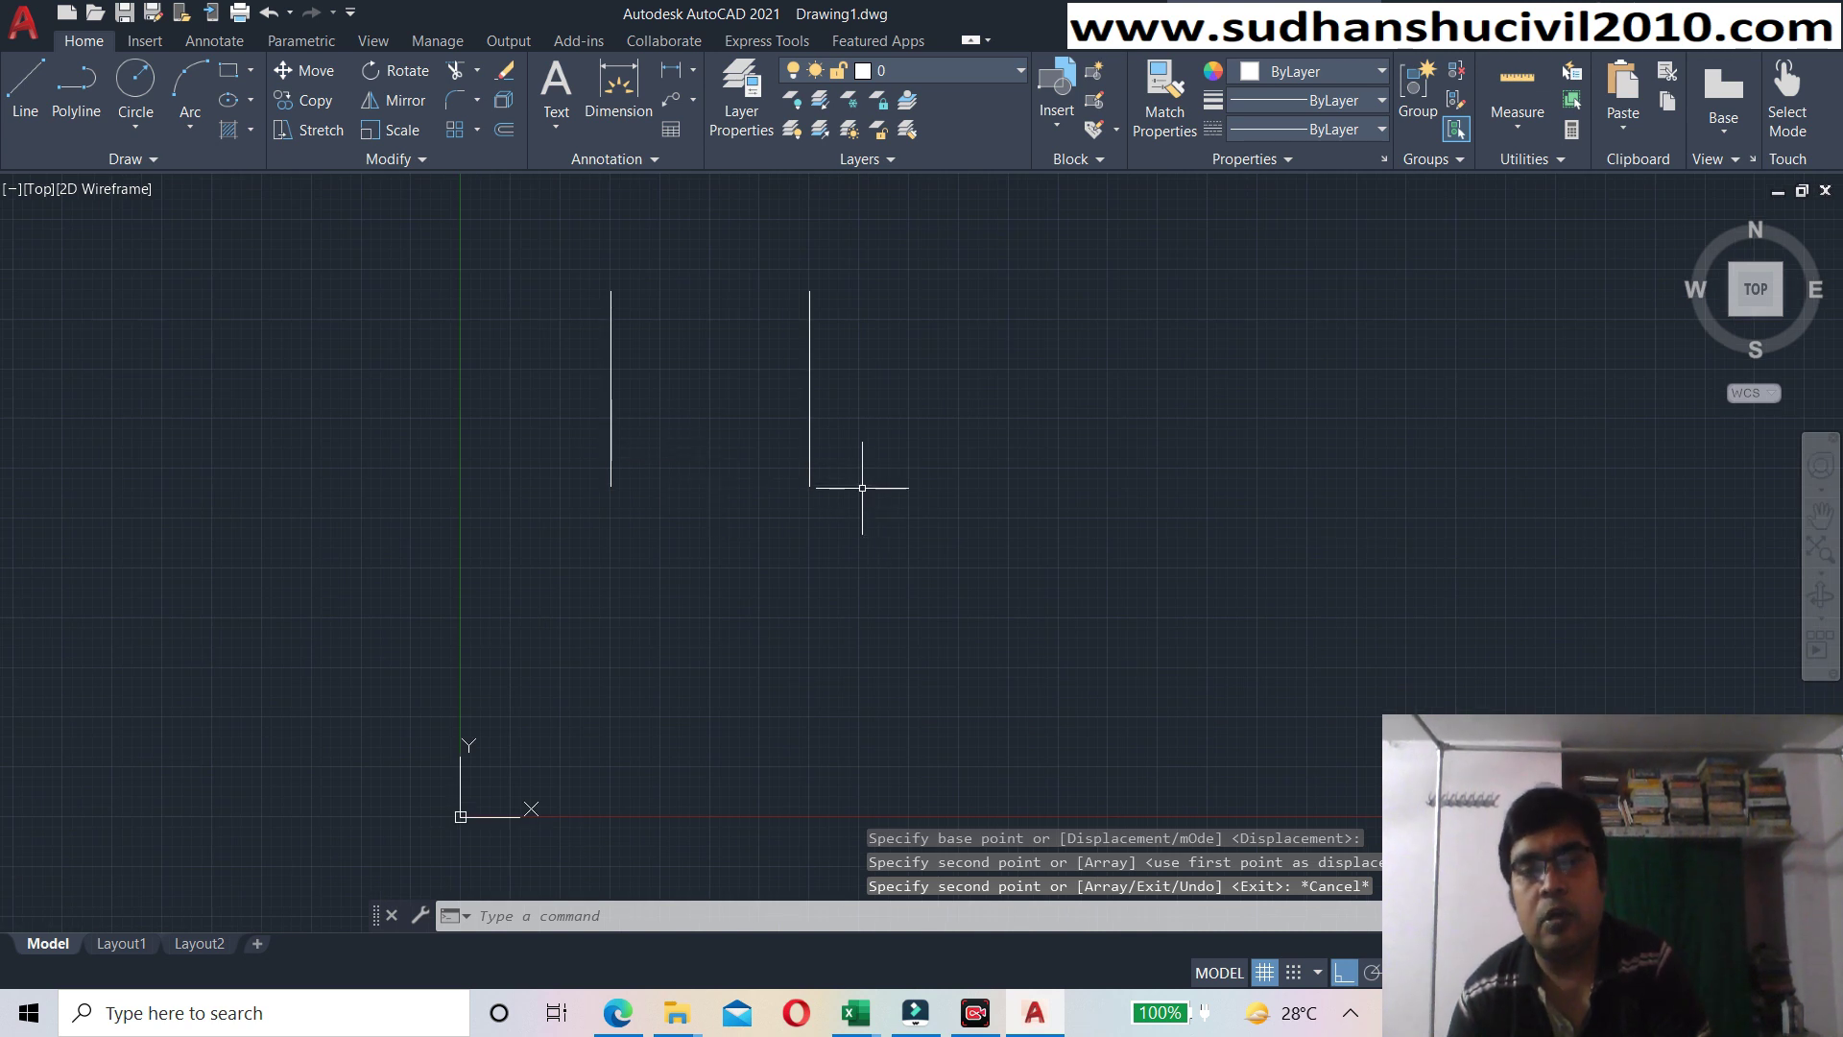
{"action": "scroll", "coordinate": [624, 421], "scroll_direction": "up", "scroll_amount": 2}
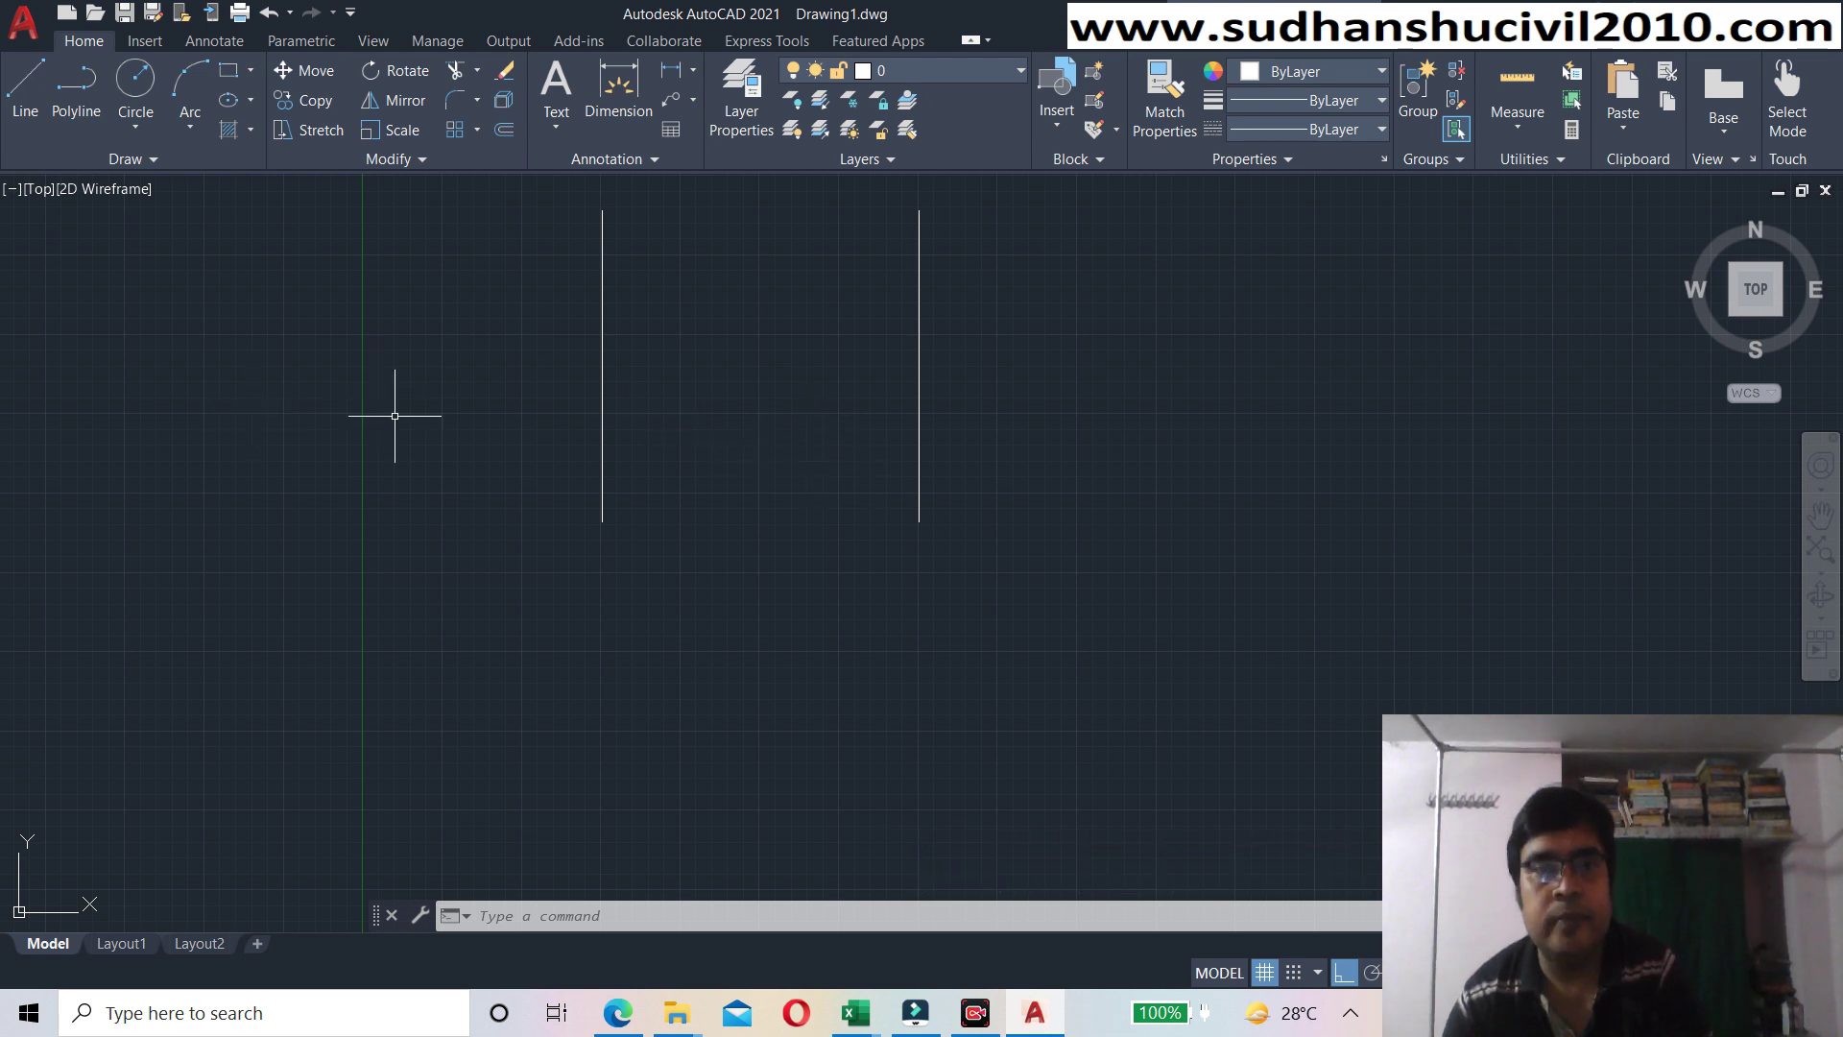
{"action": "left_click", "coordinate": [669, 85]}
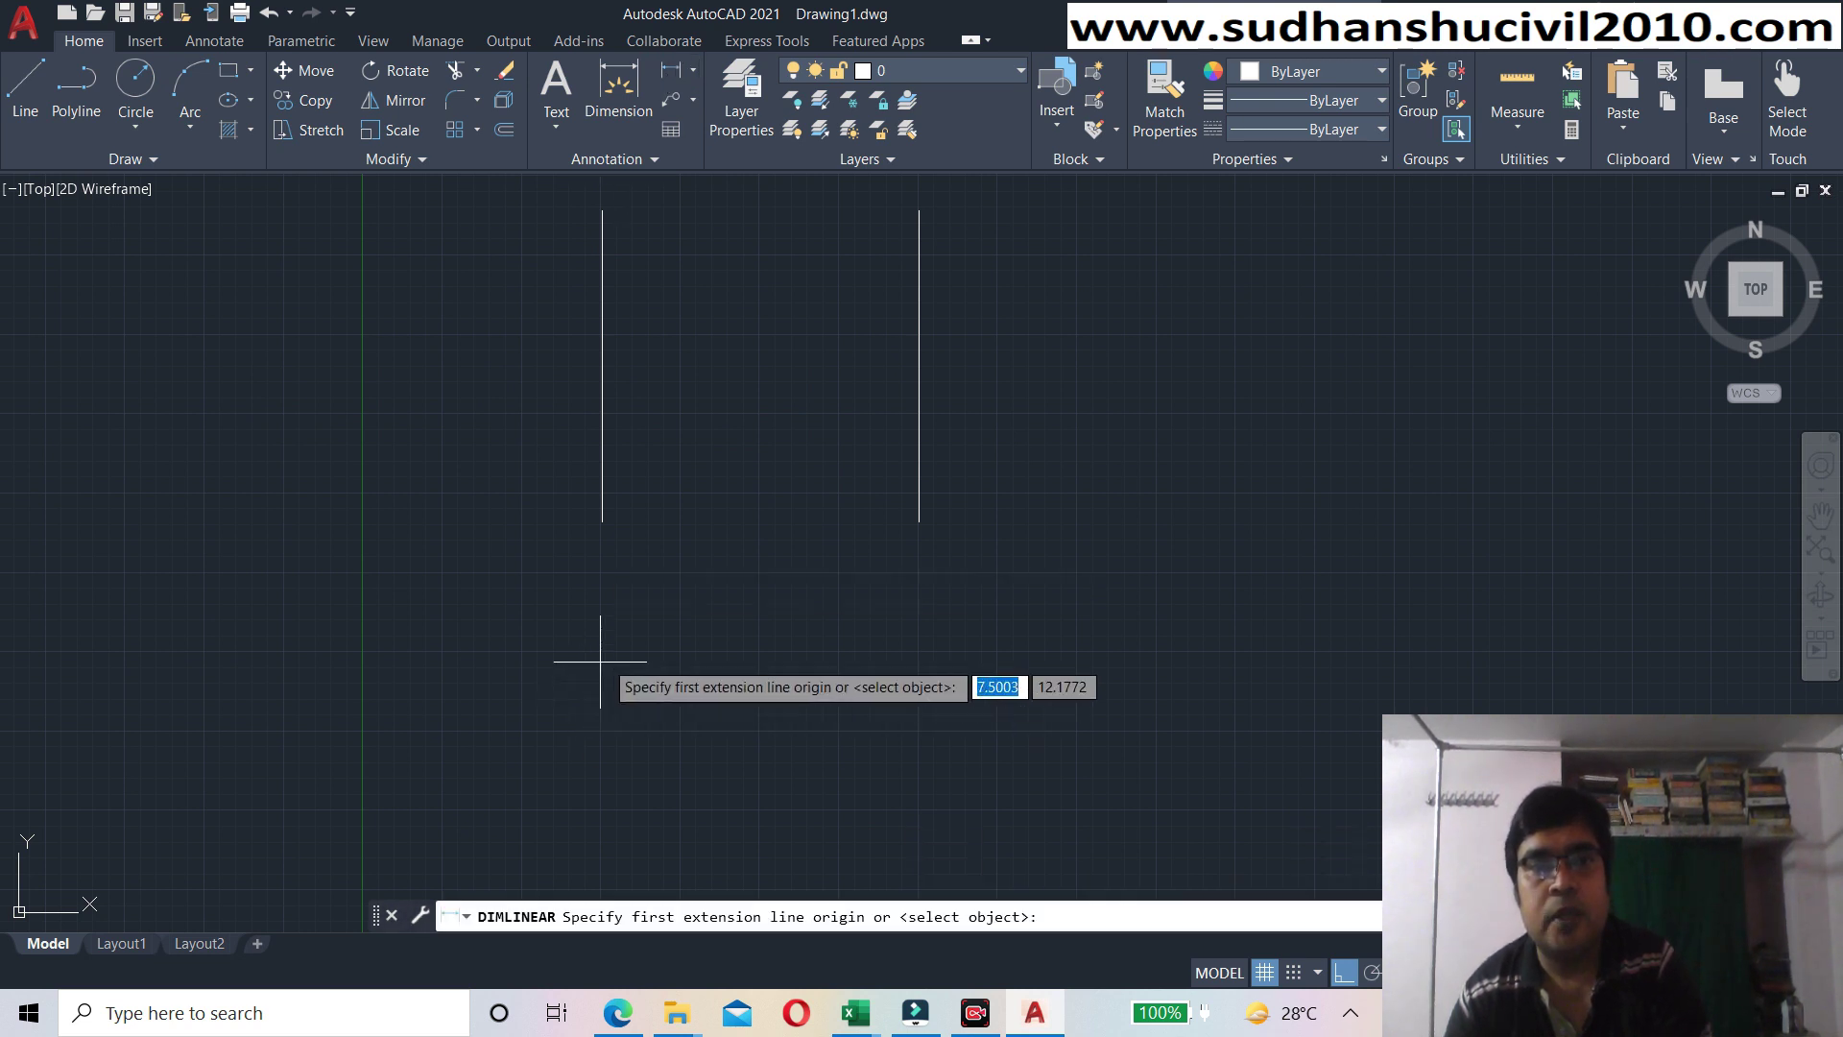
{"action": "left_click", "coordinate": [602, 521]}
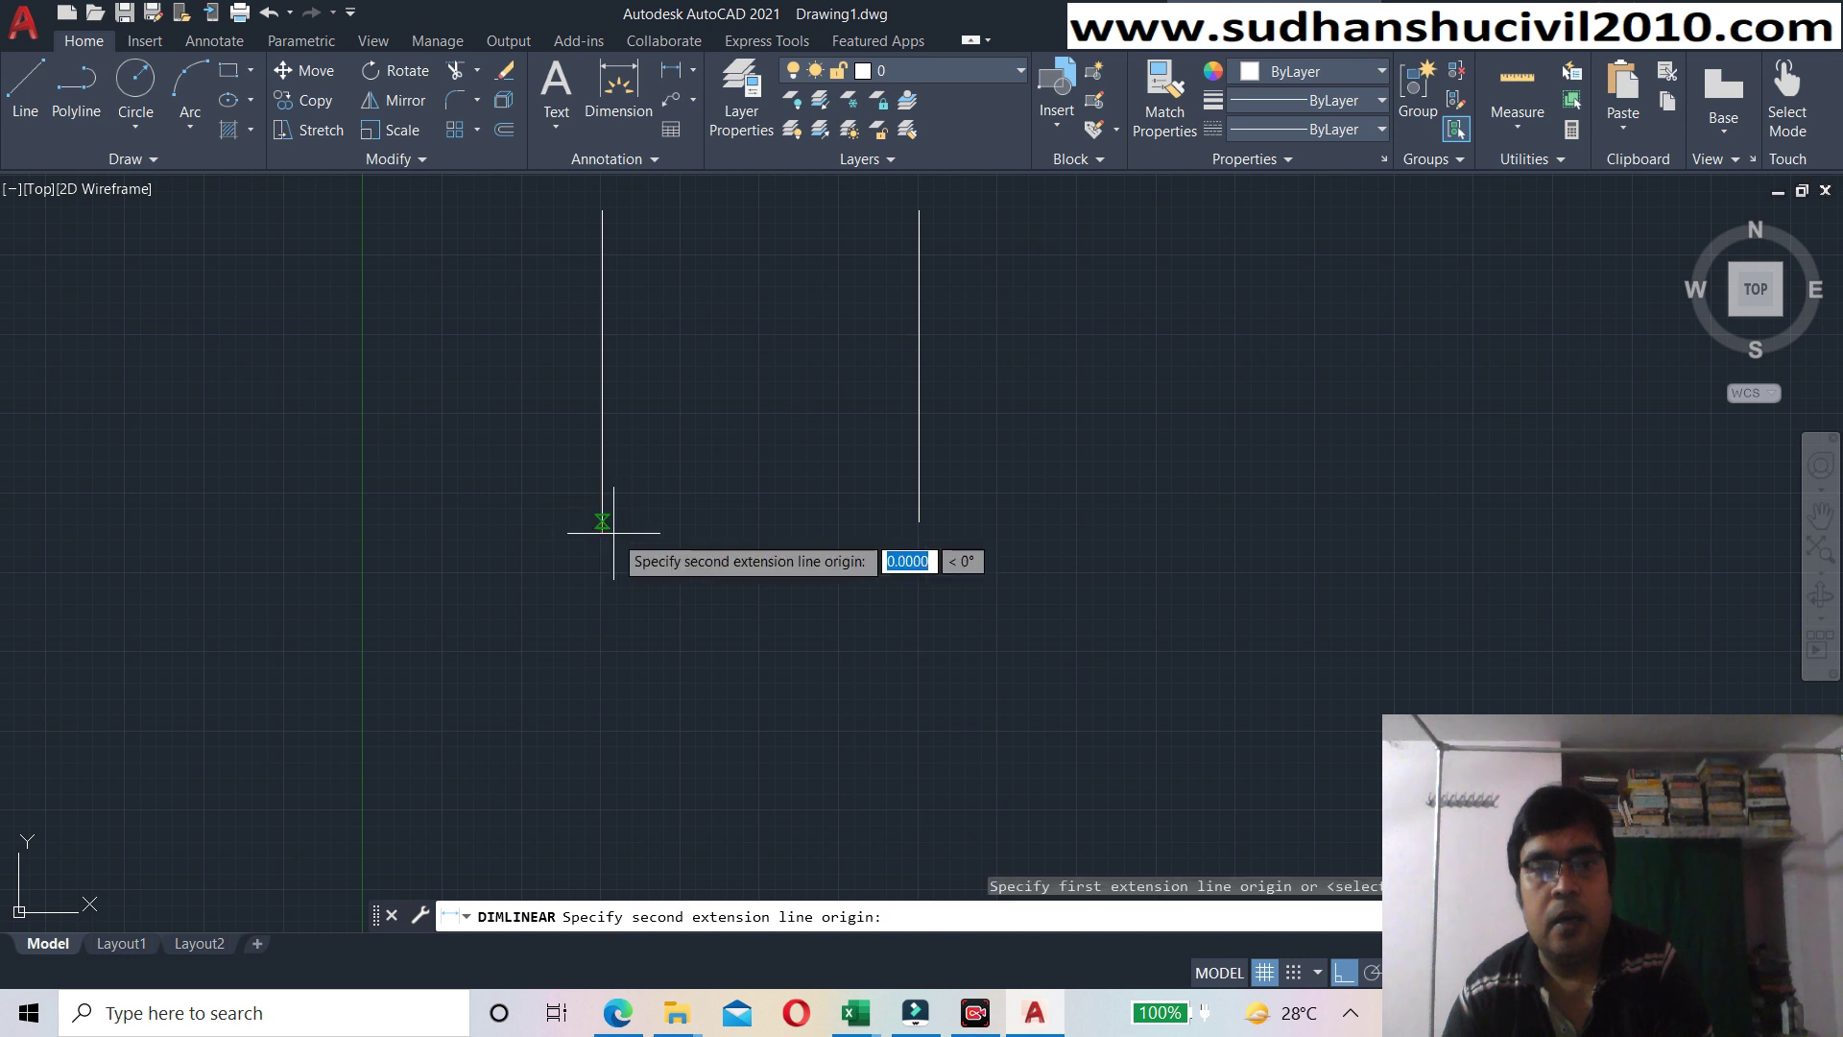
{"action": "left_click", "coordinate": [918, 521]}
{"action": "left_click", "coordinate": [853, 565]}
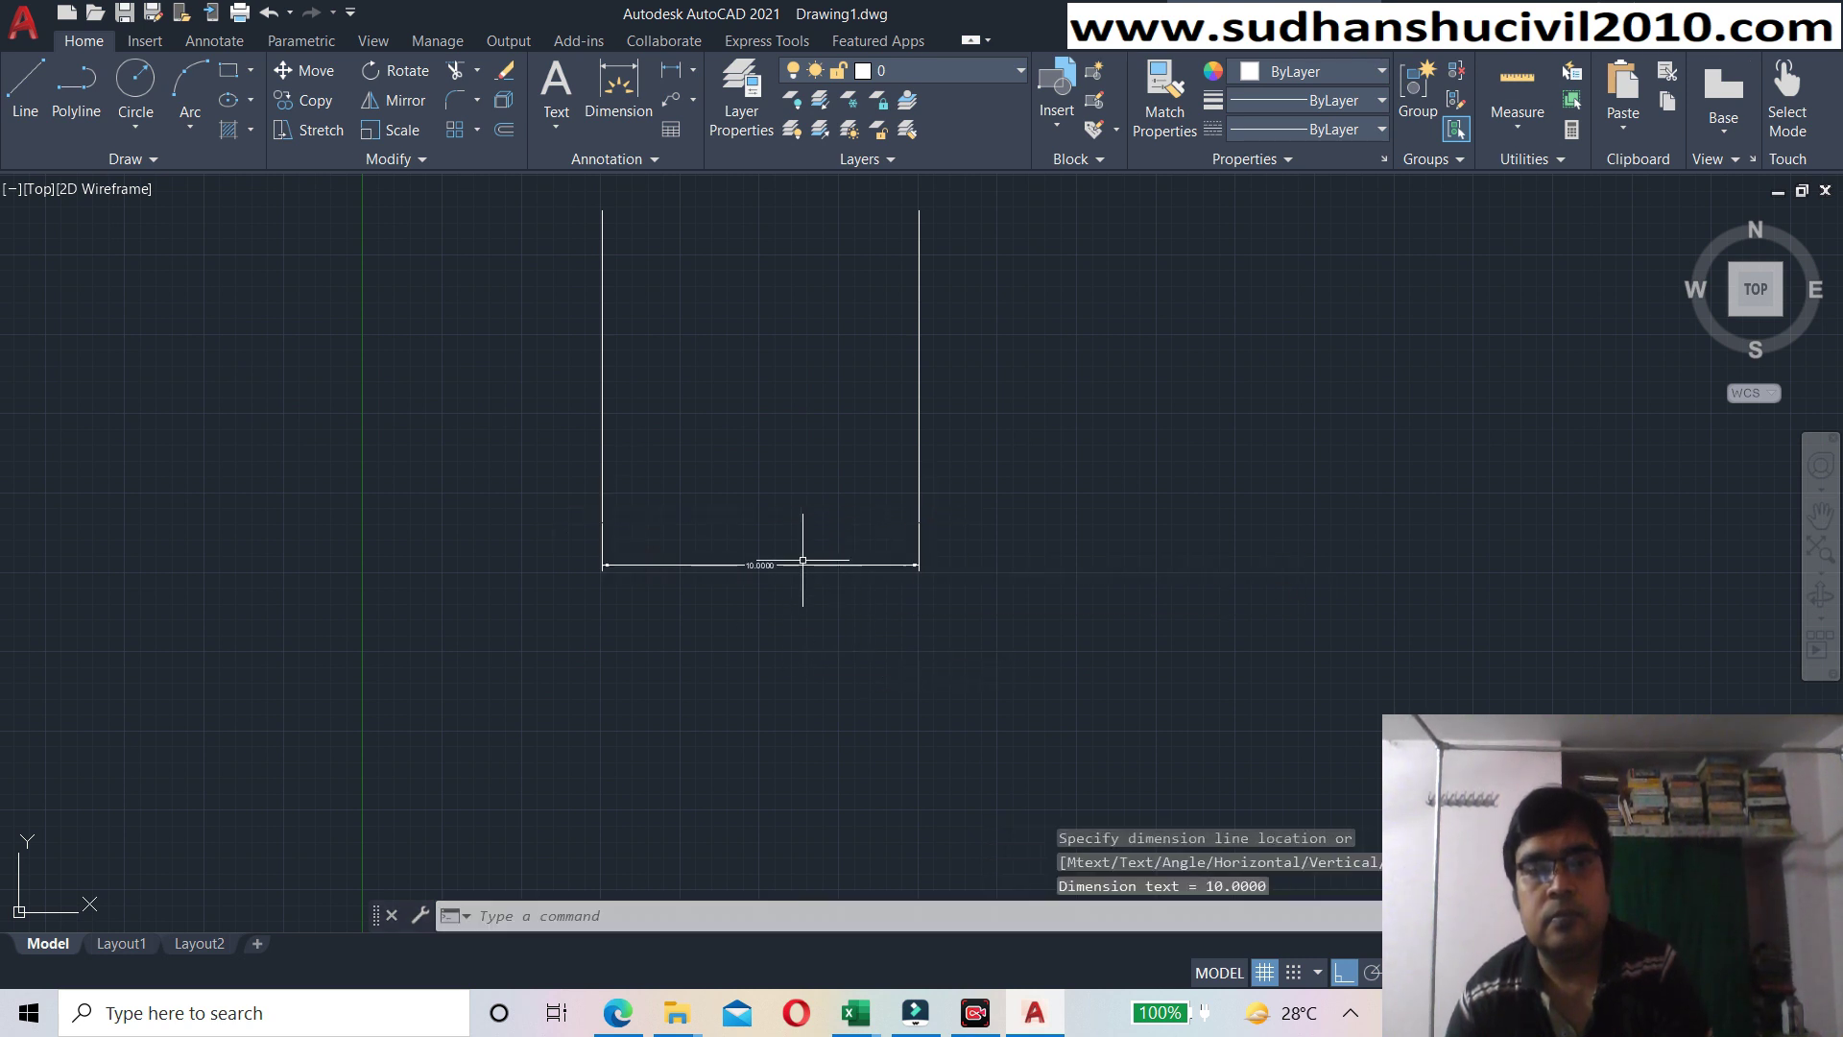
{"action": "scroll", "coordinate": [764, 561], "scroll_direction": "up", "scroll_amount": 2}
{"action": "scroll", "coordinate": [787, 577], "scroll_direction": "up", "scroll_amount": 4}
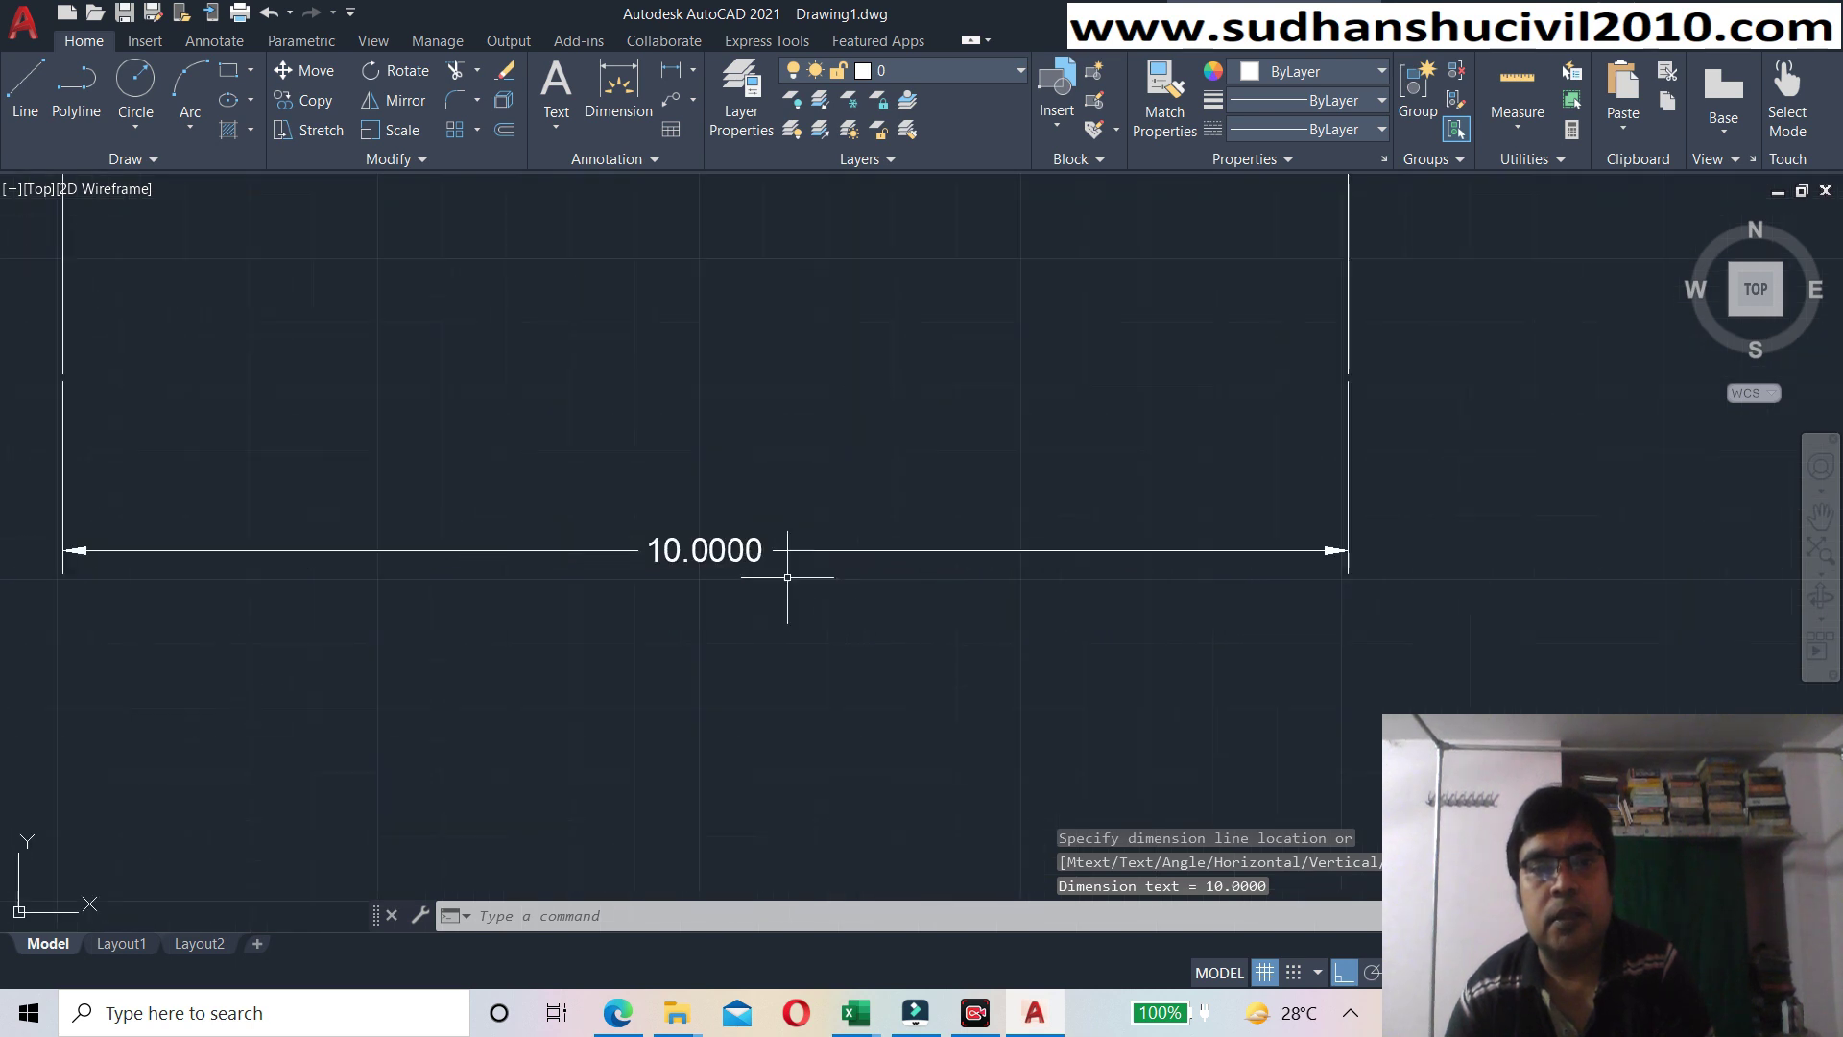
{"action": "scroll", "coordinate": [786, 554], "scroll_direction": "down", "scroll_amount": 4}
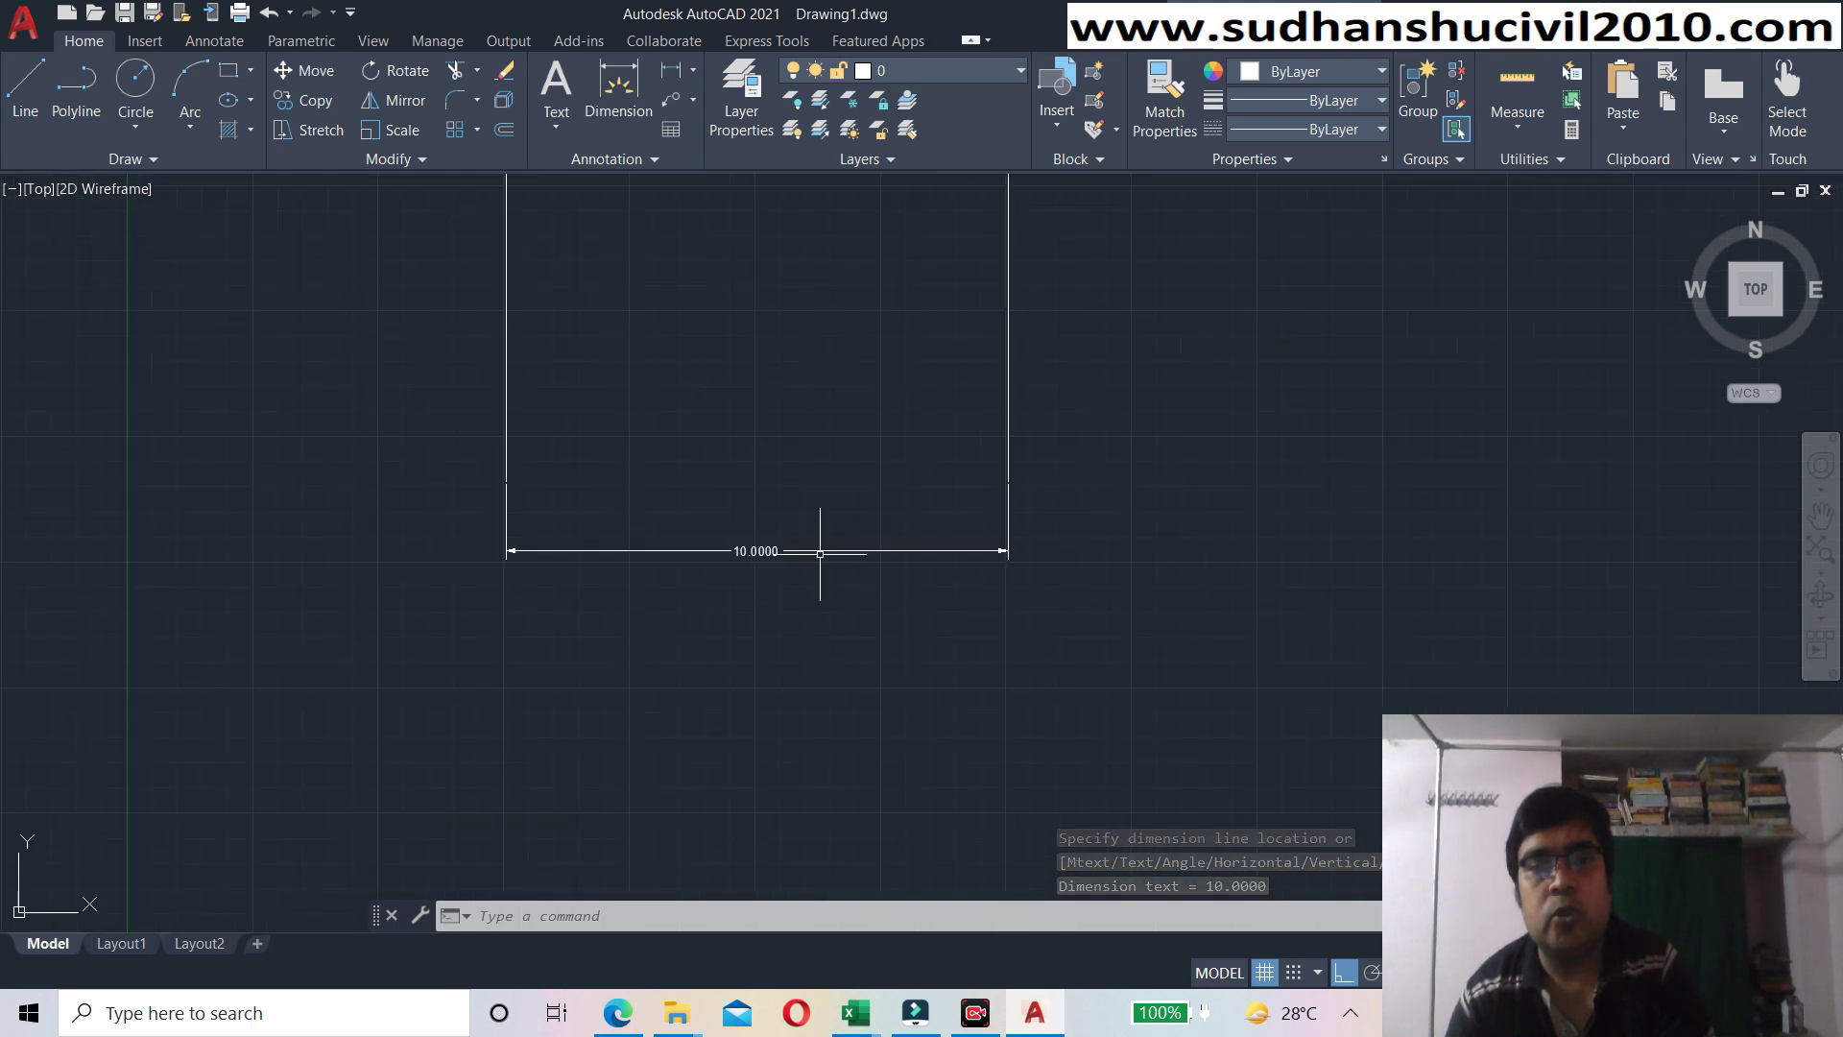
{"action": "left_click", "coordinate": [821, 549]}
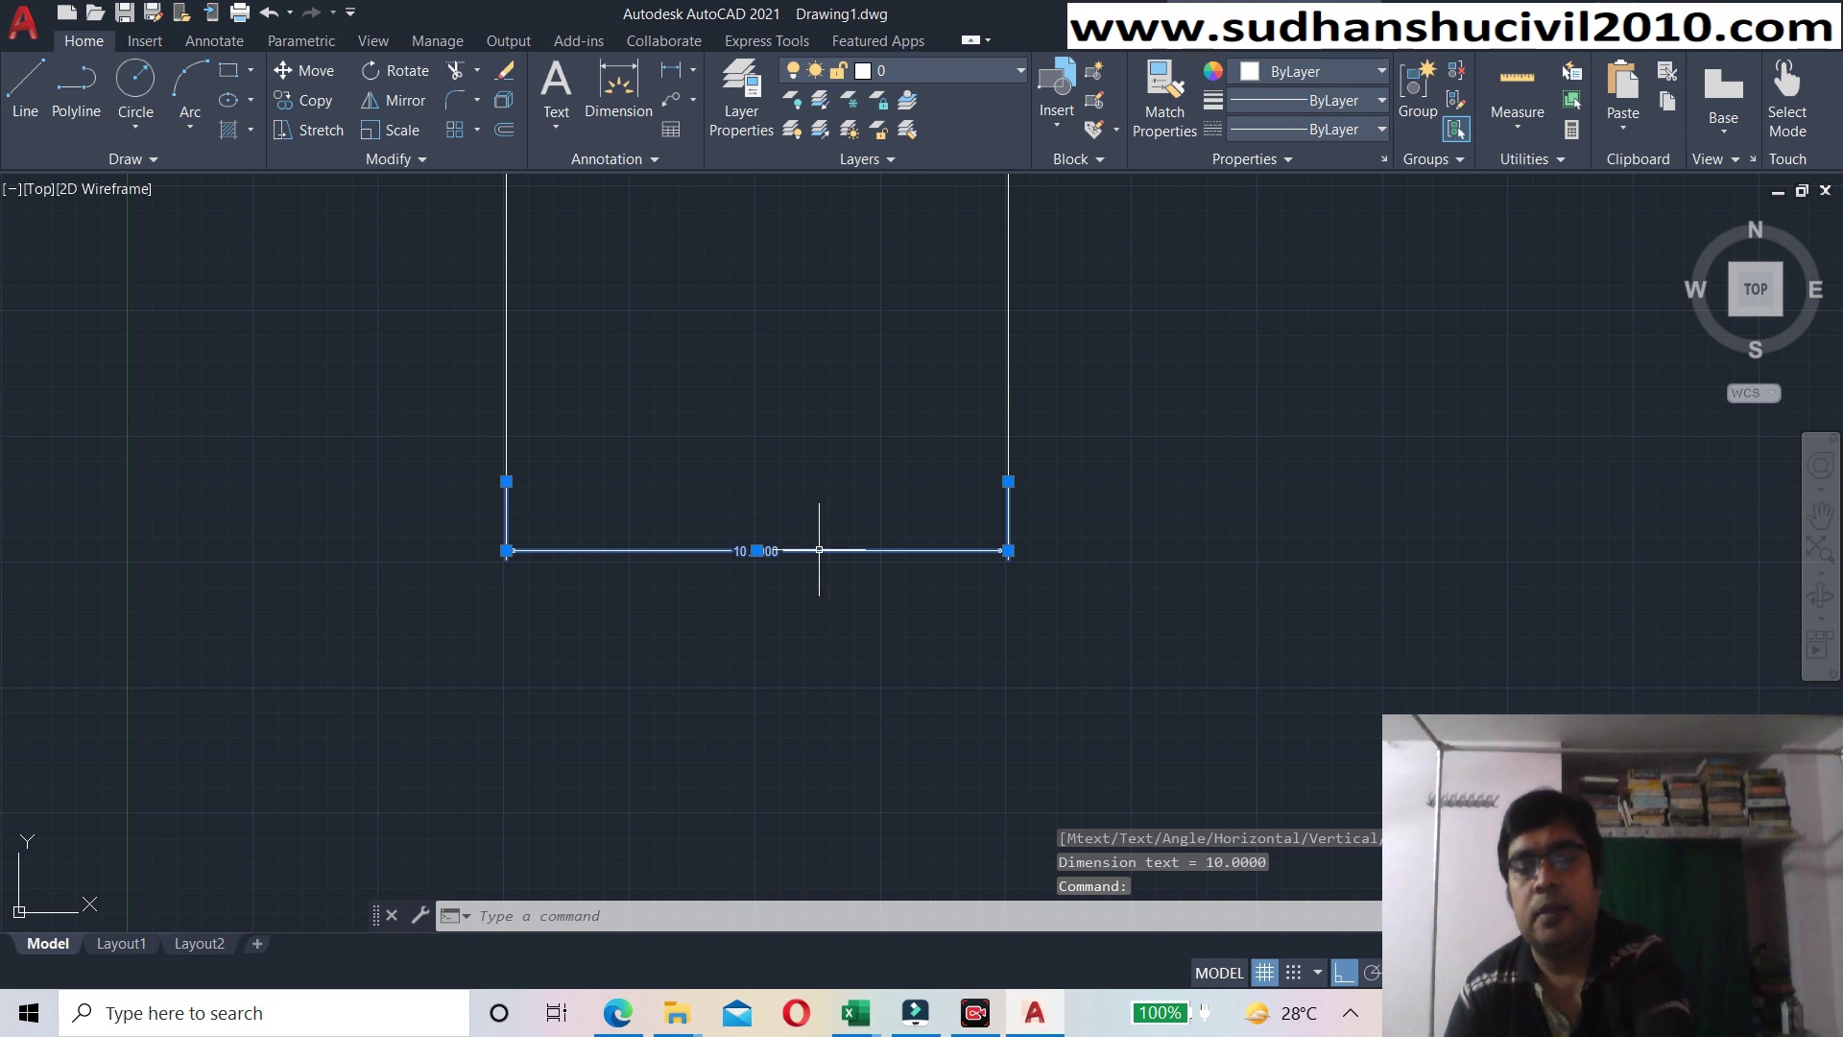
{"action": "key", "text": "Delete"}
{"action": "scroll", "coordinate": [824, 552], "scroll_direction": "down", "scroll_amount": 4}
{"action": "middle_click_drag", "start_coordinate": [859, 552], "coordinate": [638, 527]}
{"action": "middle_click_drag", "start_coordinate": [829, 525], "coordinate": [762, 543]}
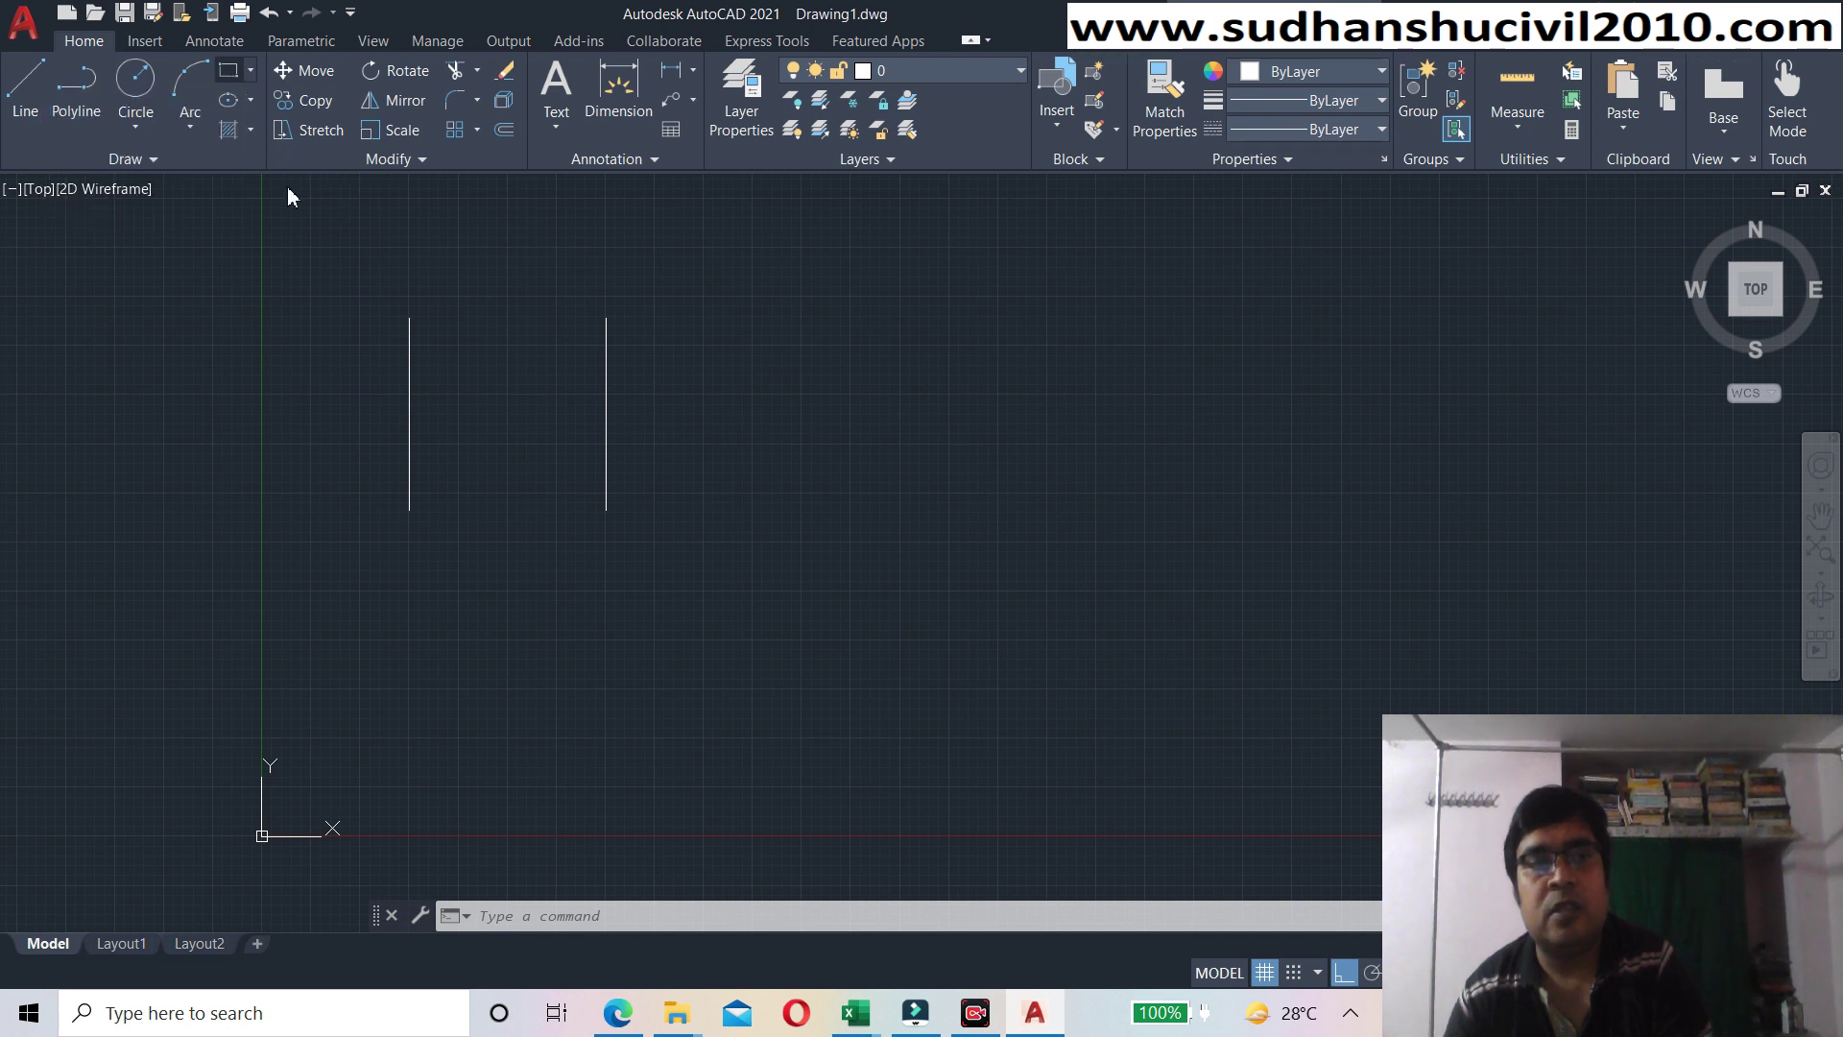
- Draw a rectangle below the two vertical lines
{"action": "middle_click_drag", "start_coordinate": [482, 483], "coordinate": [487, 365]}
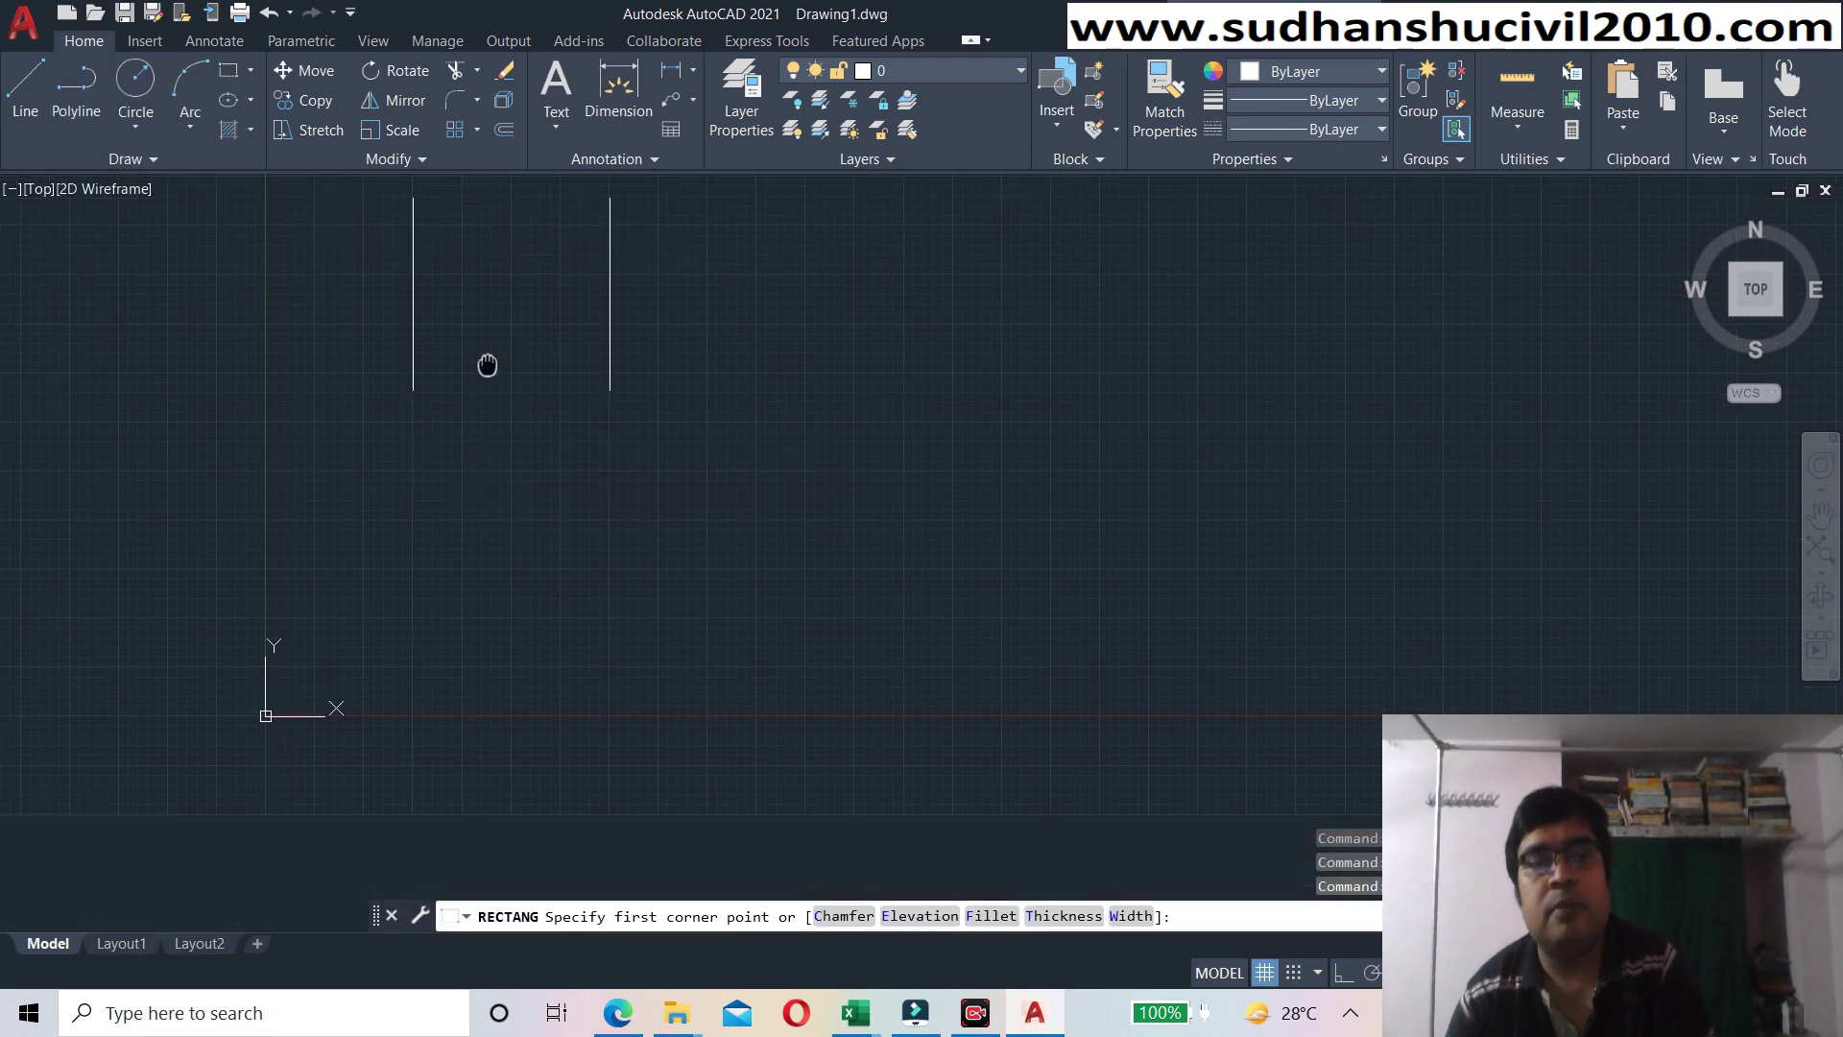
{"action": "left_click", "coordinate": [397, 503]}
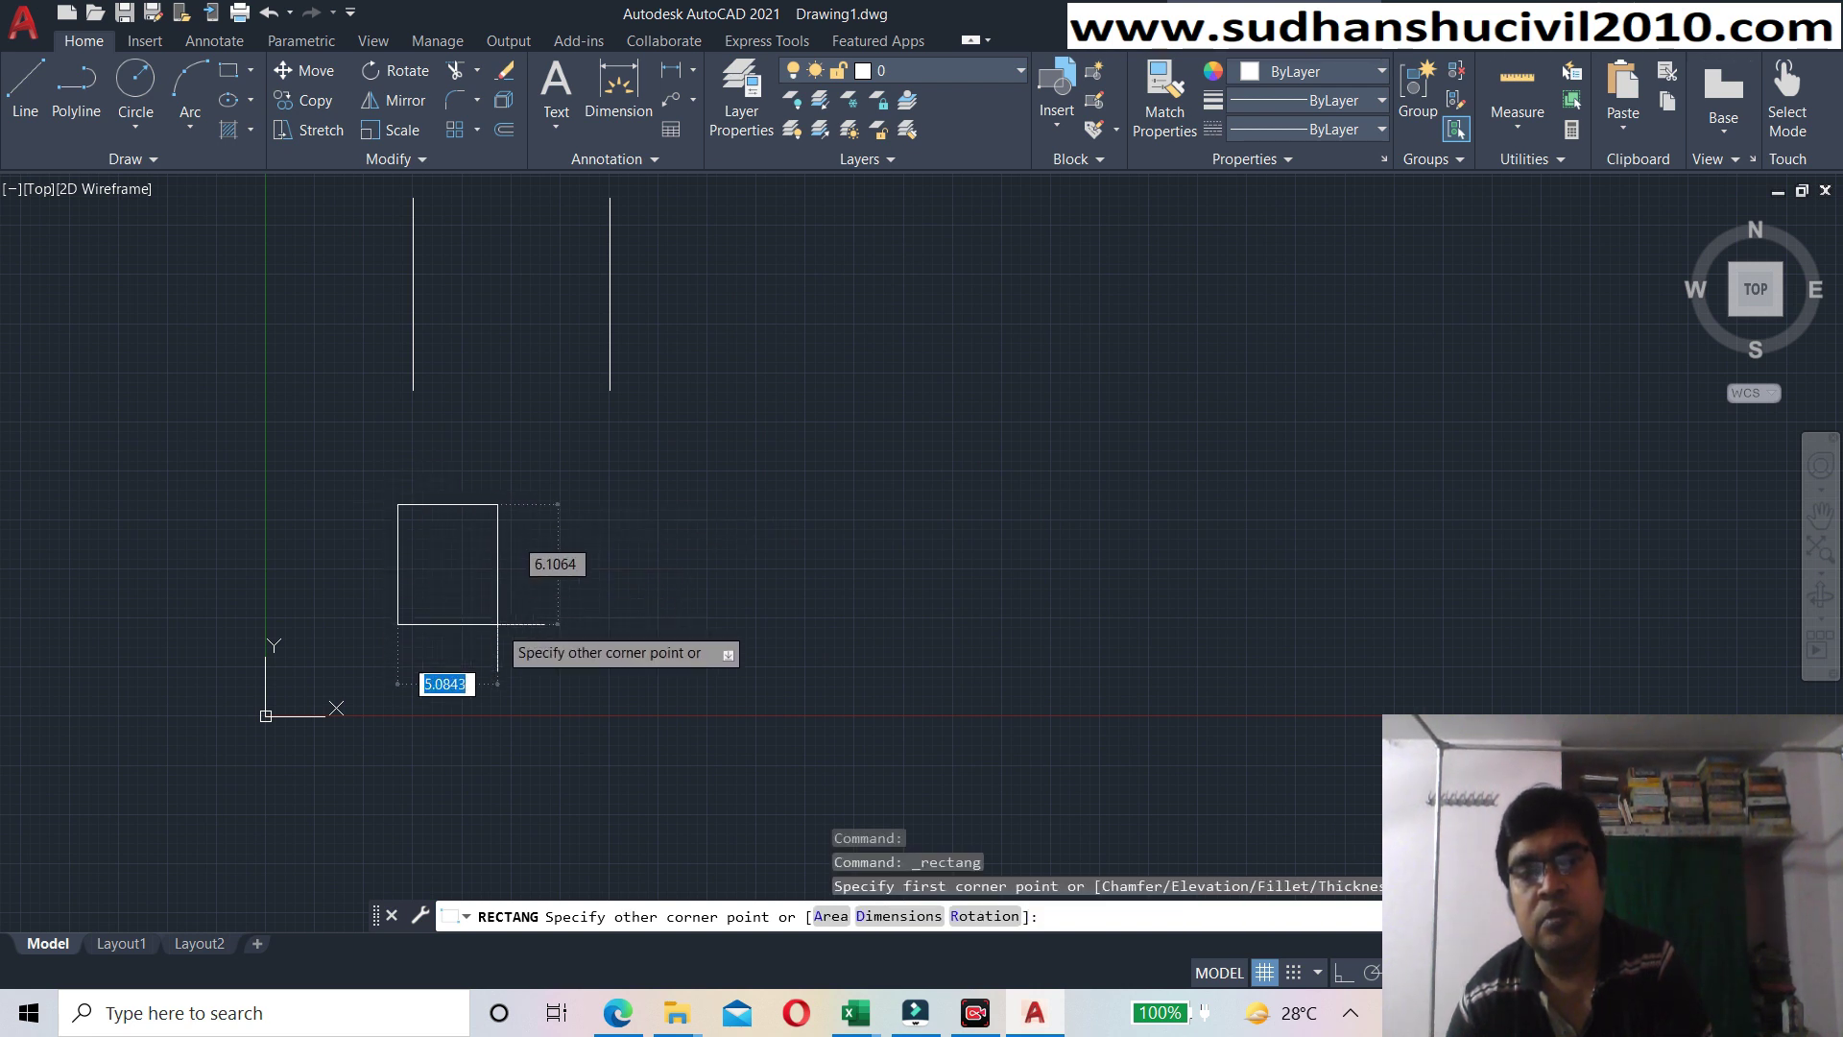
{"action": "left_click", "coordinate": [480, 625]}
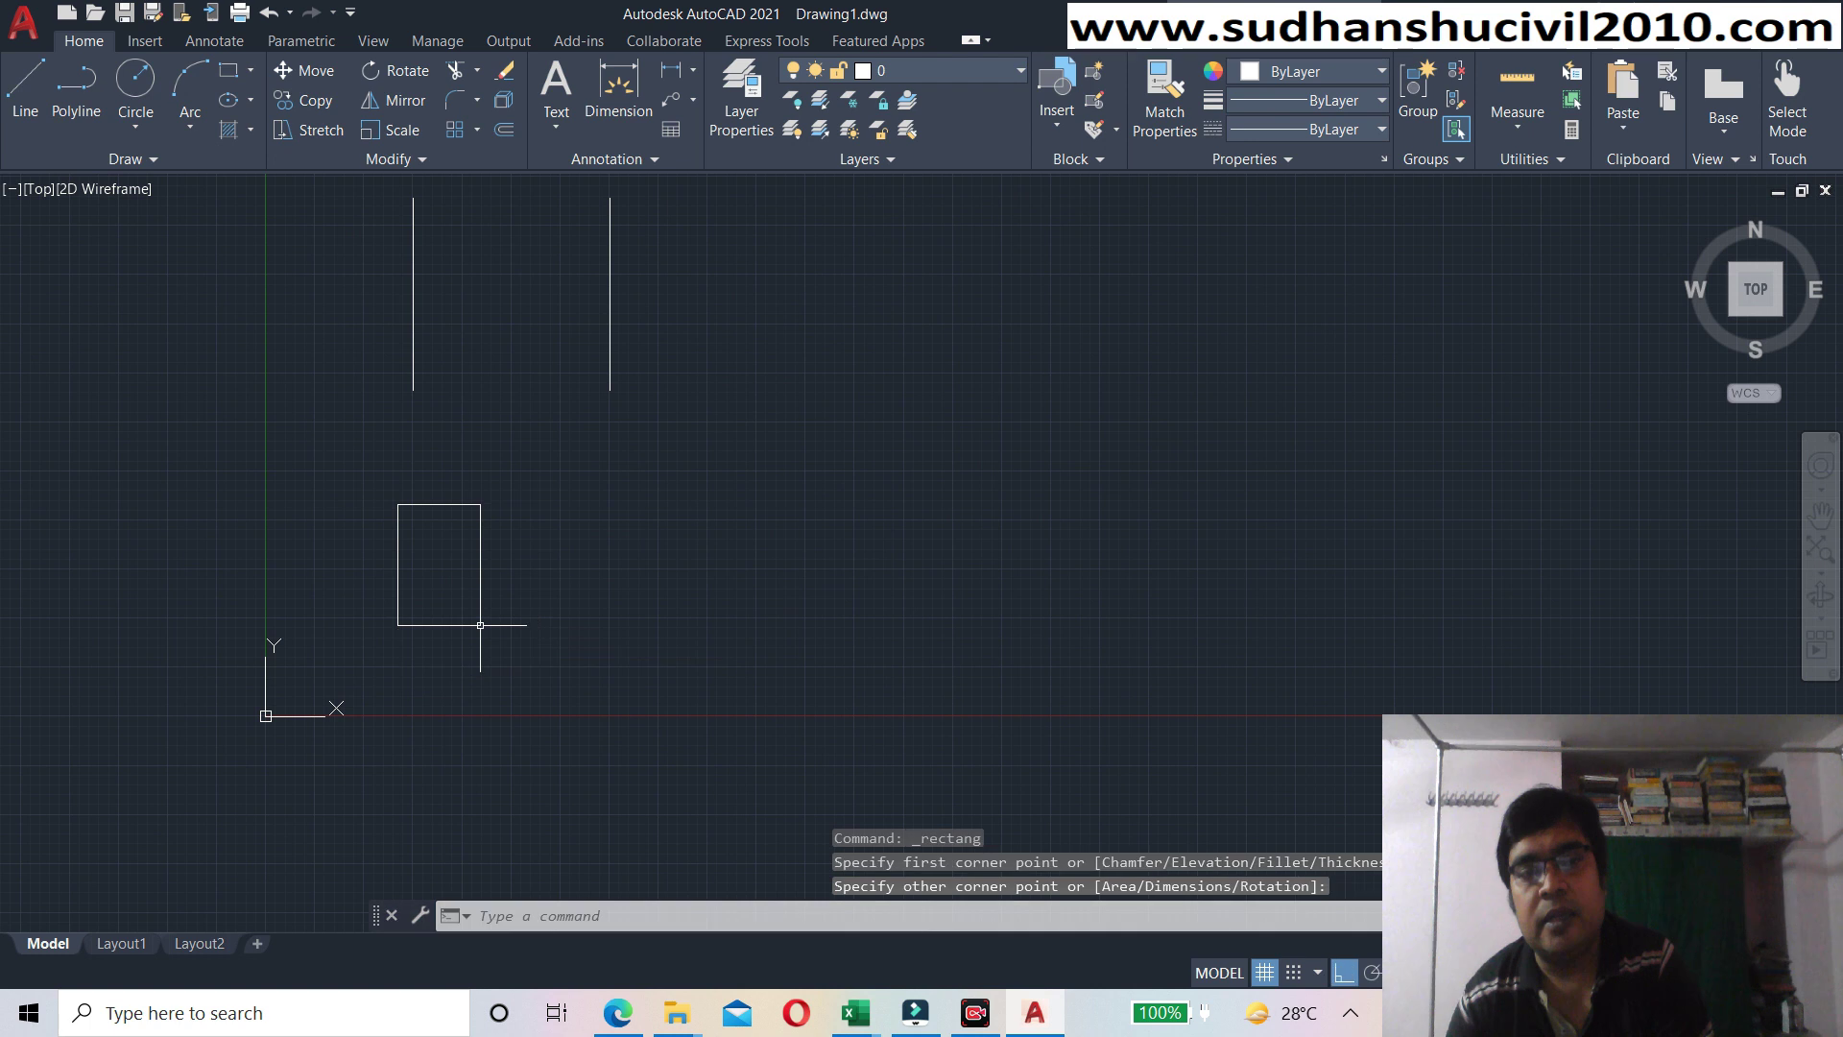
{"action": "key", "text": "Escape"}
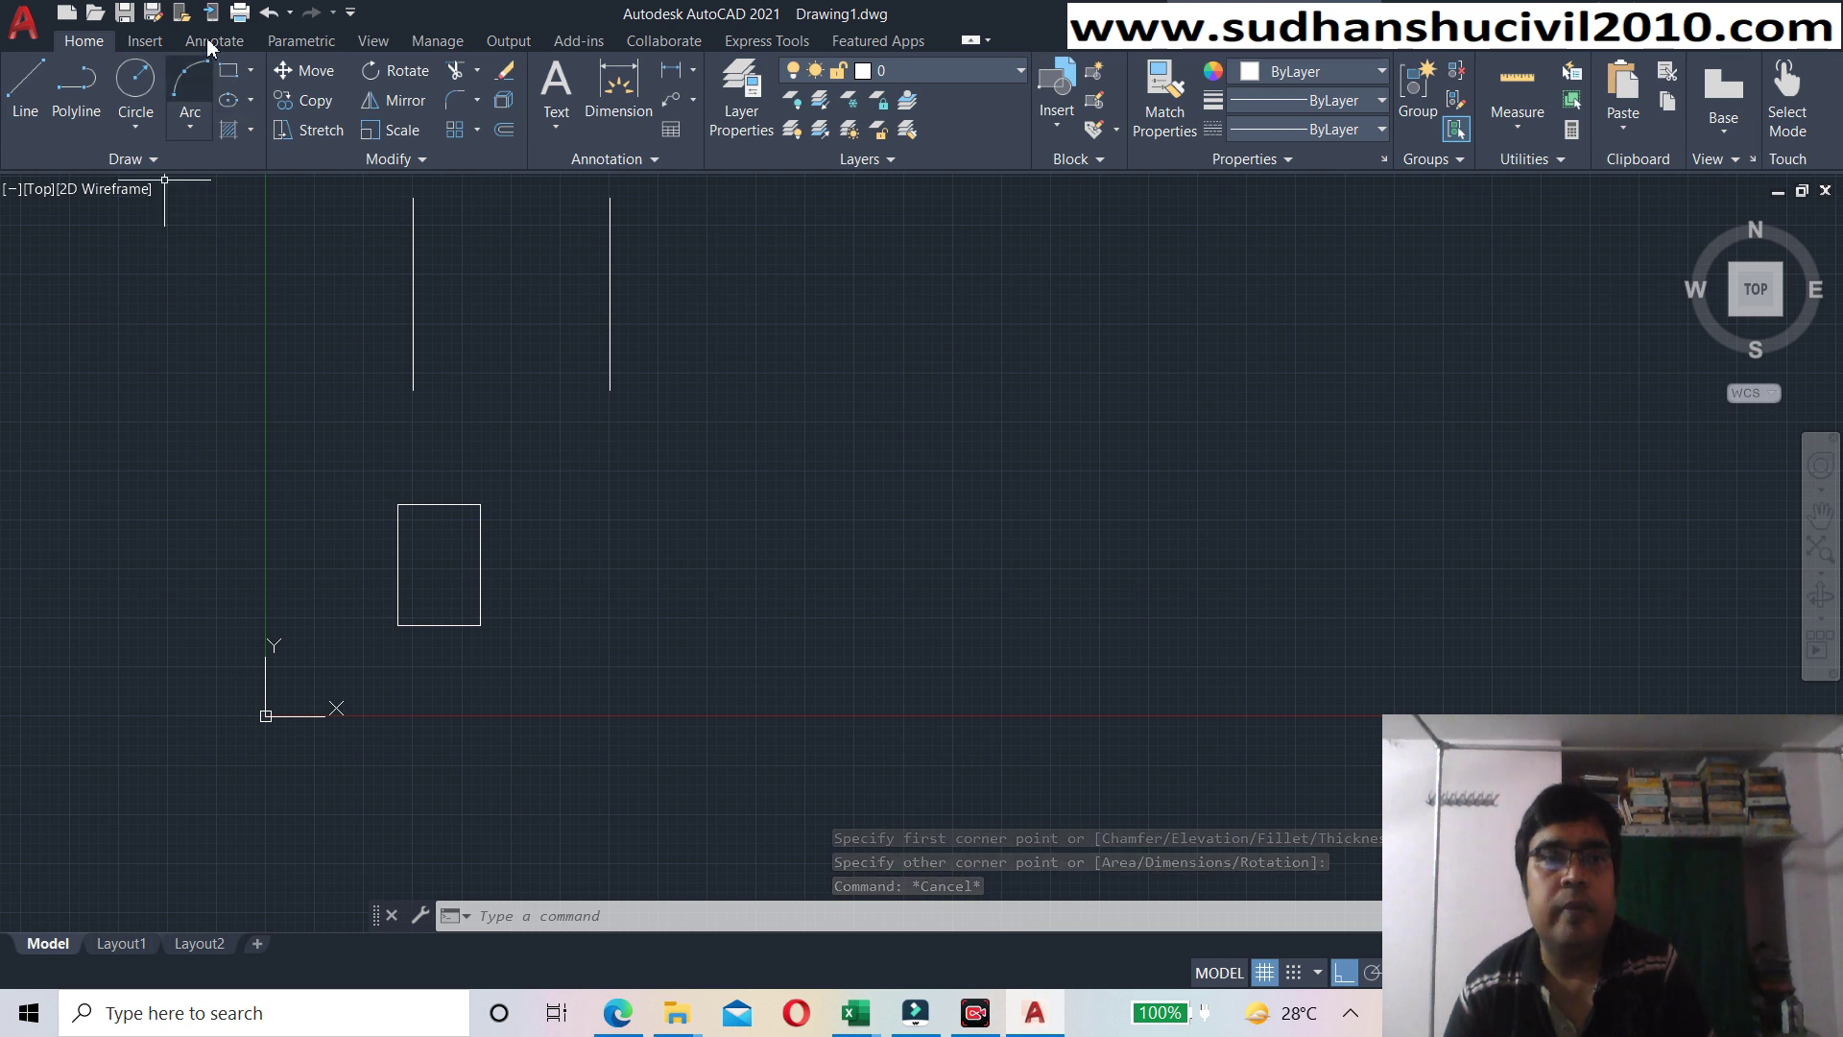
- Copy the rectangle 10 units to the right, using its bottom-left corner as base
{"action": "left_click", "coordinate": [319, 105]}
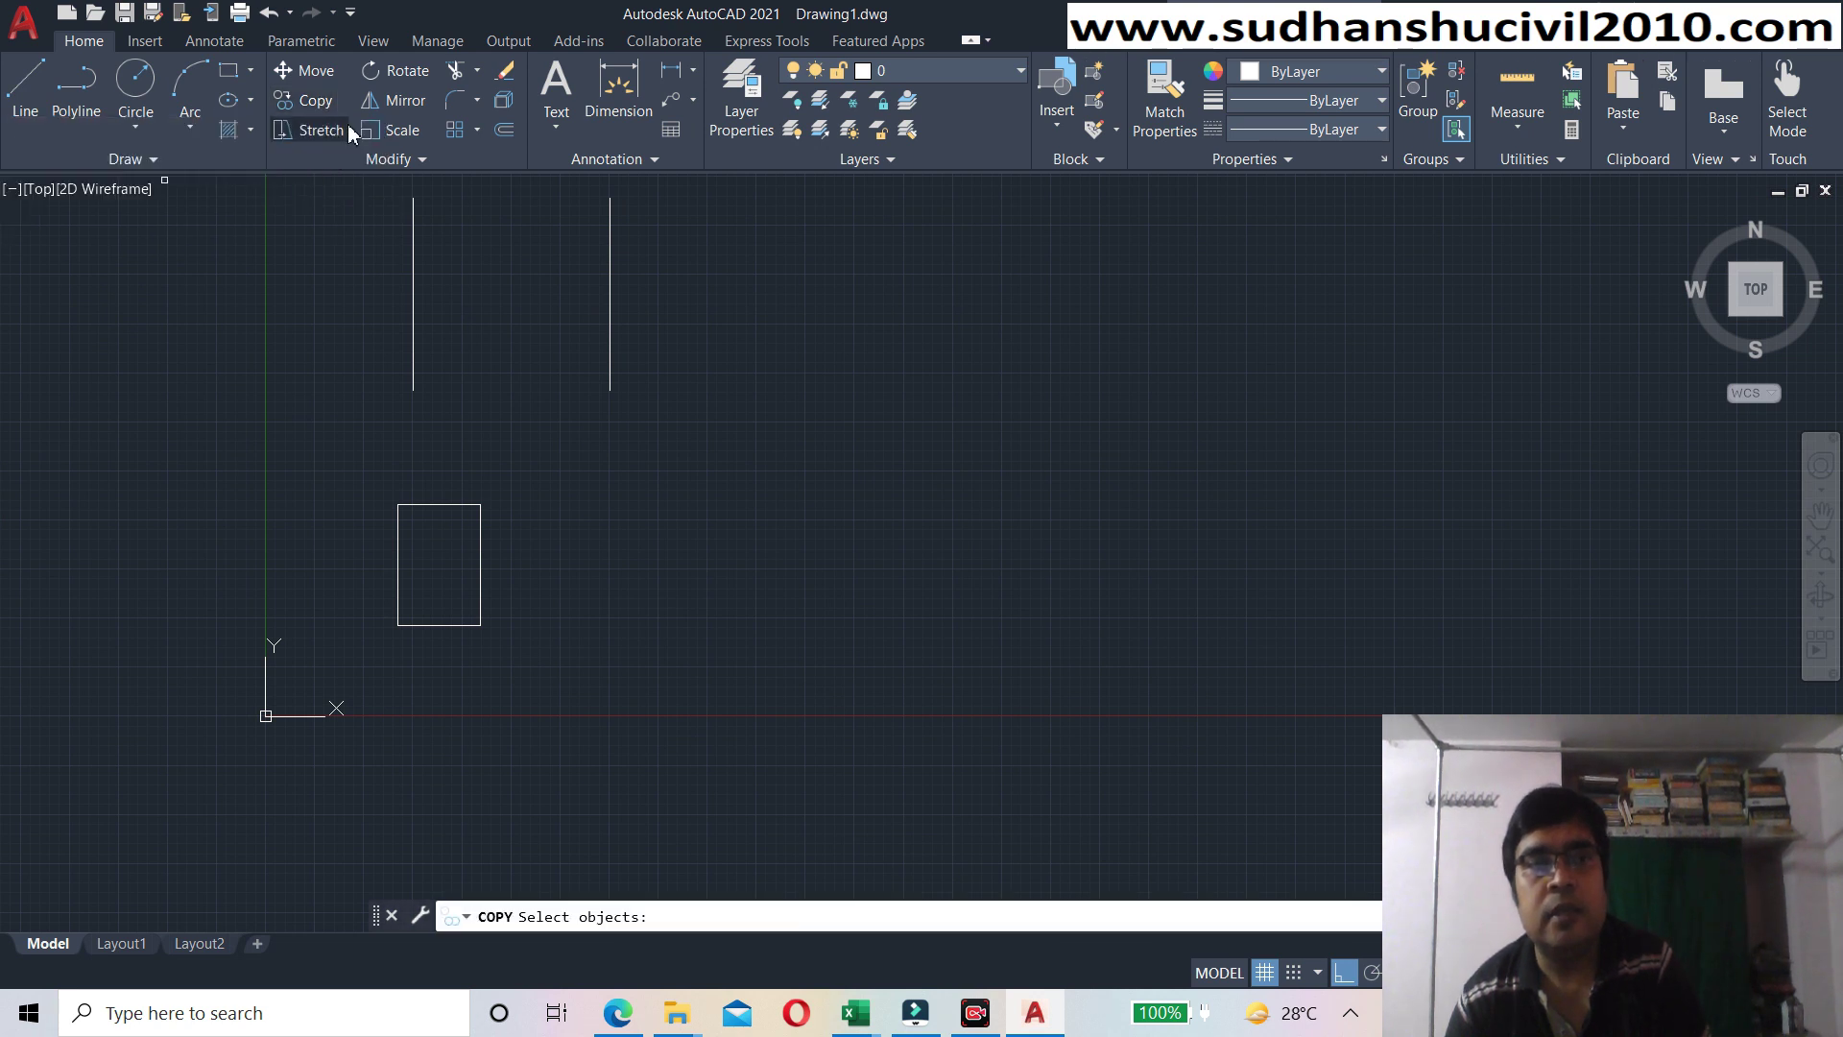
{"action": "left_click", "coordinate": [442, 504]}
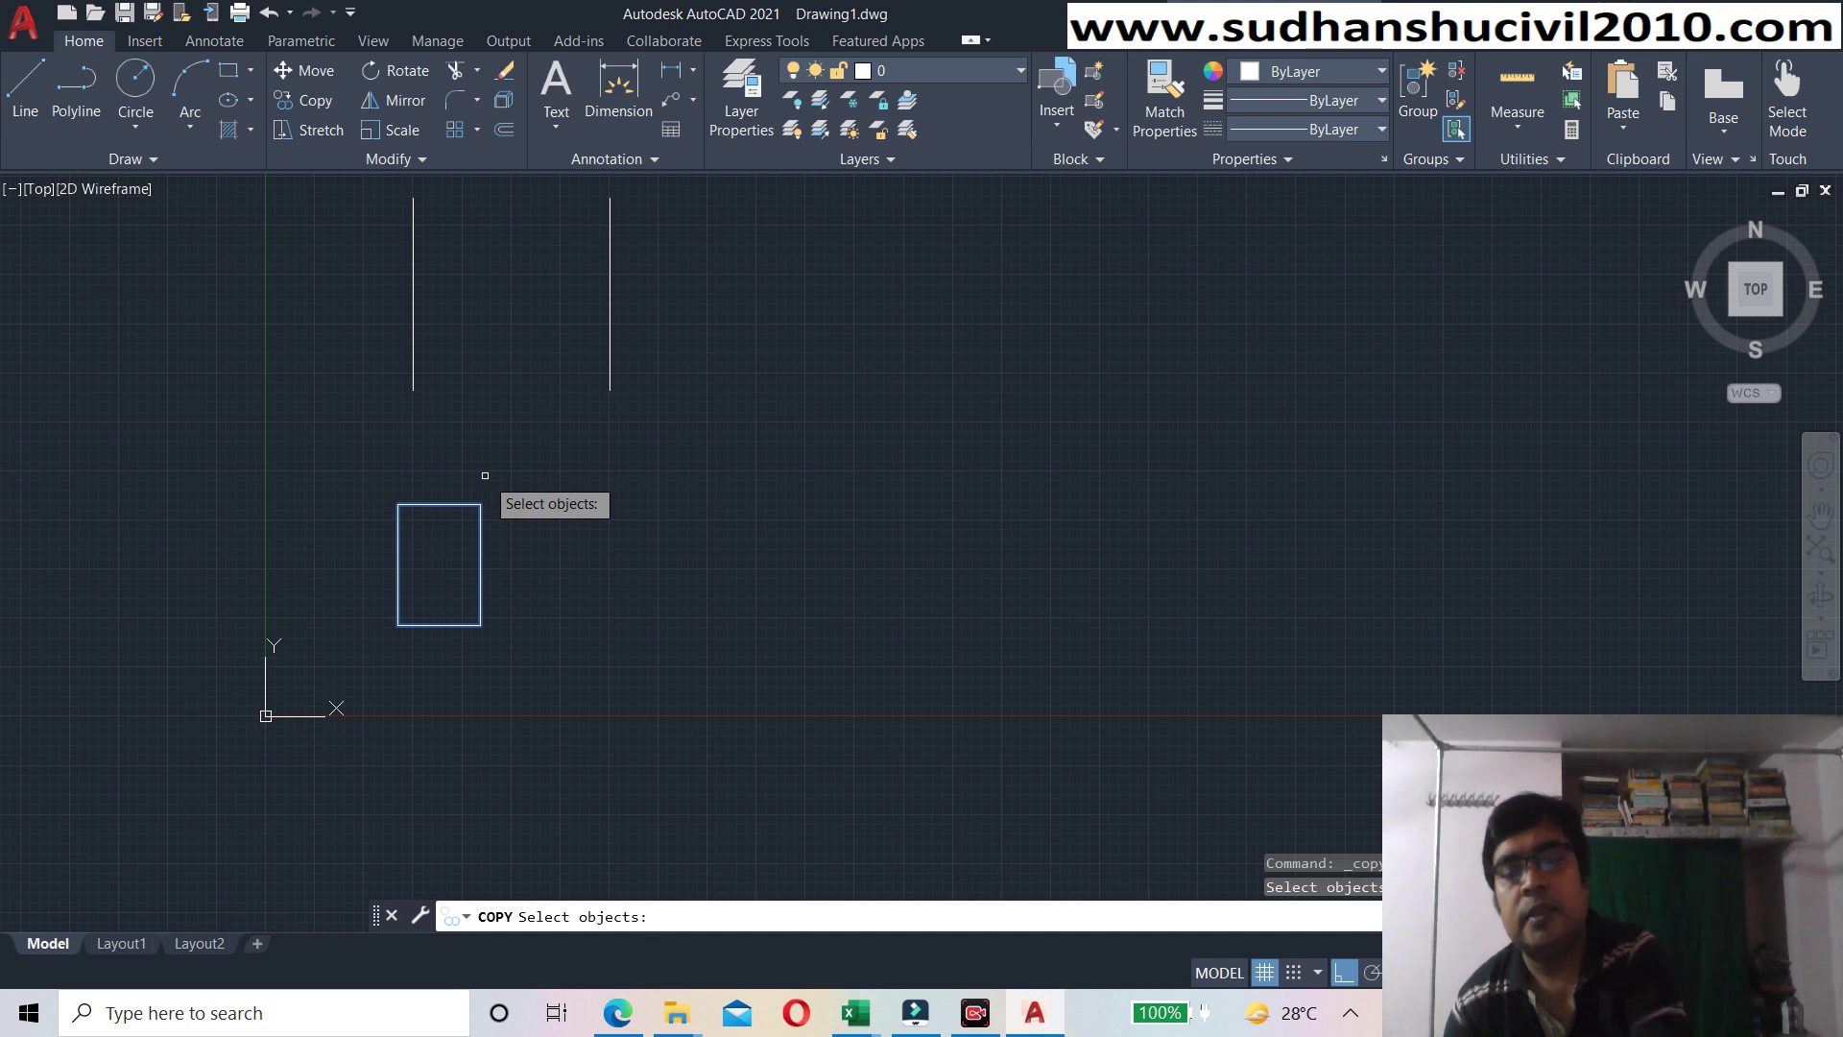
{"action": "key", "text": "Return"}
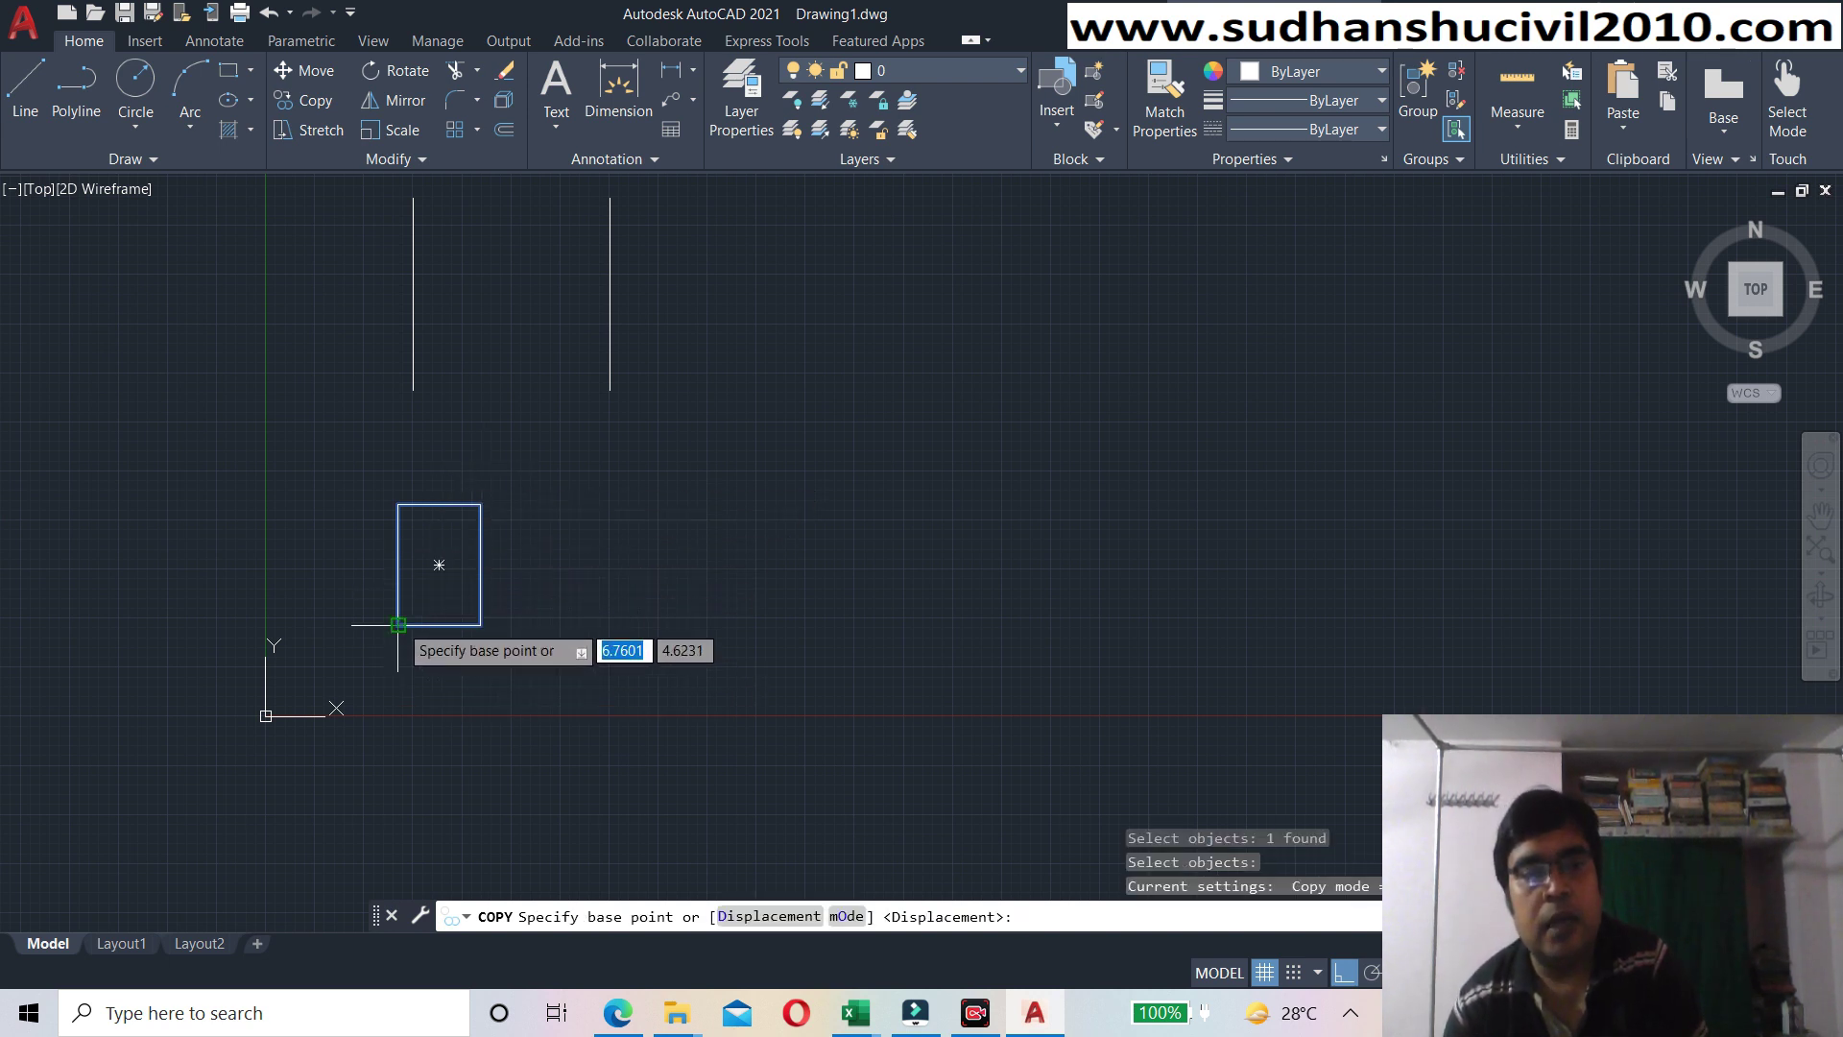
{"action": "left_click", "coordinate": [398, 625]}
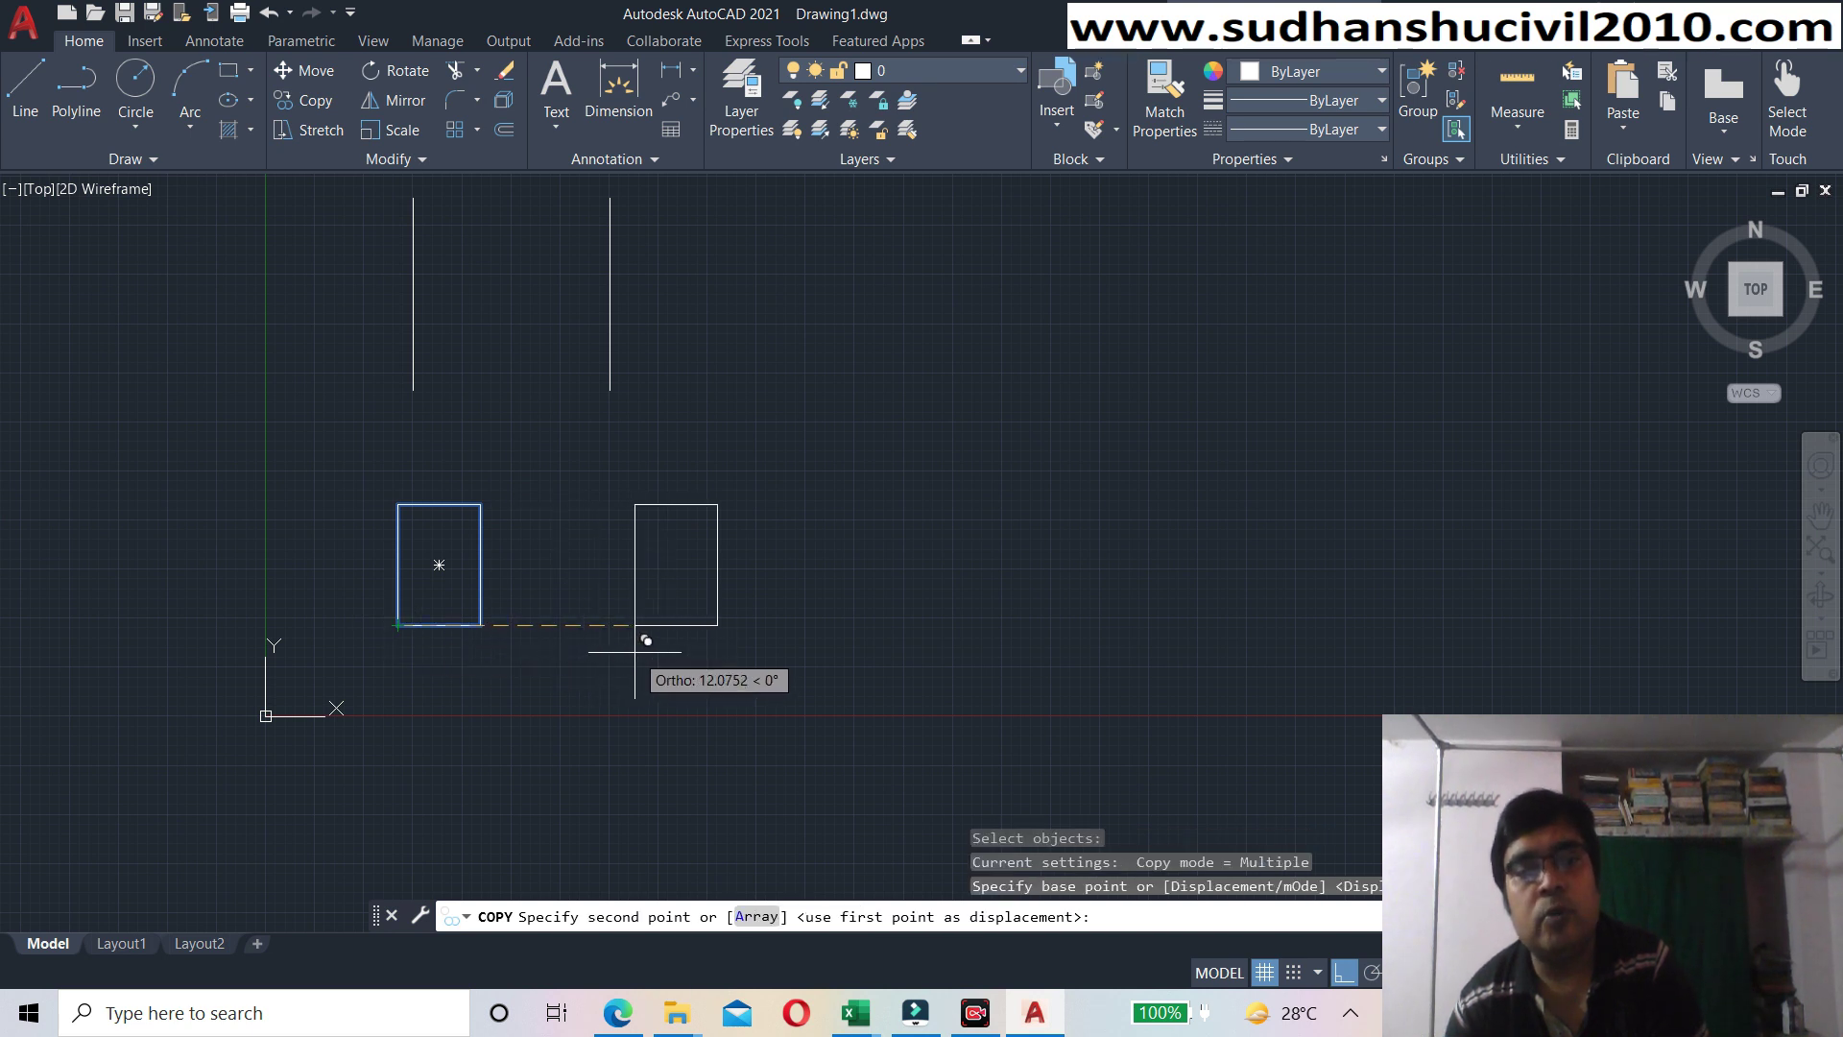
{"action": "type", "text": "1"}
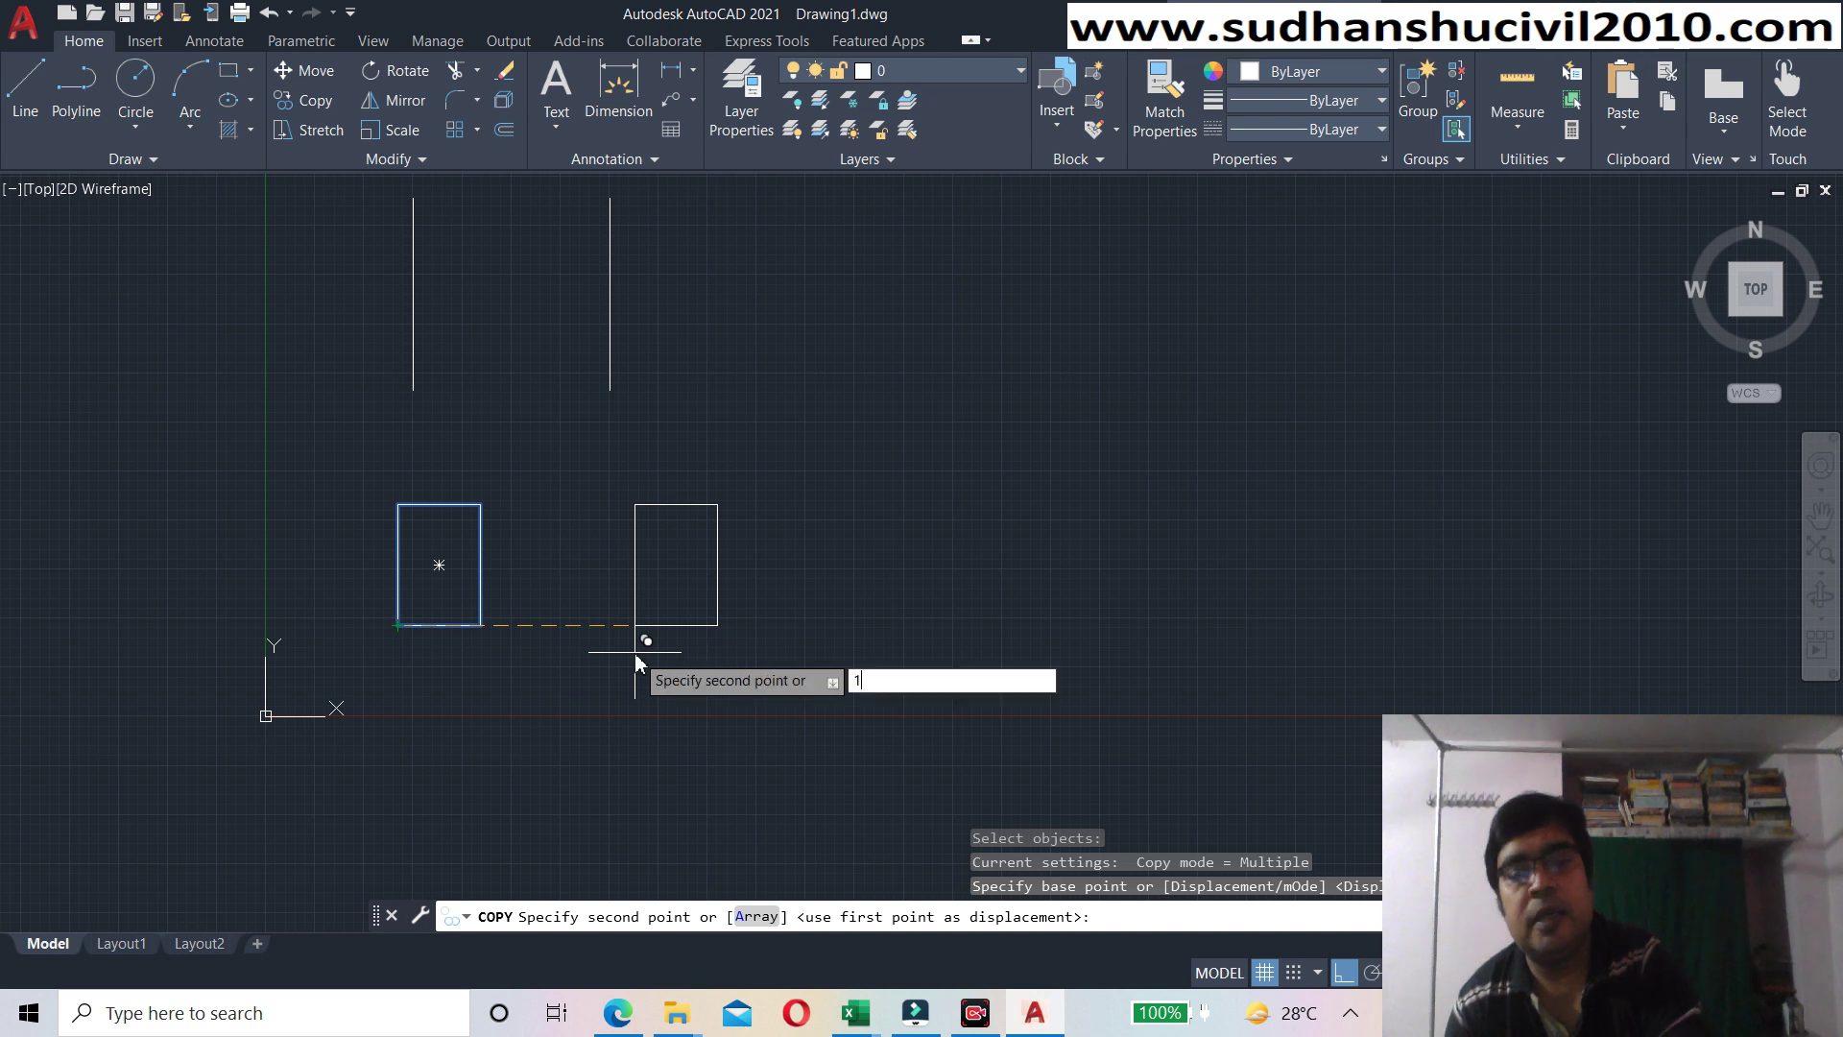
{"action": "type", "text": "0"}
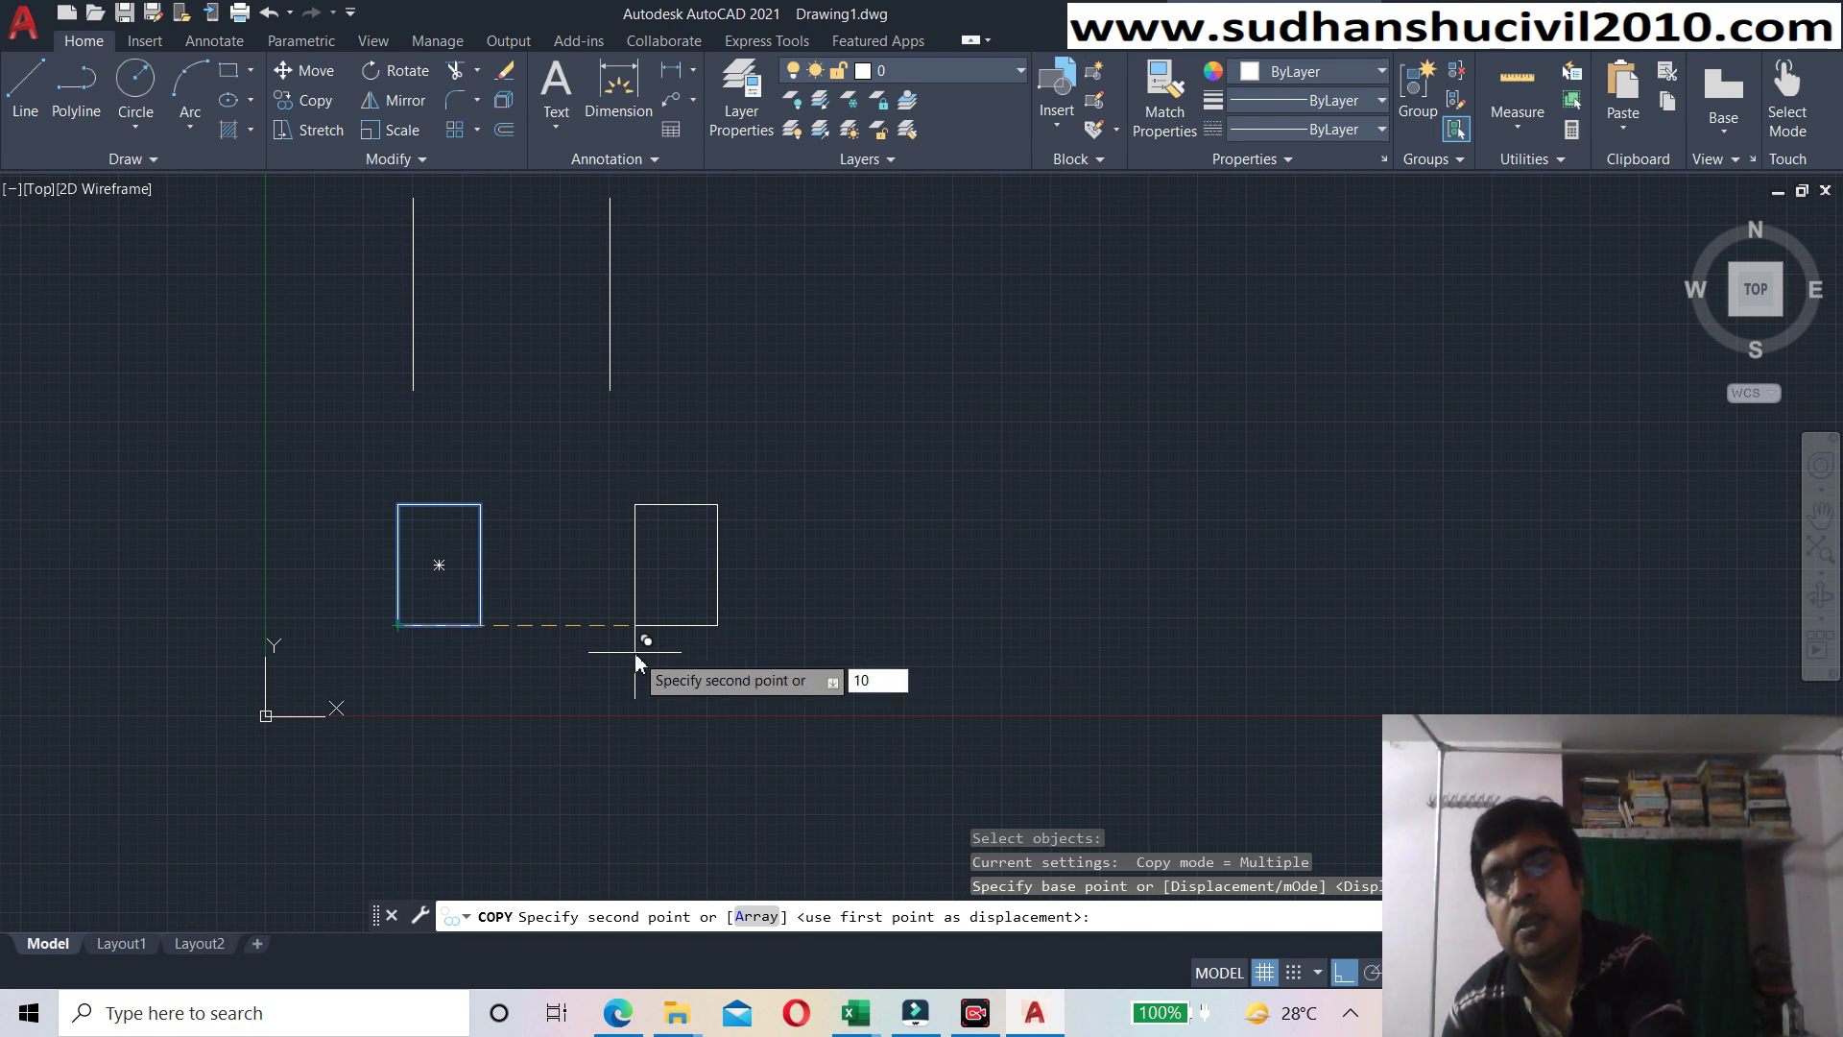
{"action": "key", "text": "Return"}
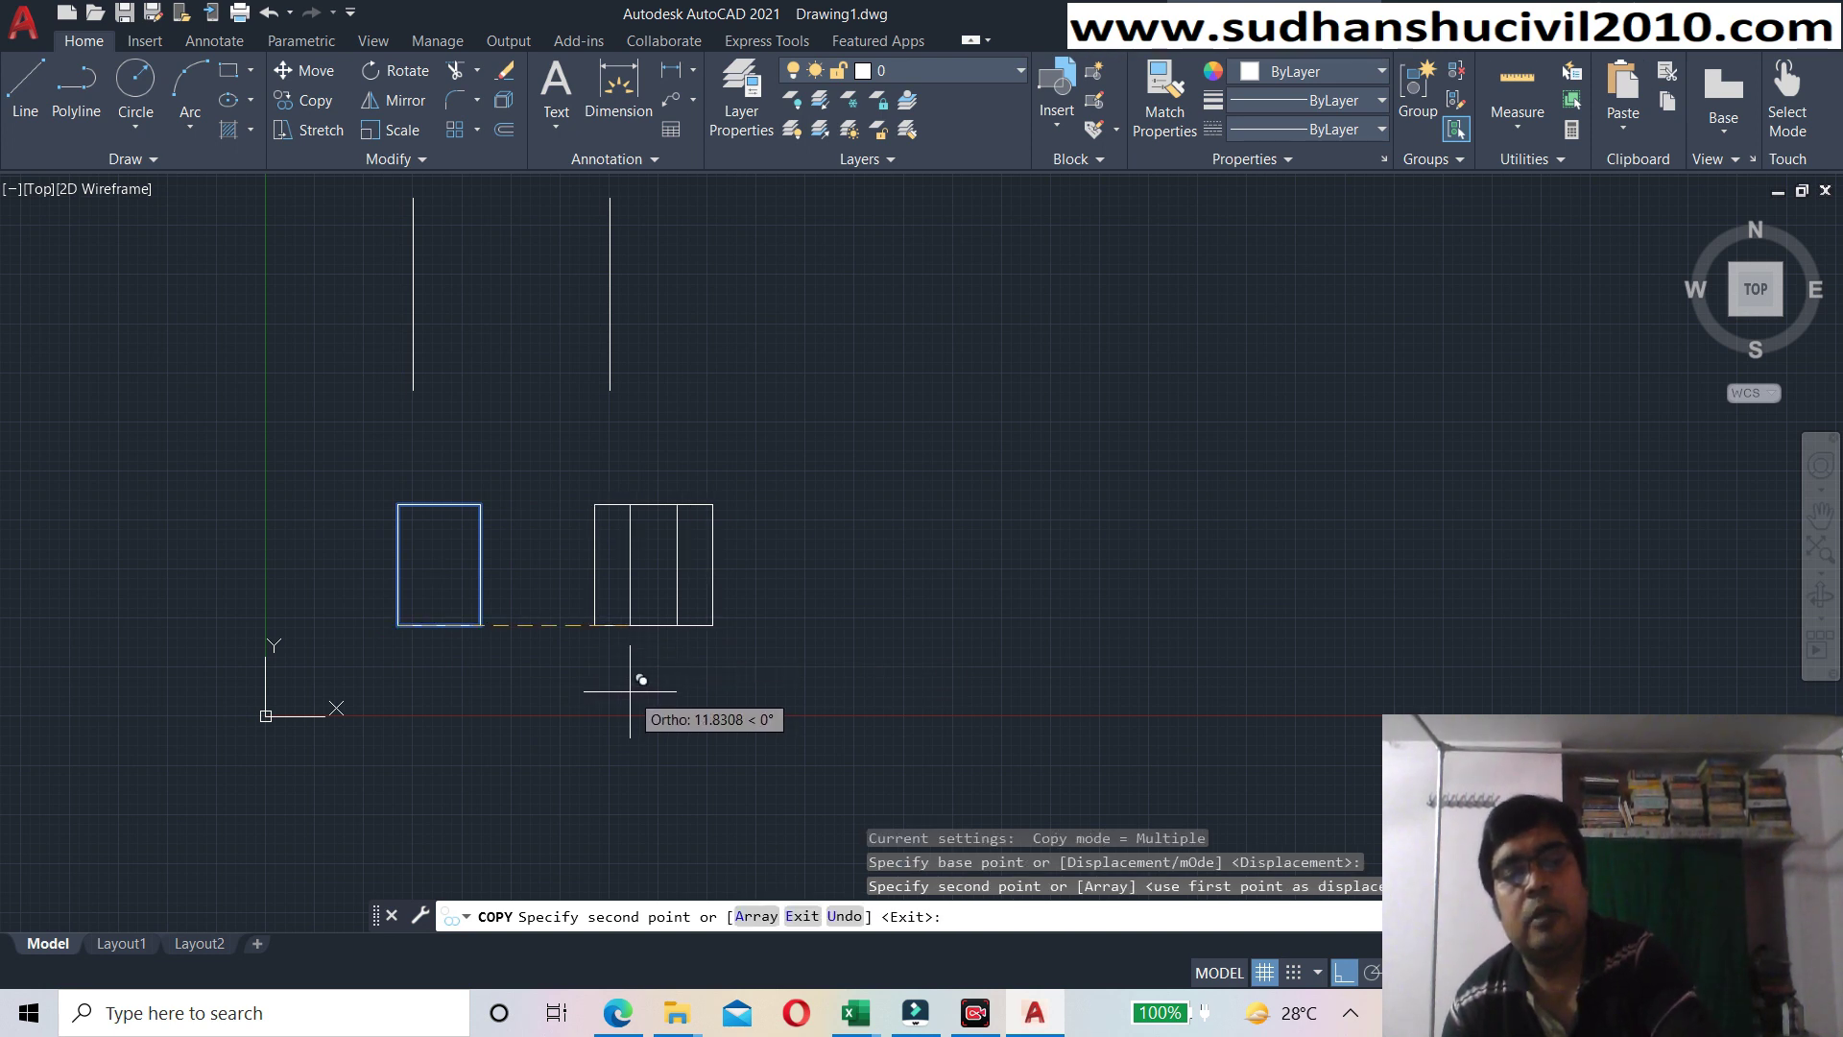
{"action": "key", "text": "Escape"}
{"action": "middle_click_drag", "start_coordinate": [431, 621], "coordinate": [463, 662]}
{"action": "scroll", "coordinate": [453, 655], "scroll_direction": "up", "scroll_amount": 2}
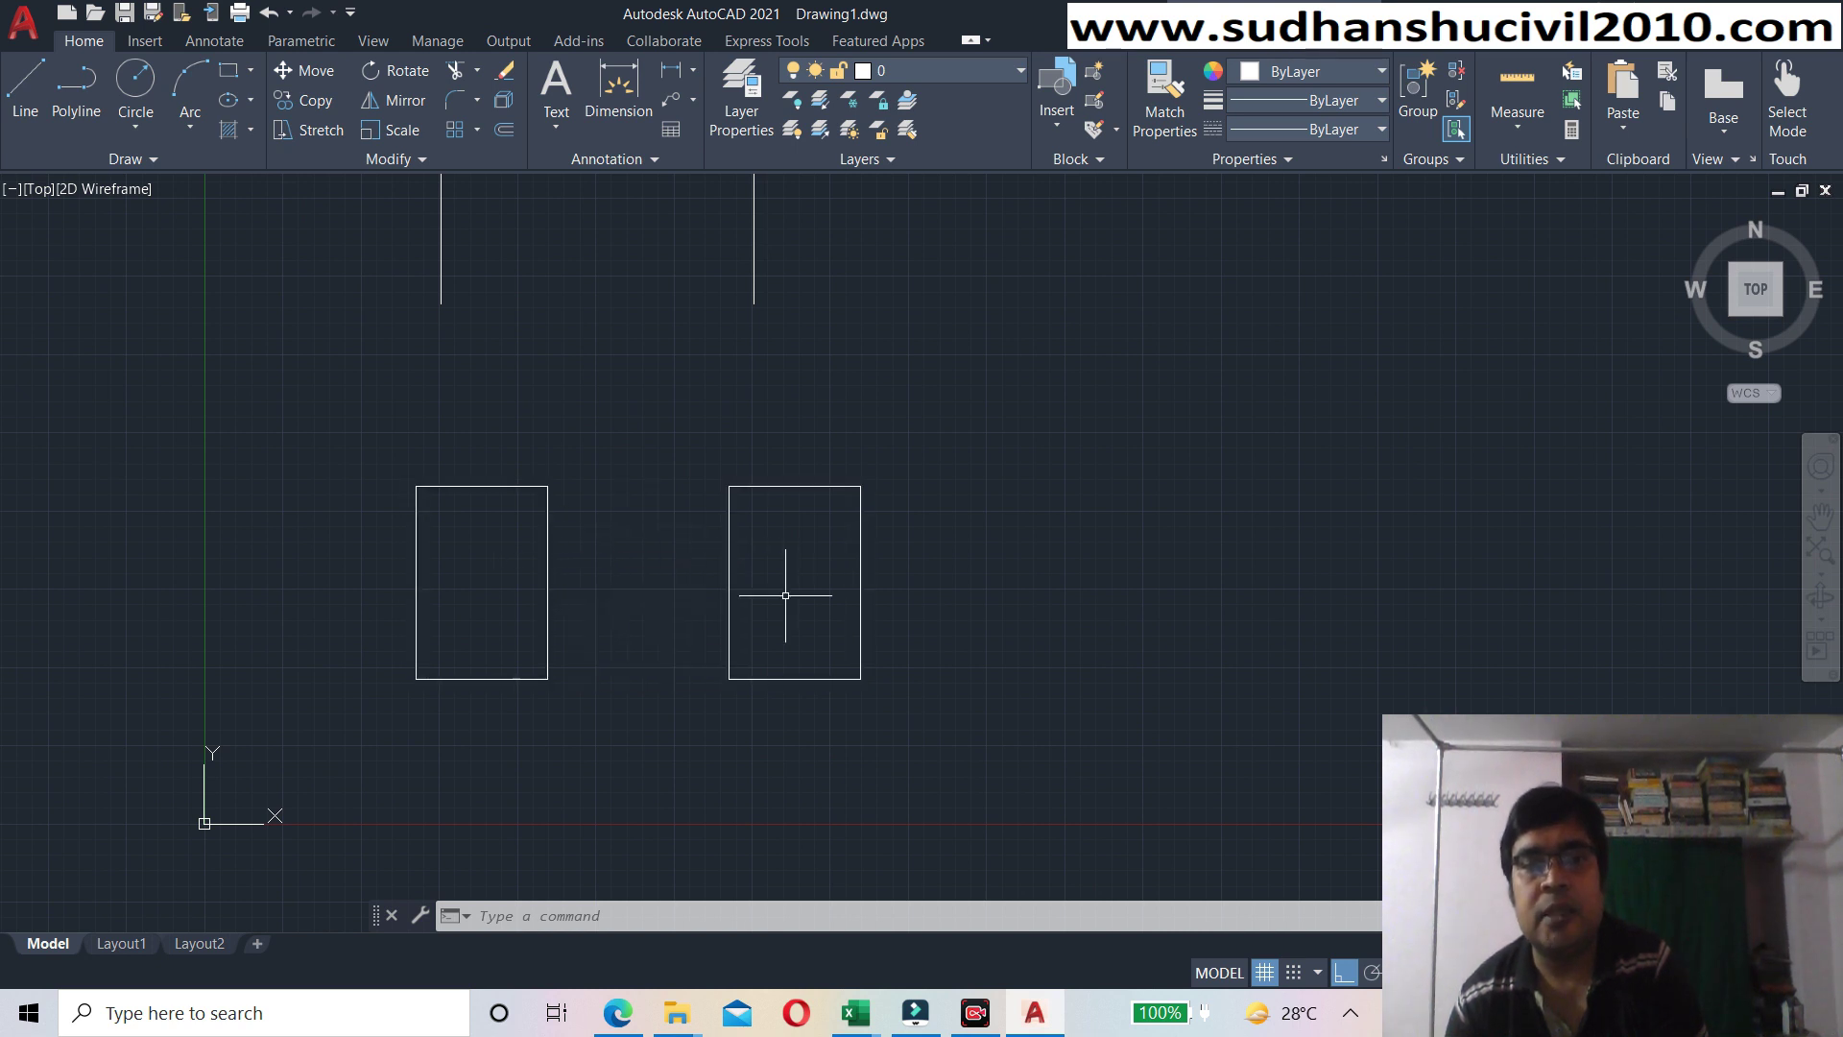
- Add a 10.0000 linear dimension between the two rectangles' top-left corners
{"action": "left_click", "coordinate": [671, 75]}
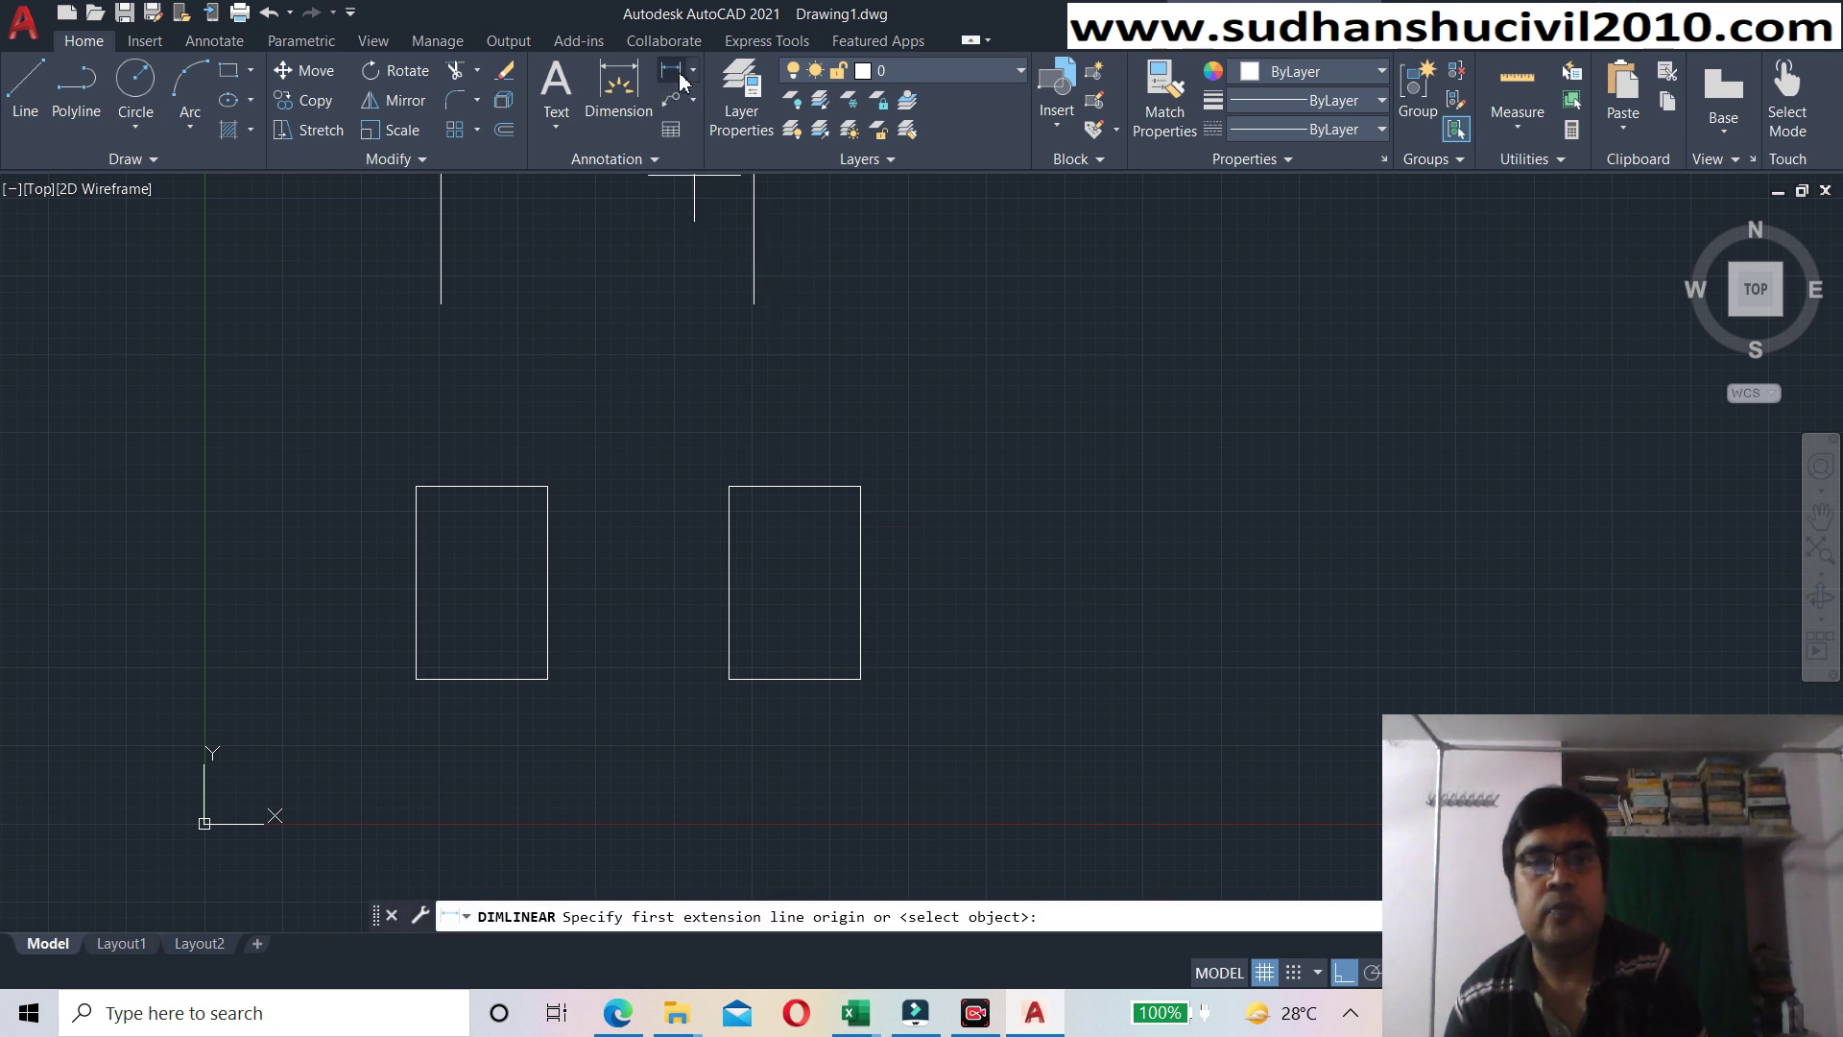
{"action": "left_click", "coordinate": [695, 78]}
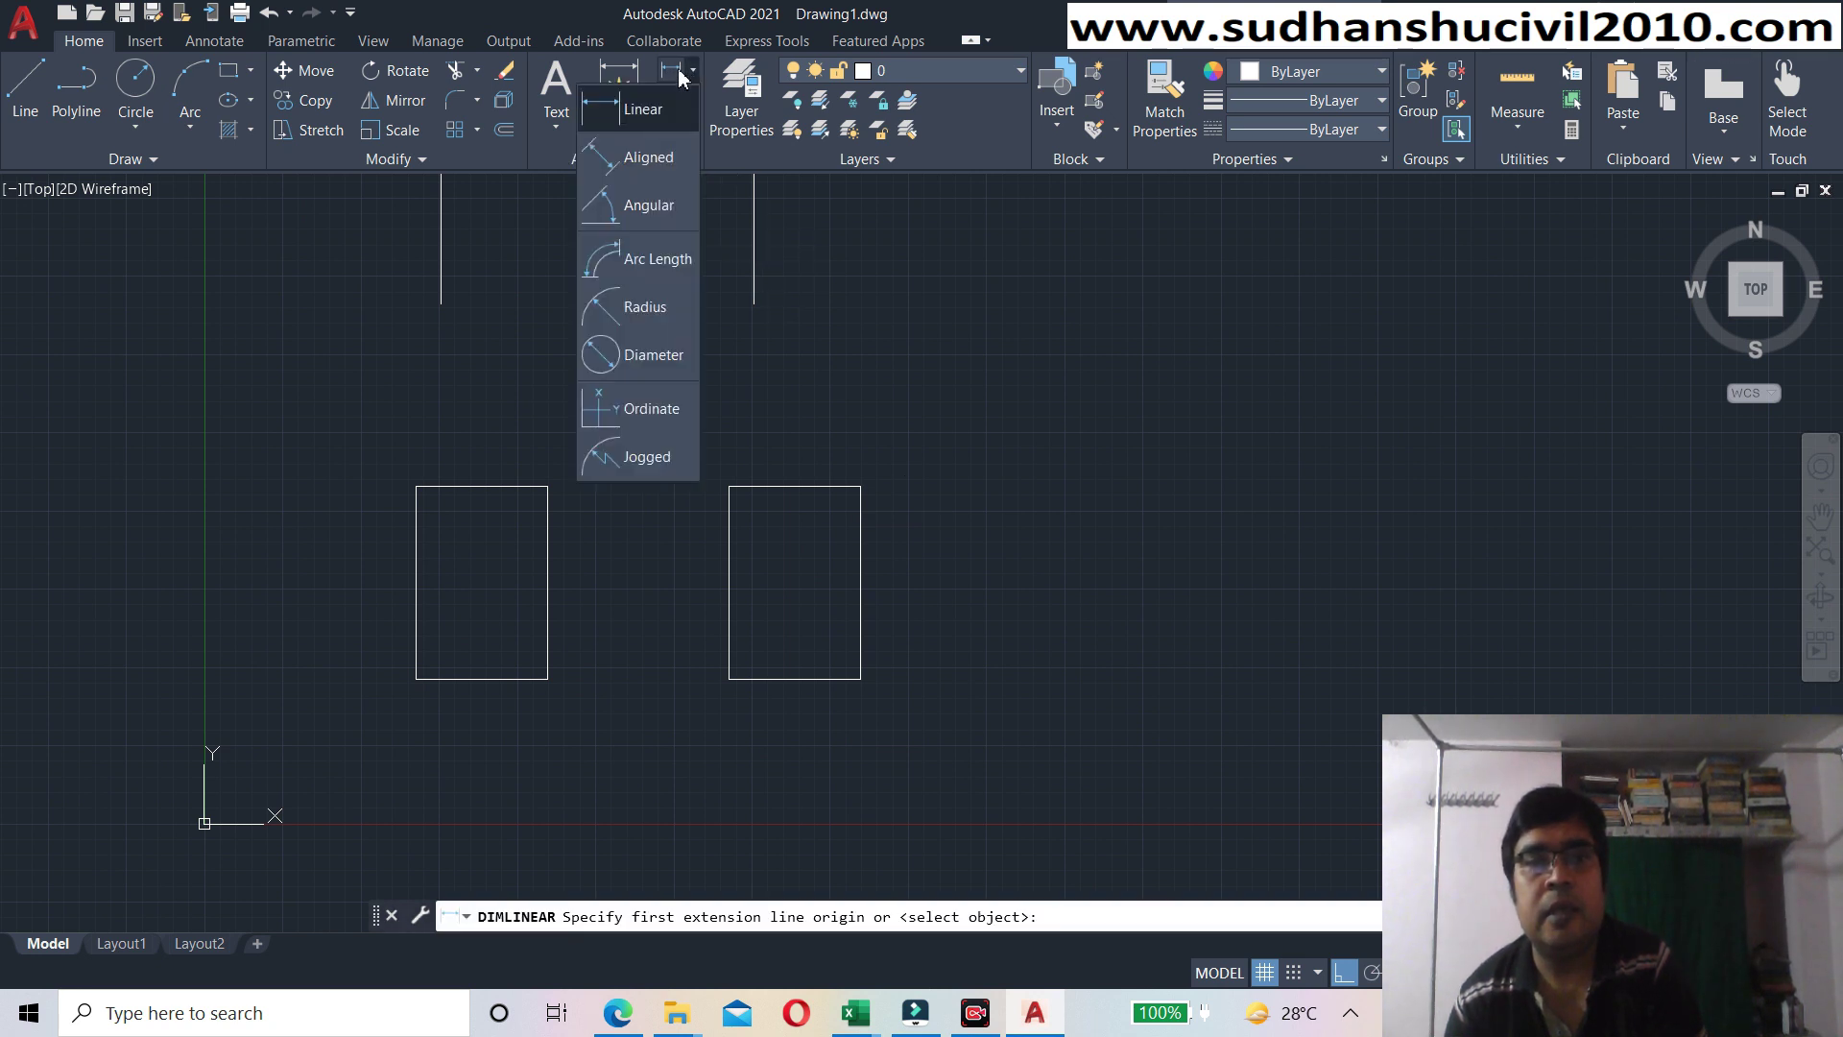
{"action": "left_click", "coordinate": [643, 108]}
{"action": "left_click", "coordinate": [693, 76]}
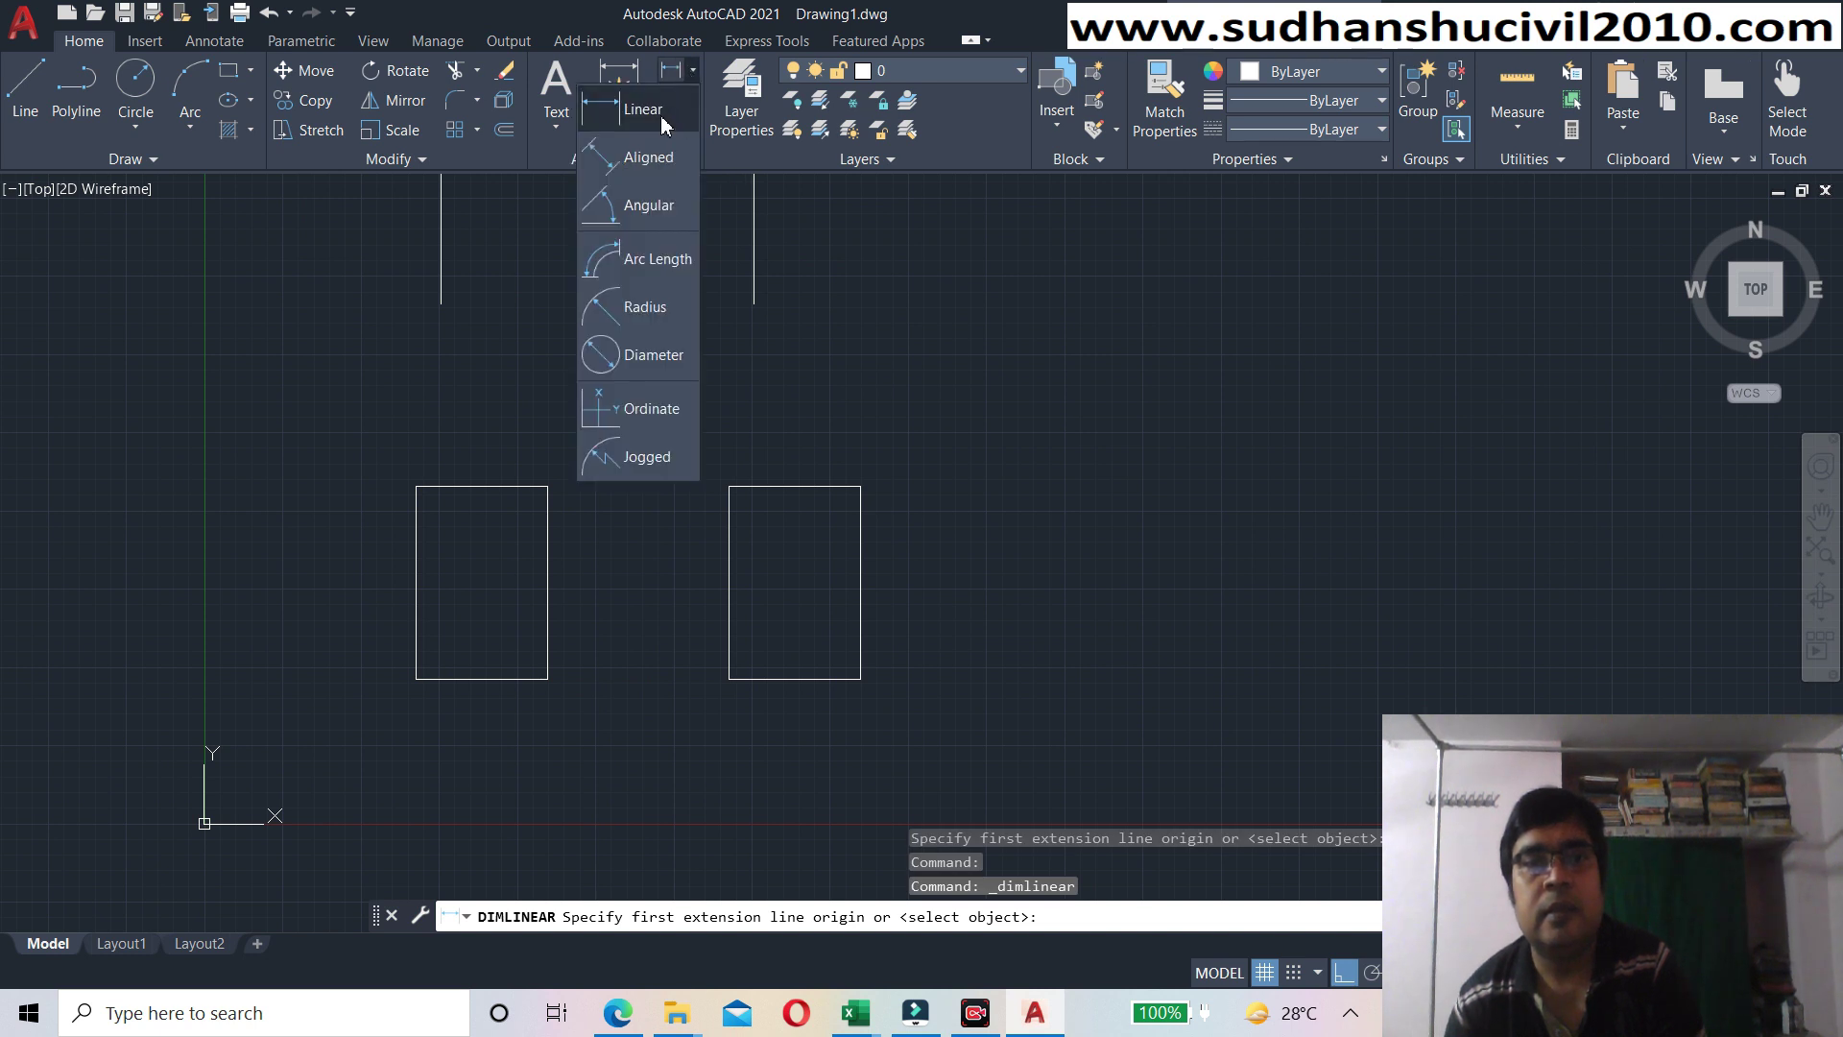
{"action": "left_click", "coordinate": [643, 111]}
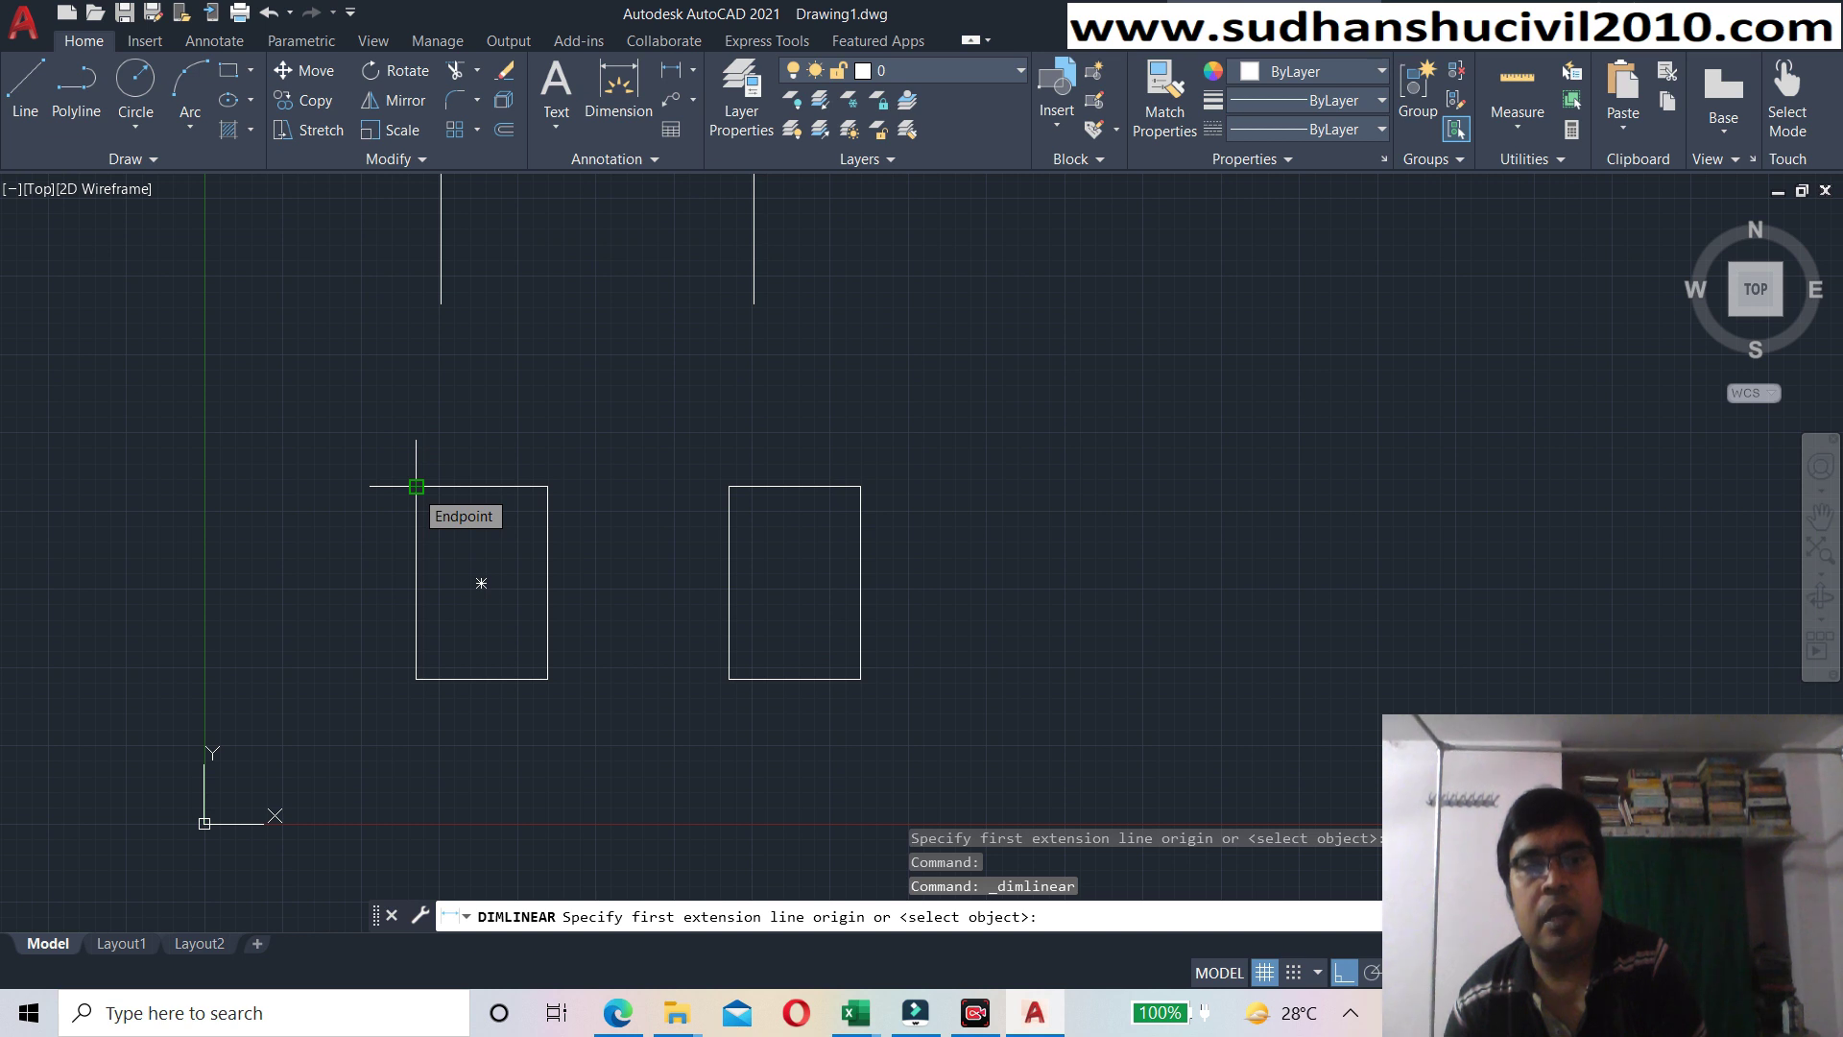
{"action": "left_click", "coordinate": [415, 487]}
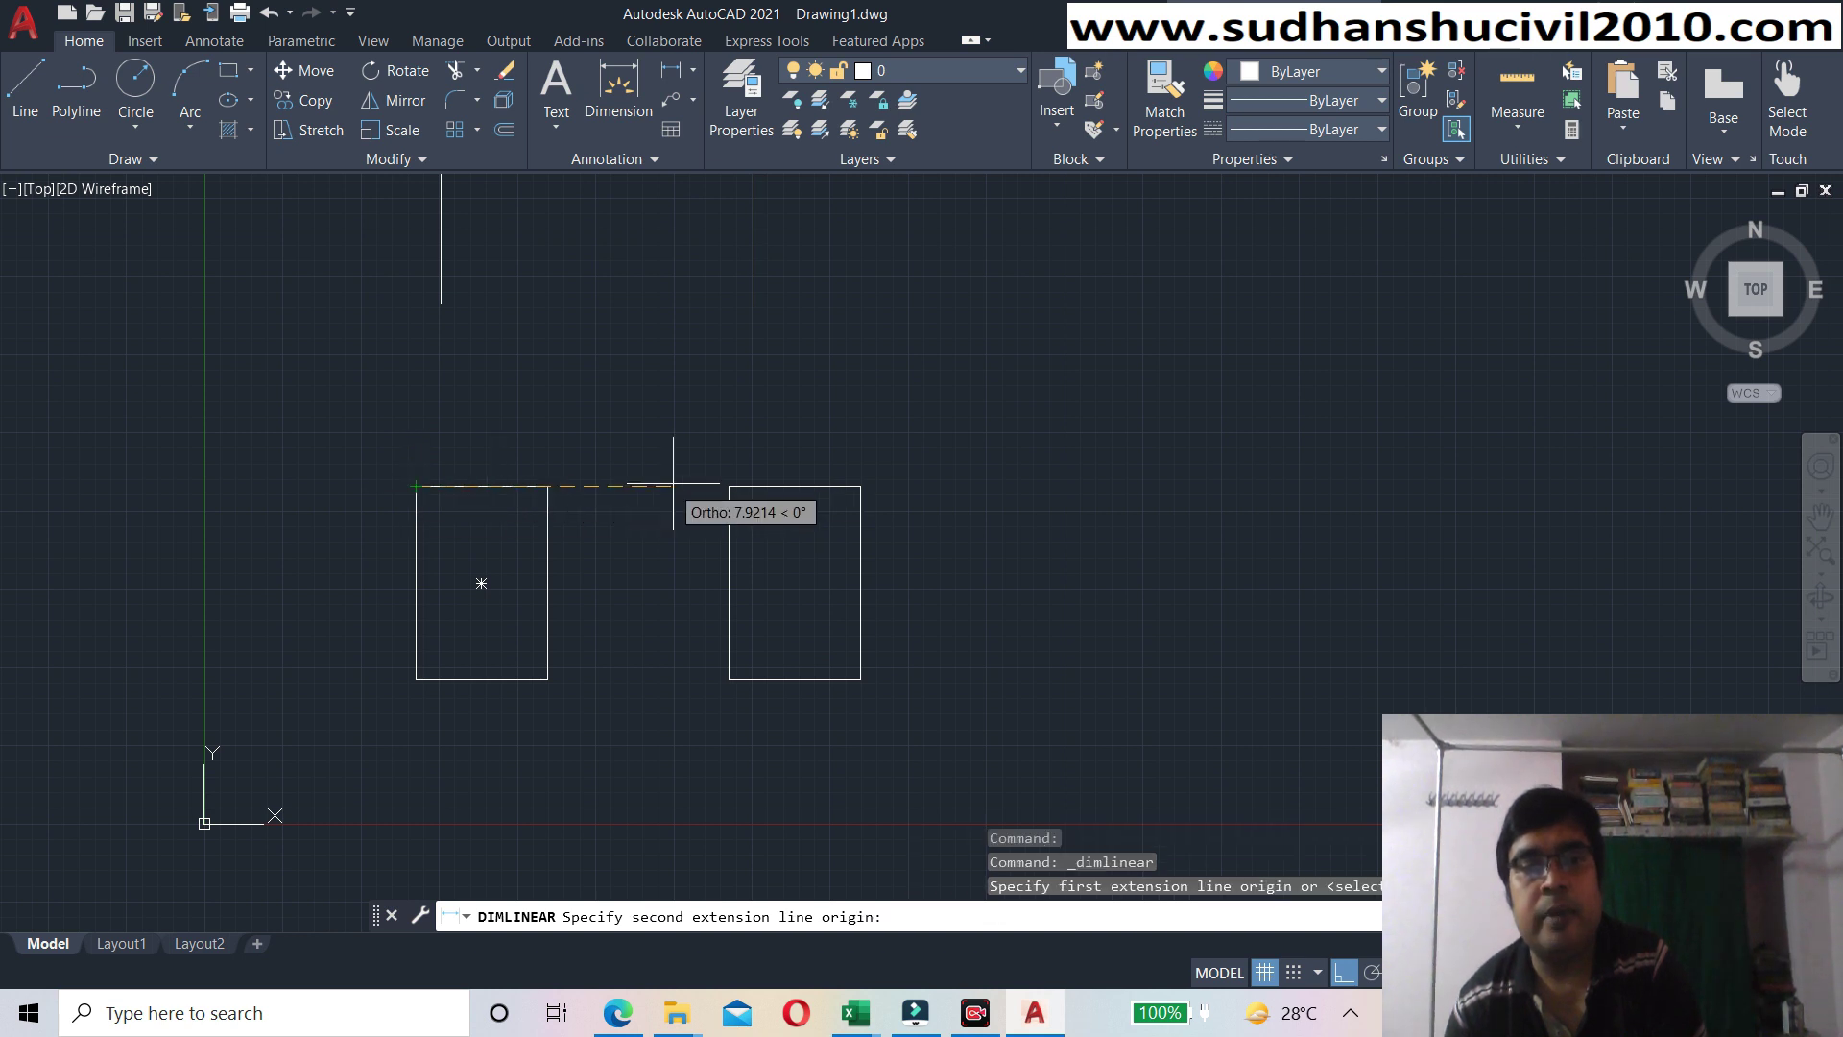
{"action": "left_click", "coordinate": [730, 486]}
{"action": "left_click", "coordinate": [716, 432]}
{"action": "scroll", "coordinate": [554, 417], "scroll_direction": "up", "scroll_amount": 5}
{"action": "scroll", "coordinate": [553, 412], "scroll_direction": "down", "scroll_amount": 3}
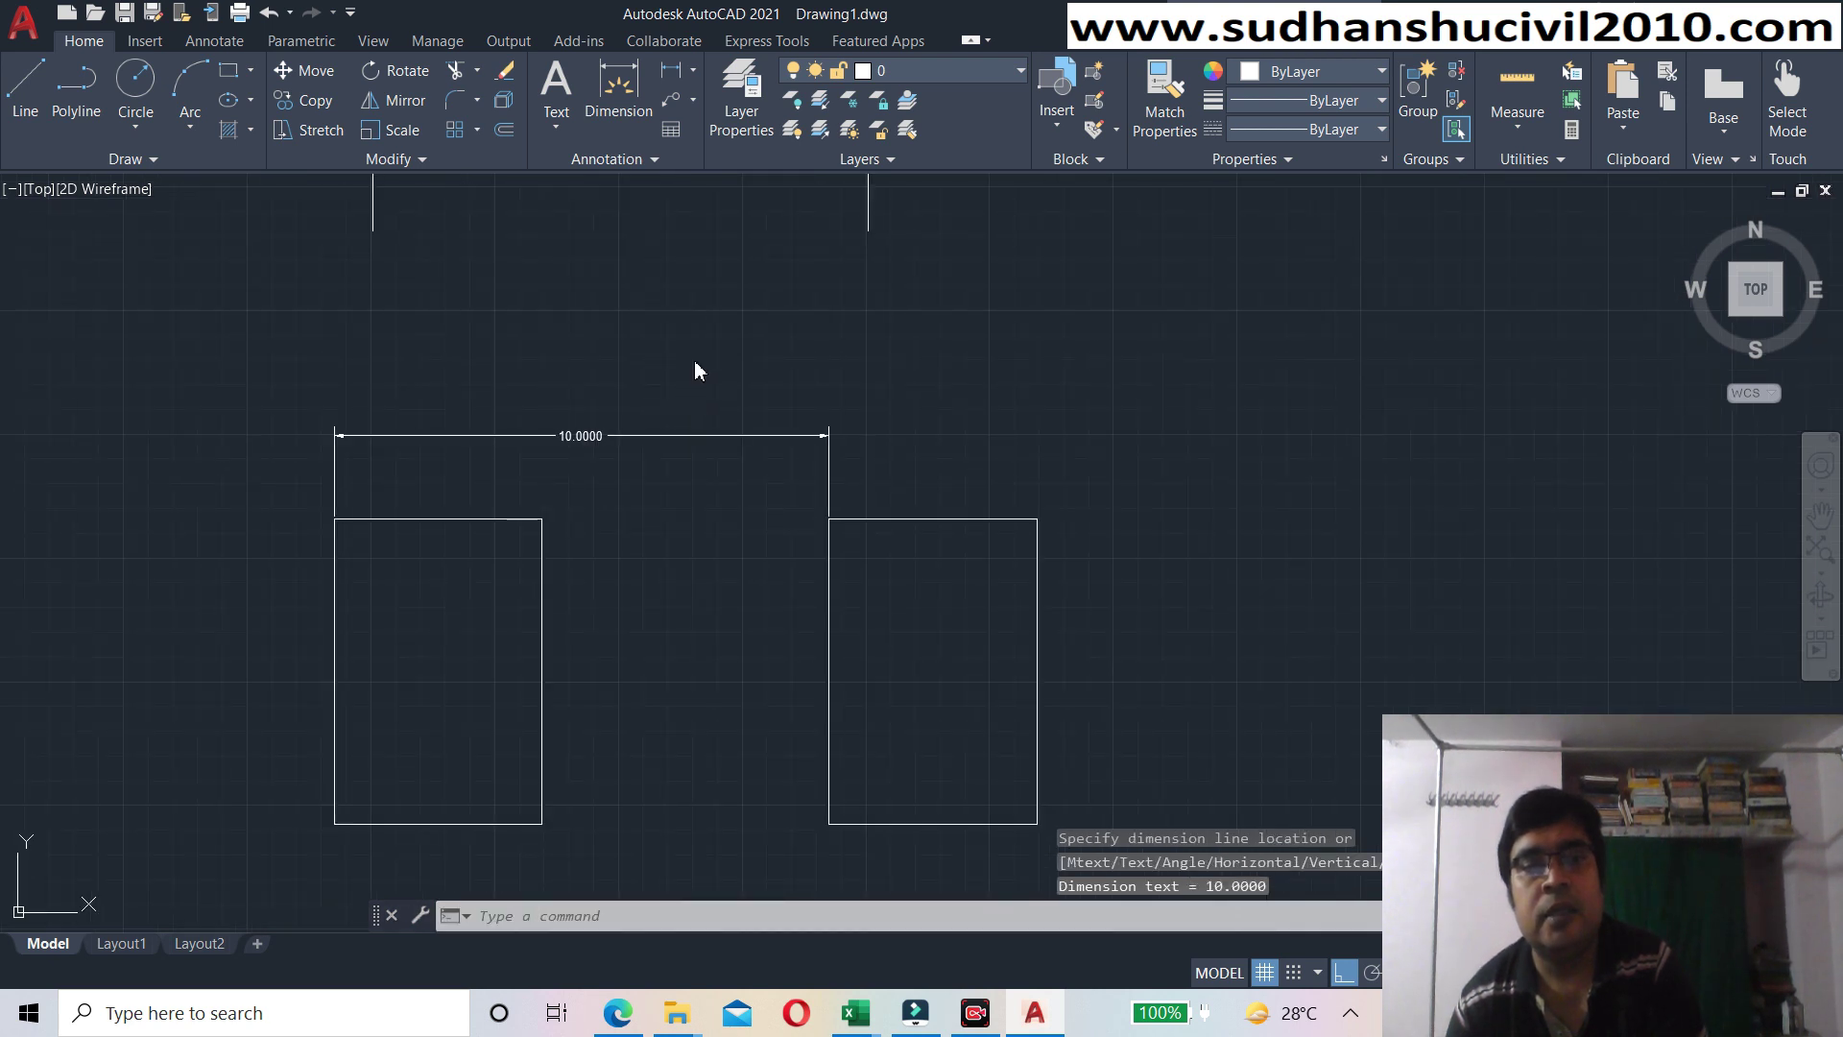
- Add two more 10.0000 linear dimensions between the top-right corners and top midpoints
{"action": "right_click", "coordinate": [695, 365]}
{"action": "left_click", "coordinate": [708, 374]}
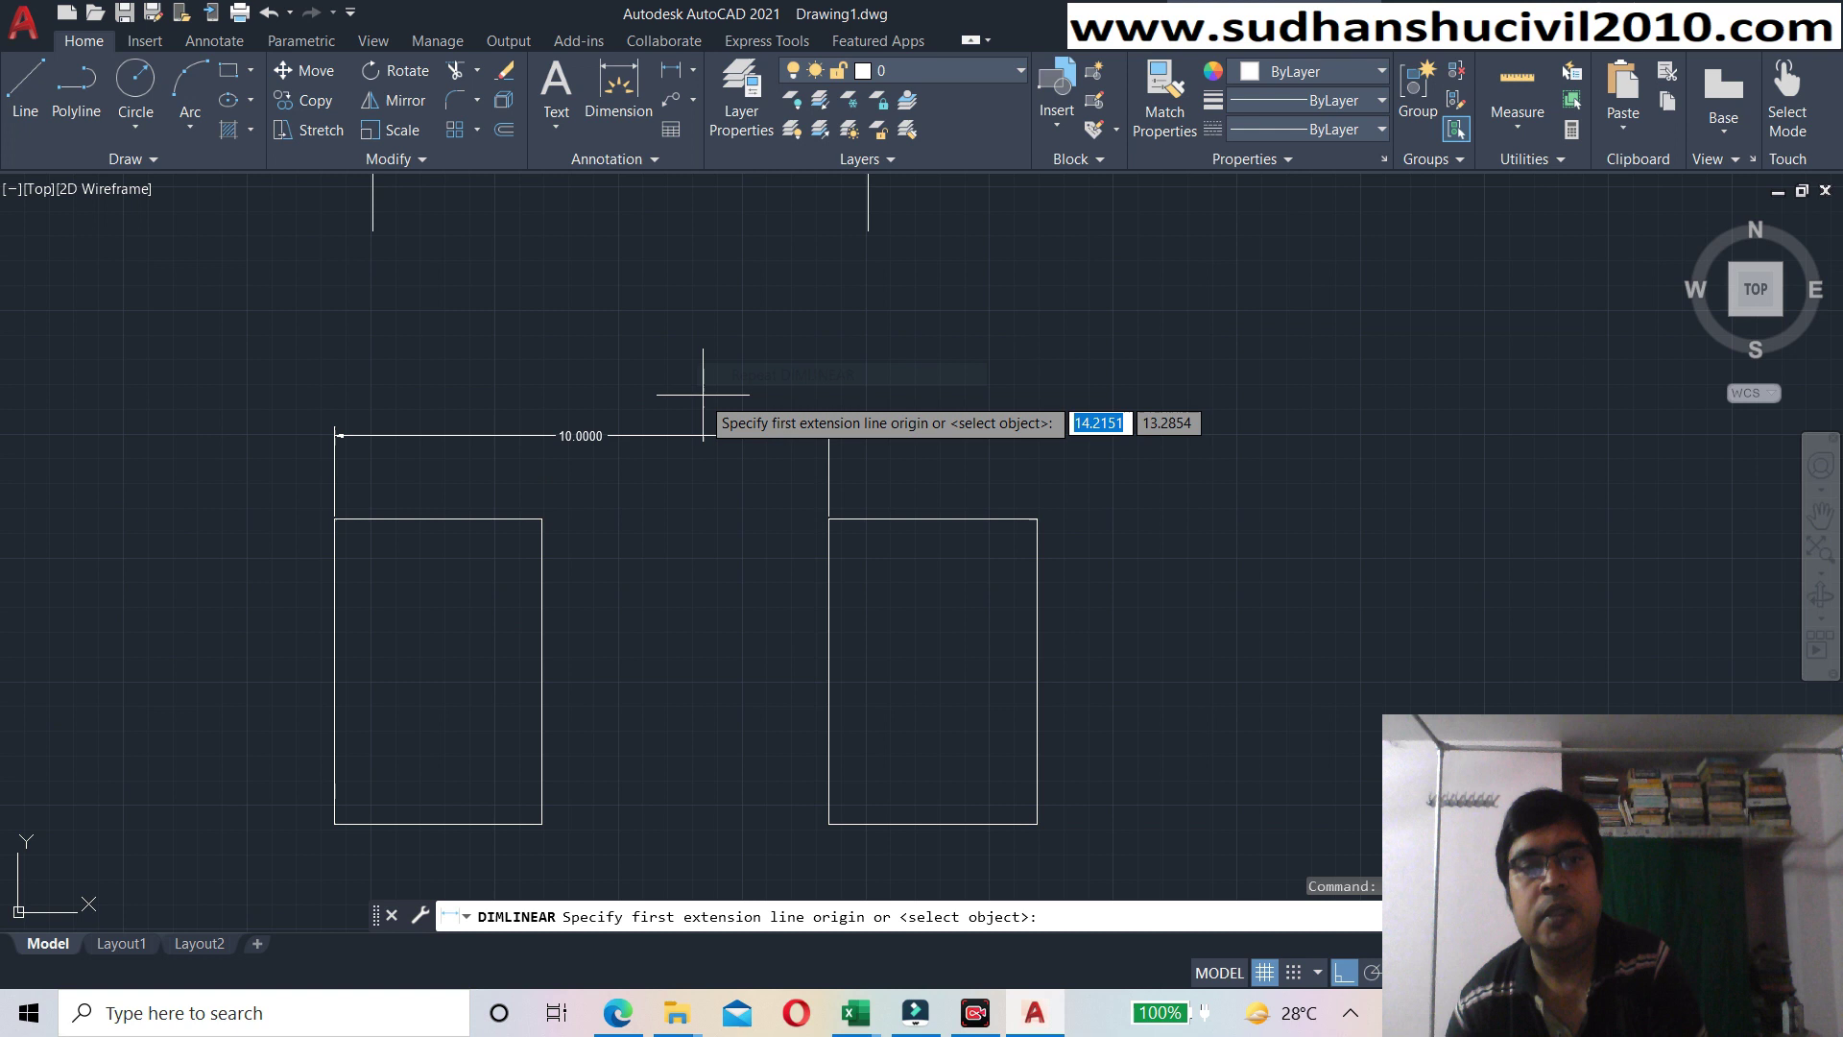
{"action": "left_click", "coordinate": [543, 519]}
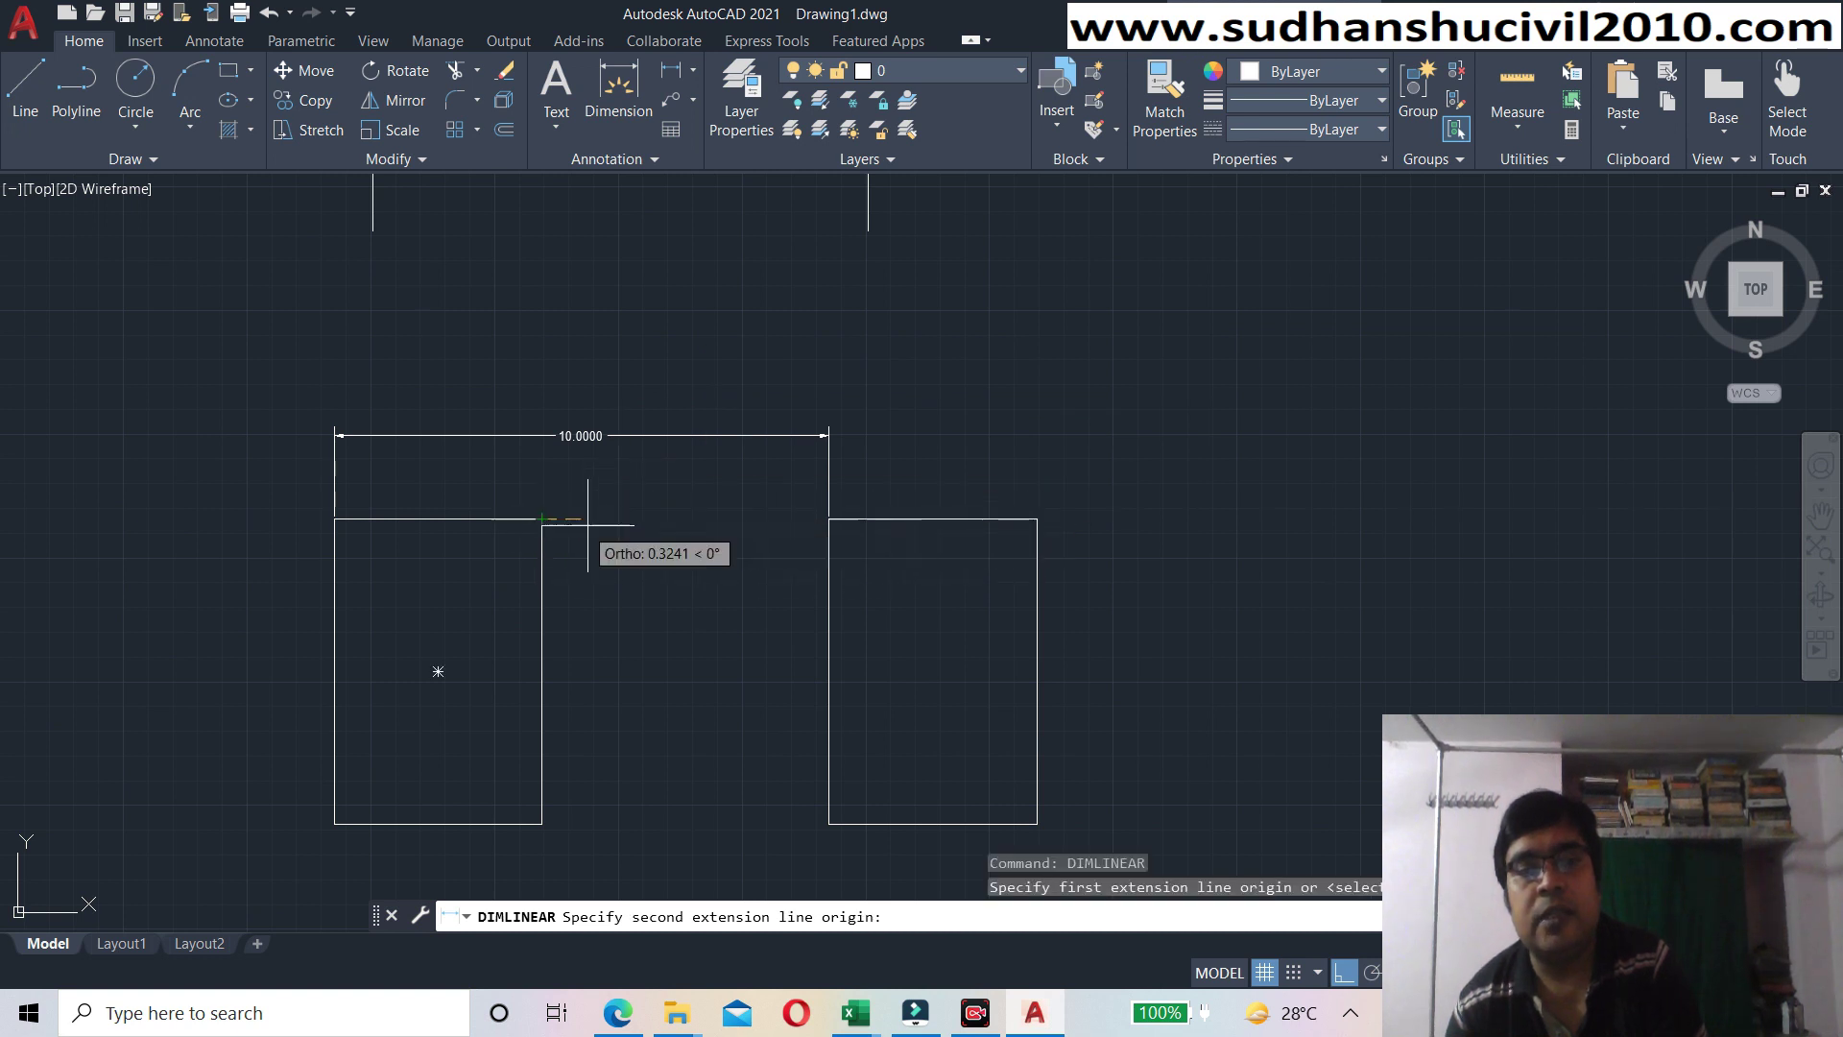
{"action": "left_click", "coordinate": [1036, 518]}
{"action": "left_click", "coordinate": [1029, 469]}
{"action": "right_click", "coordinate": [761, 355]}
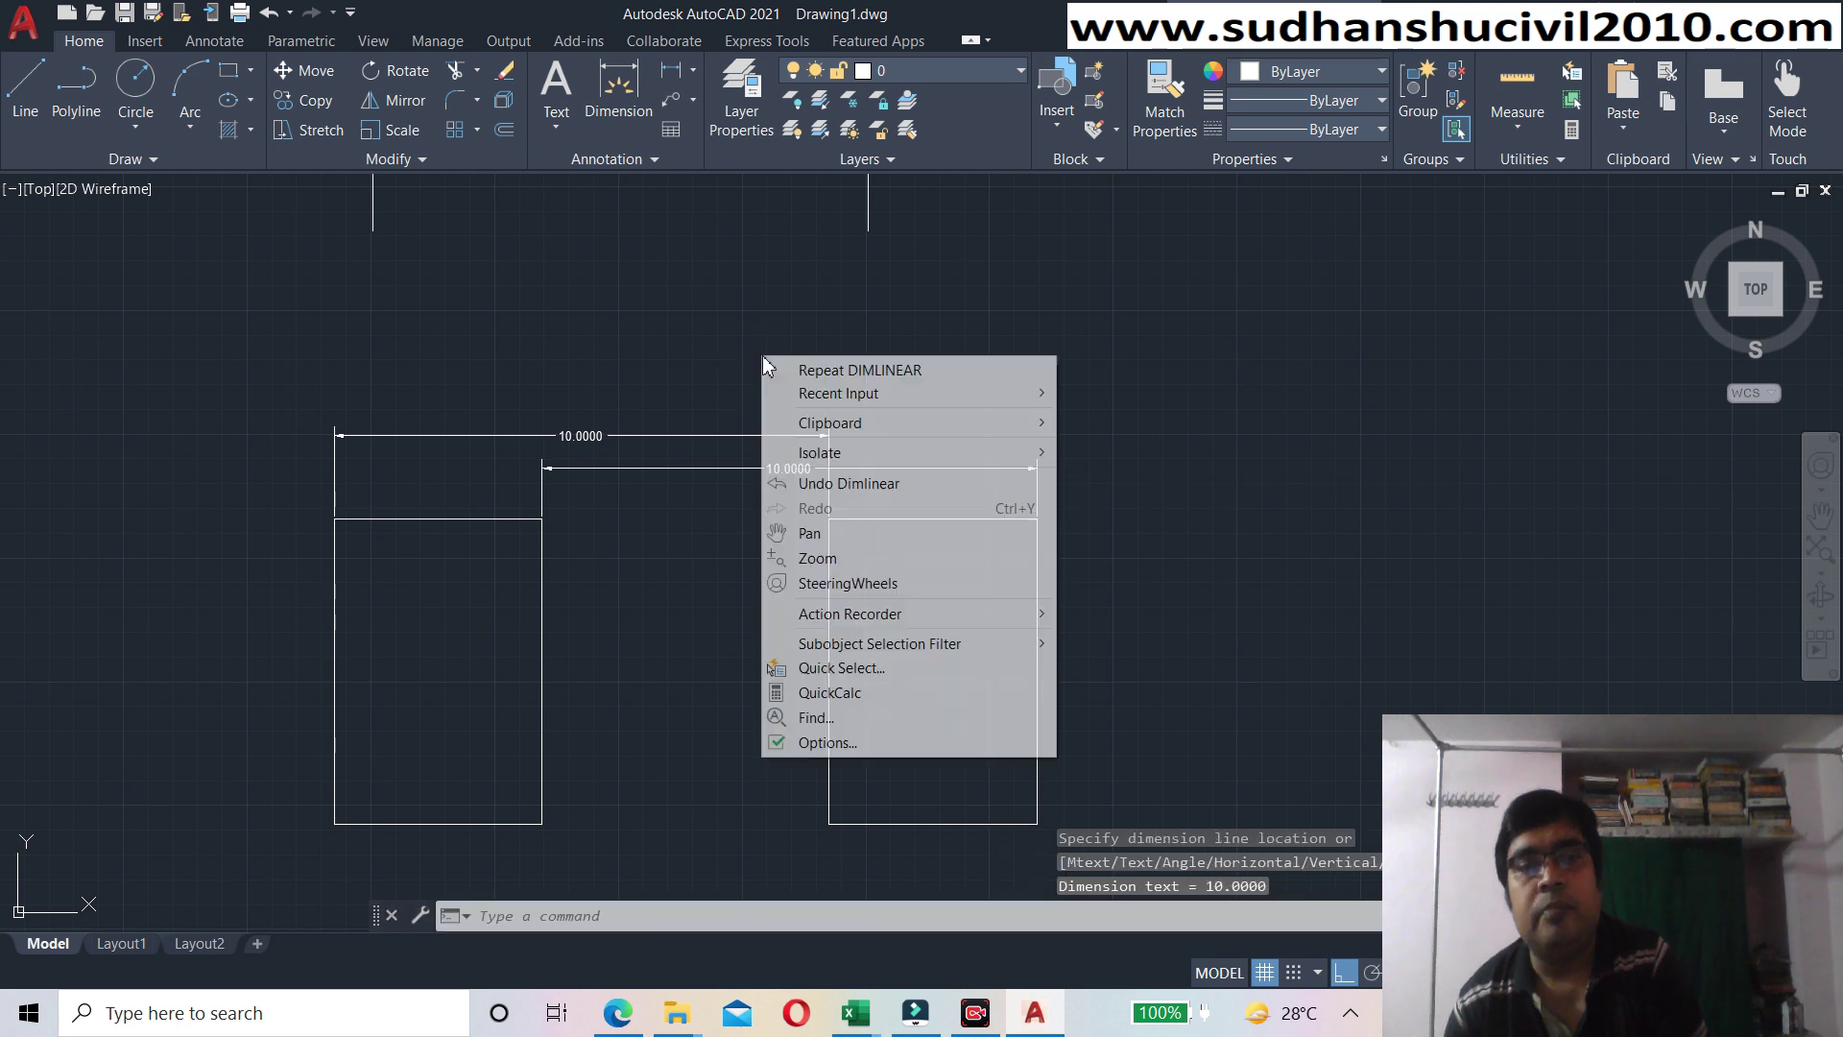
{"action": "left_click", "coordinate": [816, 367]}
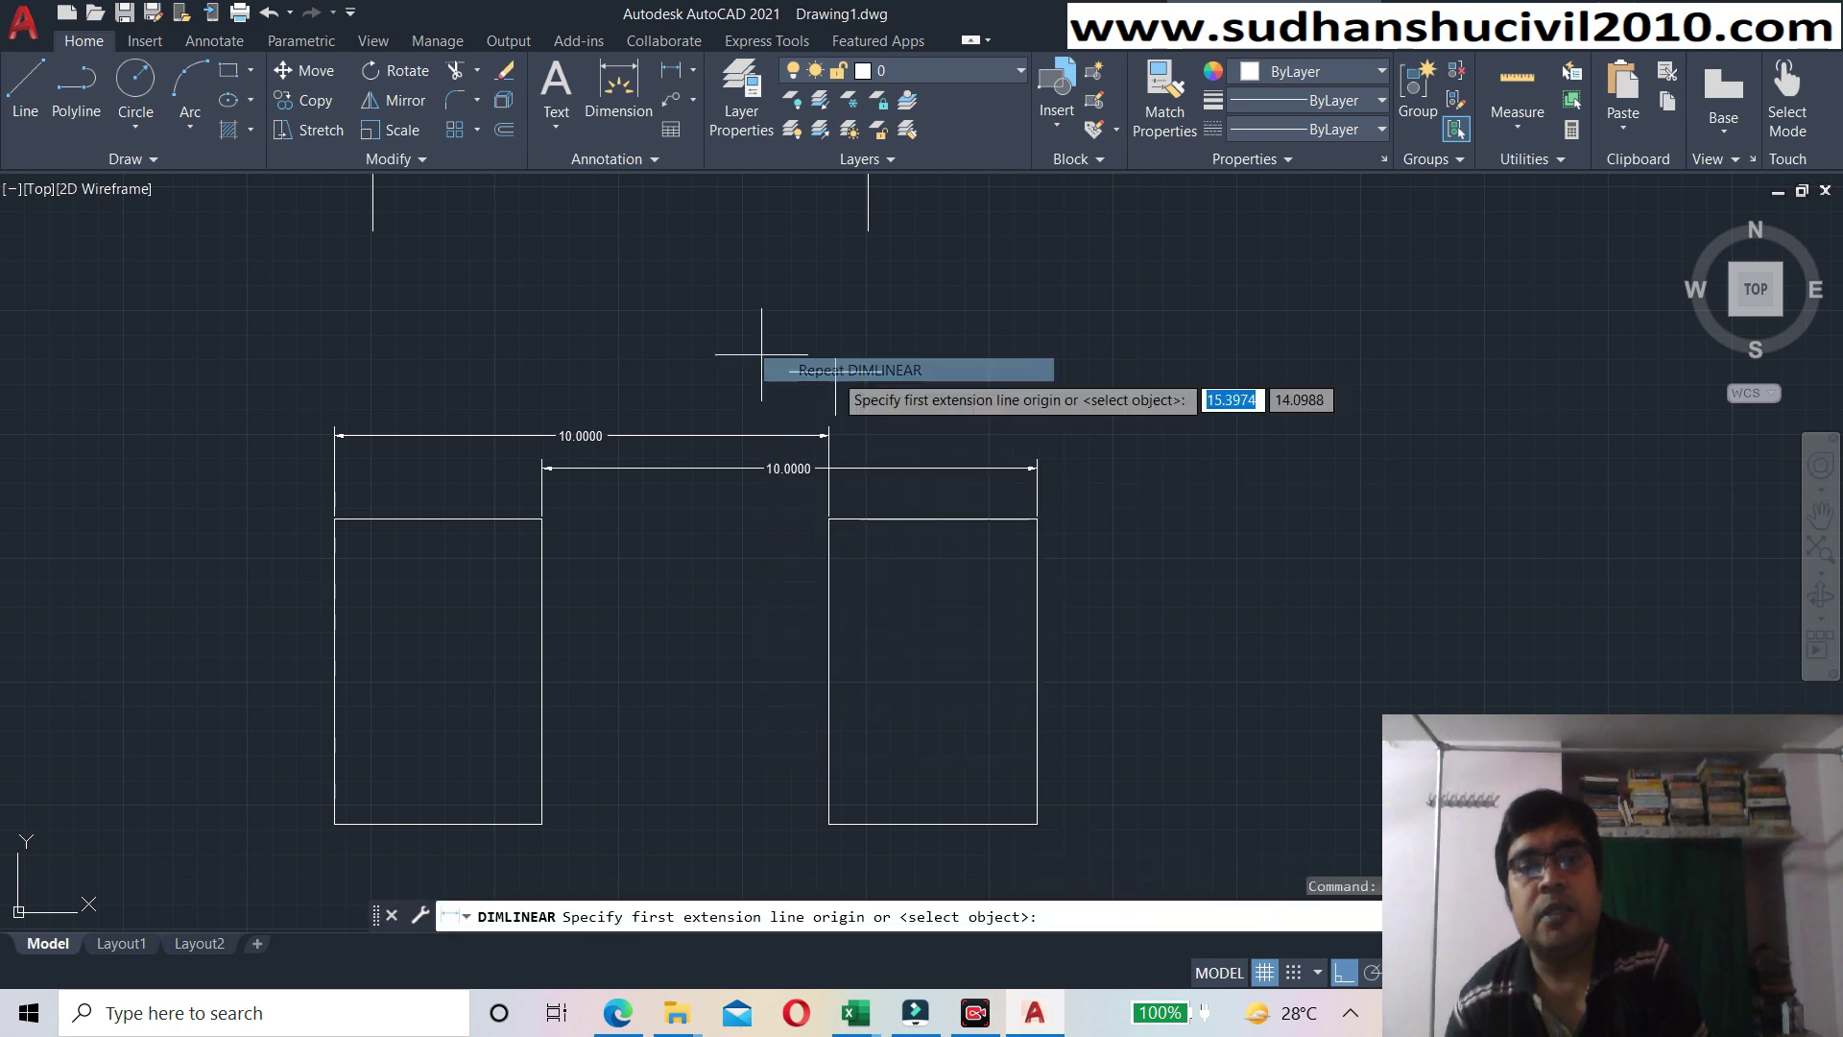
{"action": "left_click", "coordinate": [438, 519]}
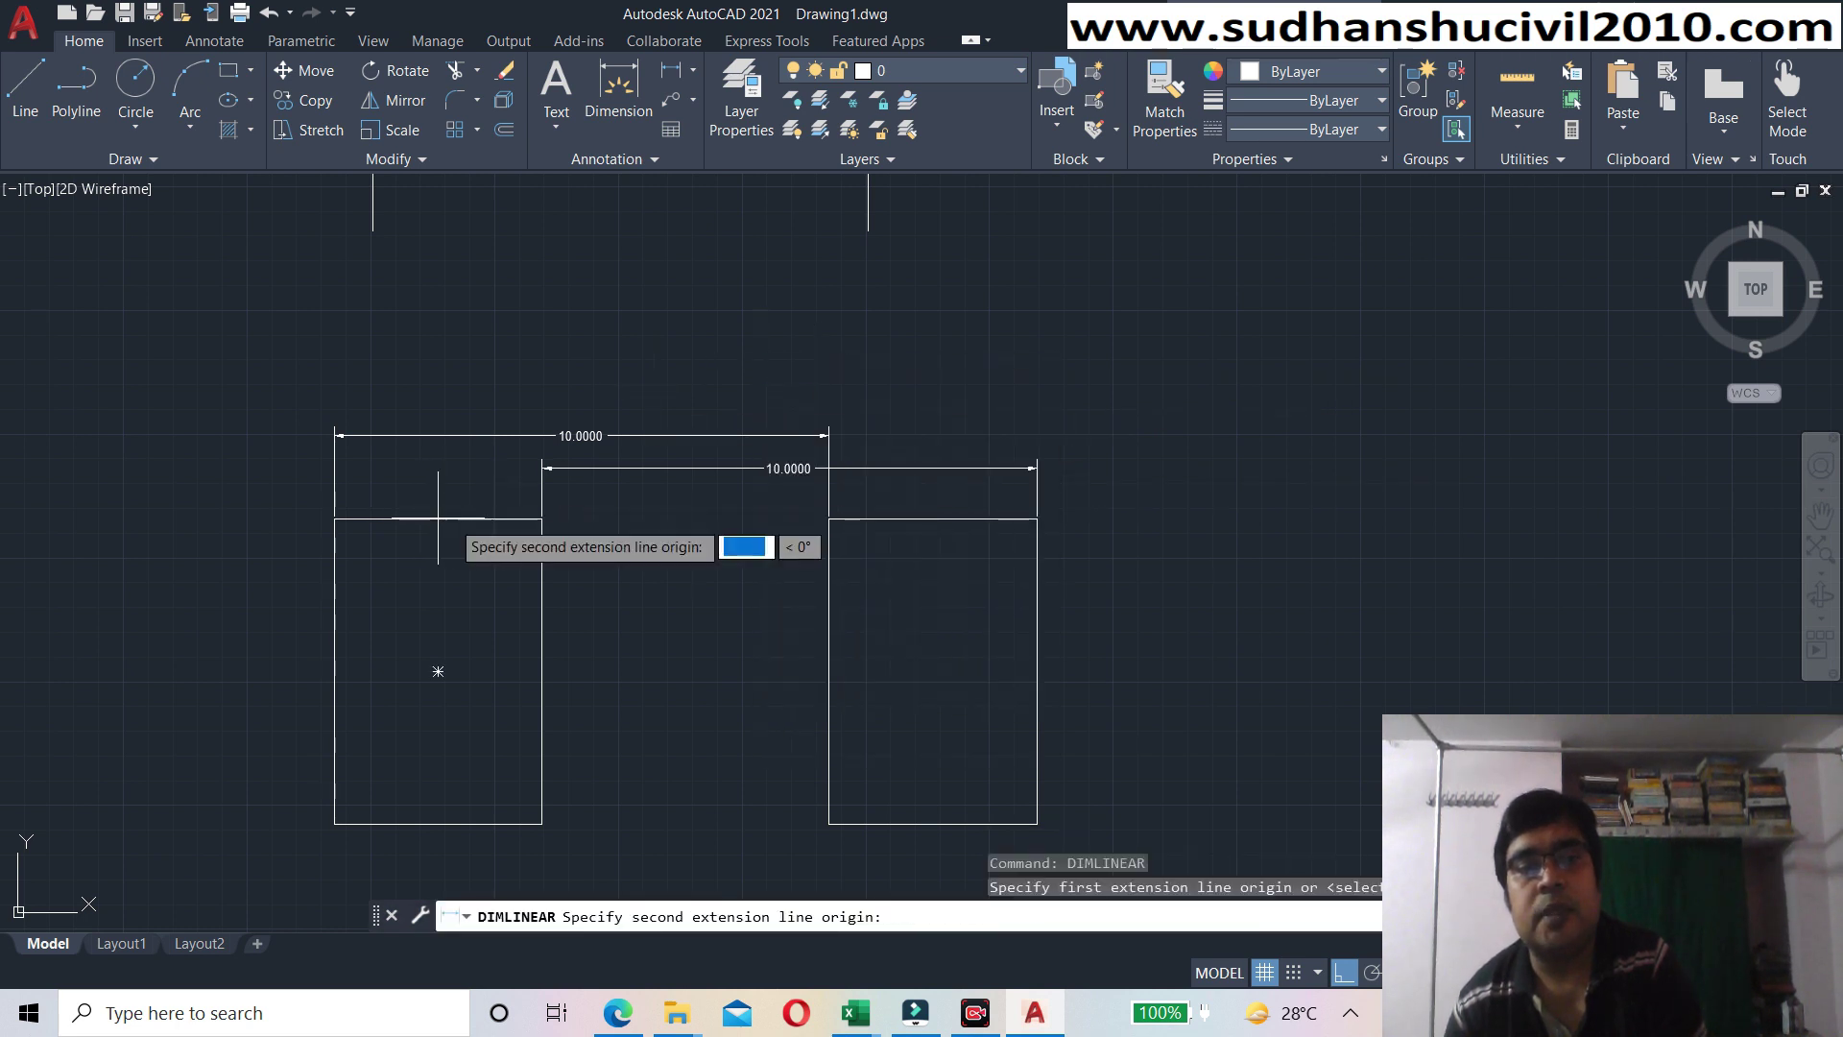
{"action": "left_click", "coordinate": [932, 519]}
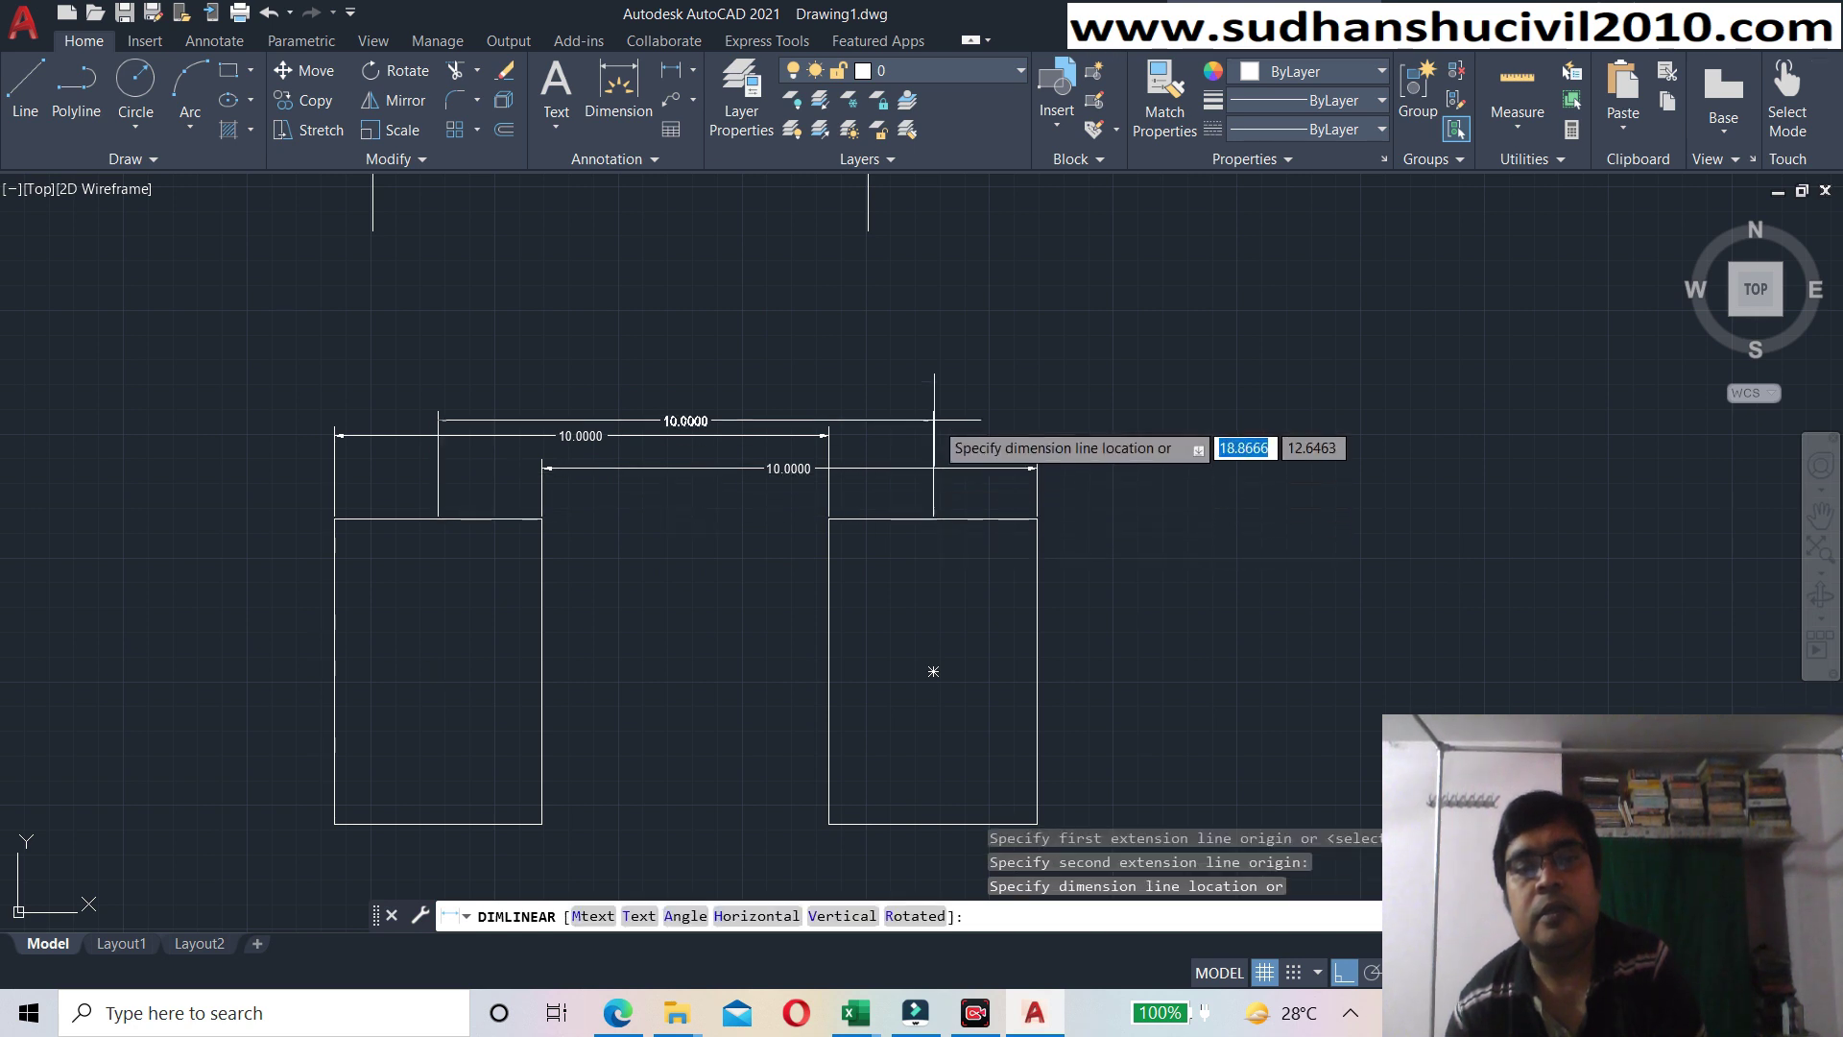
{"action": "left_click", "coordinate": [932, 366]}
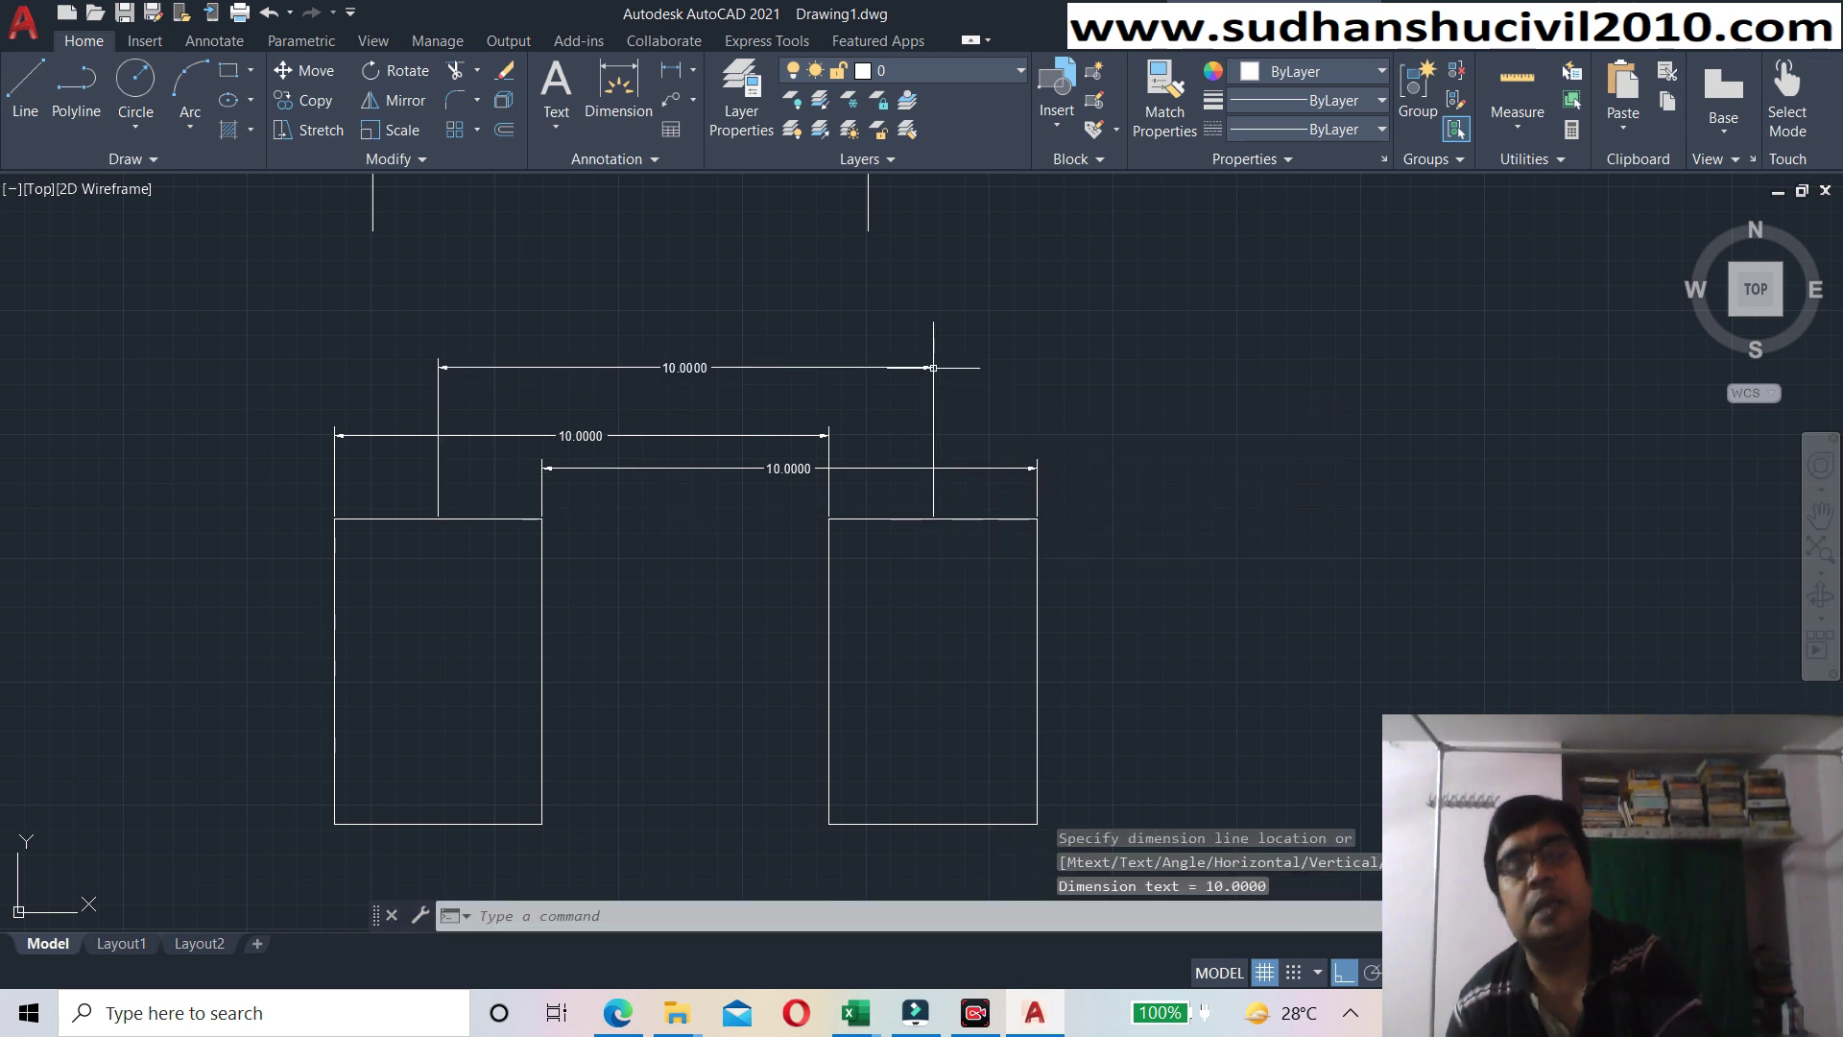
{"action": "key", "text": "Escape"}
{"action": "scroll", "coordinate": [934, 459], "scroll_direction": "down", "scroll_amount": 2}
- Delete the three 10.0000 dimensions above the rectangles
{"action": "middle_click_drag", "start_coordinate": [934, 459], "coordinate": [909, 536]}
{"action": "left_click", "coordinate": [848, 477]}
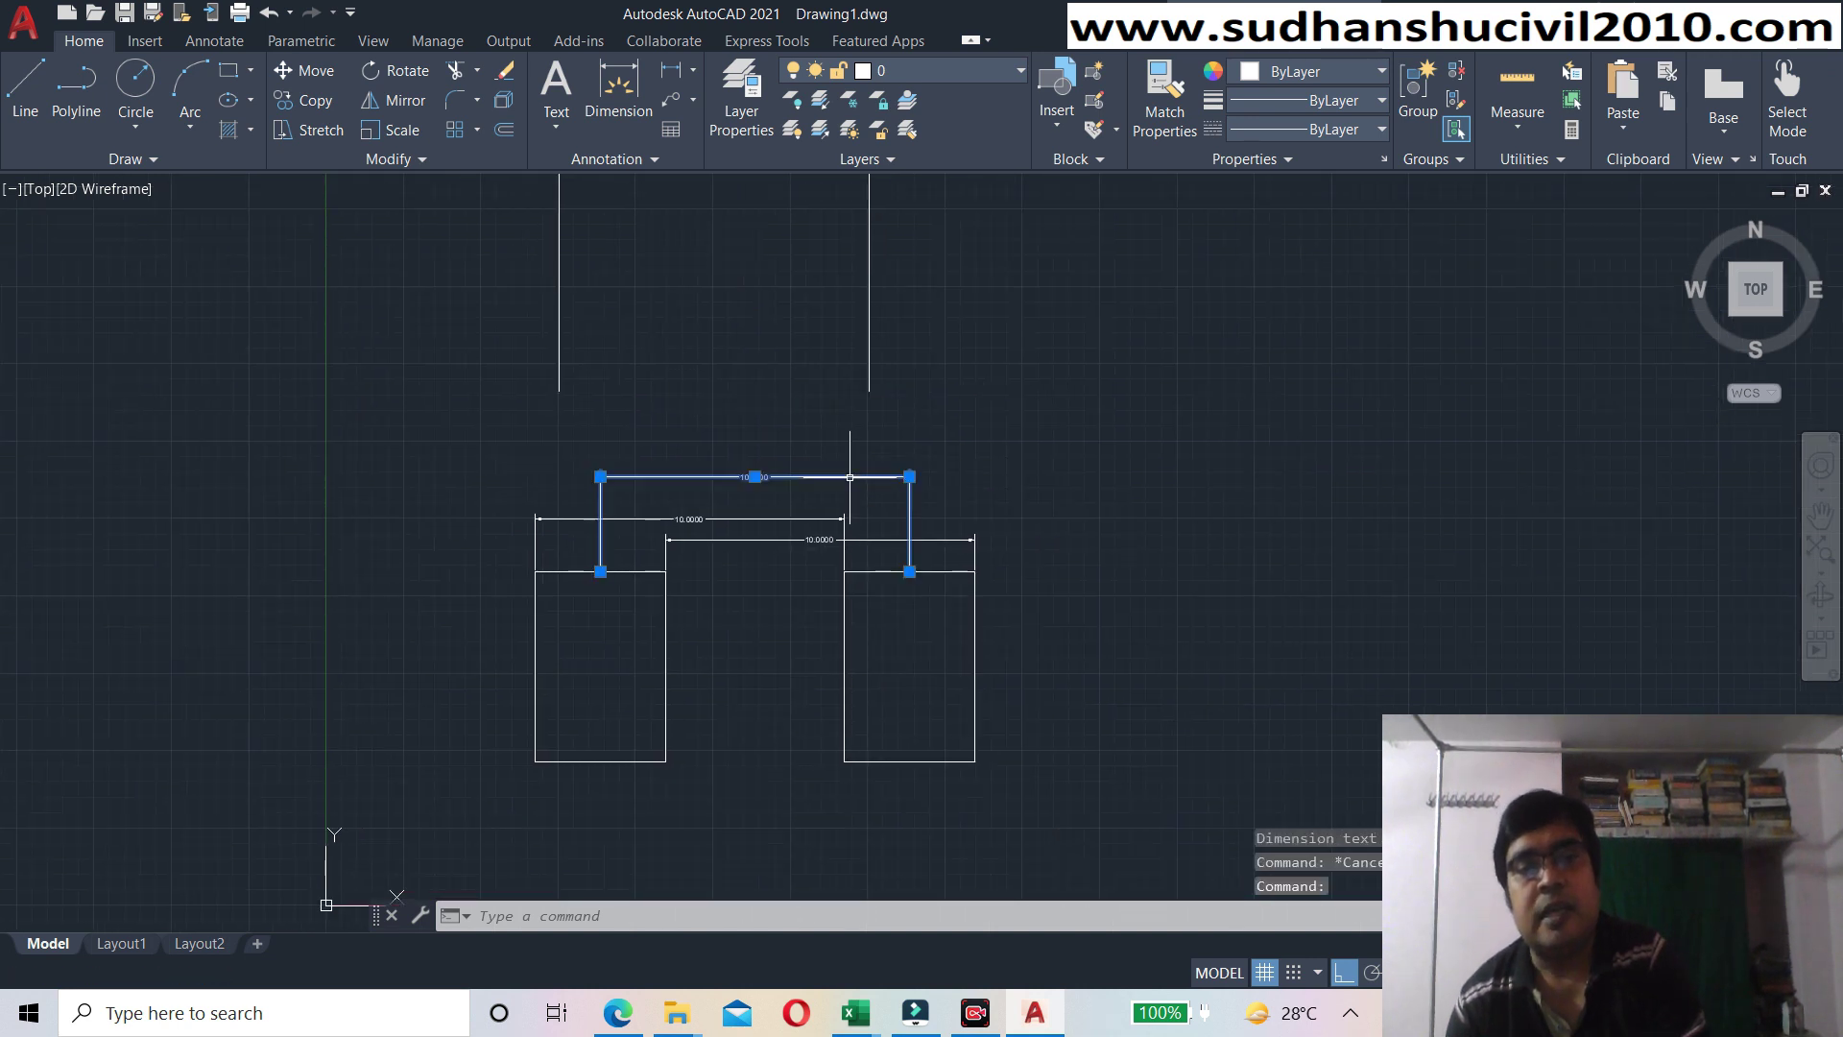
{"action": "key", "text": "Delete"}
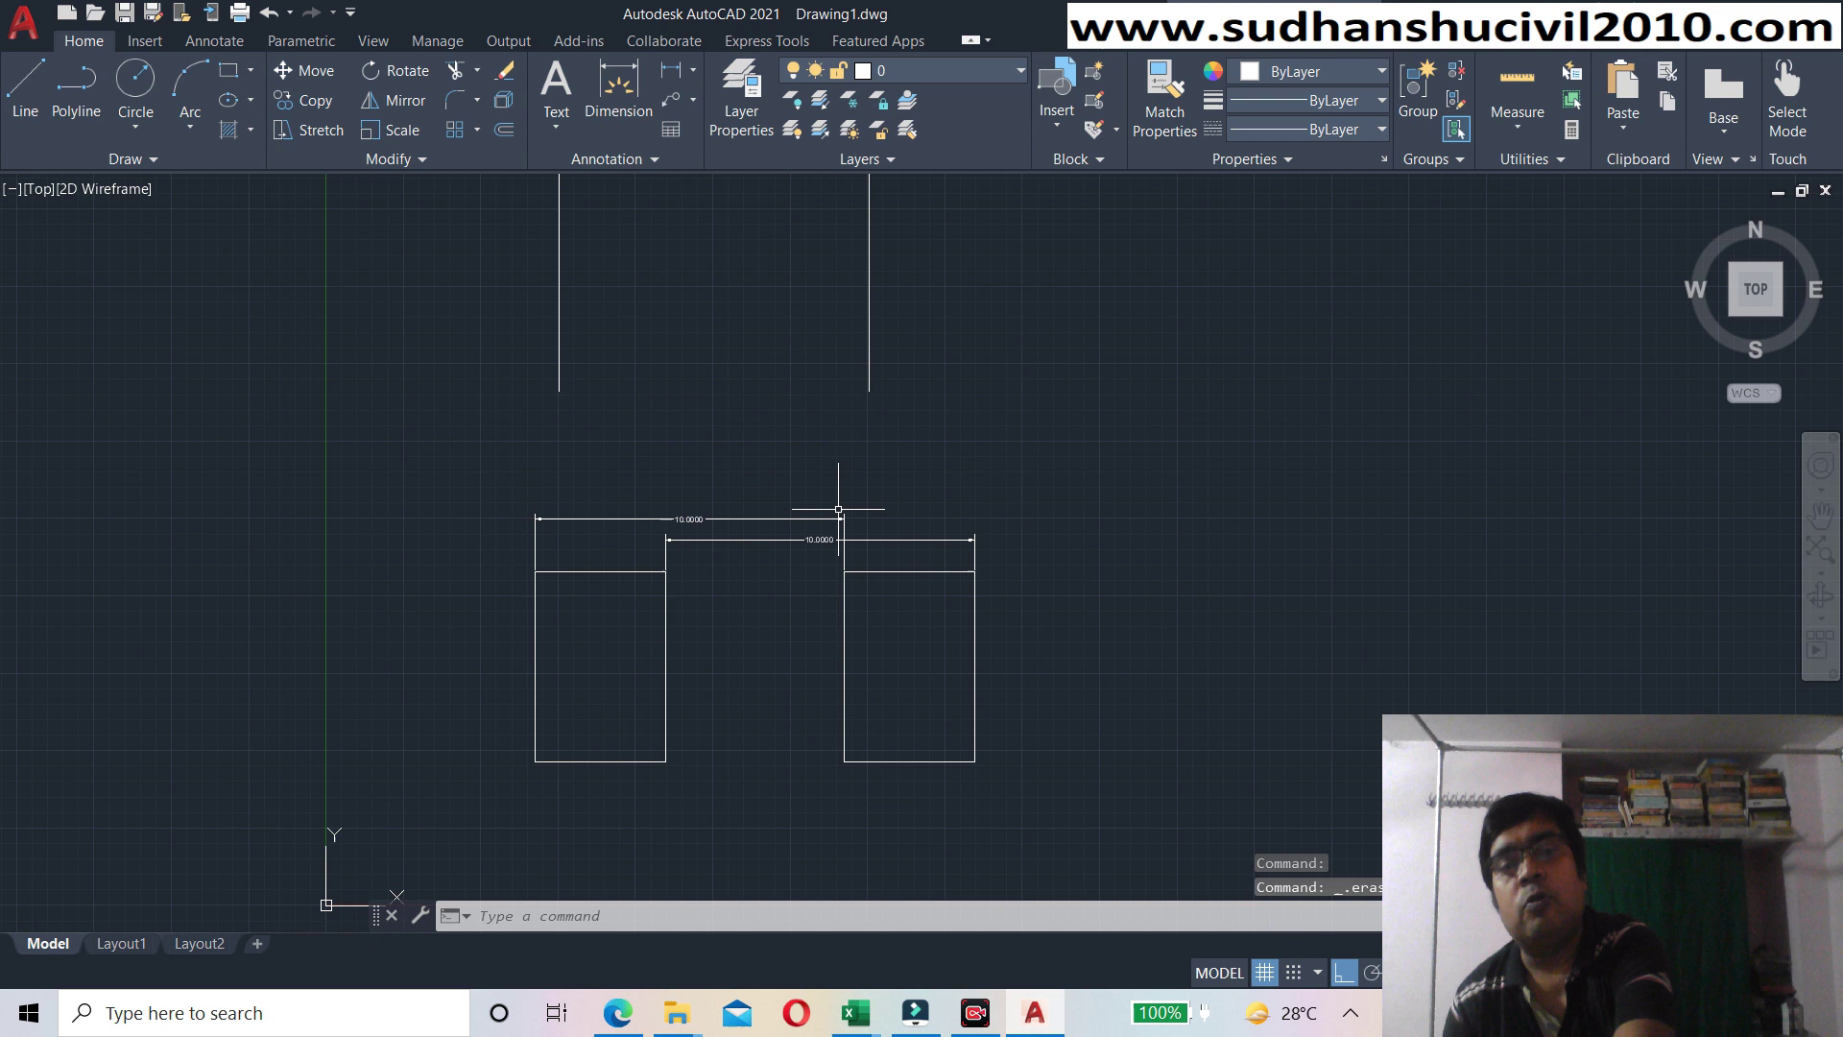
{"action": "left_click", "coordinate": [779, 519]}
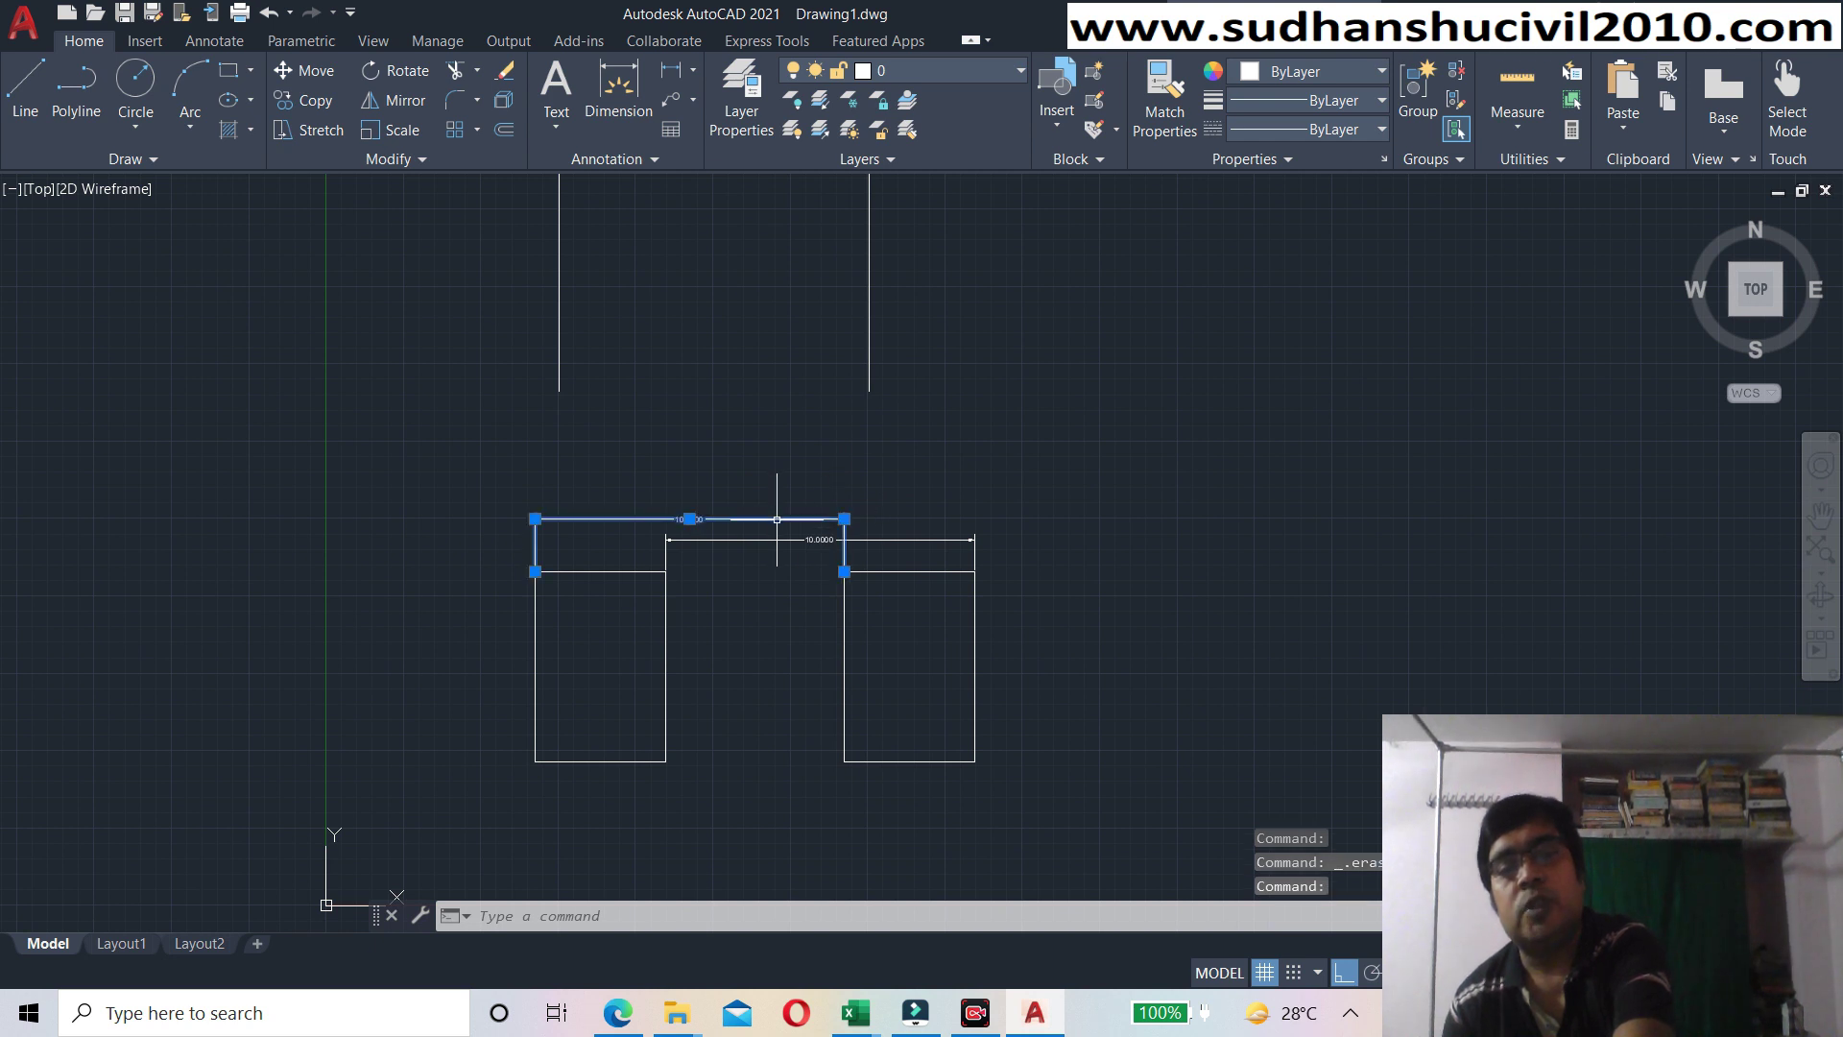
{"action": "key", "text": "Delete"}
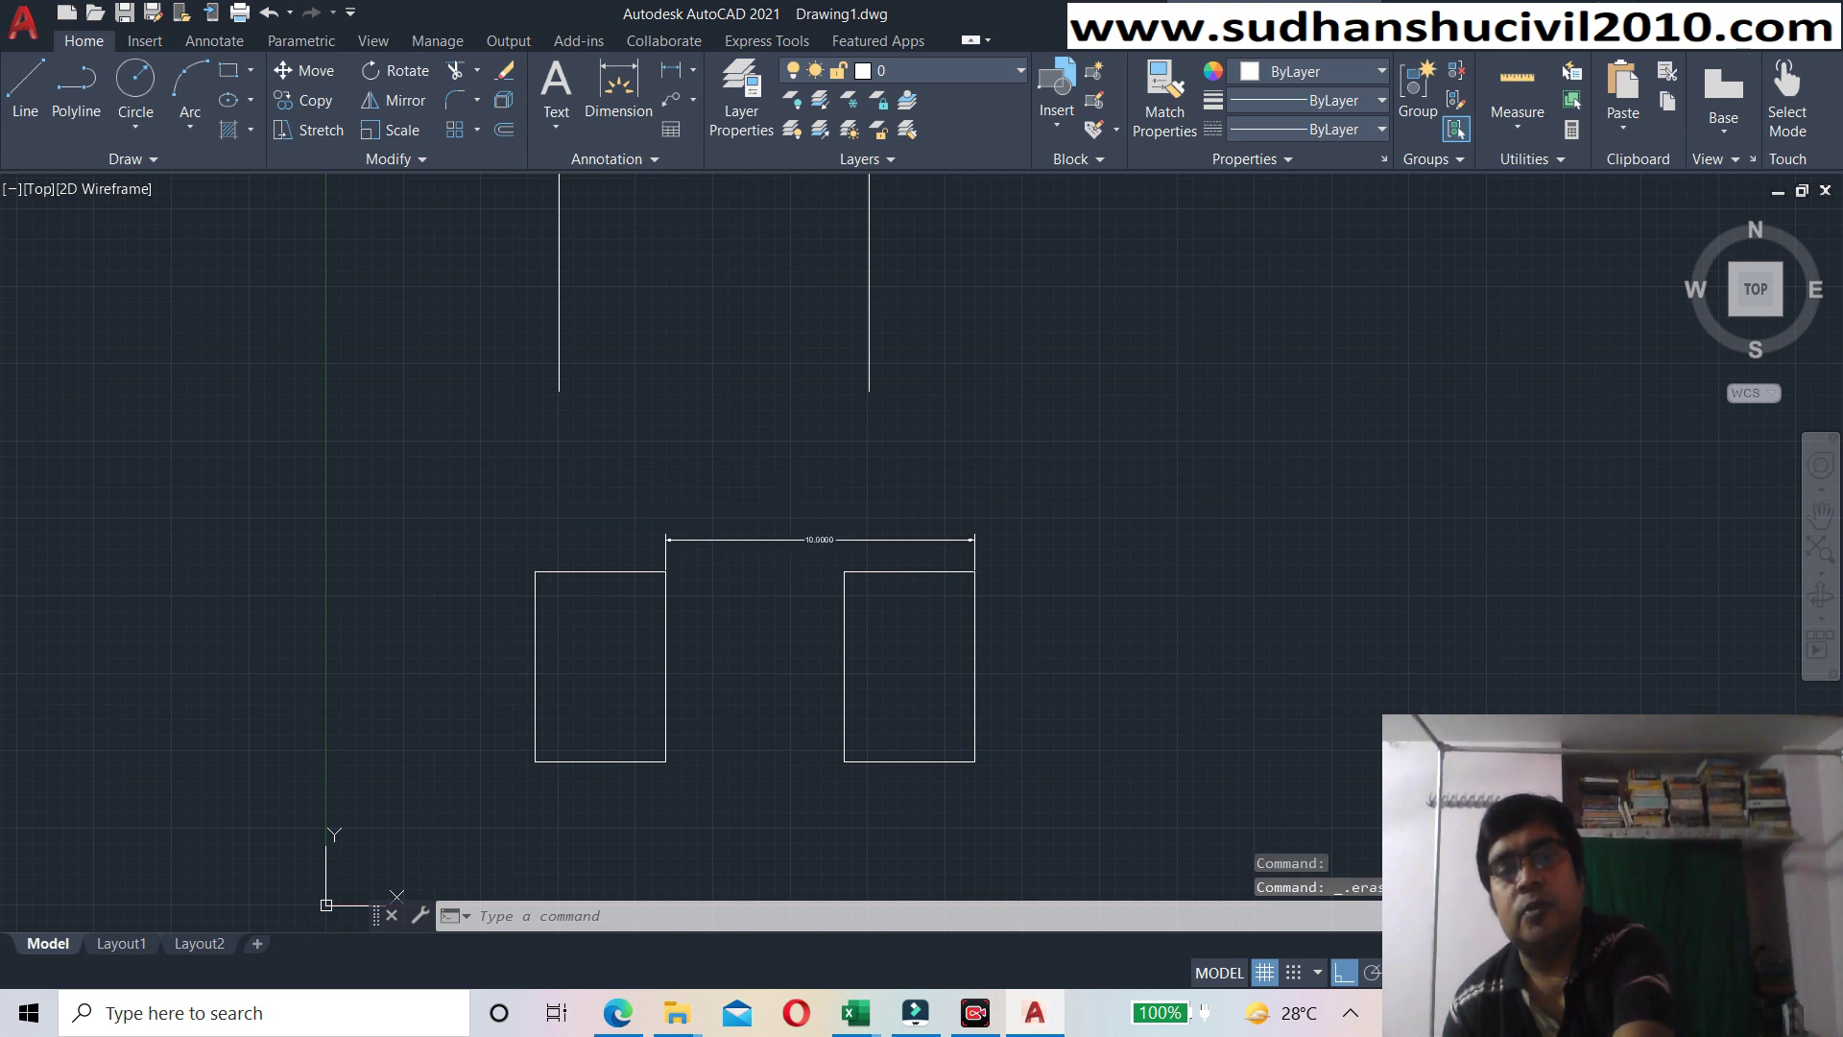
{"action": "left_click", "coordinate": [821, 539]}
{"action": "key", "text": "Delete"}
{"action": "scroll", "coordinate": [874, 533], "scroll_direction": "down", "scroll_amount": 4}
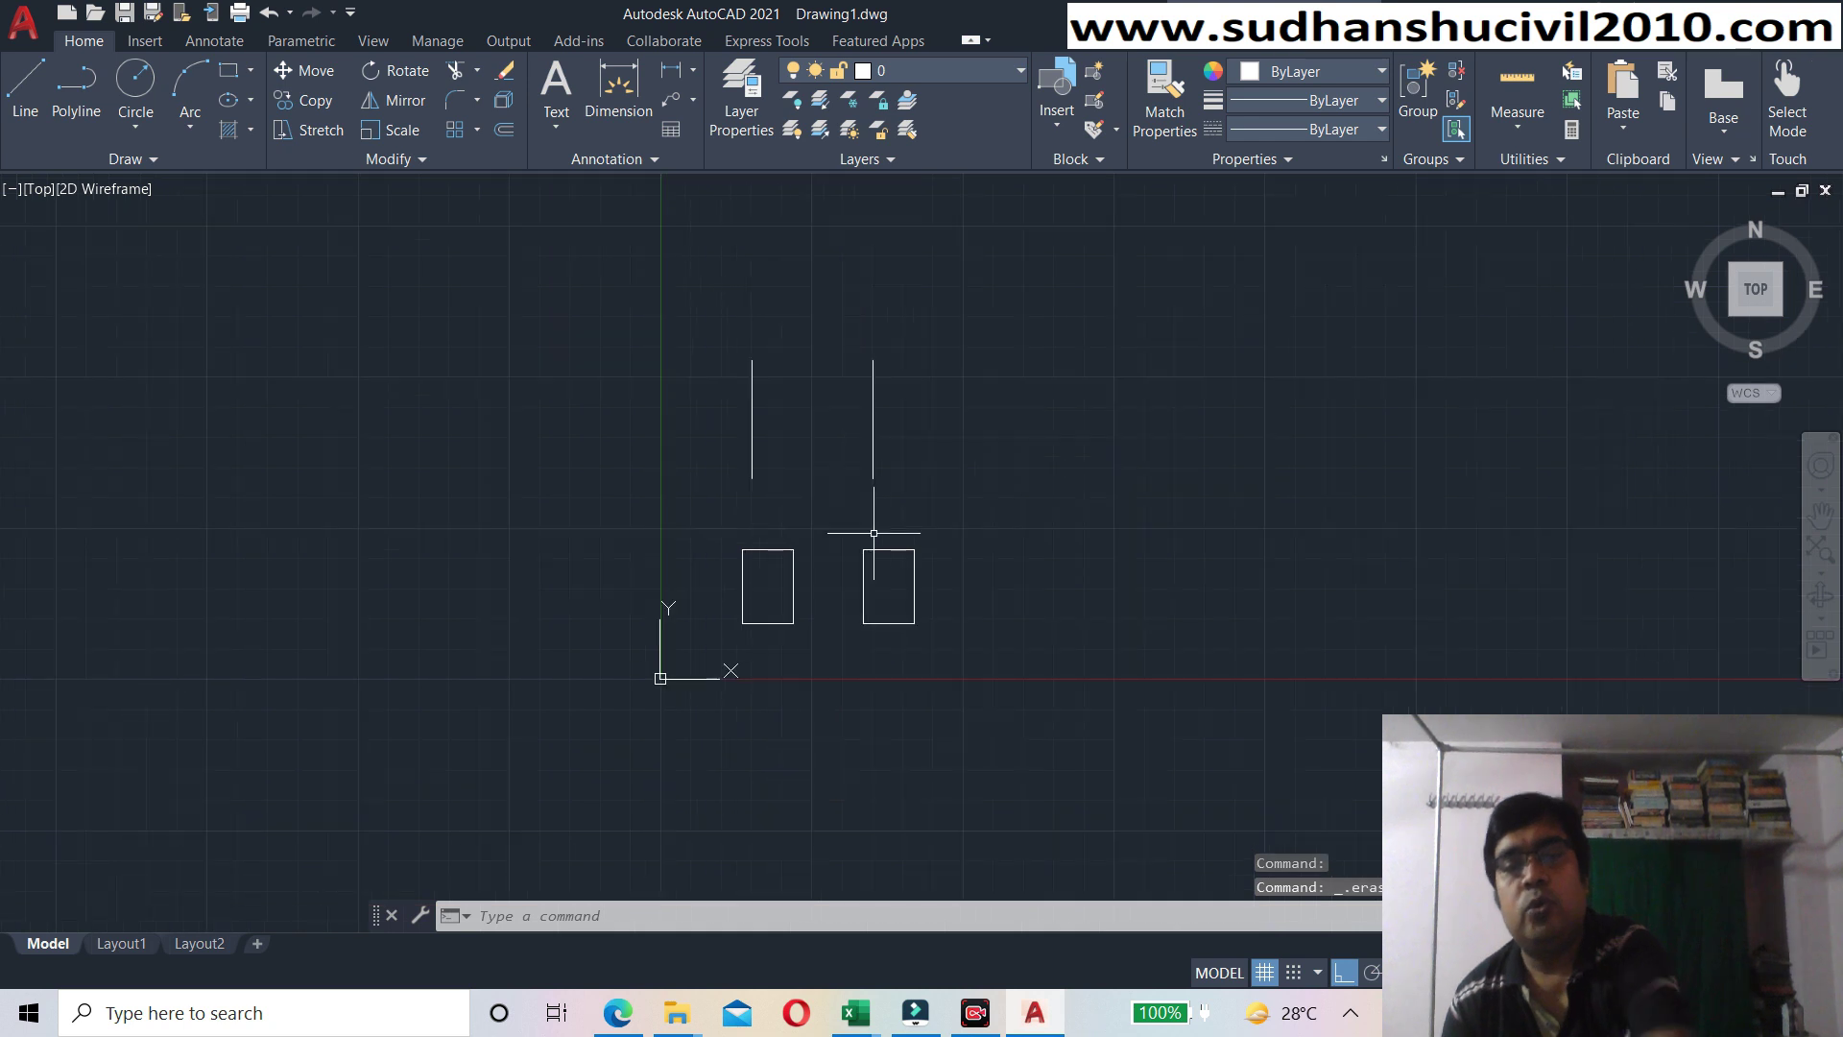
- Recentre the view and delete the right-hand vertical line
{"action": "middle_click_drag", "start_coordinate": [864, 552], "coordinate": [703, 528]}
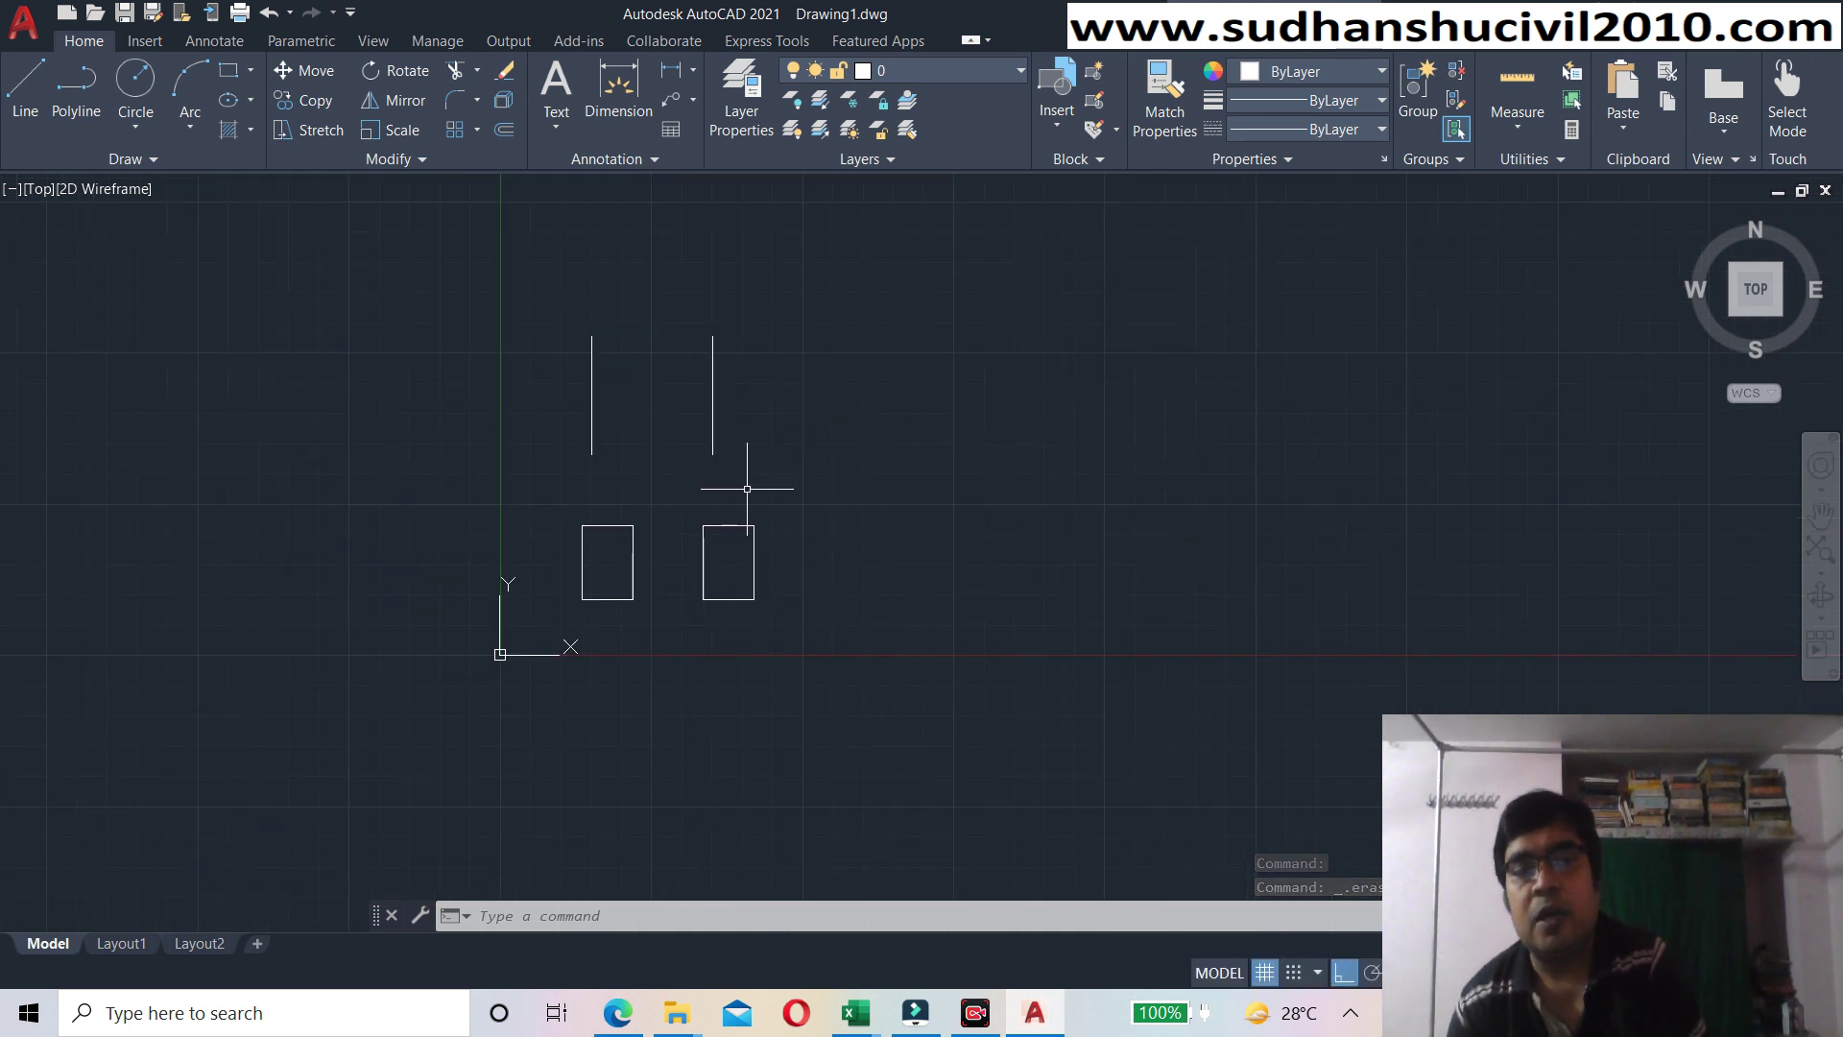
{"action": "middle_click_drag", "start_coordinate": [752, 502], "coordinate": [712, 510]}
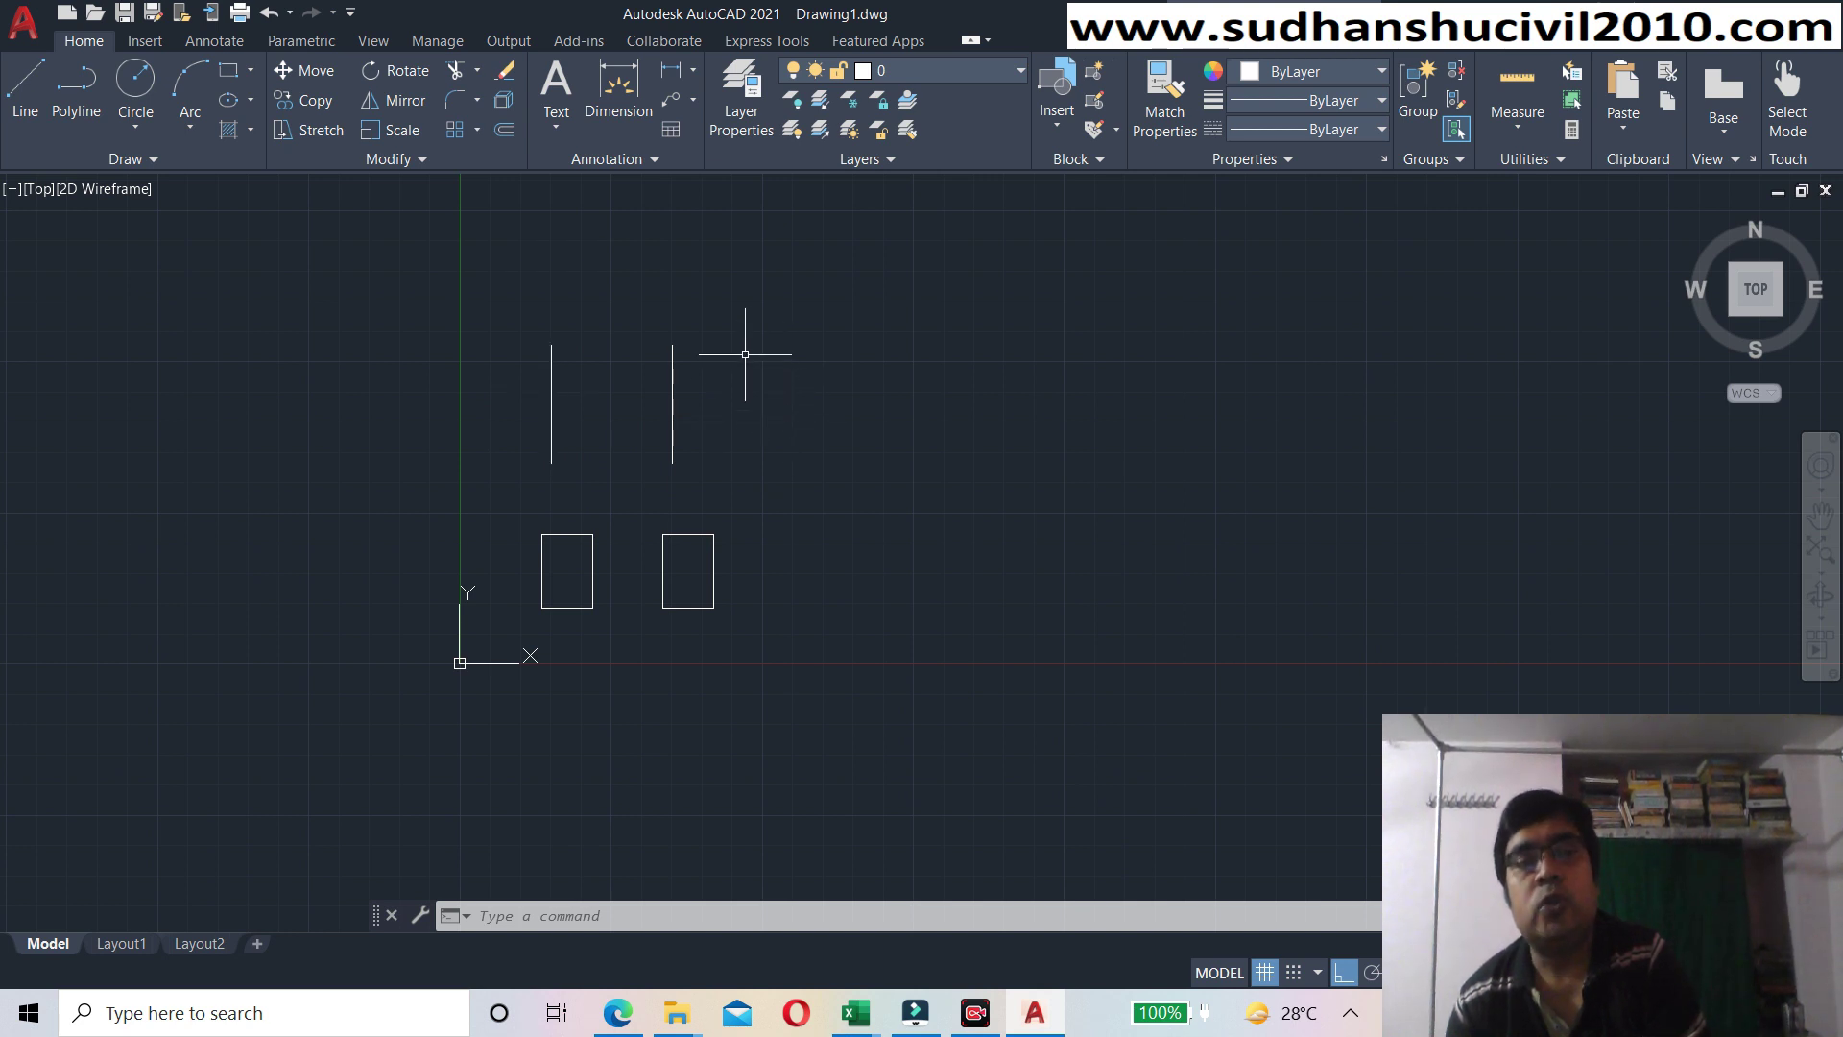
{"action": "left_click", "coordinate": [672, 401]}
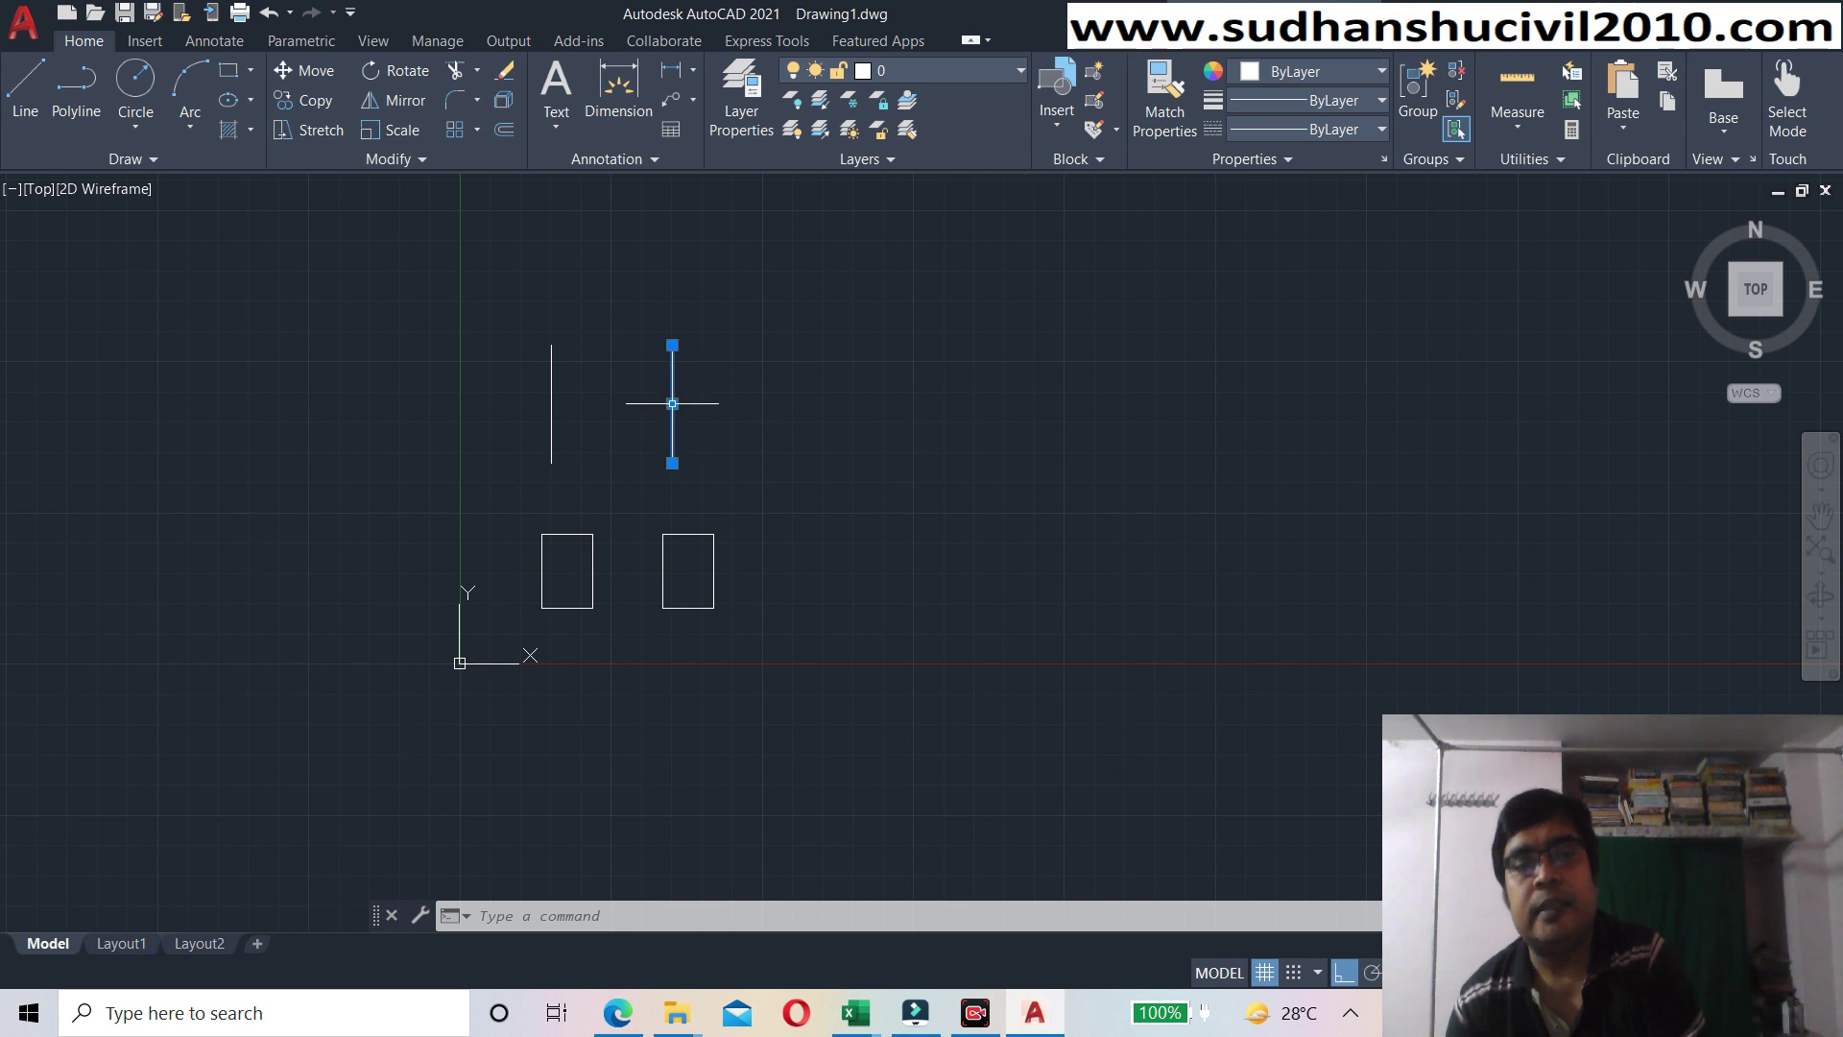
{"action": "key", "text": "Delete"}
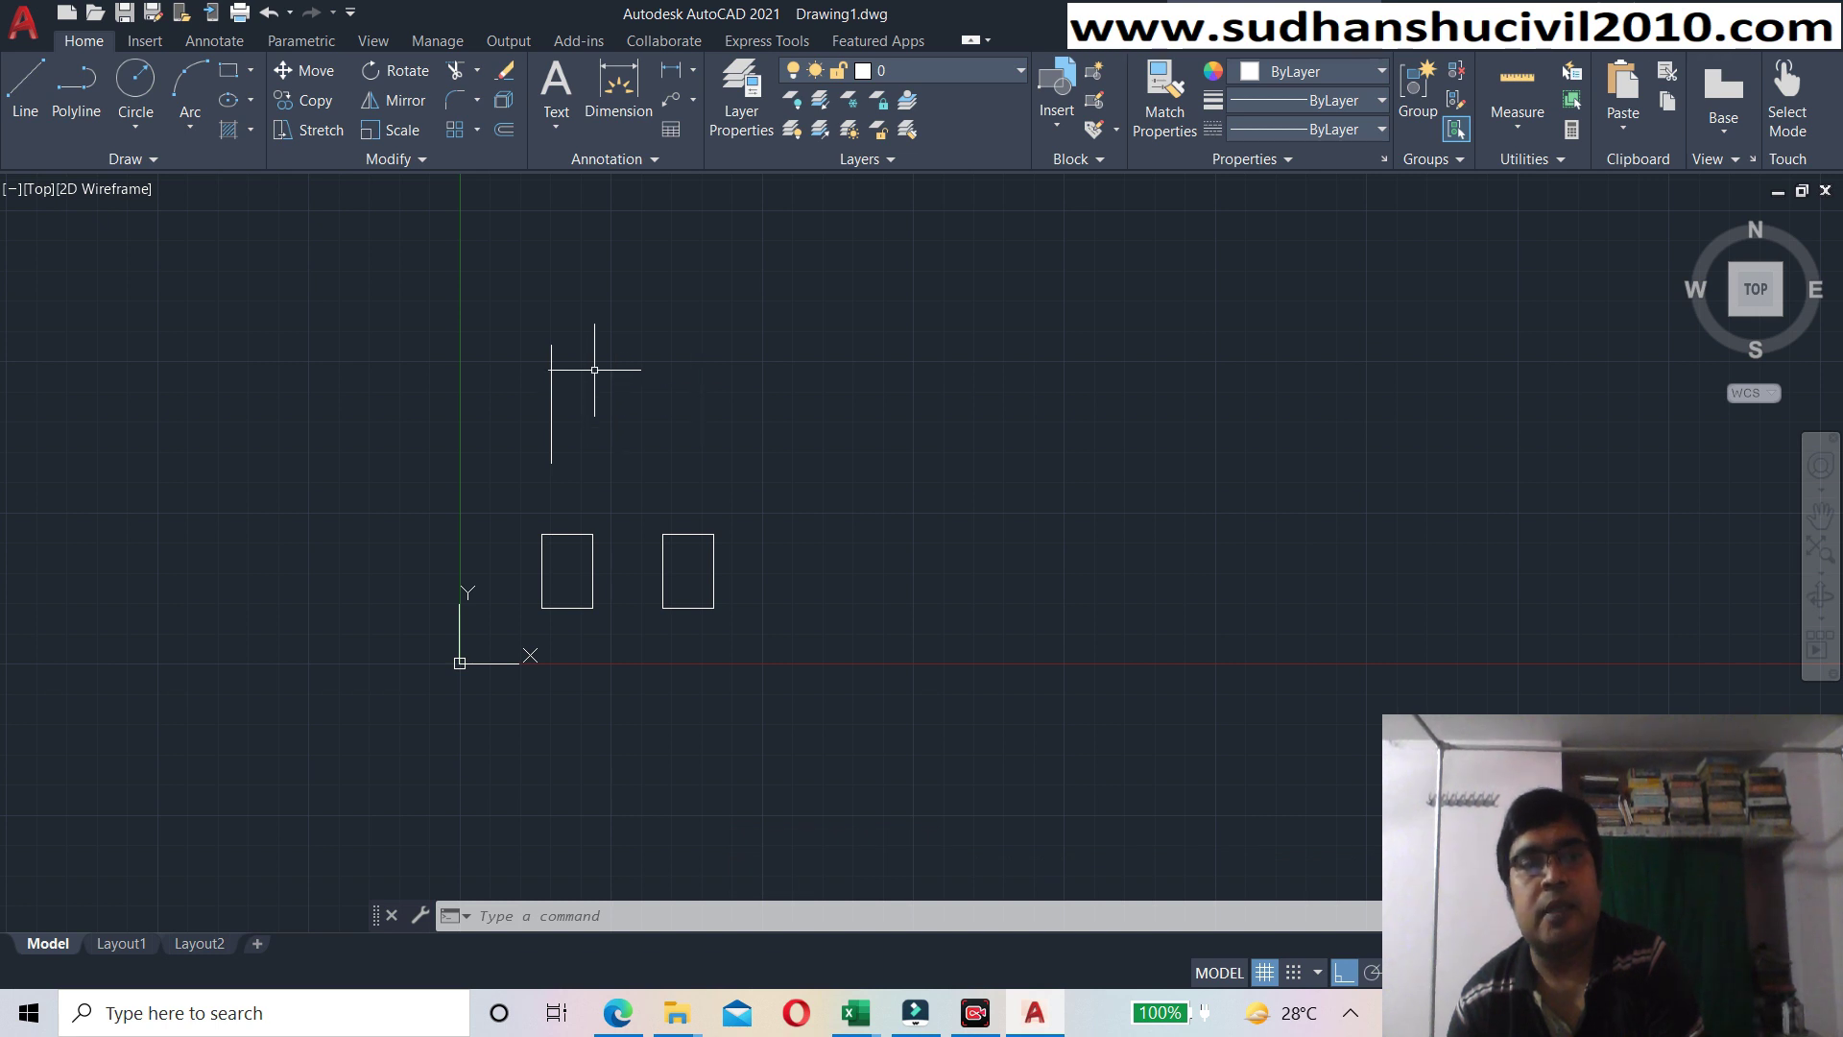
- Start copying the remaining vertical line with its bottom endpoint as base point
{"action": "left_click", "coordinate": [305, 102]}
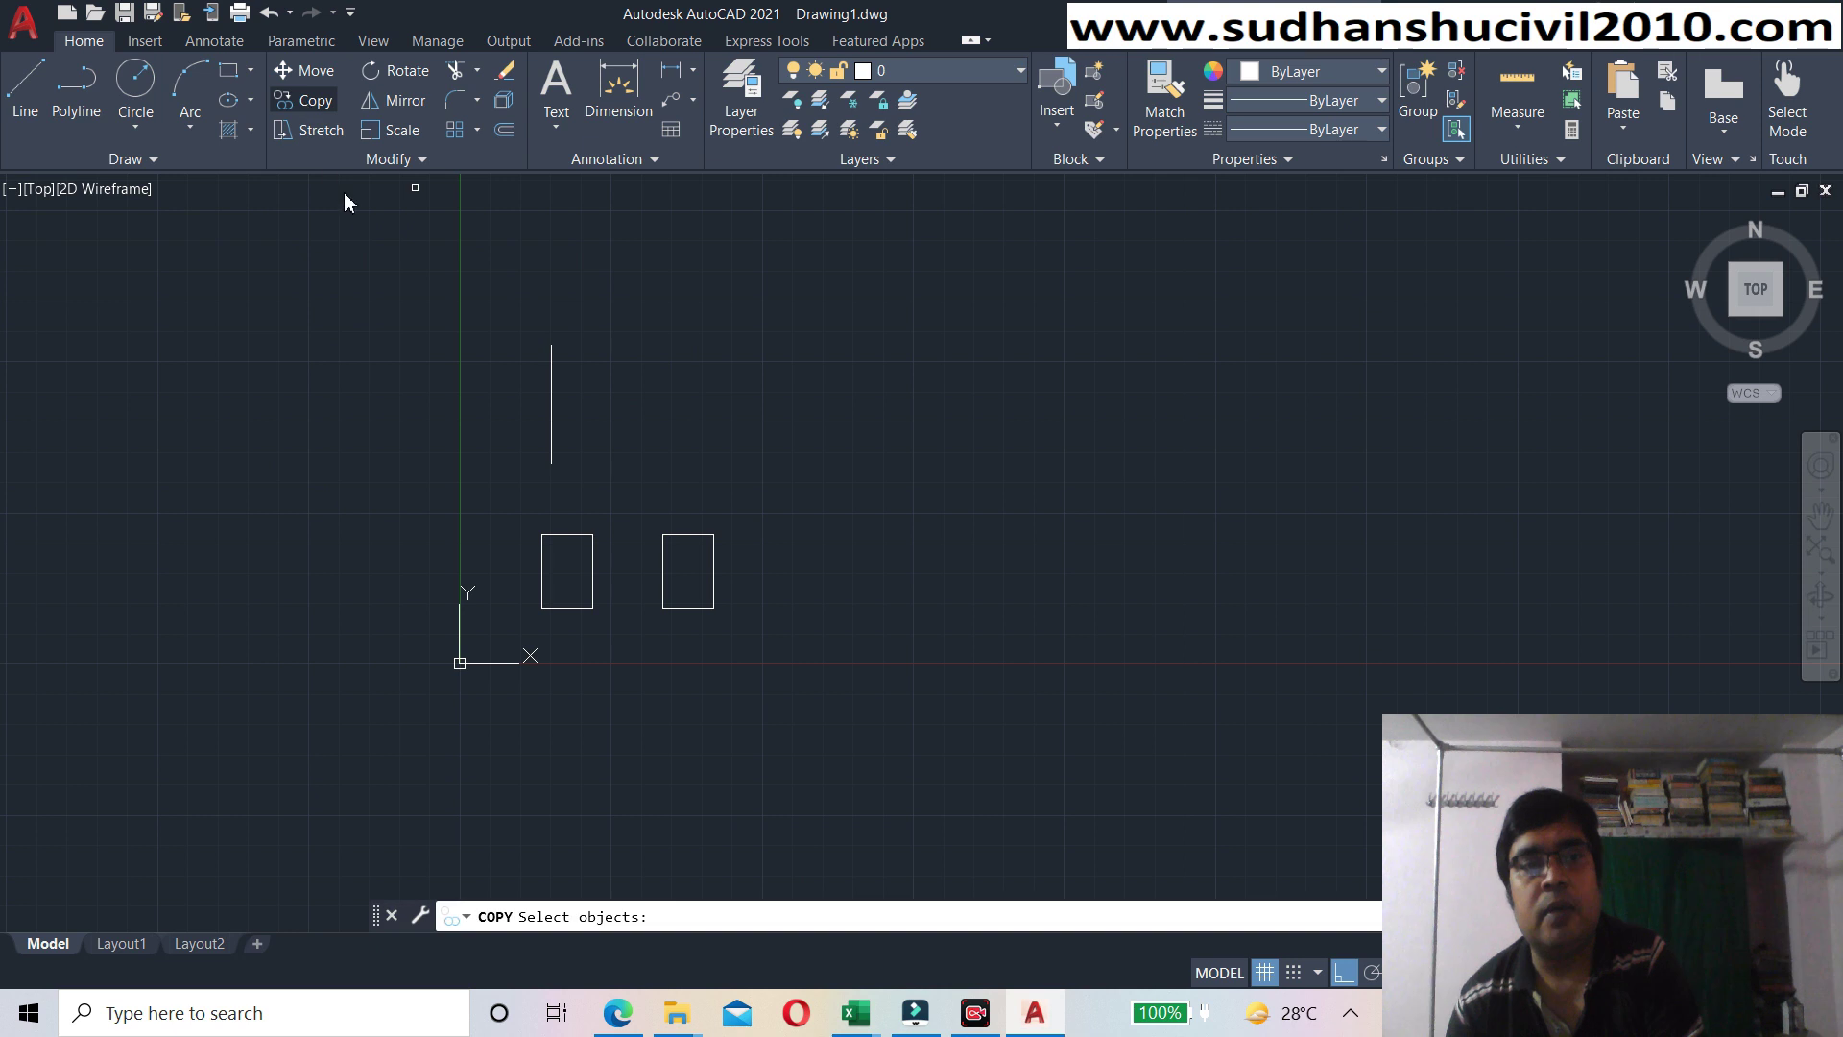
{"action": "left_click", "coordinate": [549, 409]}
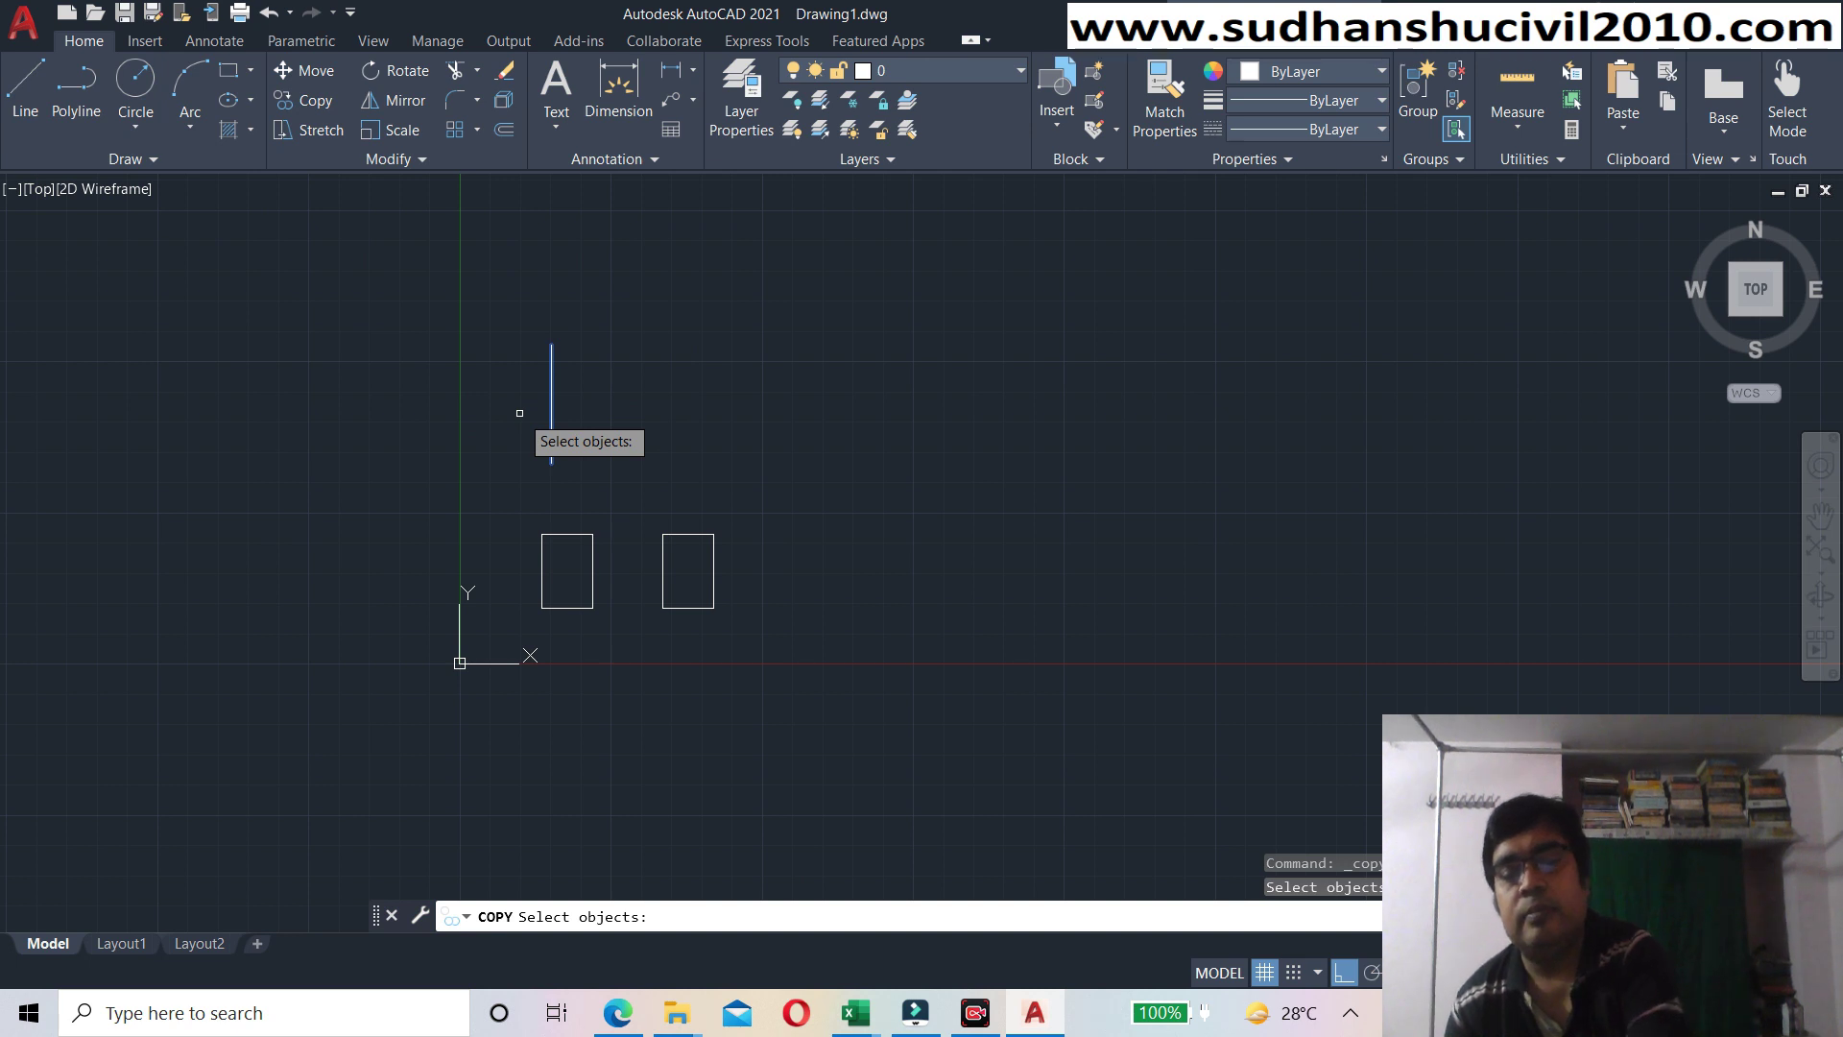
{"action": "key", "text": "Return"}
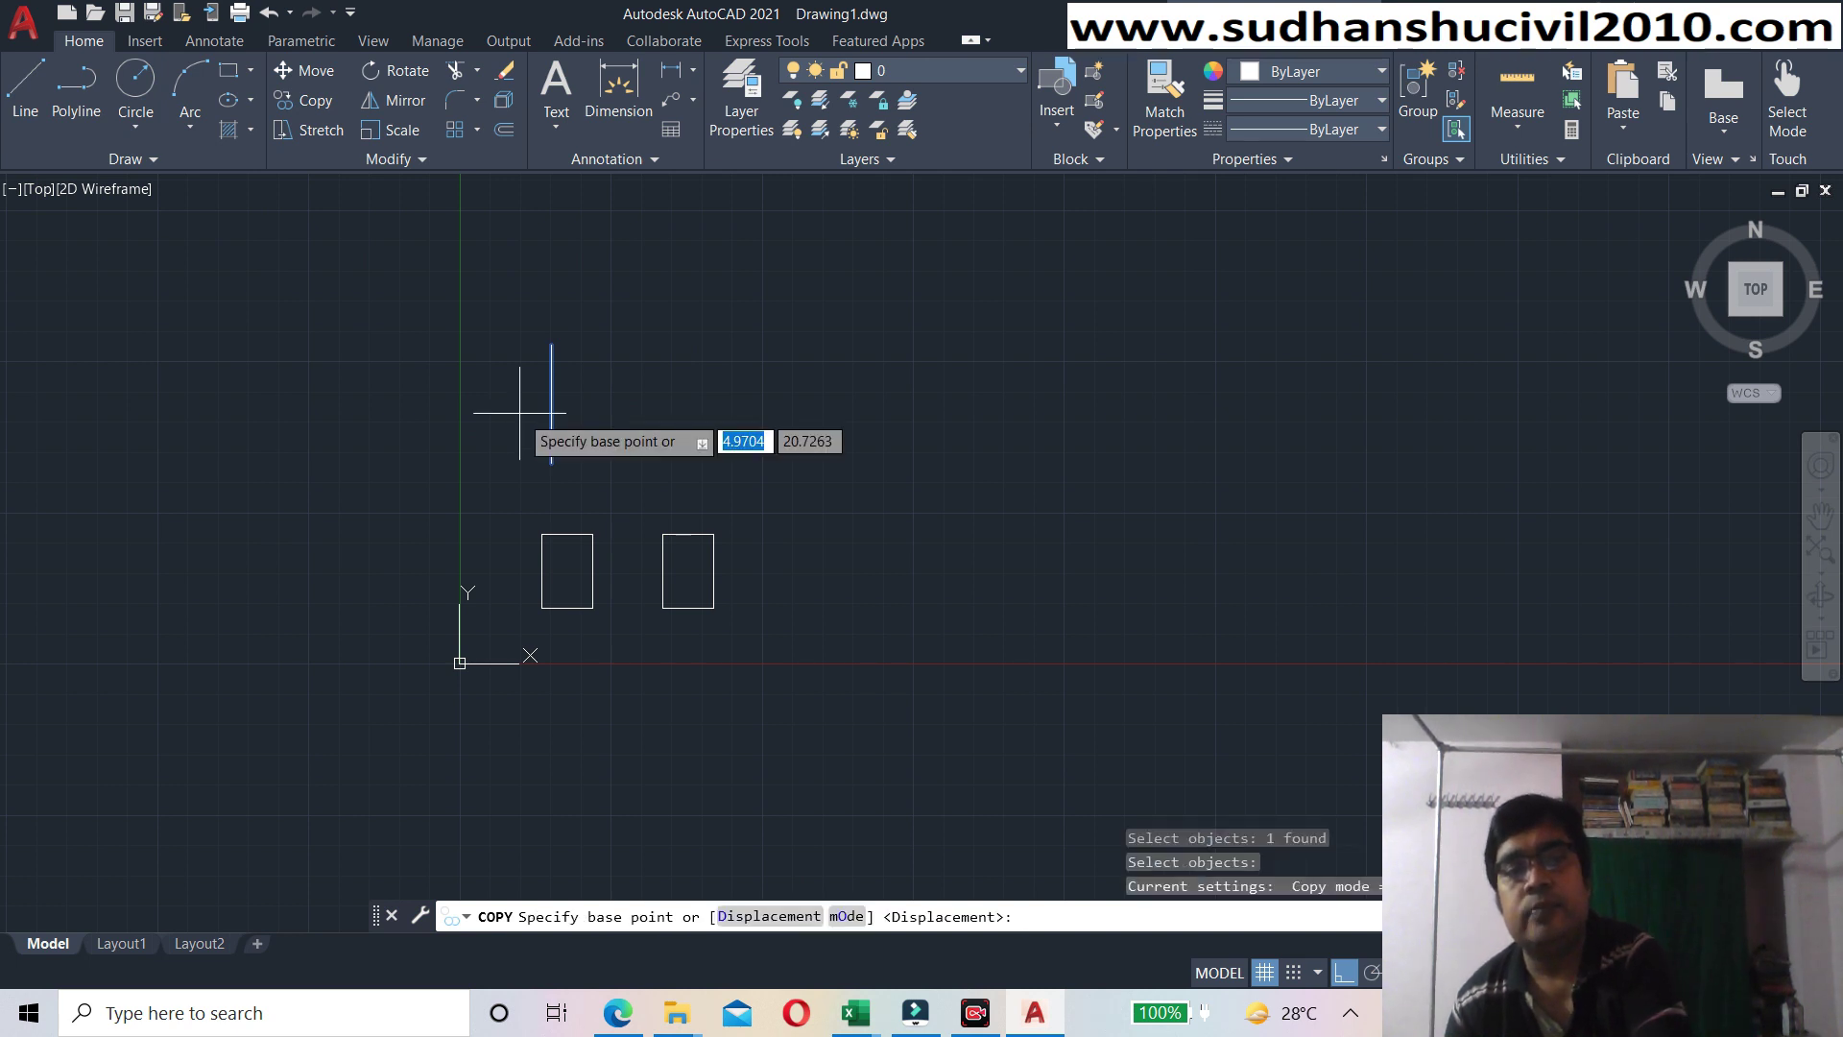
{"action": "left_click", "coordinate": [551, 463]}
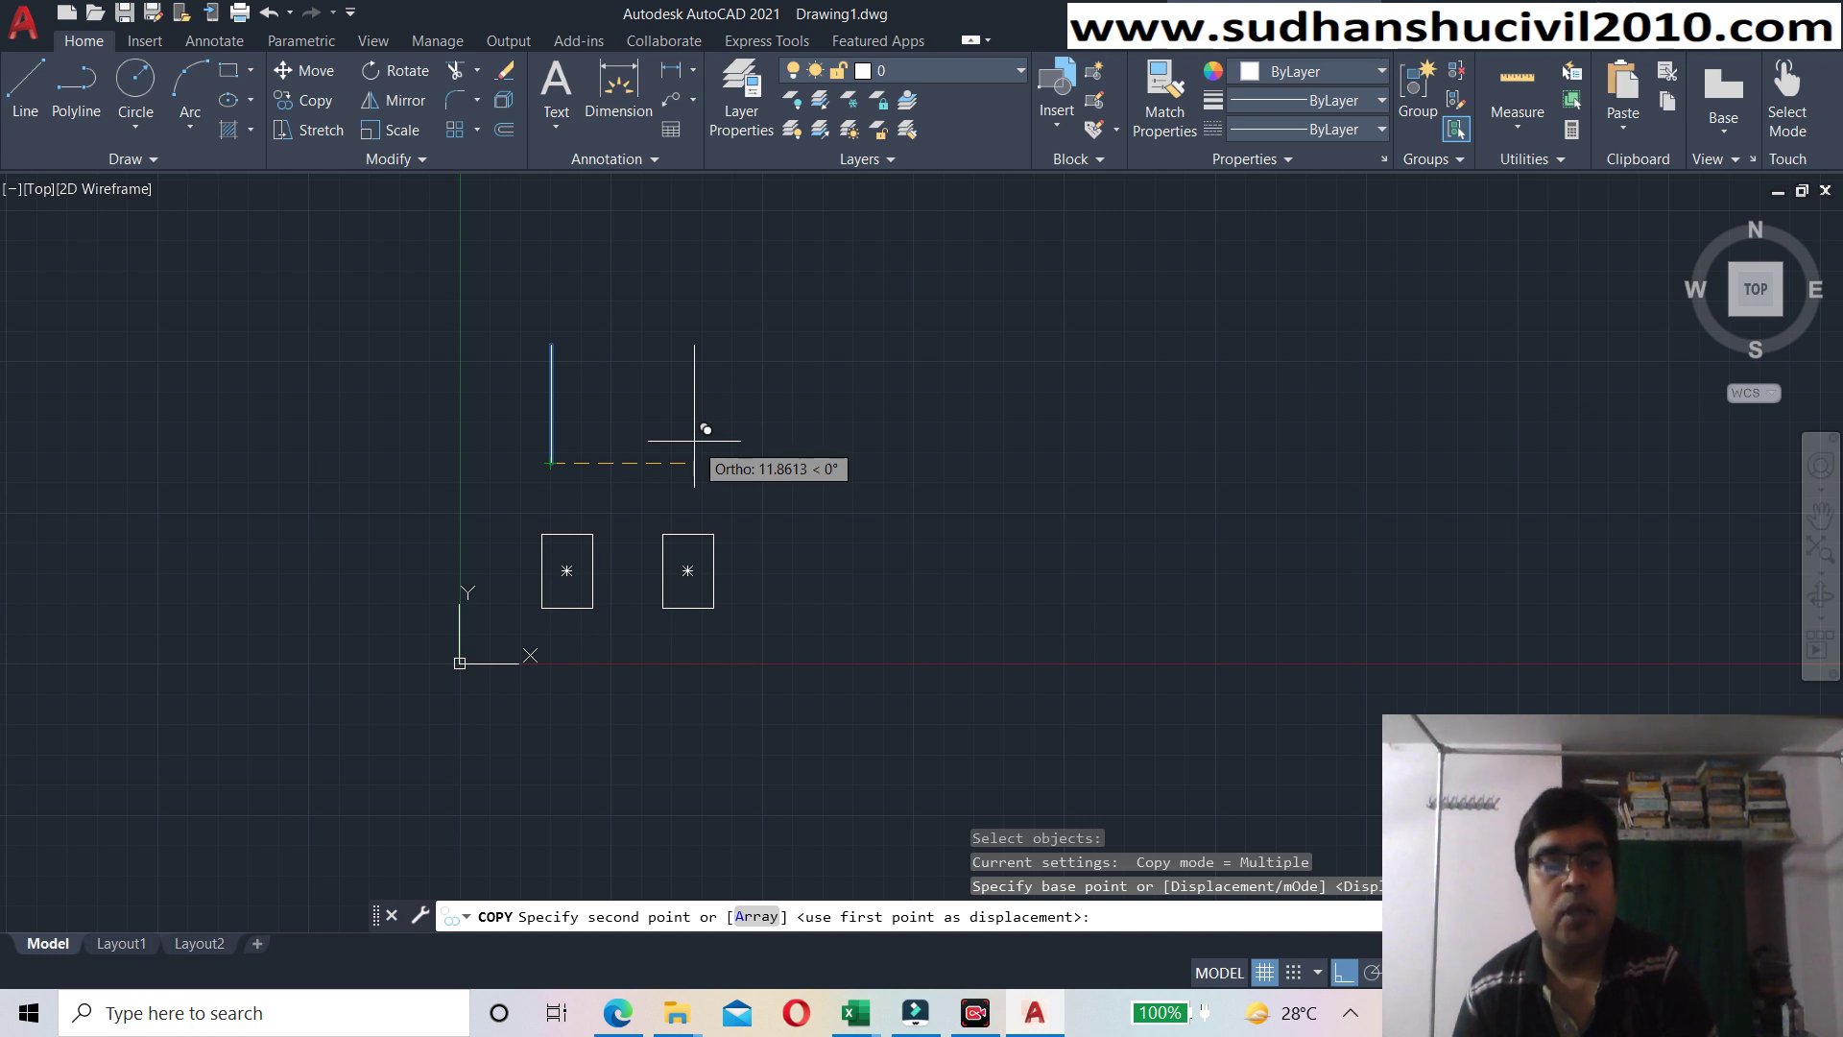
- Use the Copy Array option to make 12 copies of the line spaced 10 units apart
{"action": "type", "text": "a"}
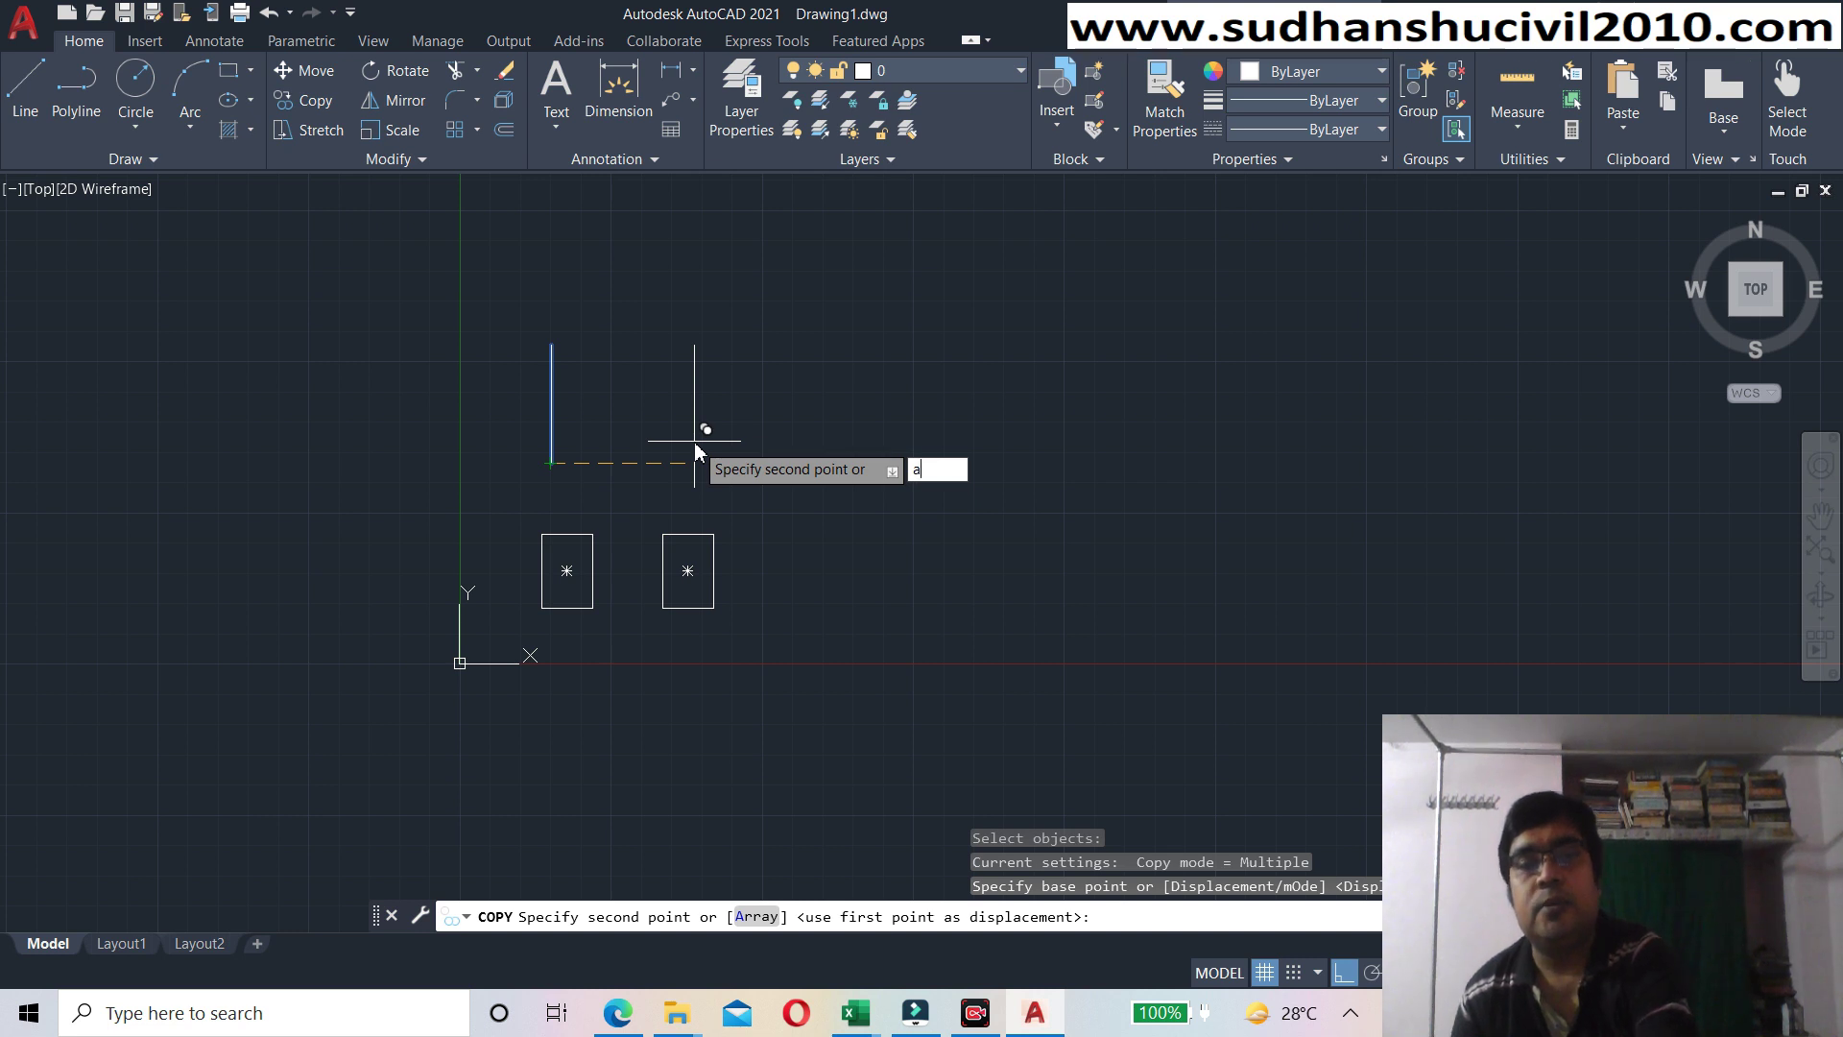
{"action": "key", "text": "Return"}
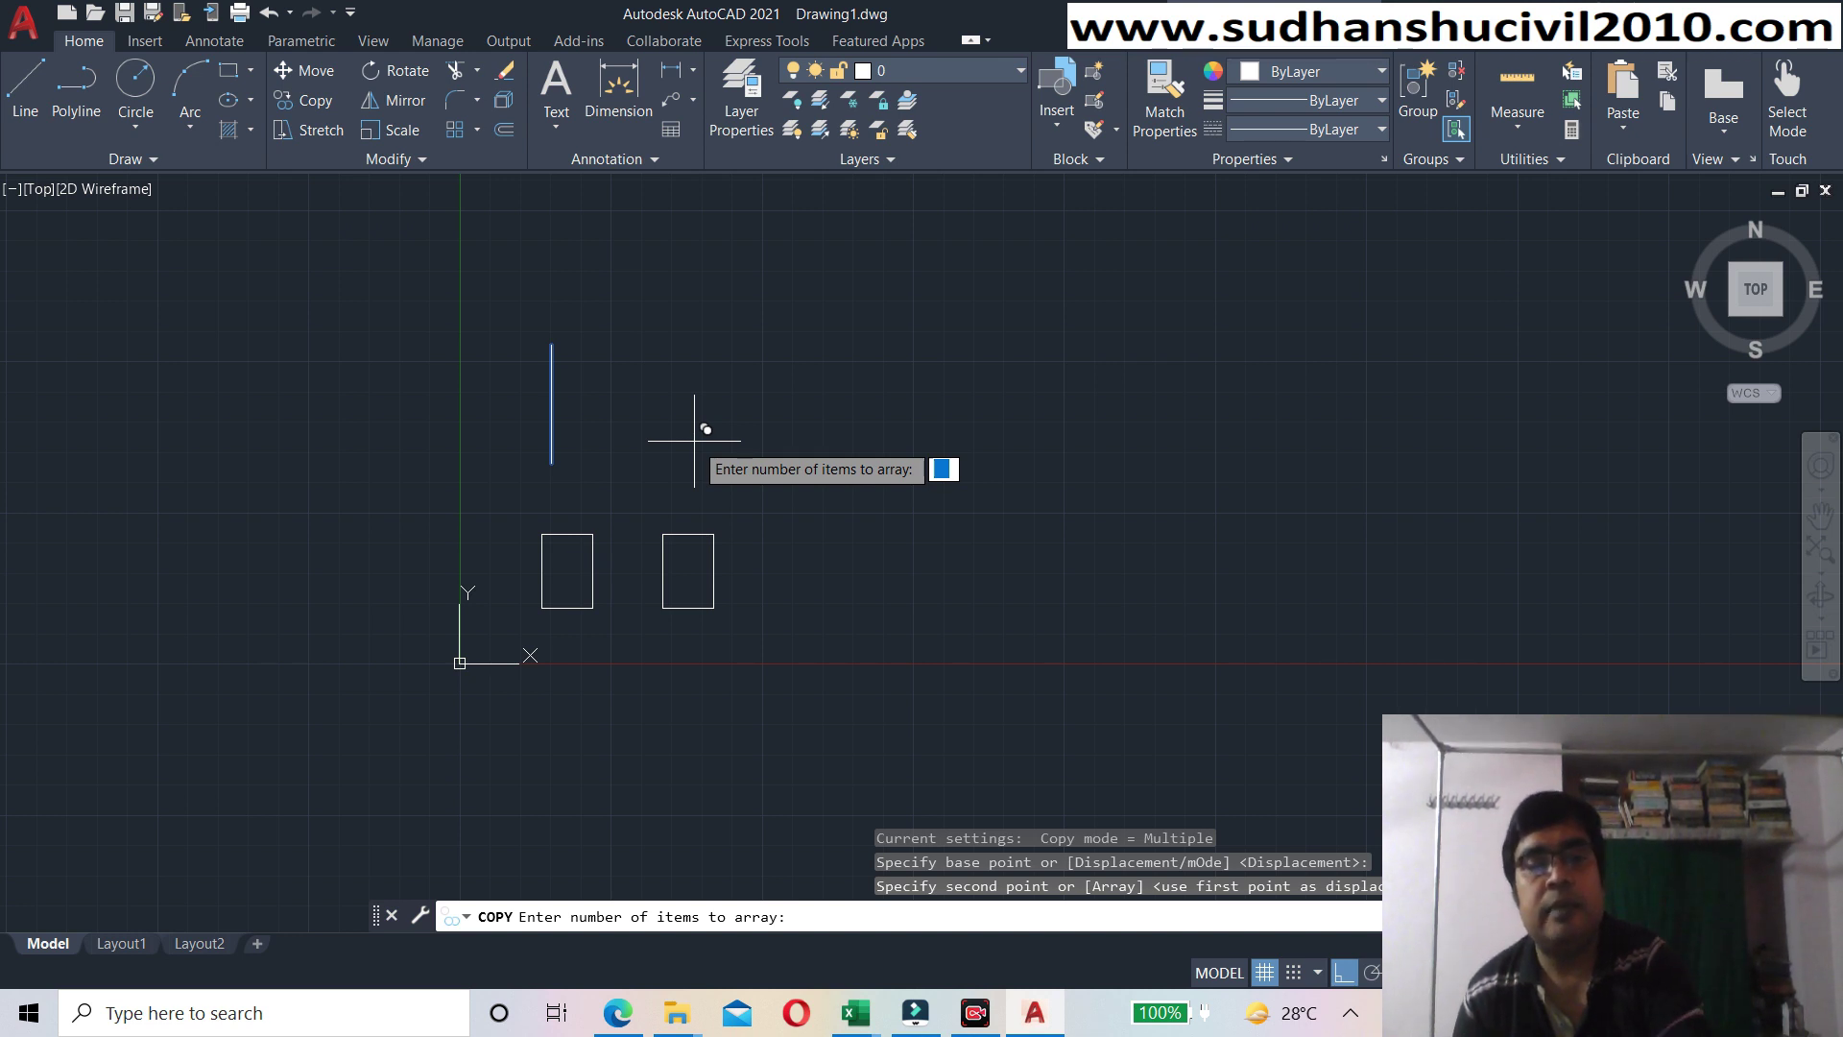
{"action": "type", "text": "12"}
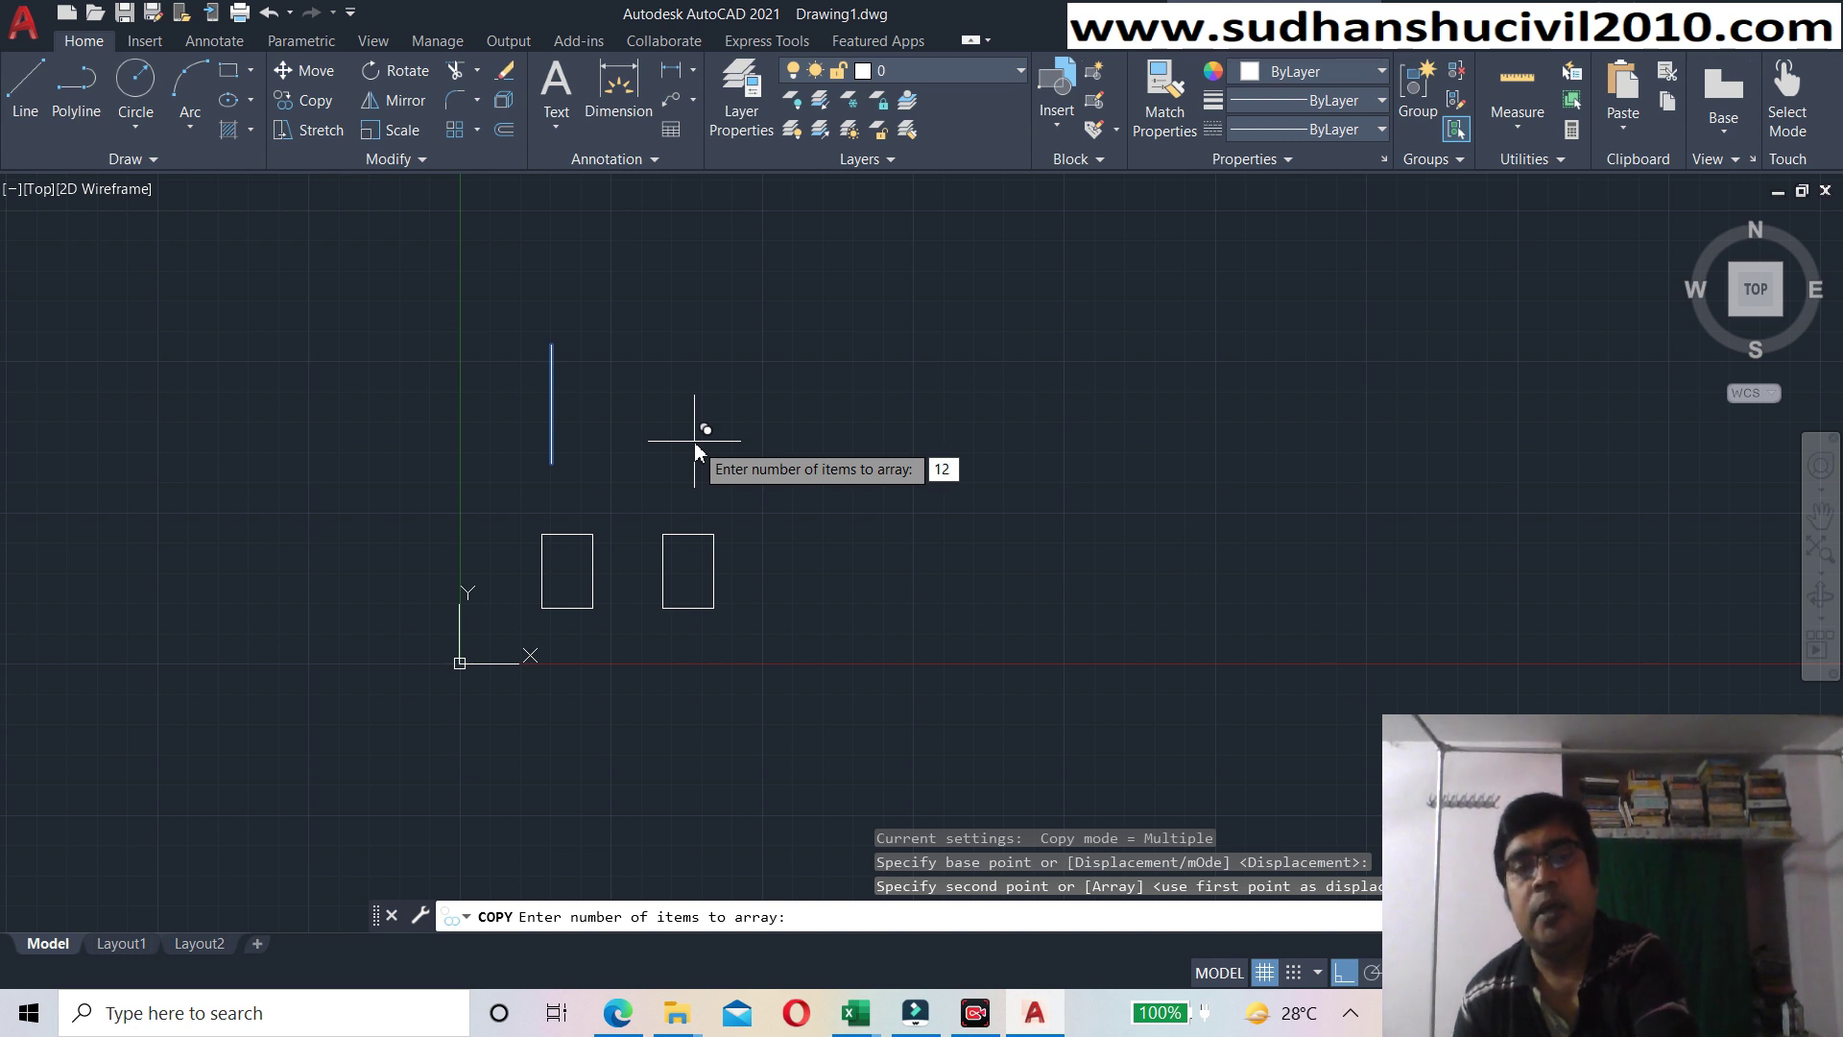
{"action": "key", "text": "Return"}
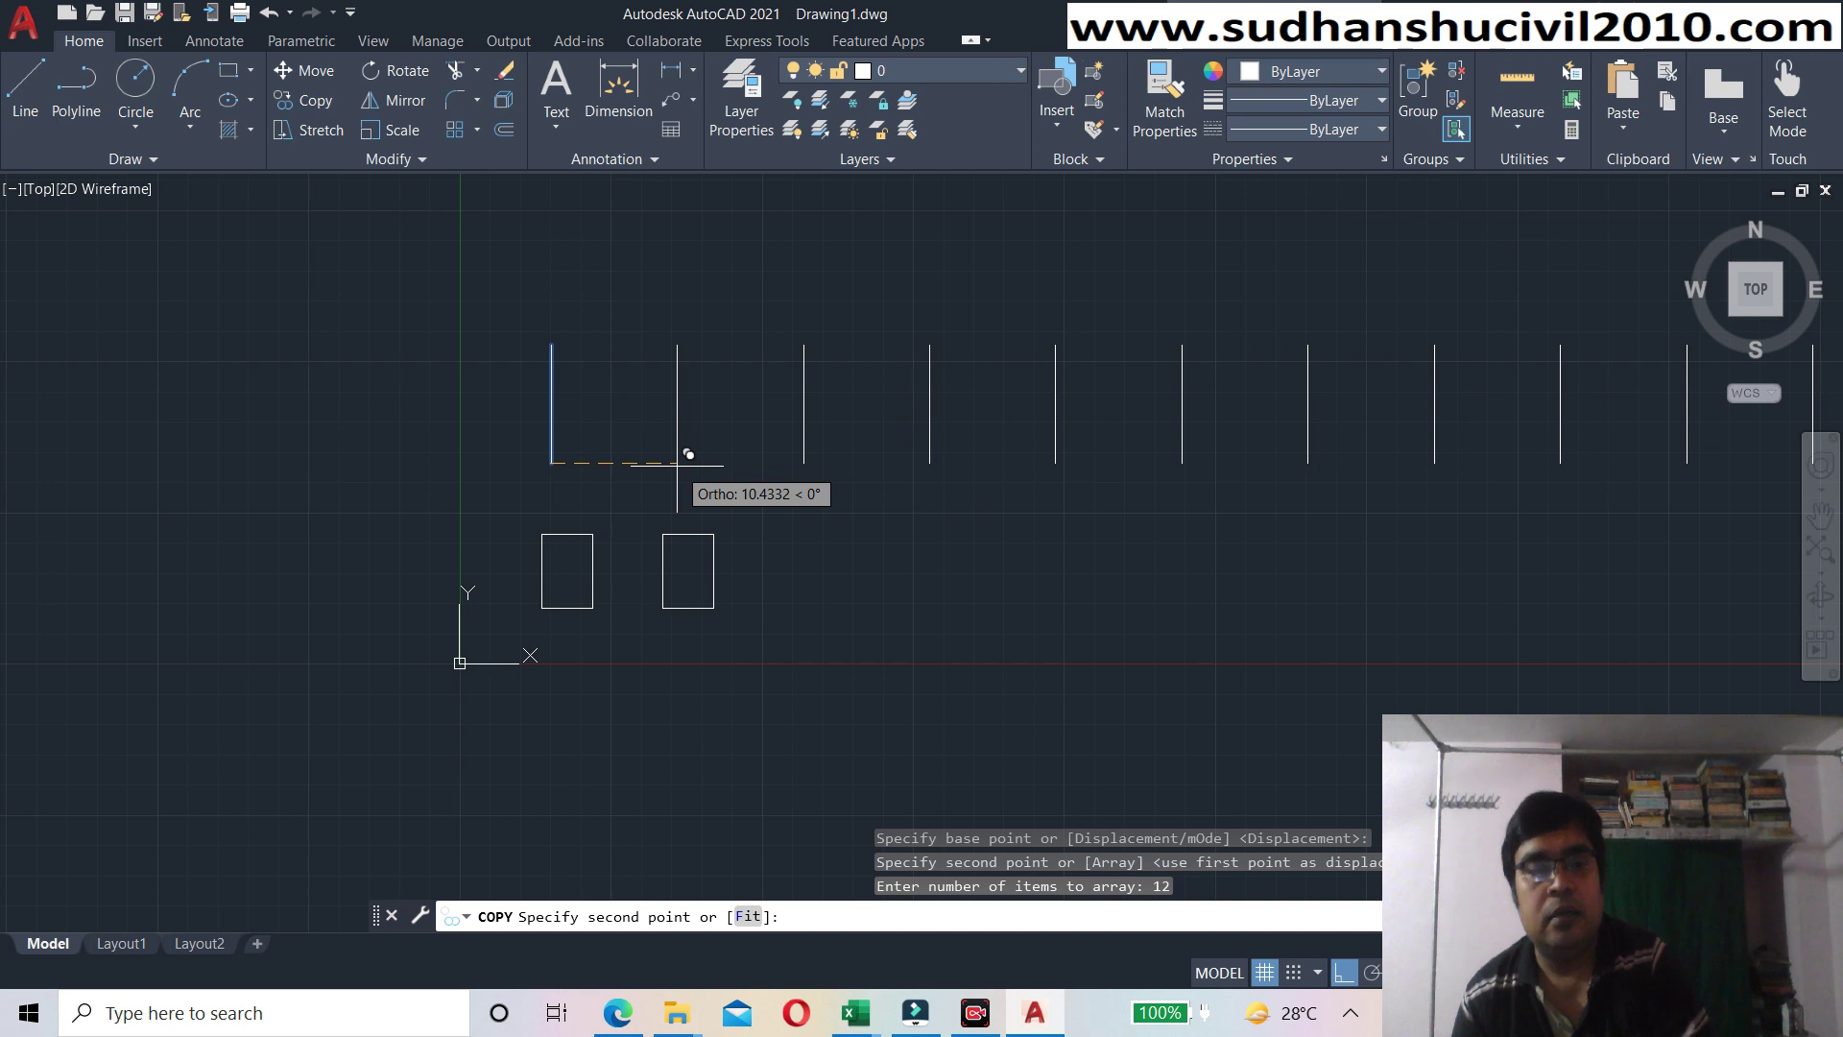
{"action": "type", "text": "1"}
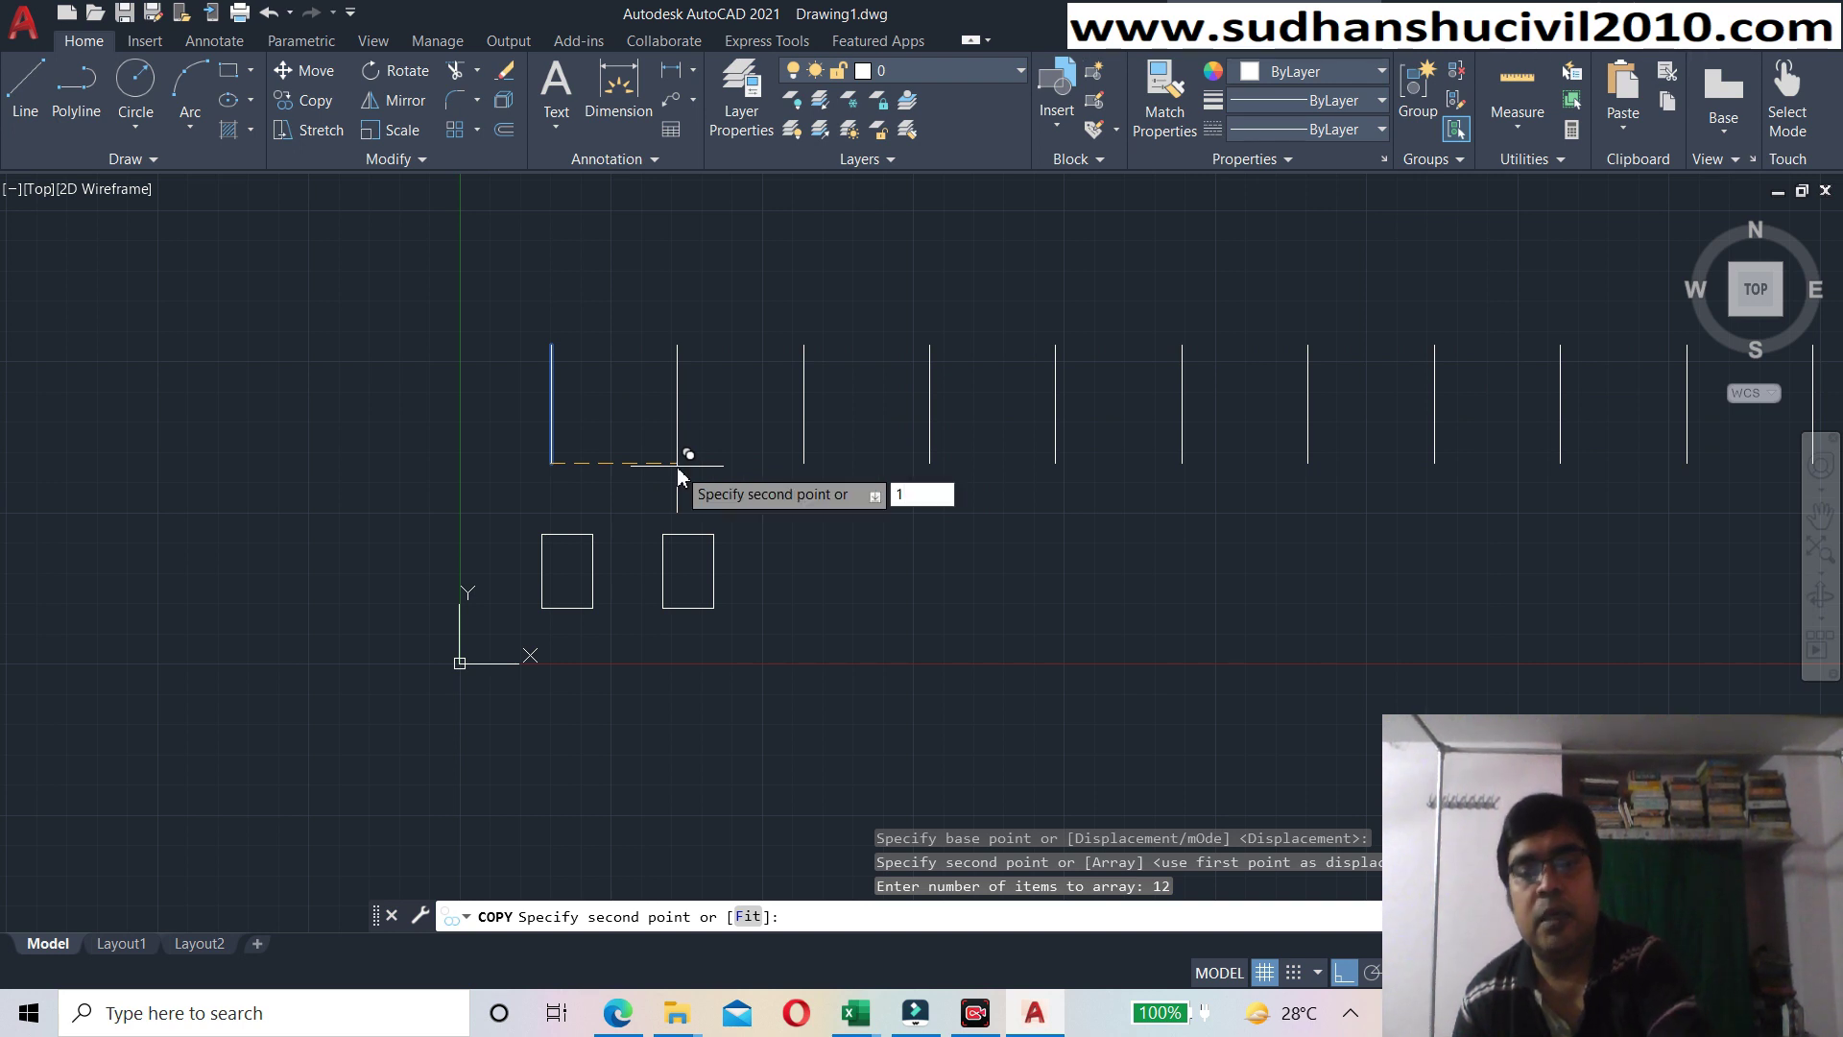
{"action": "type", "text": "0"}
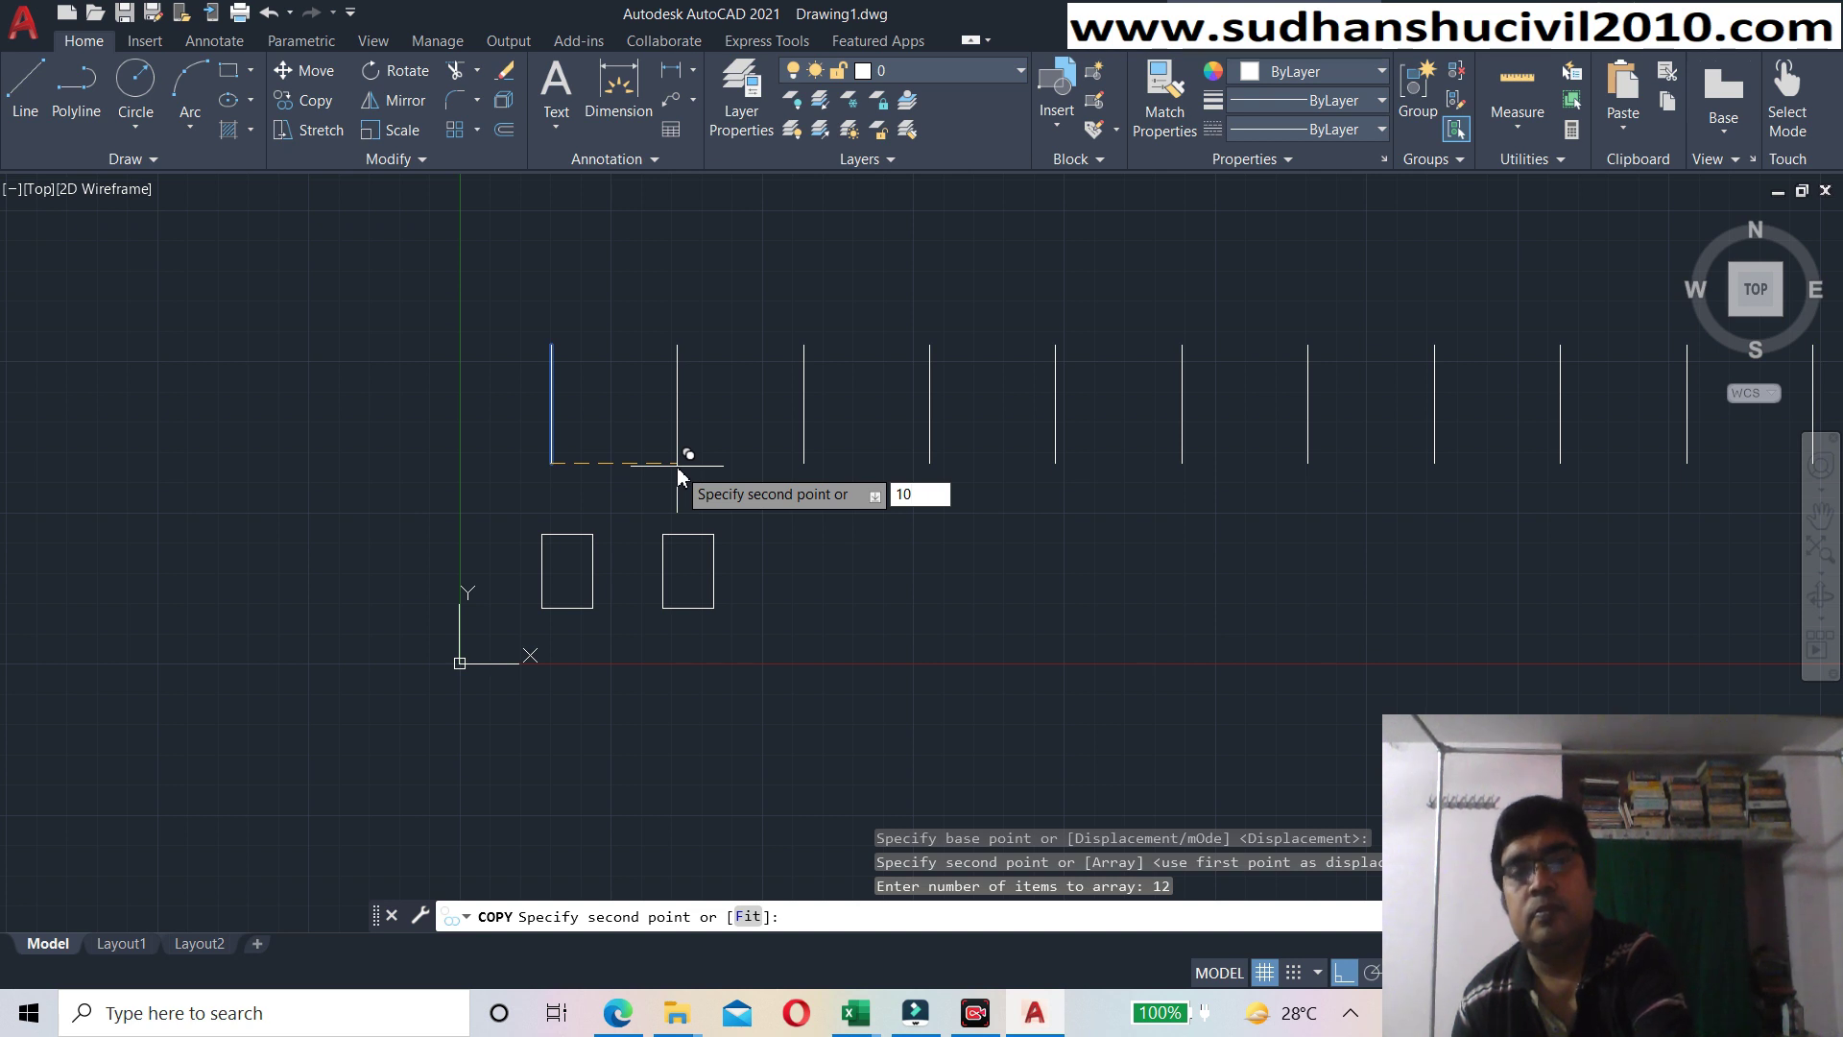
{"action": "key", "text": "Return"}
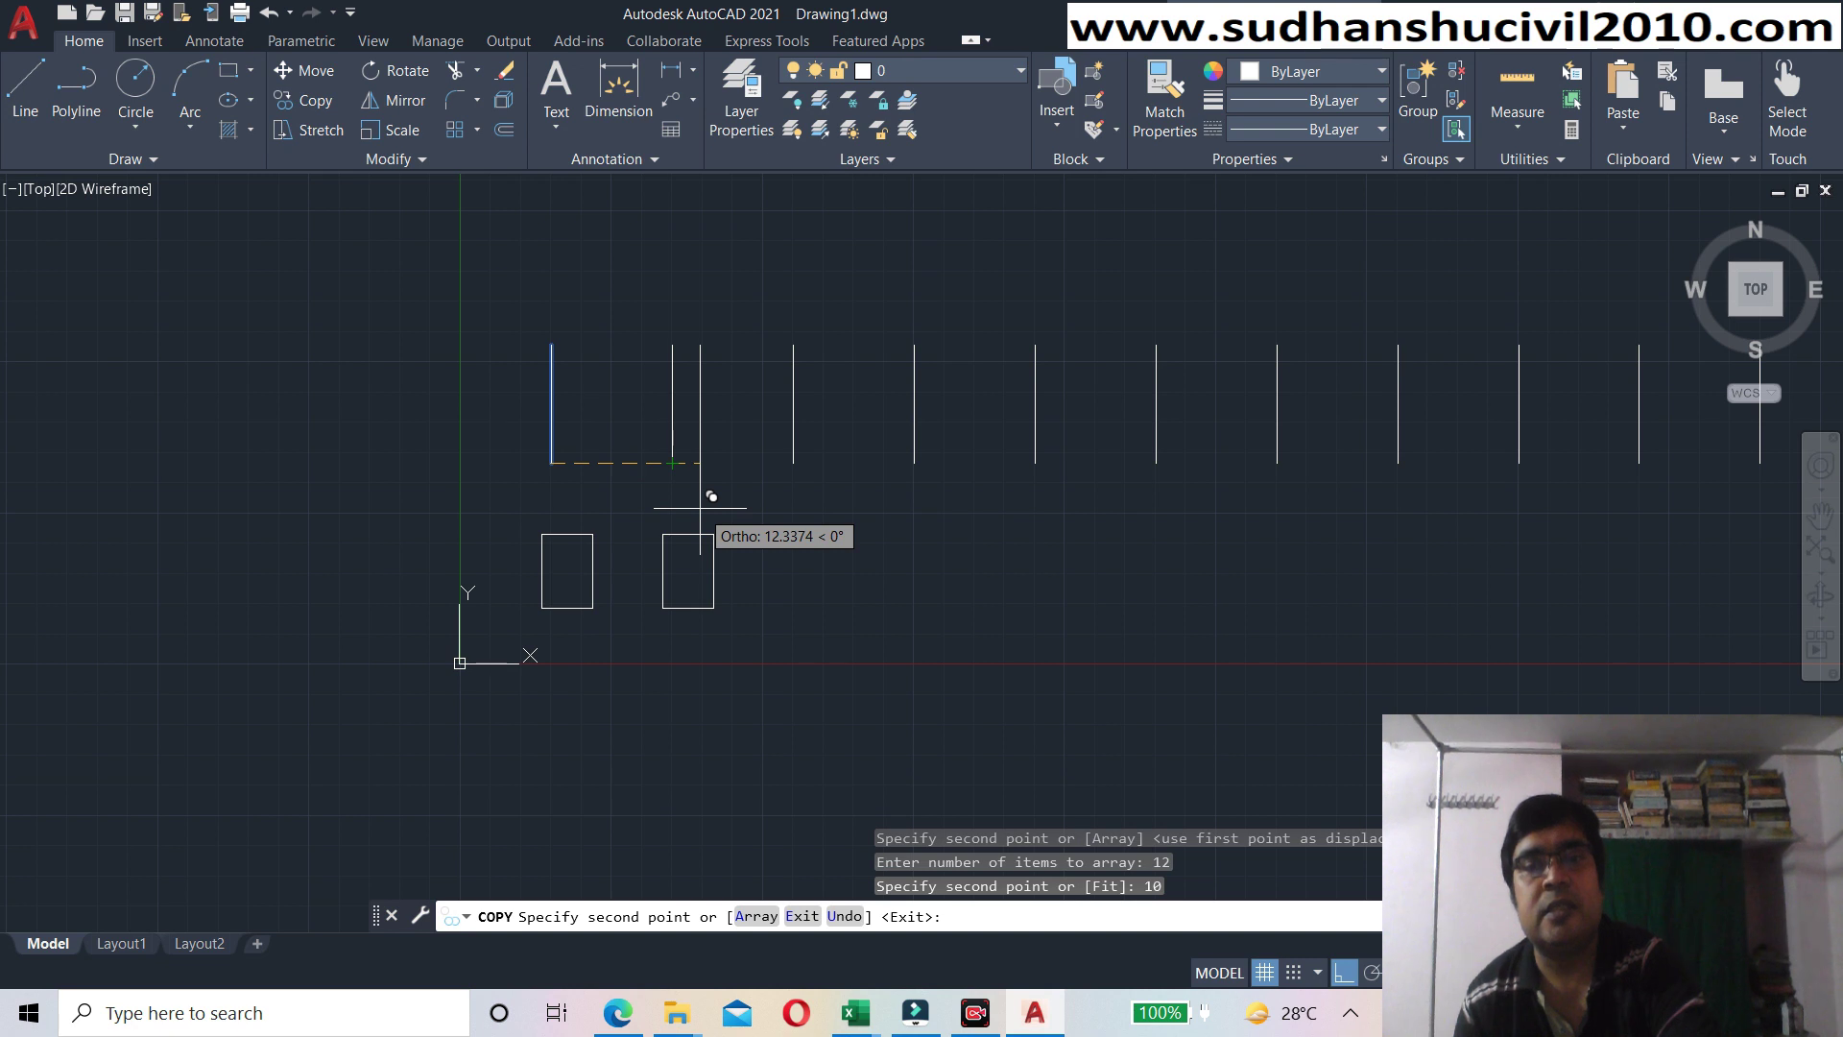
{"action": "key", "text": "Return"}
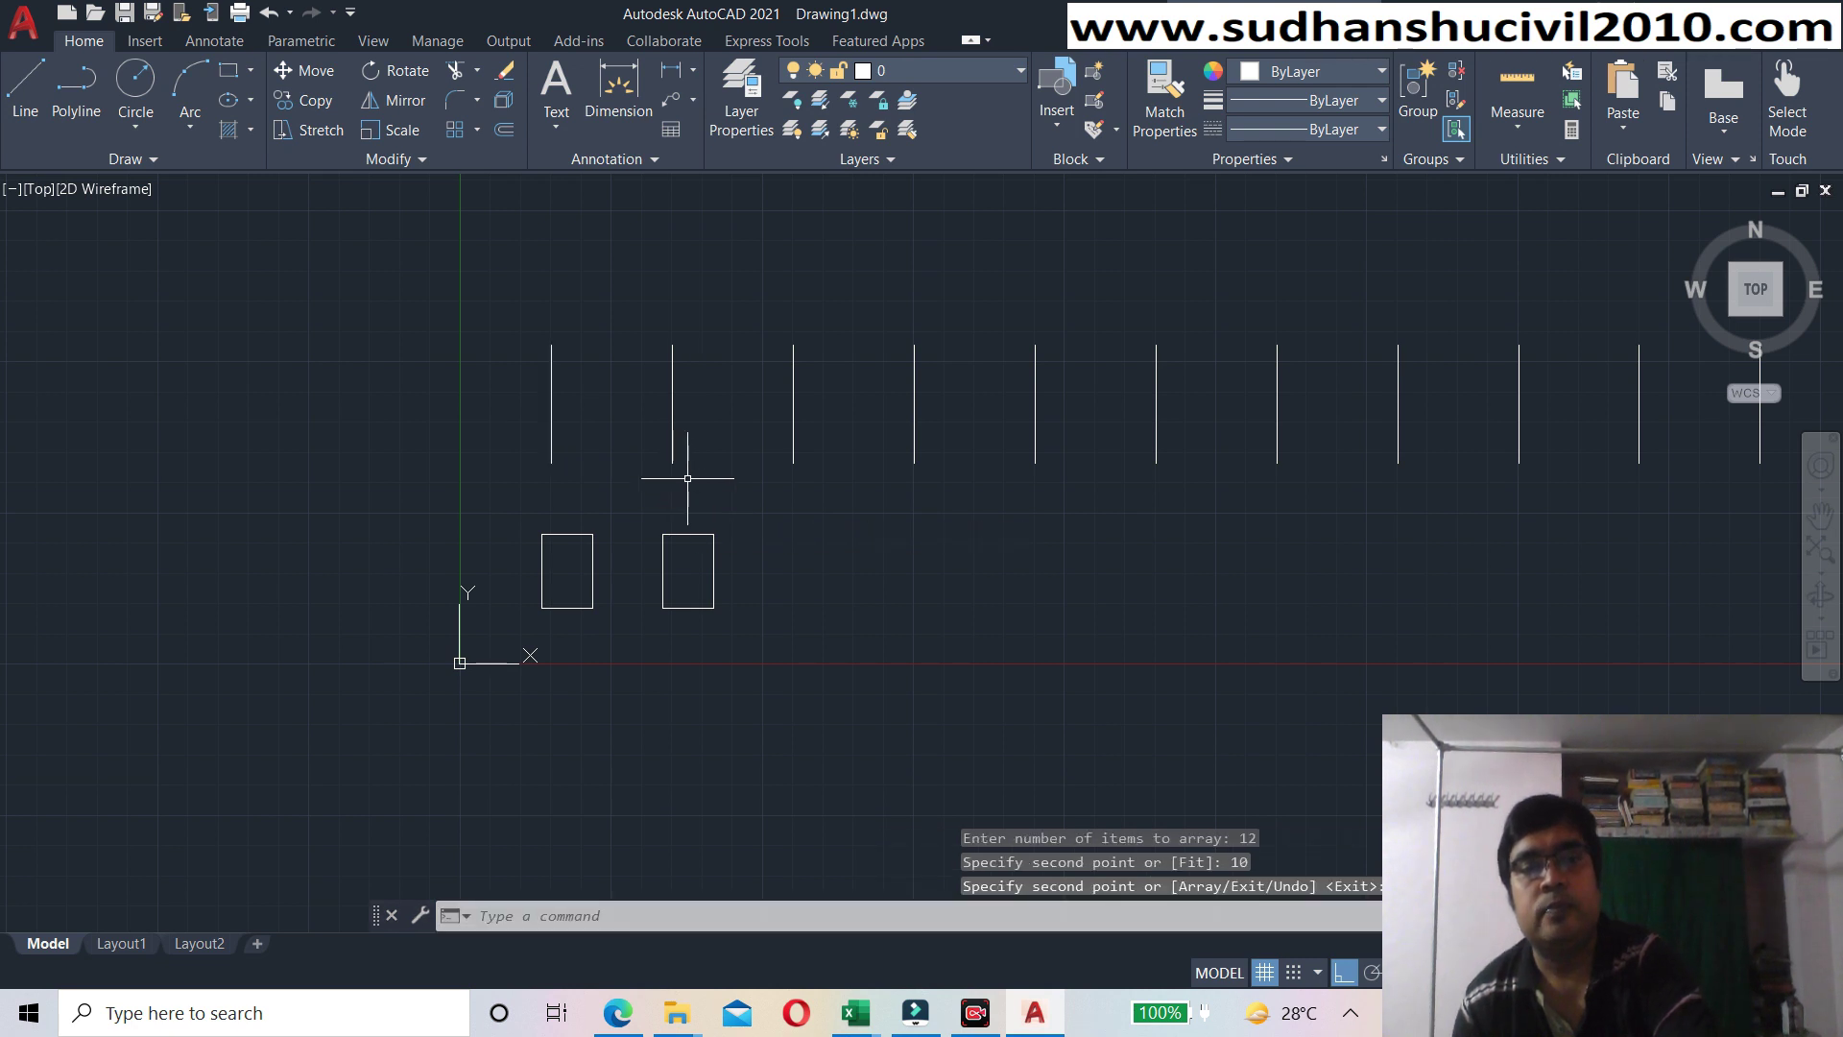
- Dimension the top endpoints of the first two arrayed lines, reading 10.0000
{"action": "left_click", "coordinate": [667, 71]}
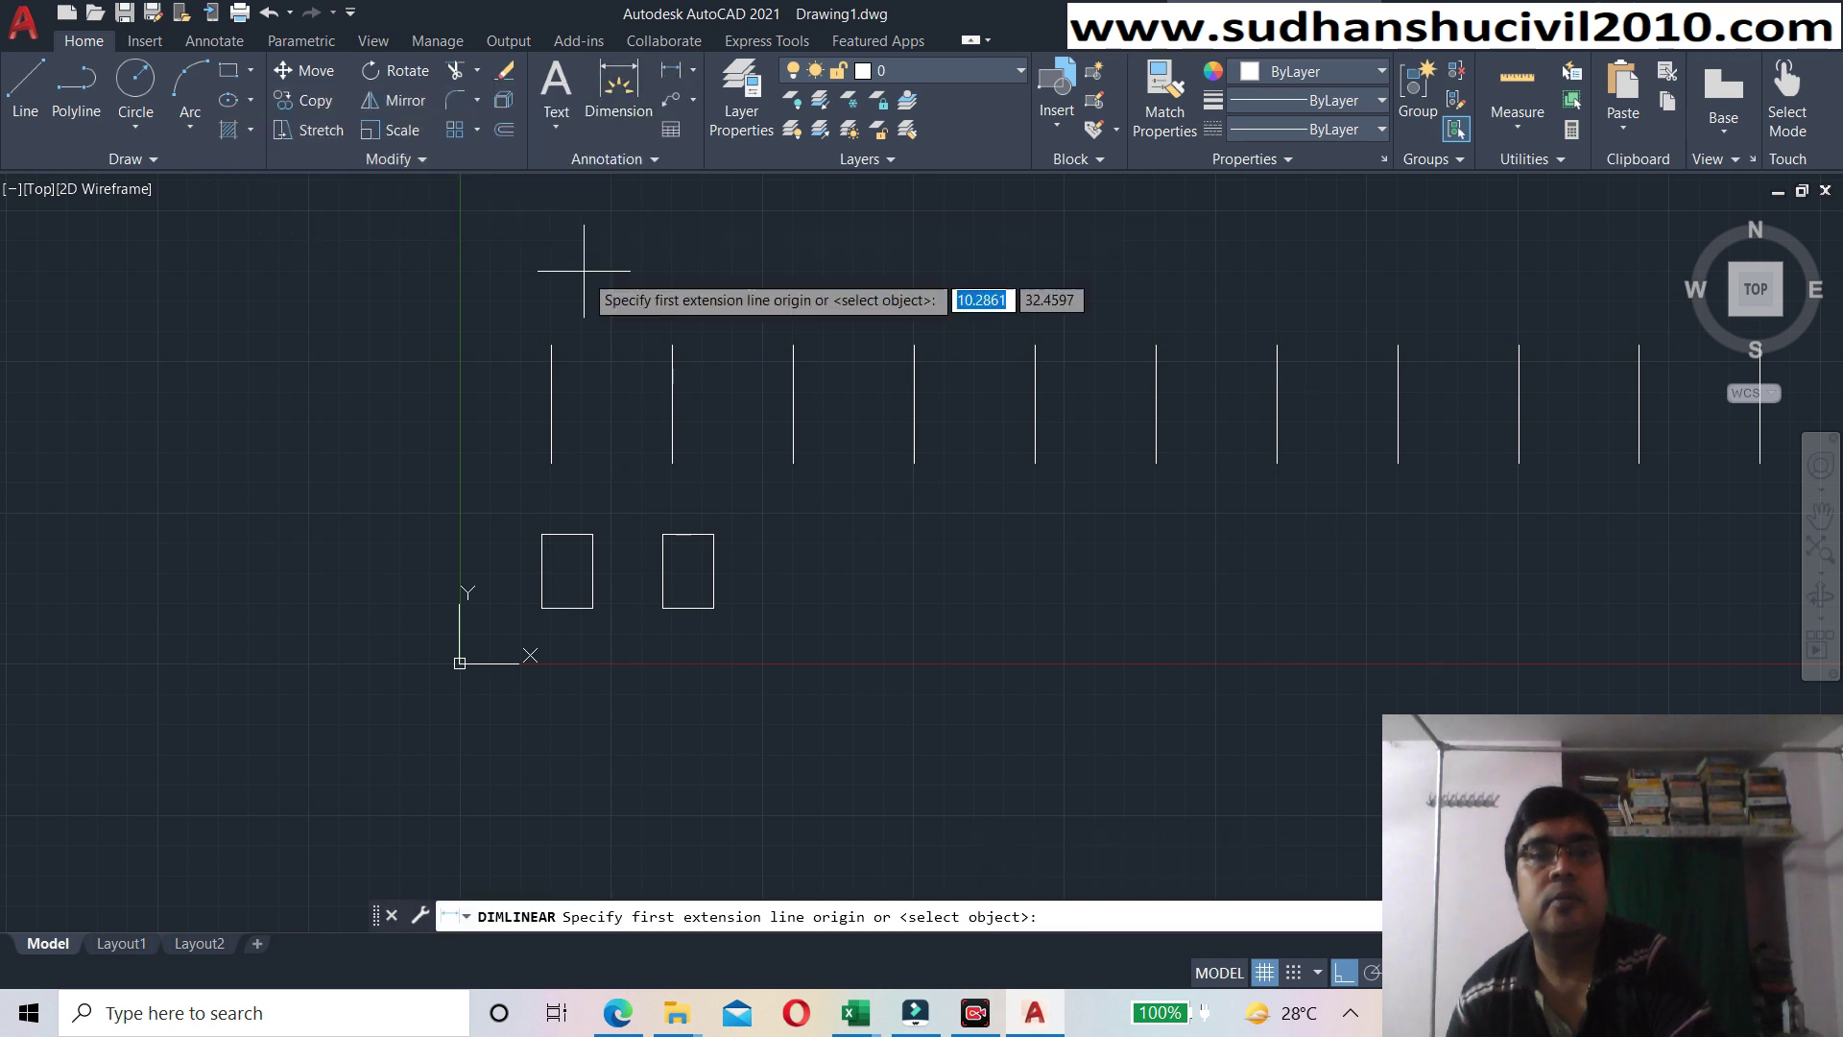
{"action": "left_click", "coordinate": [551, 343]}
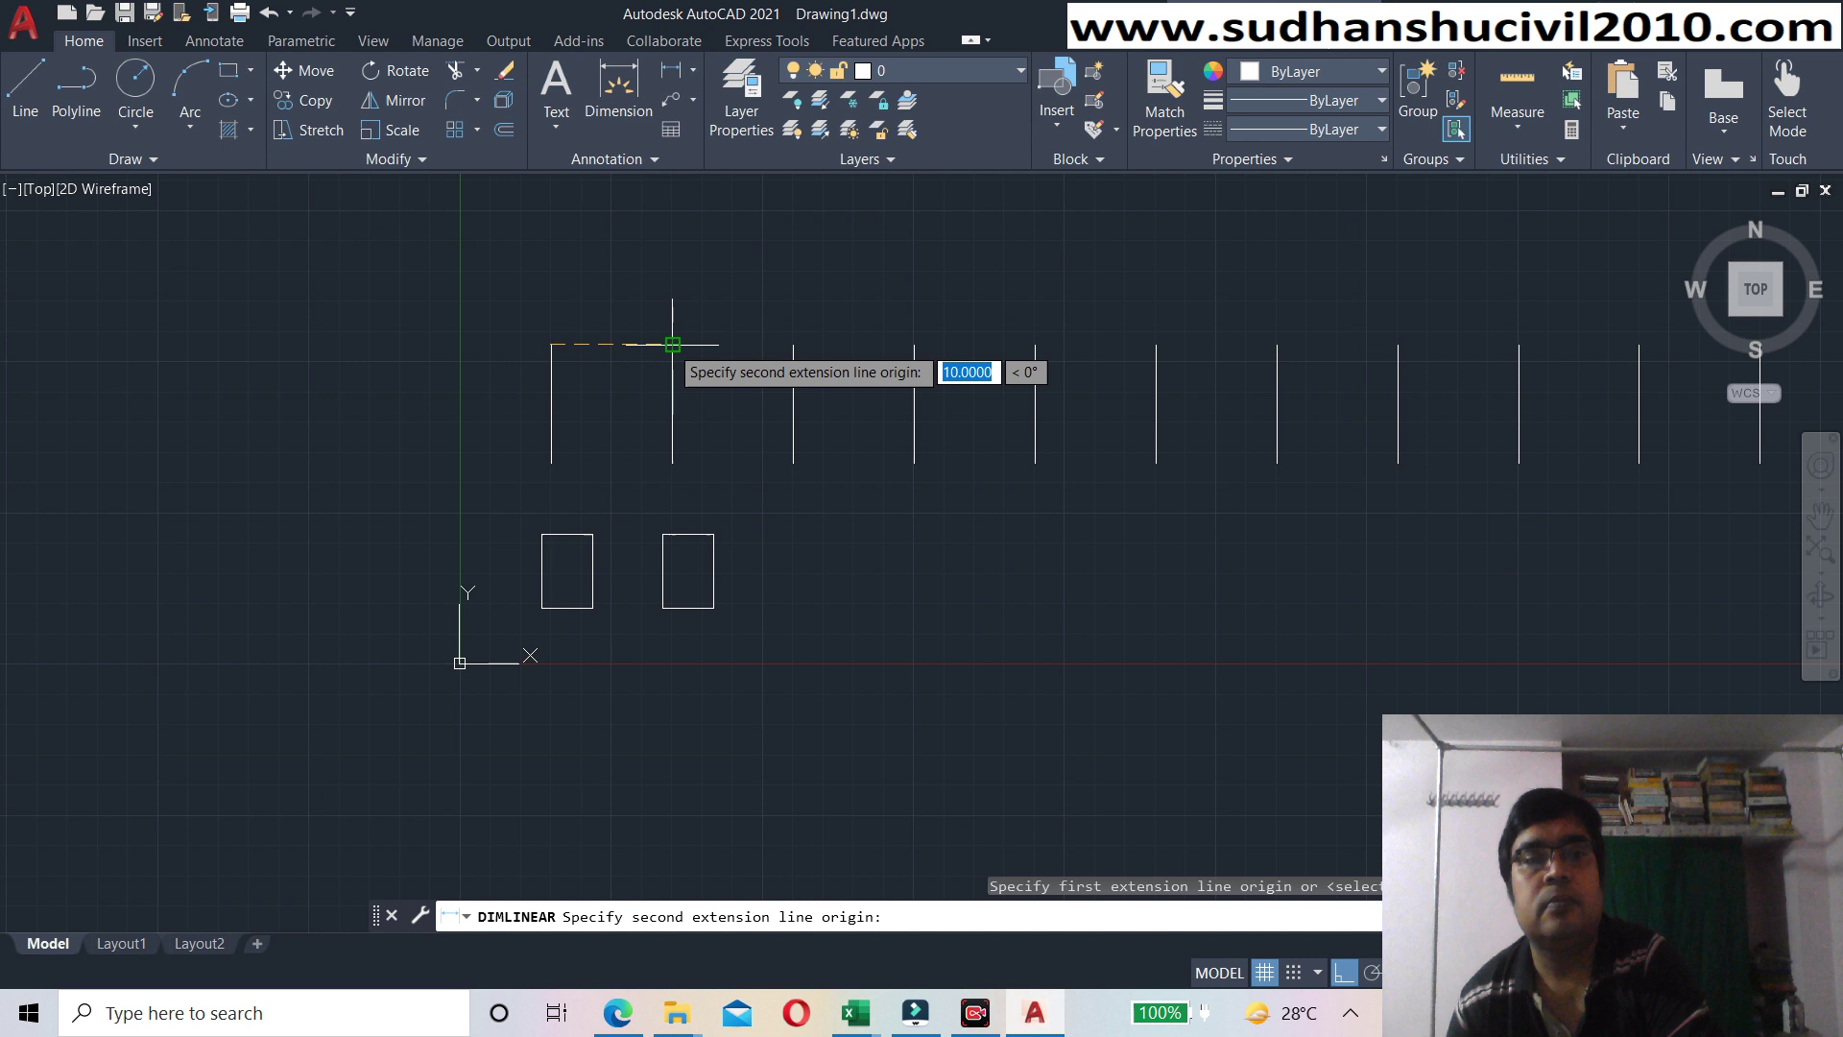
{"action": "left_click", "coordinate": [672, 343]}
{"action": "left_click", "coordinate": [588, 319]}
{"action": "scroll", "coordinate": [587, 319], "scroll_direction": "up", "scroll_amount": 5}
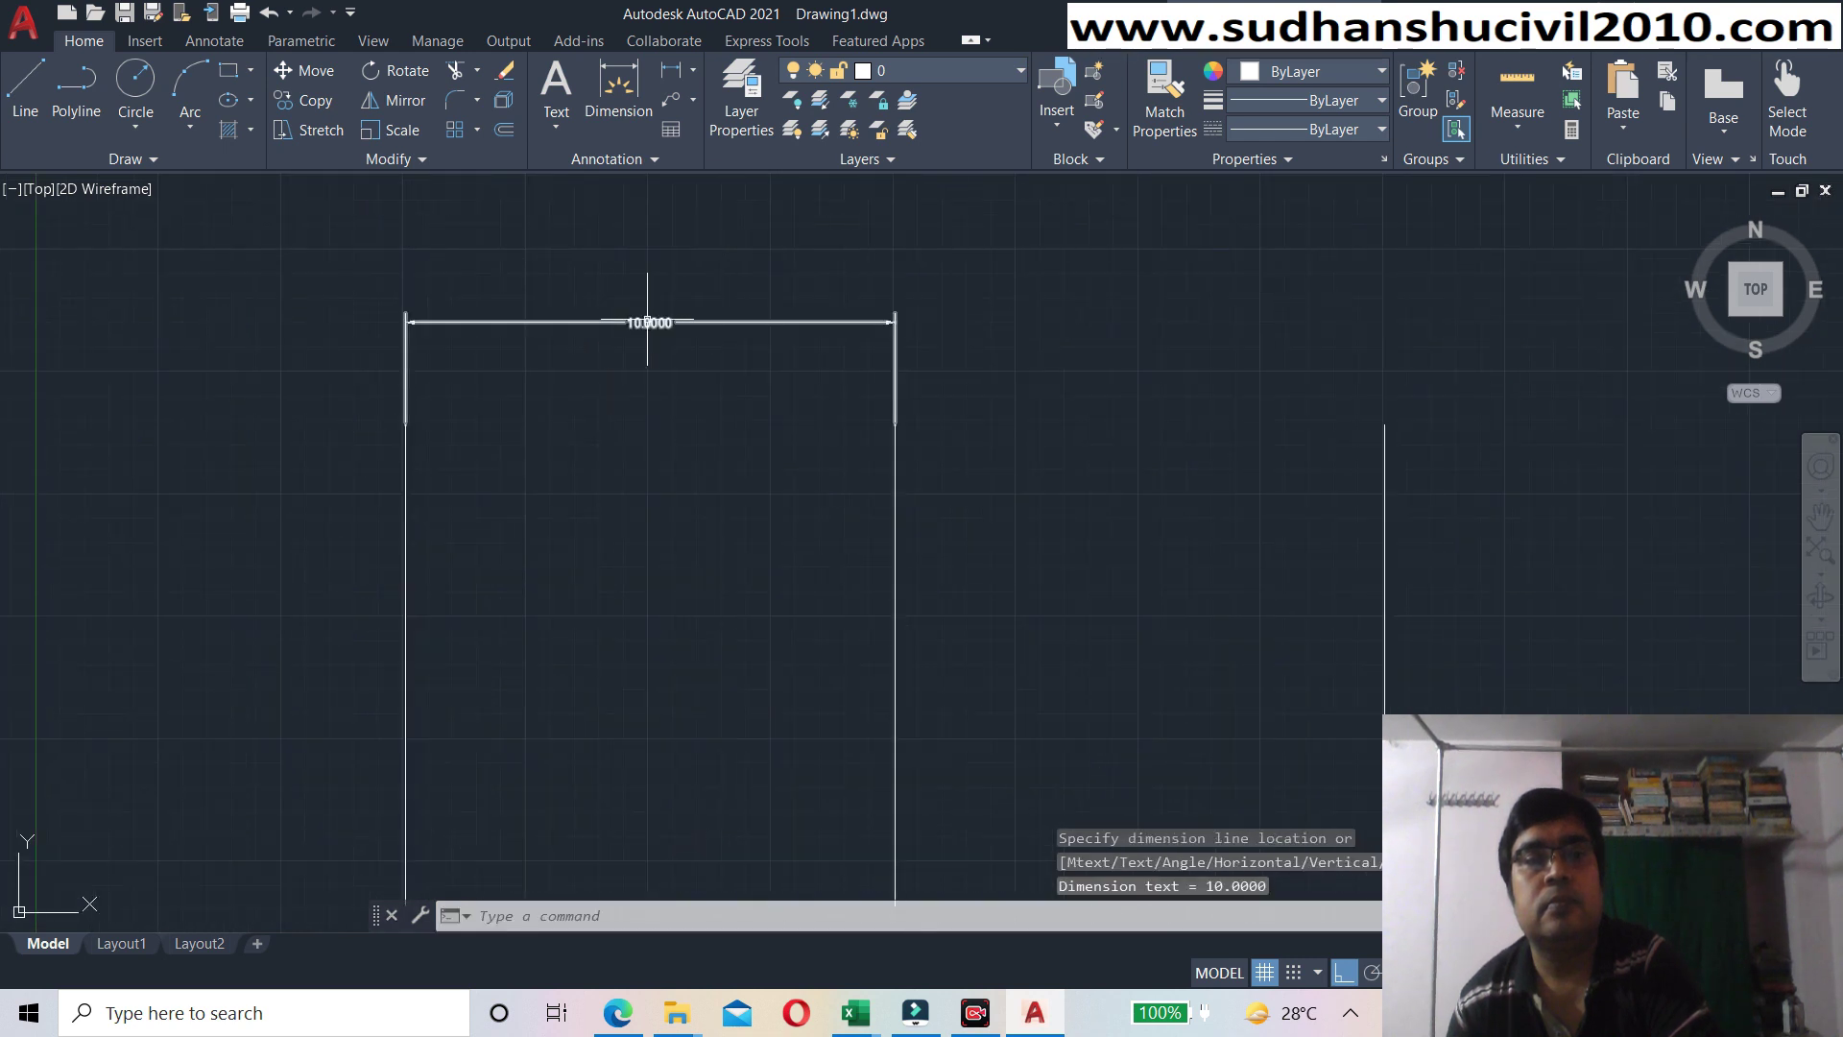
{"action": "scroll", "coordinate": [656, 319], "scroll_direction": "down", "scroll_amount": 2}
{"action": "scroll", "coordinate": [655, 325], "scroll_direction": "down", "scroll_amount": 1}
{"action": "scroll", "coordinate": [656, 326], "scroll_direction": "down", "scroll_amount": 2}
{"action": "scroll", "coordinate": [628, 345], "scroll_direction": "down", "scroll_amount": 2}
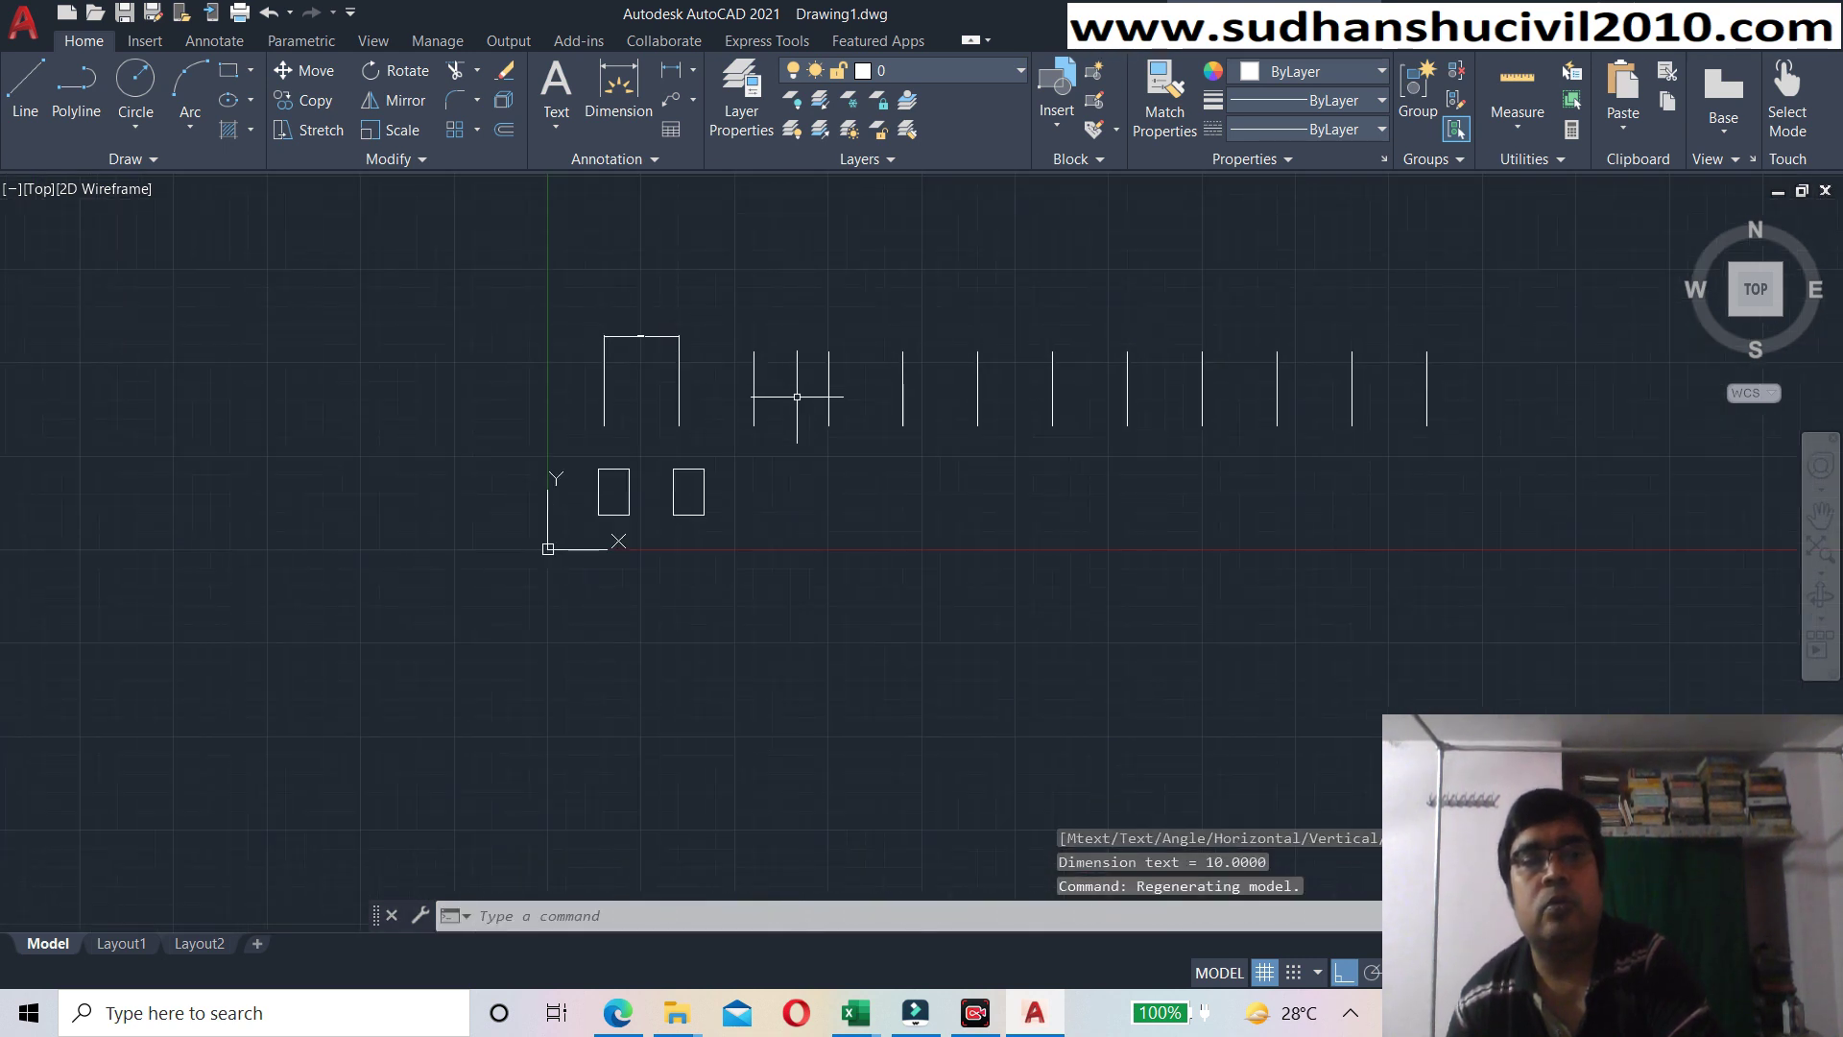
- Add a second 10.0000 dimension between two middle lines and recentre the view
{"action": "left_click", "coordinate": [625, 72]}
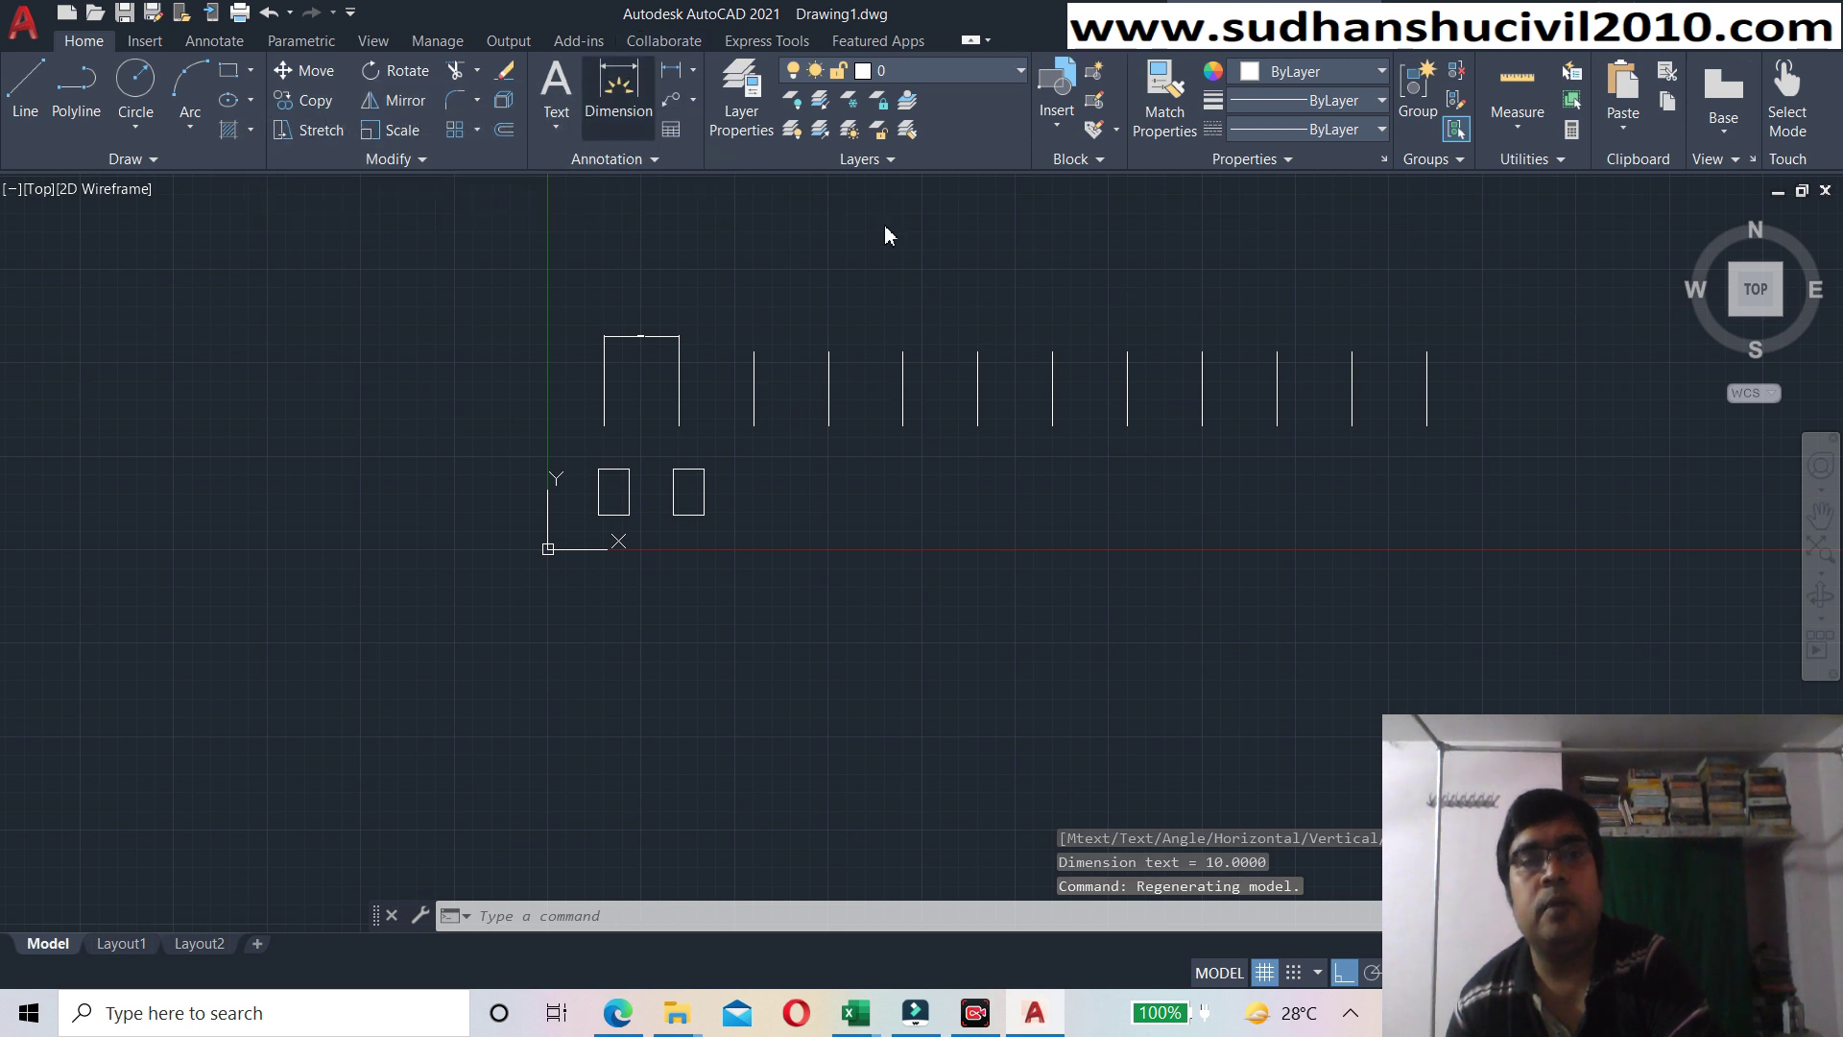
{"action": "scroll", "coordinate": [936, 360], "scroll_direction": "up", "scroll_amount": 2}
{"action": "scroll", "coordinate": [902, 346], "scroll_direction": "up", "scroll_amount": 4}
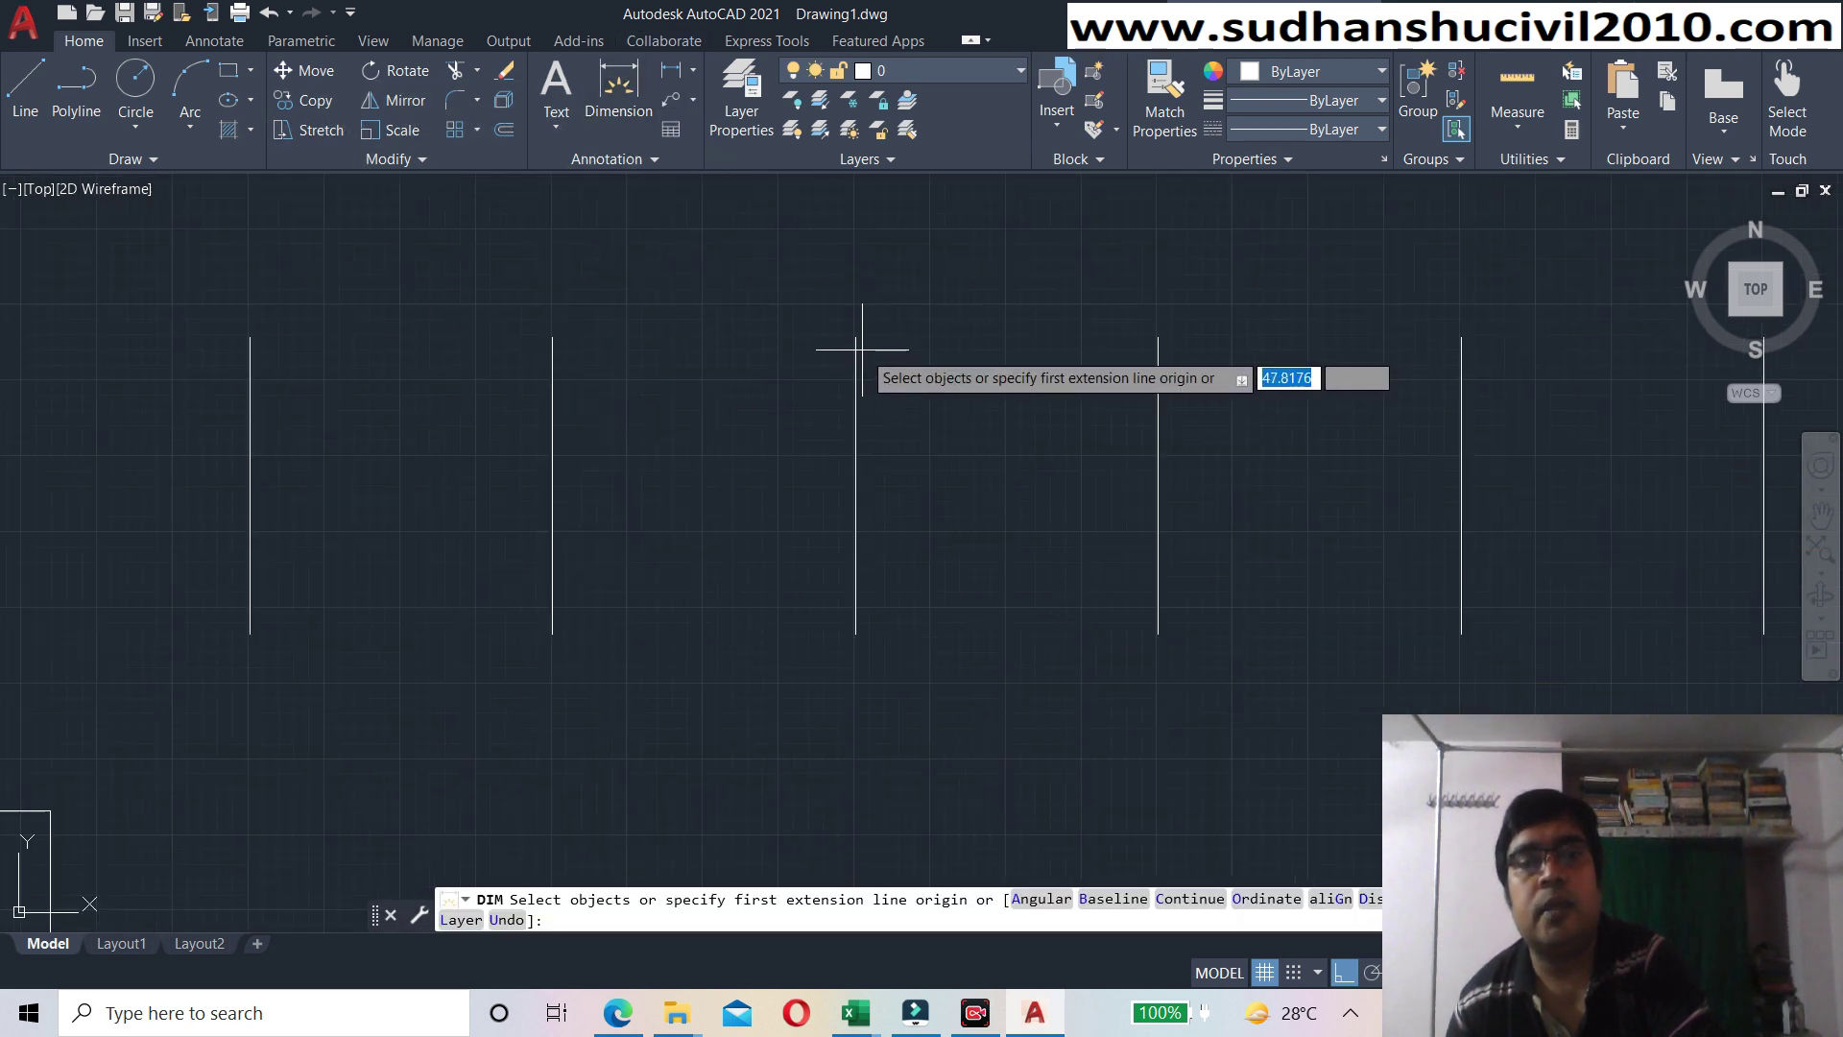
{"action": "key", "text": "Return"}
{"action": "left_click", "coordinate": [854, 336]}
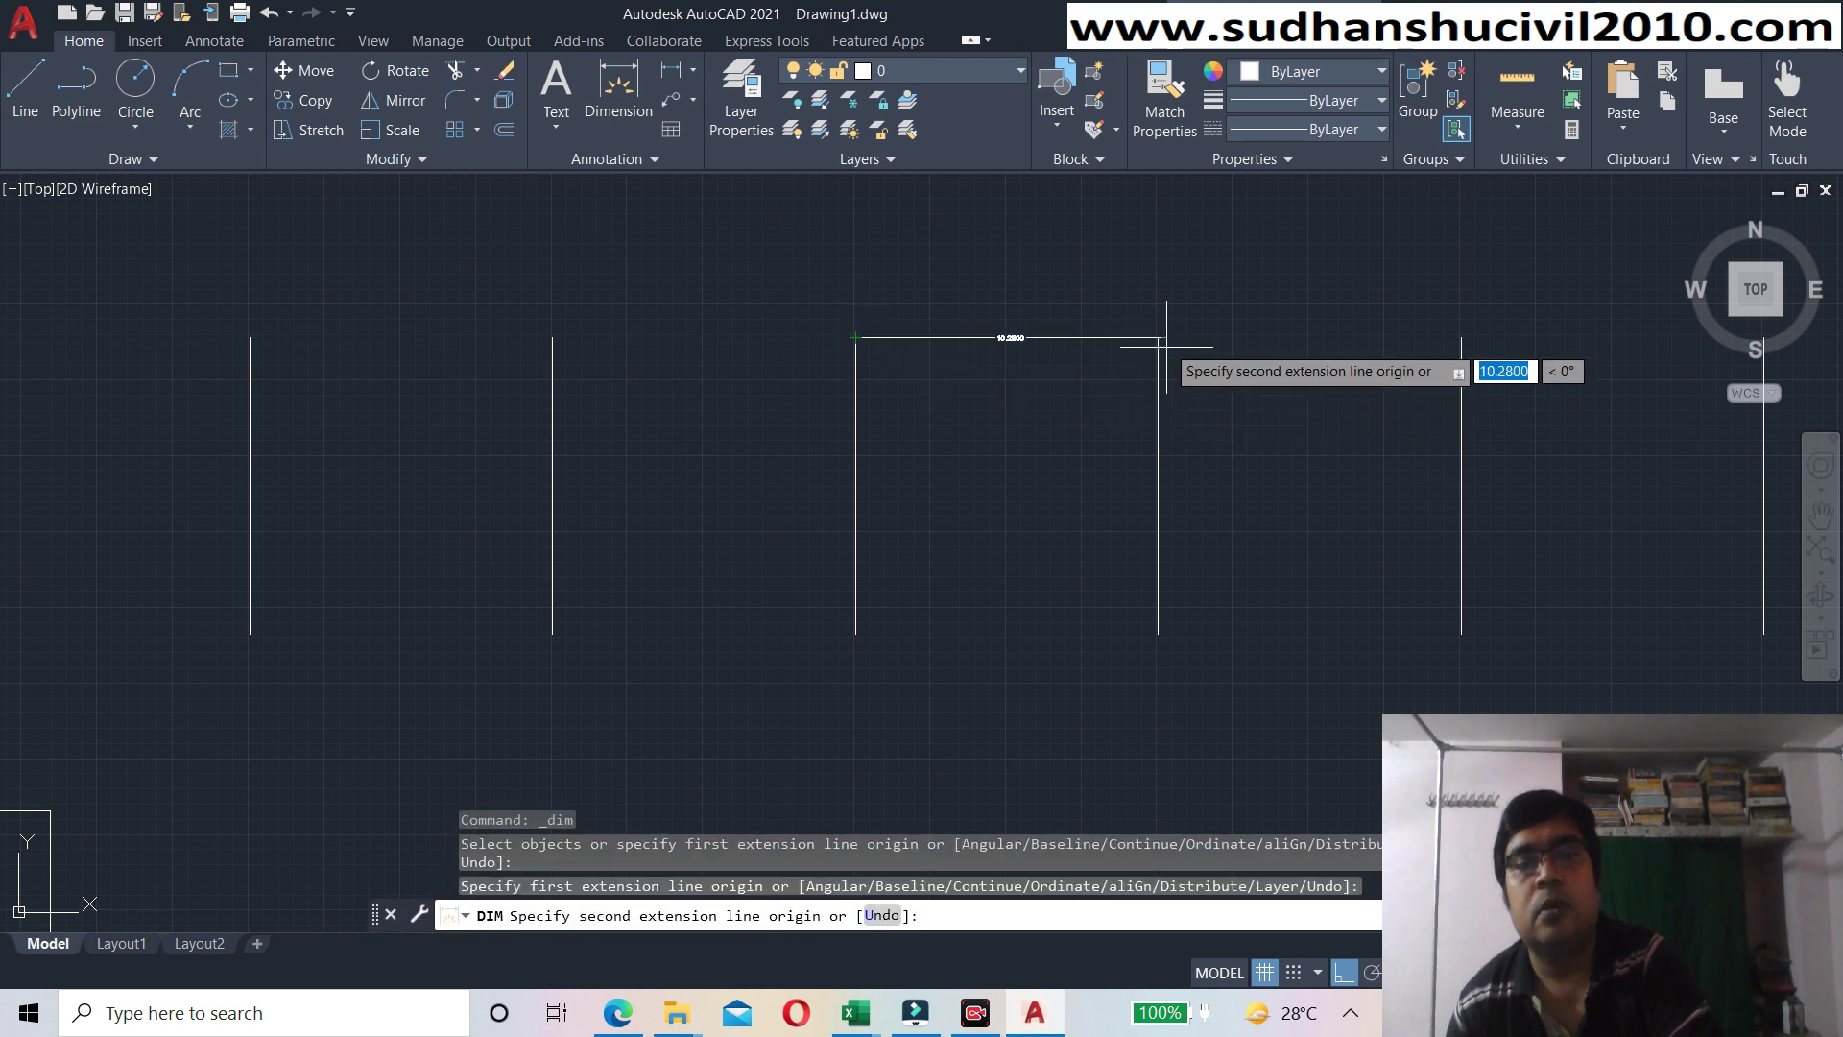
{"action": "left_click", "coordinate": [1157, 337]}
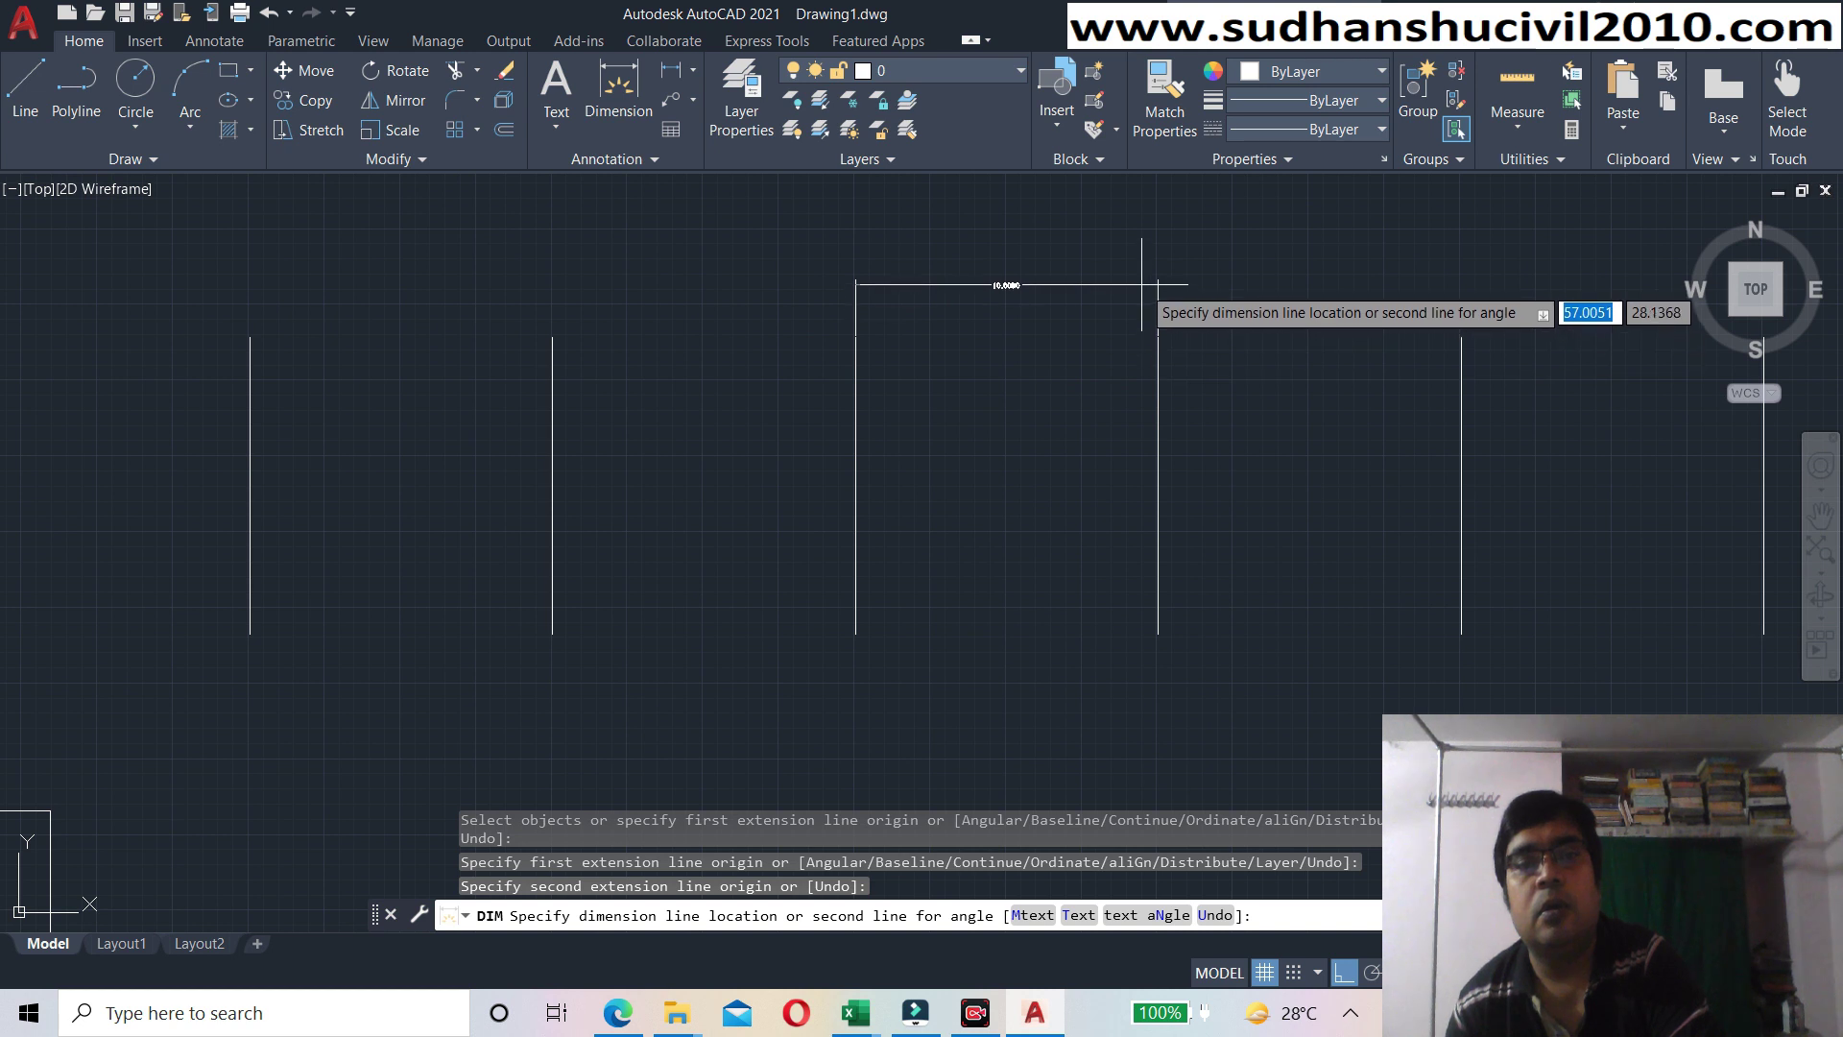
{"action": "left_click", "coordinate": [1142, 285]}
{"action": "scroll", "coordinate": [1043, 276], "scroll_direction": "up", "scroll_amount": 5}
{"action": "scroll", "coordinate": [1044, 276], "scroll_direction": "down", "scroll_amount": 3}
{"action": "scroll", "coordinate": [1043, 288], "scroll_direction": "down", "scroll_amount": 4}
{"action": "scroll", "coordinate": [1027, 346], "scroll_direction": "down", "scroll_amount": 3}
{"action": "middle_click_drag", "start_coordinate": [971, 416], "coordinate": [745, 442]}
- Cancel the dimension command and select the right-hand small rectangle
{"action": "key", "text": "Return"}
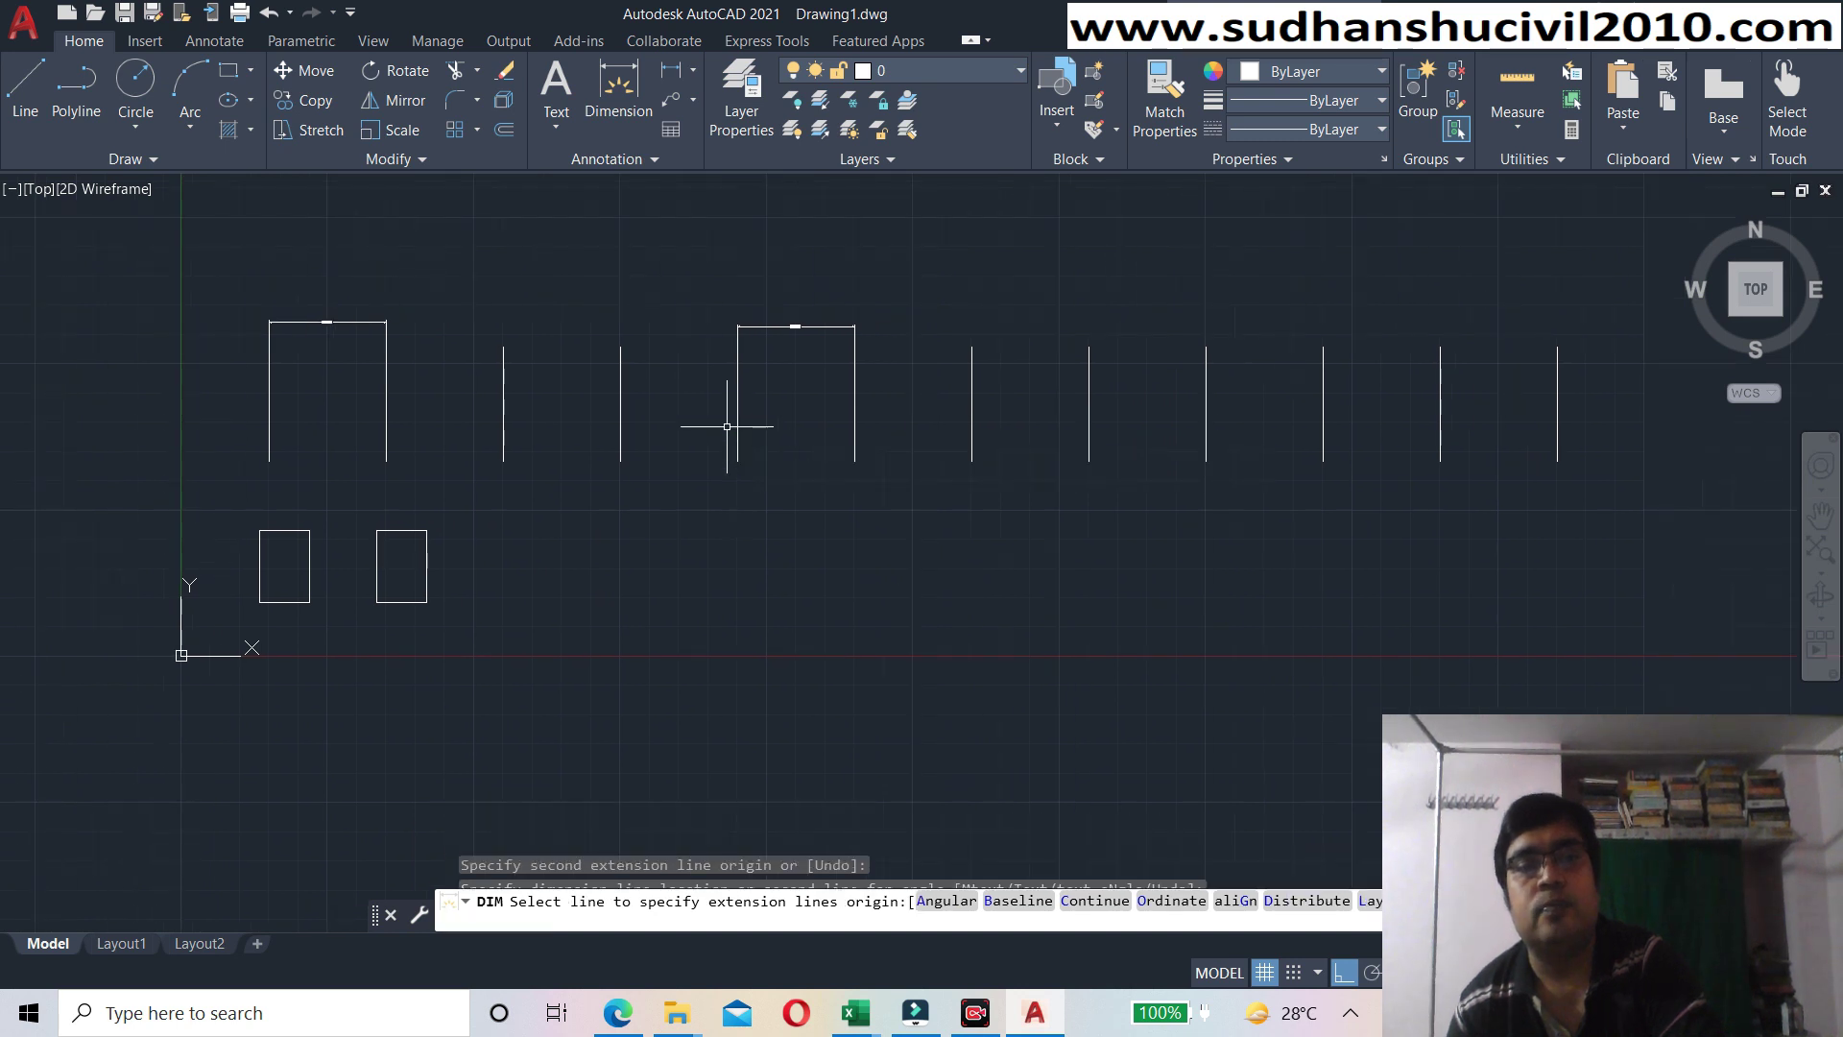
{"action": "key", "text": "Escape"}
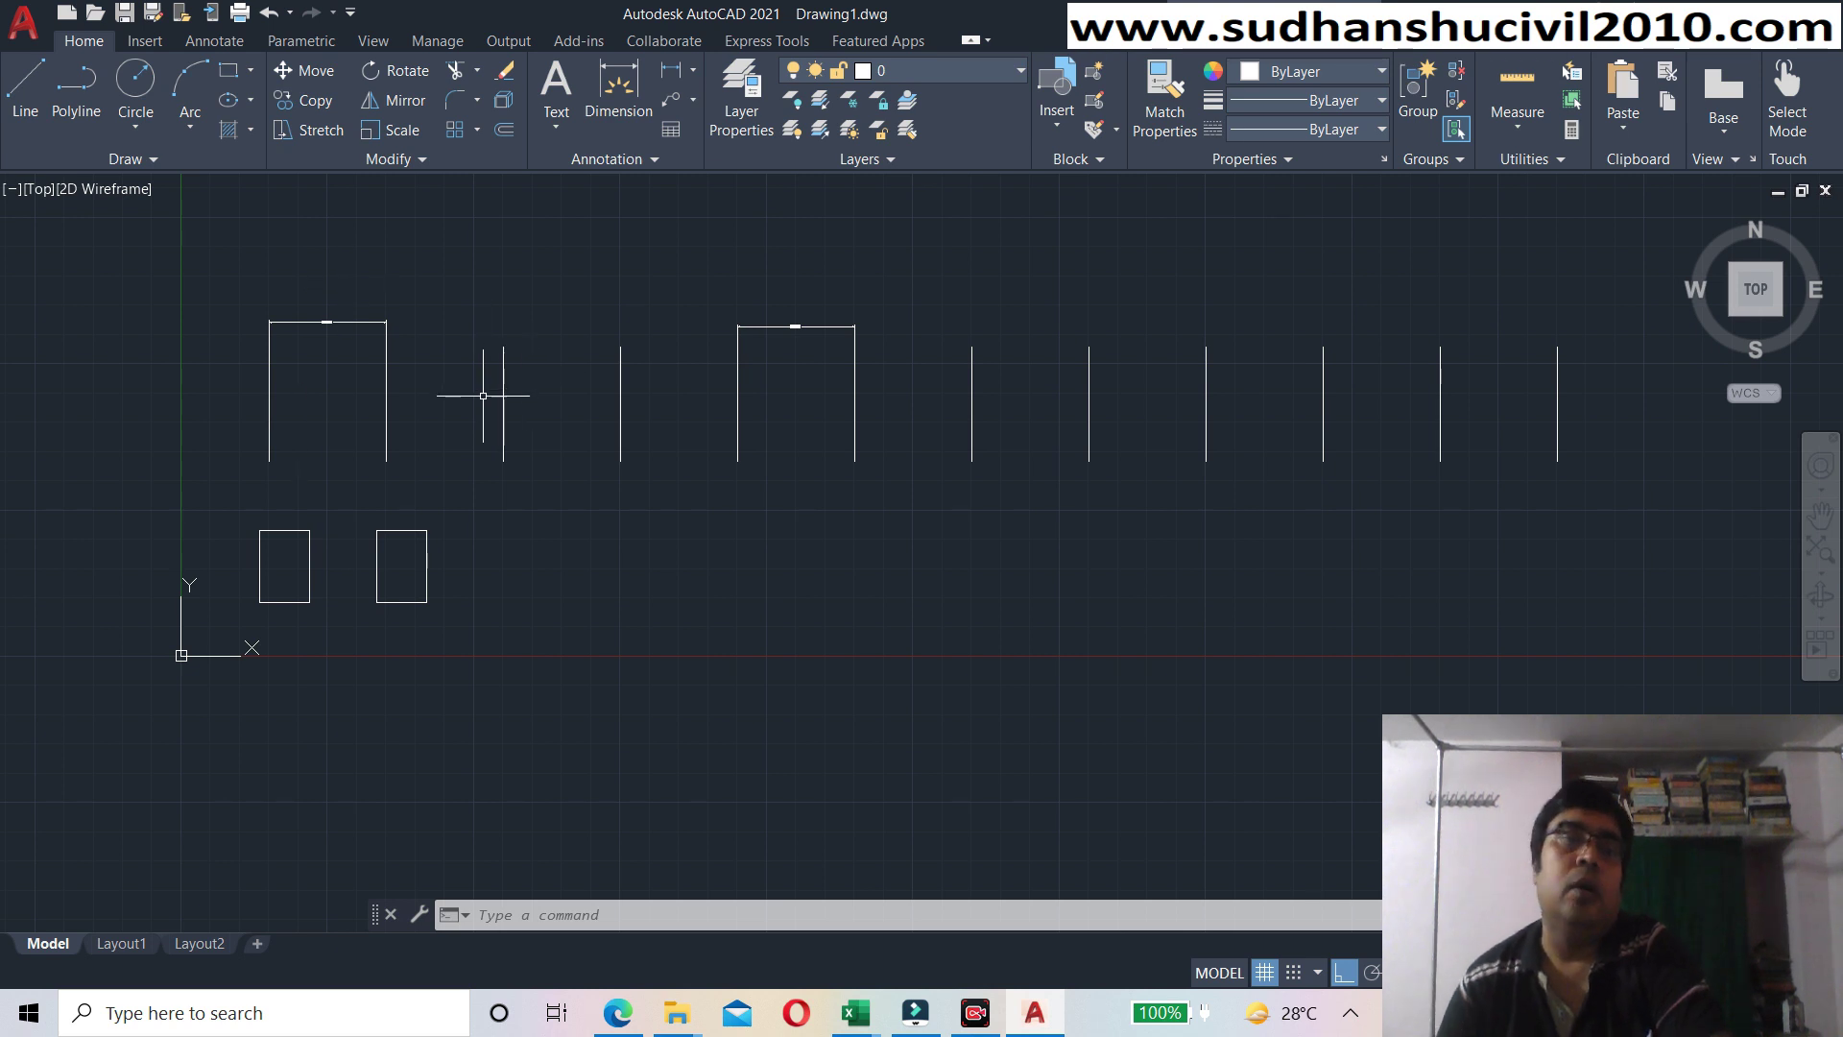
{"action": "middle_click_drag", "start_coordinate": [341, 441], "coordinate": [336, 407]}
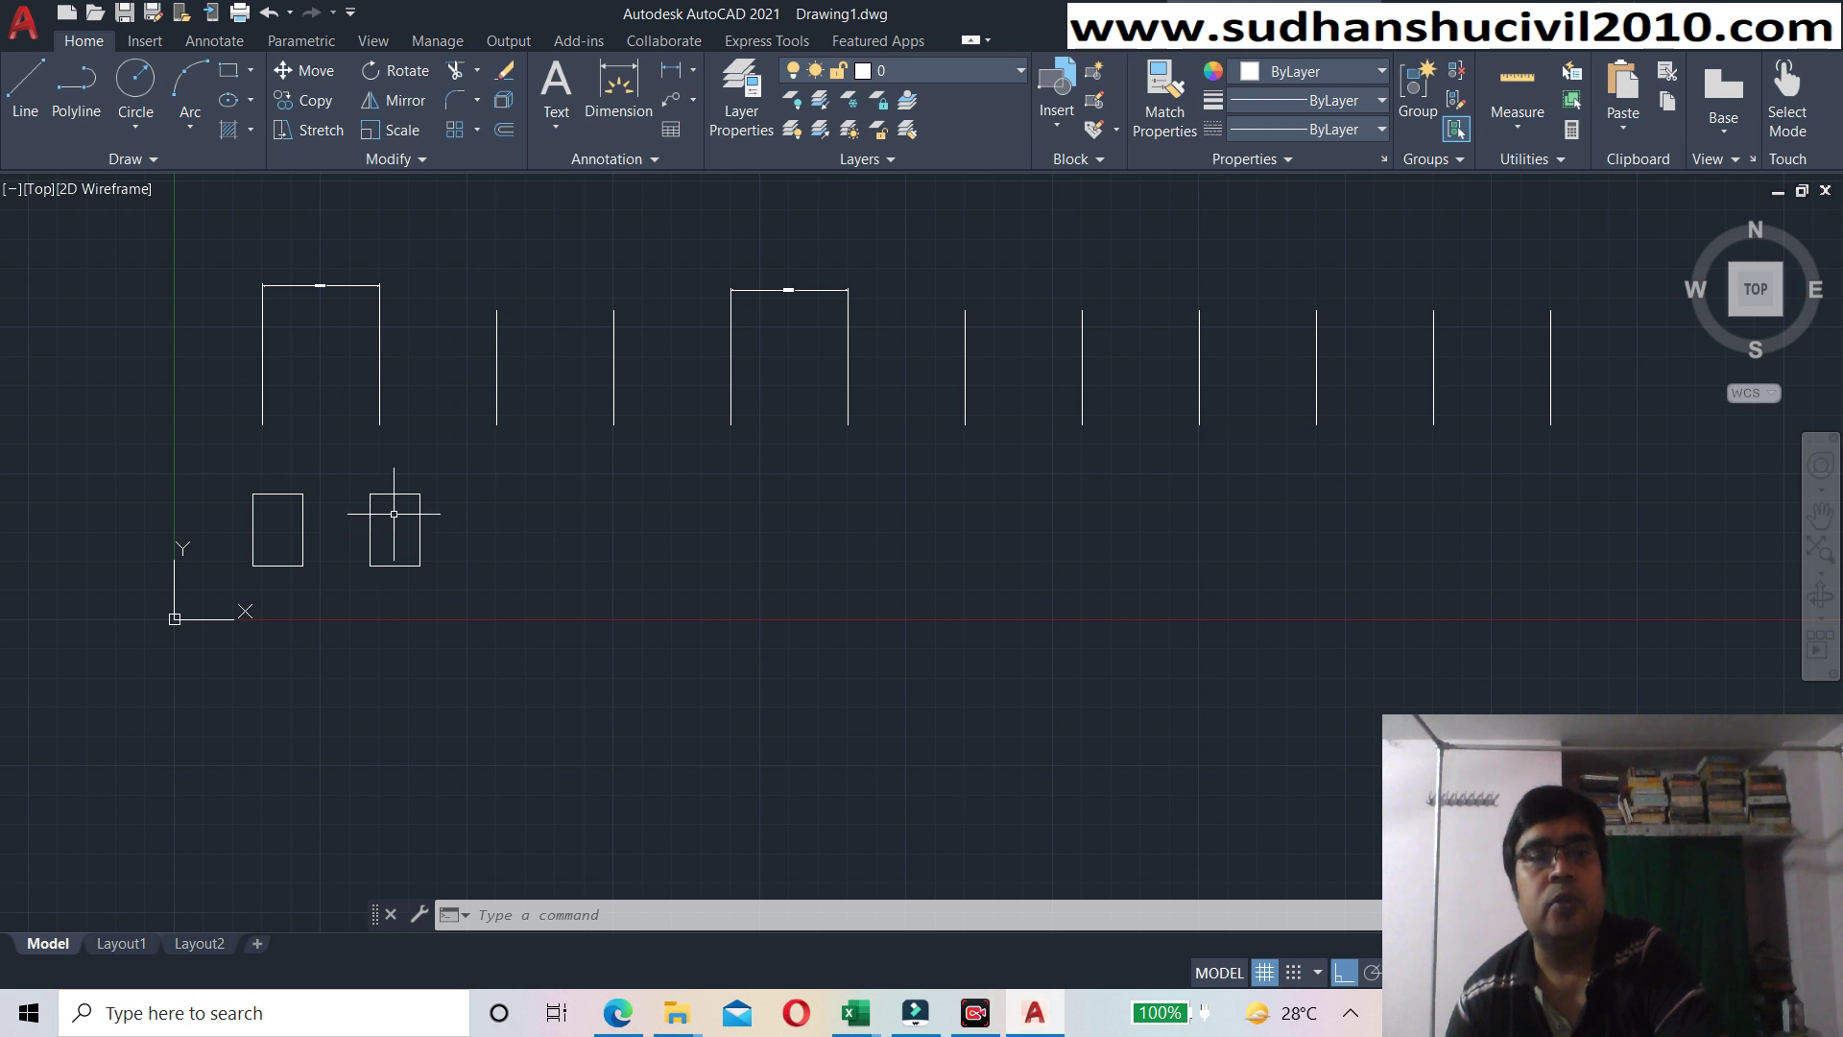
{"action": "left_click", "coordinate": [419, 500]}
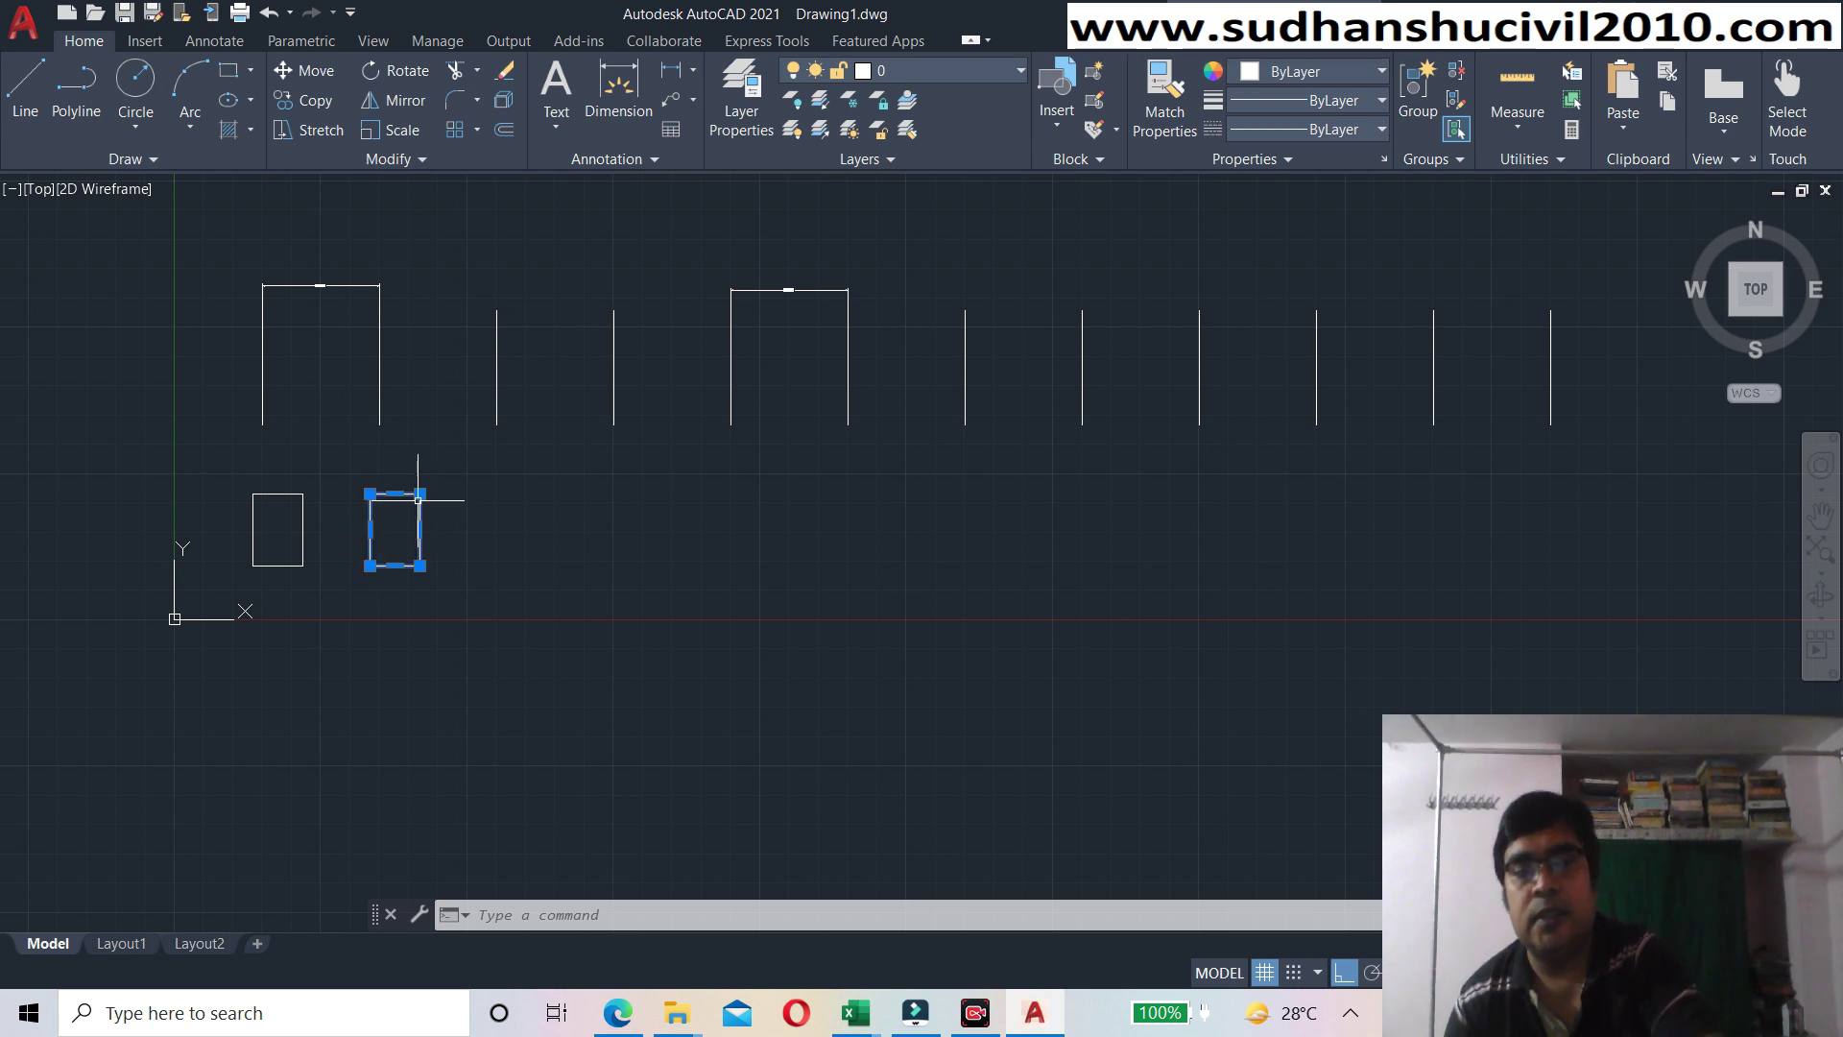
- Erase the right-hand small rectangle and copy the other from its lower-left corner
{"action": "key", "text": "Delete"}
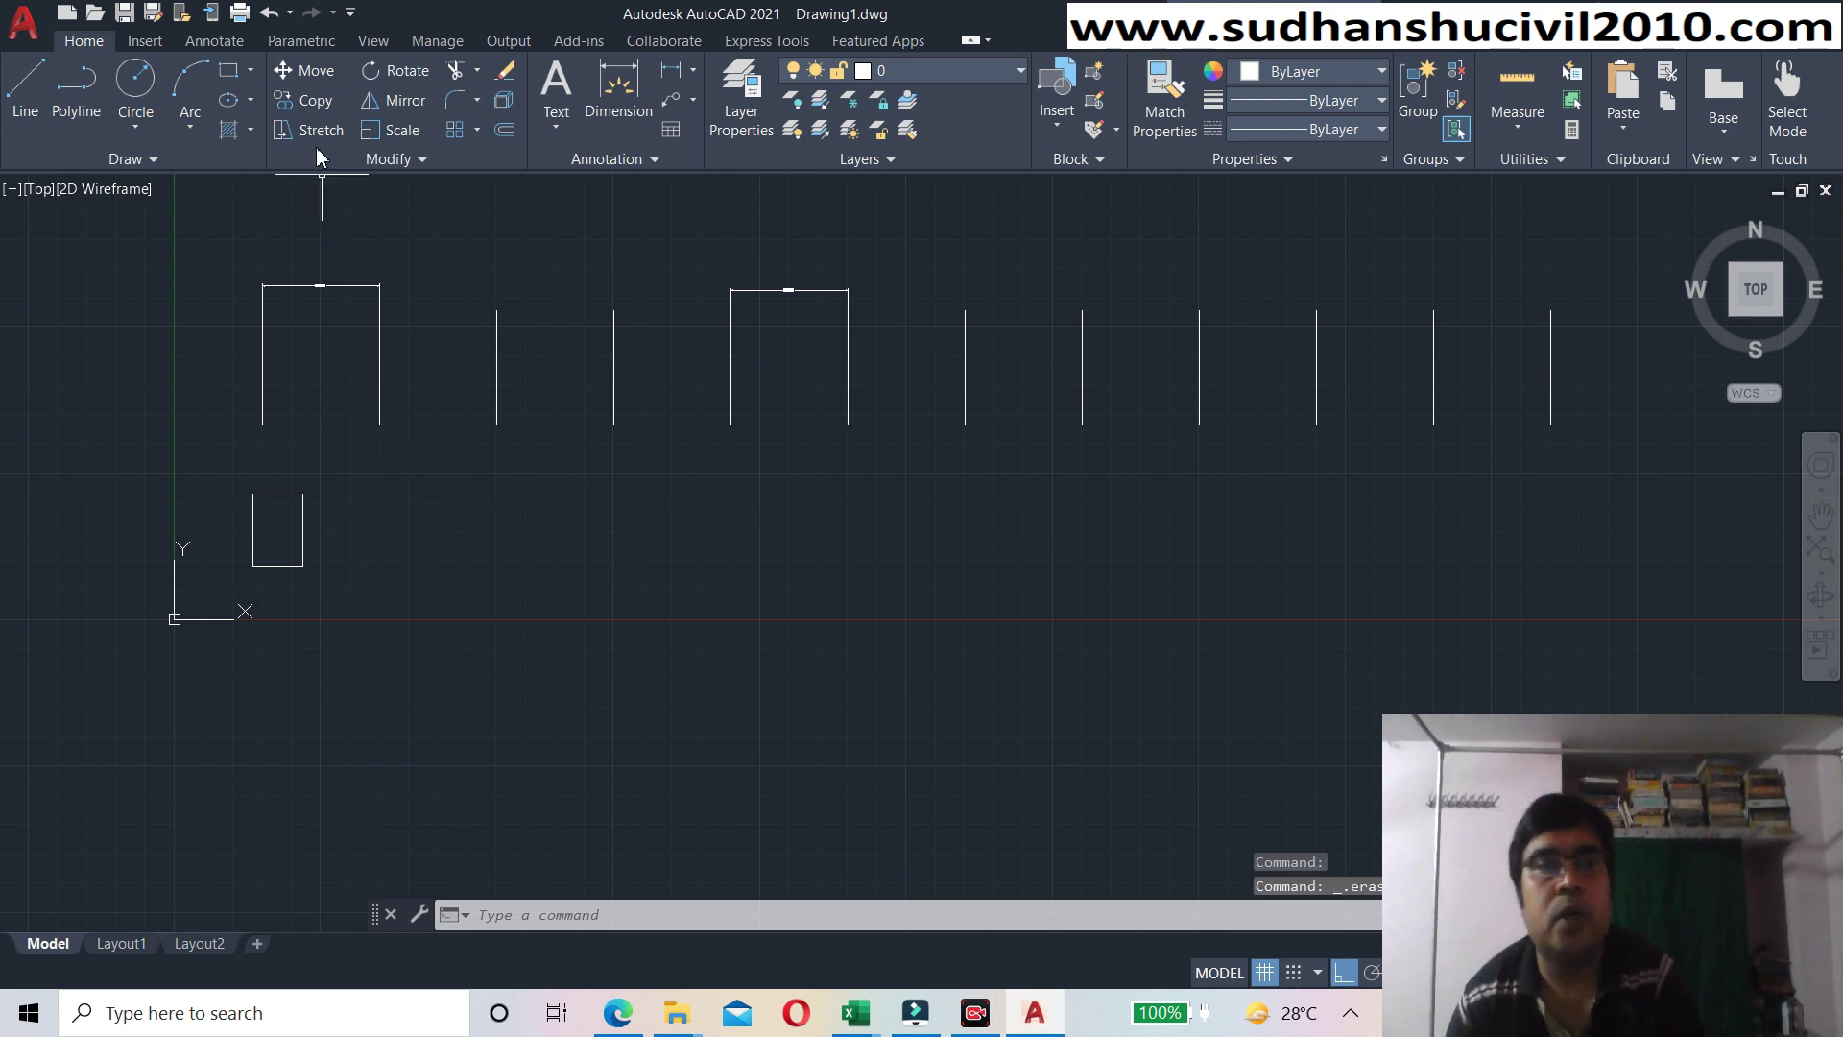
{"action": "left_click", "coordinate": [312, 104]}
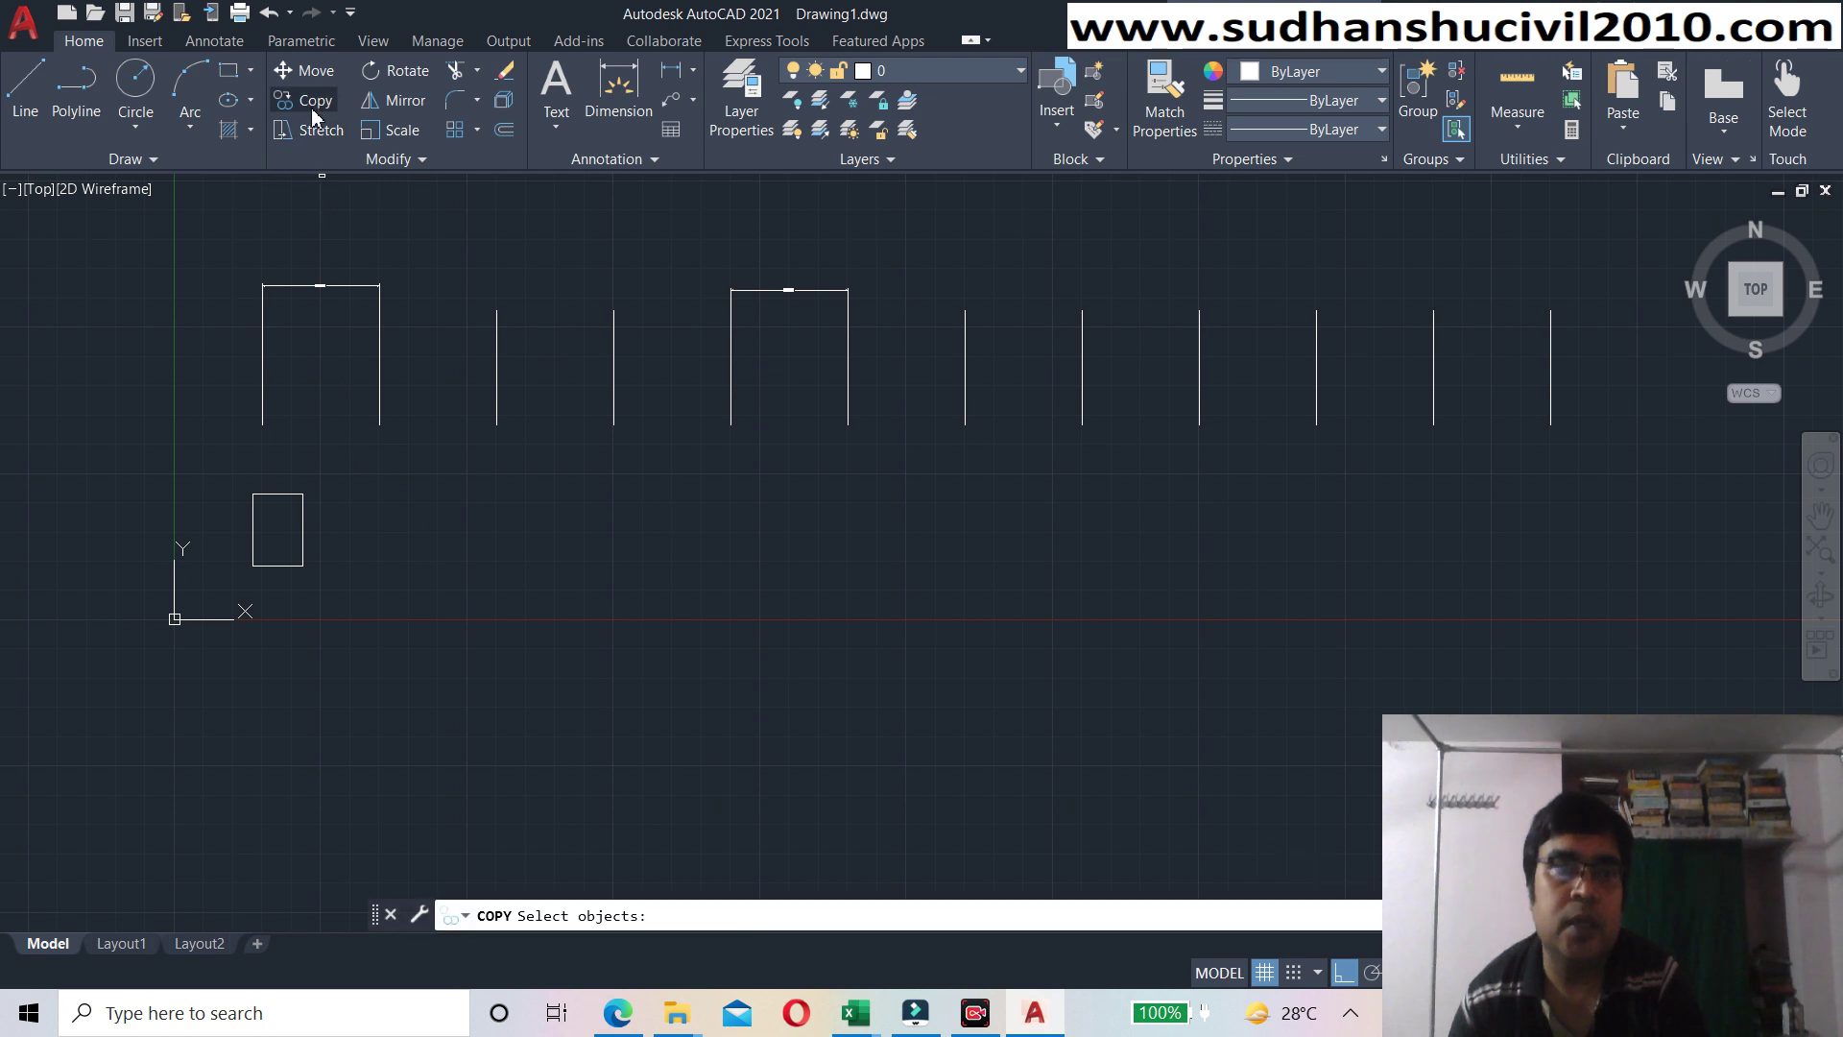
{"action": "left_click", "coordinate": [302, 496]}
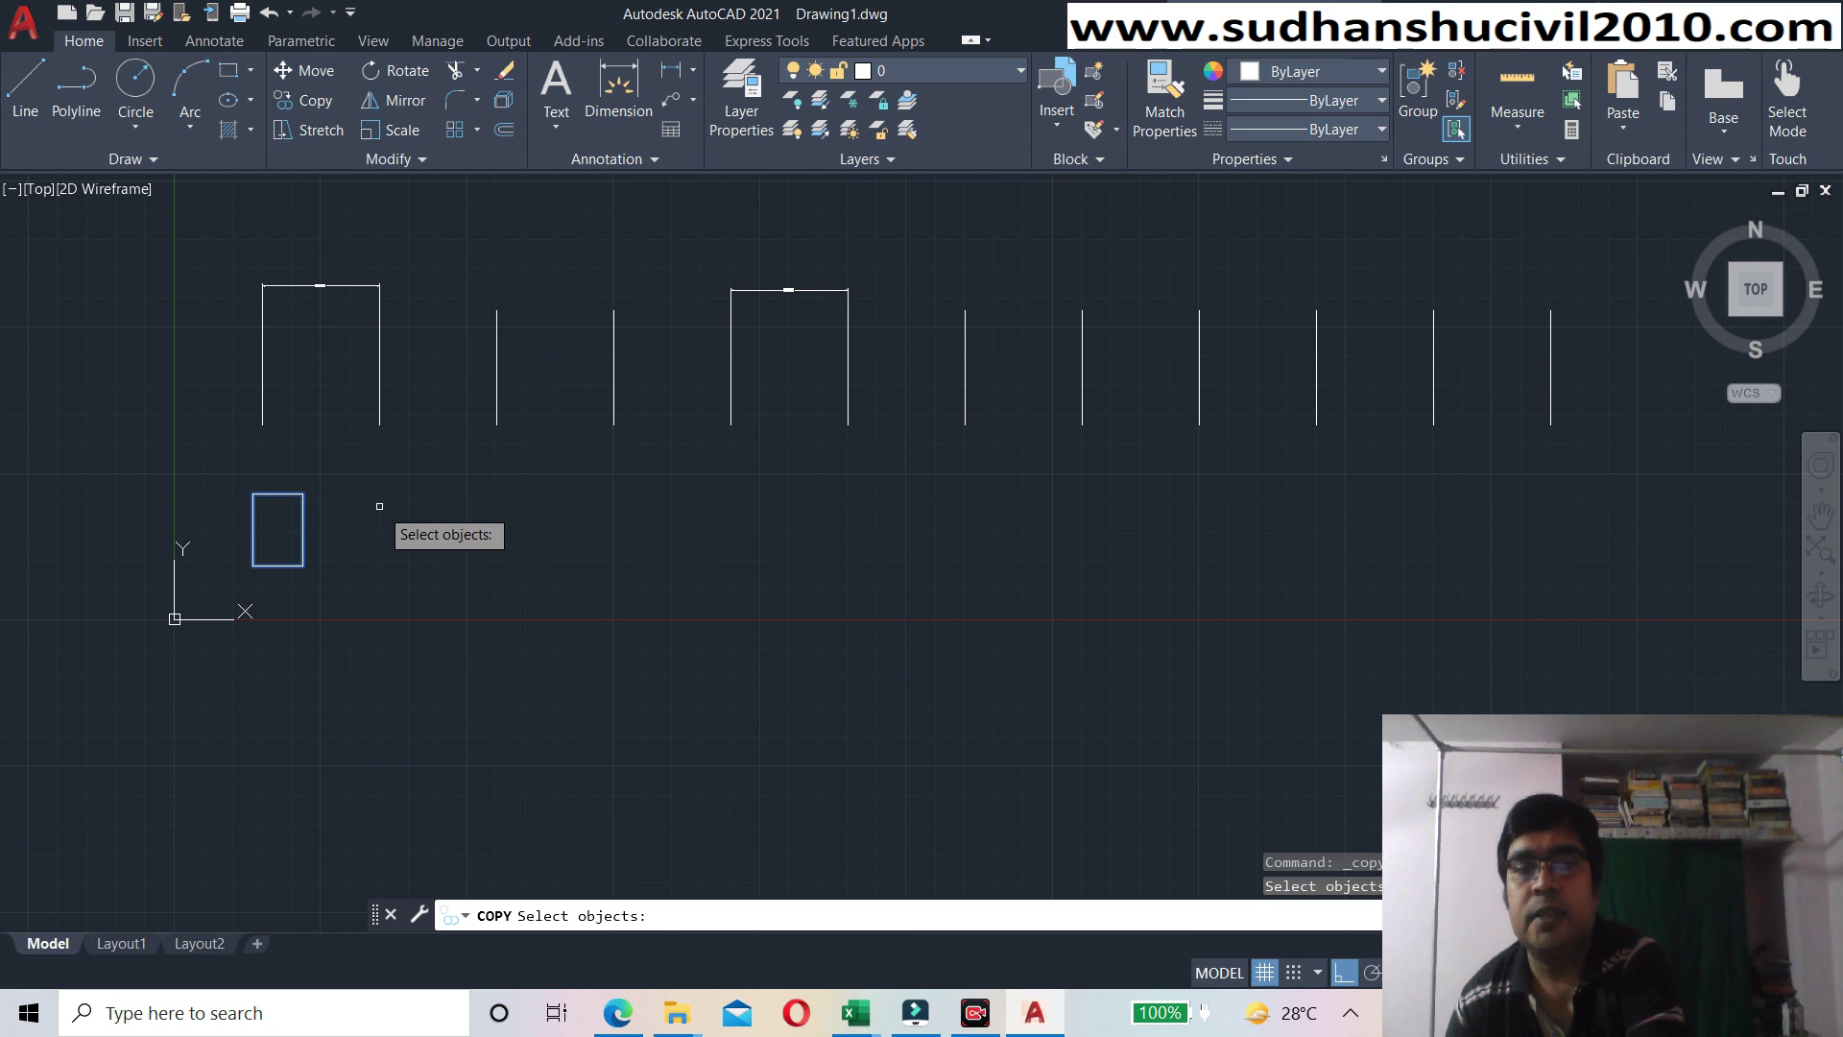
{"action": "key", "text": "Return"}
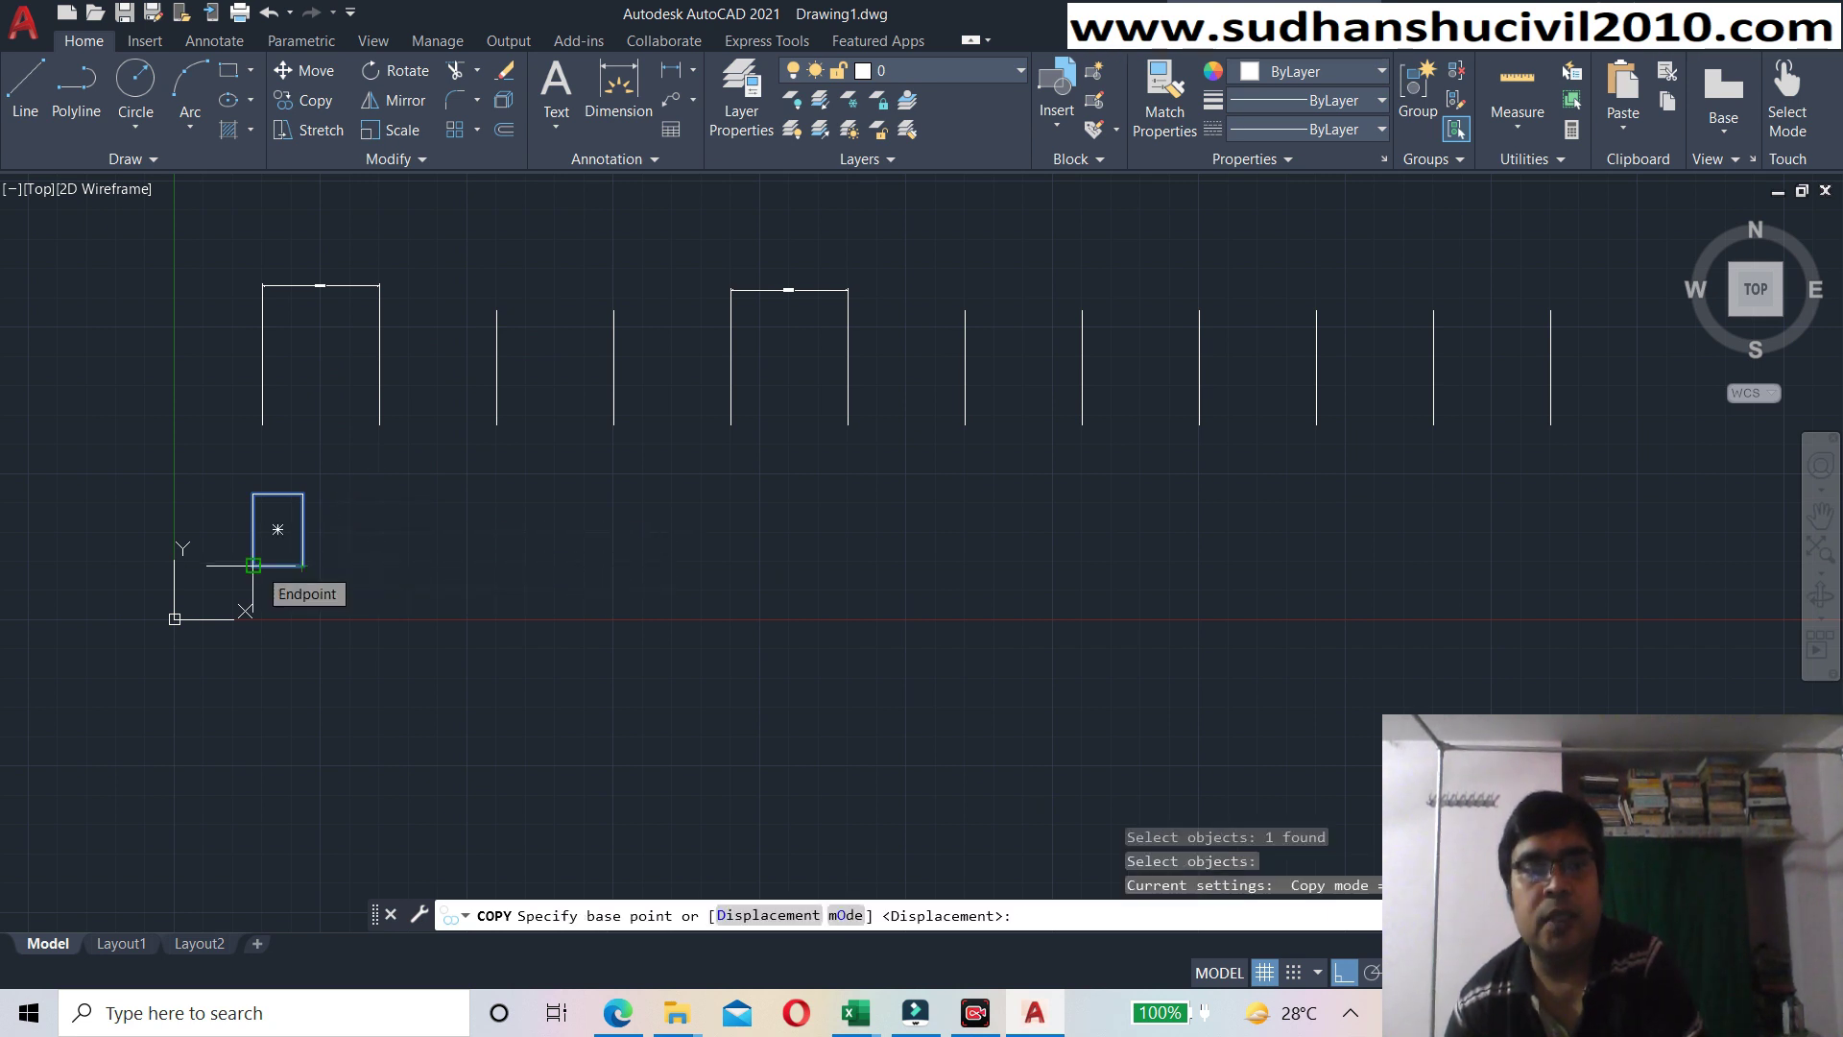
{"action": "left_click", "coordinate": [252, 565]}
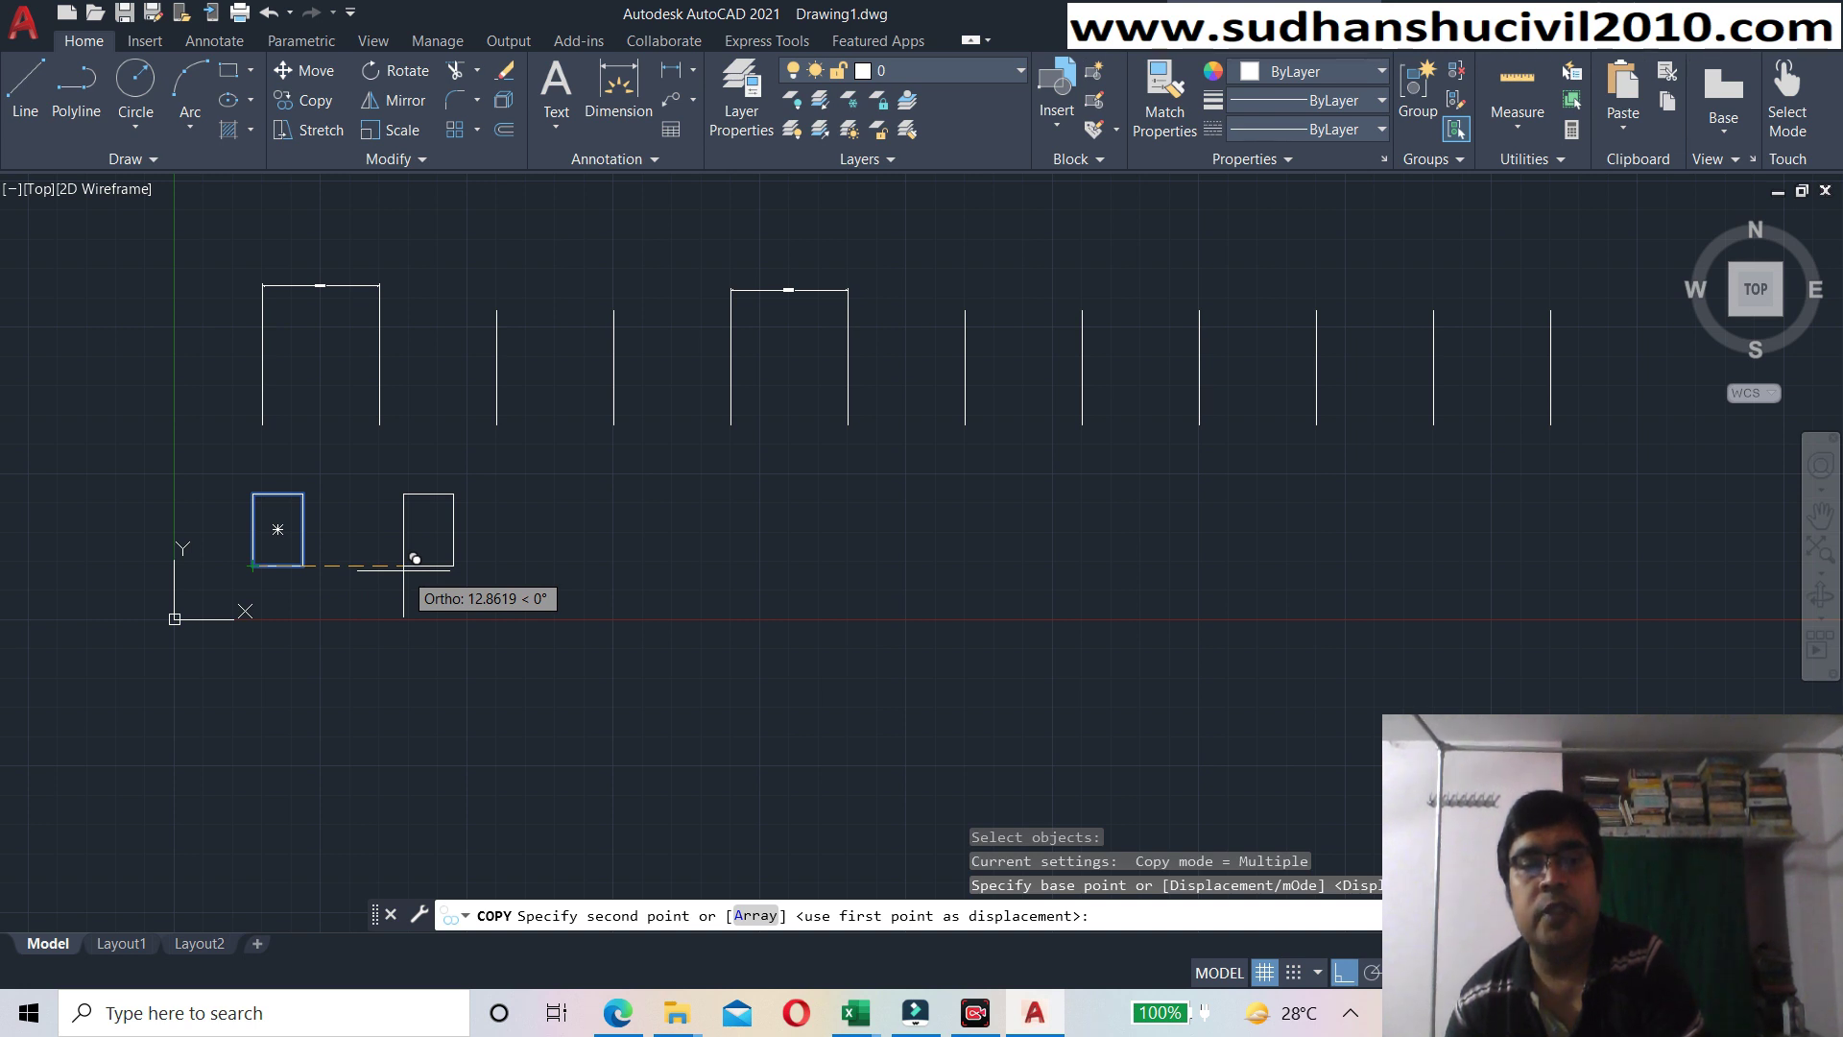
- Array the rectangle into a row of 12 copies spaced 10 units apart
{"action": "type", "text": "a"}
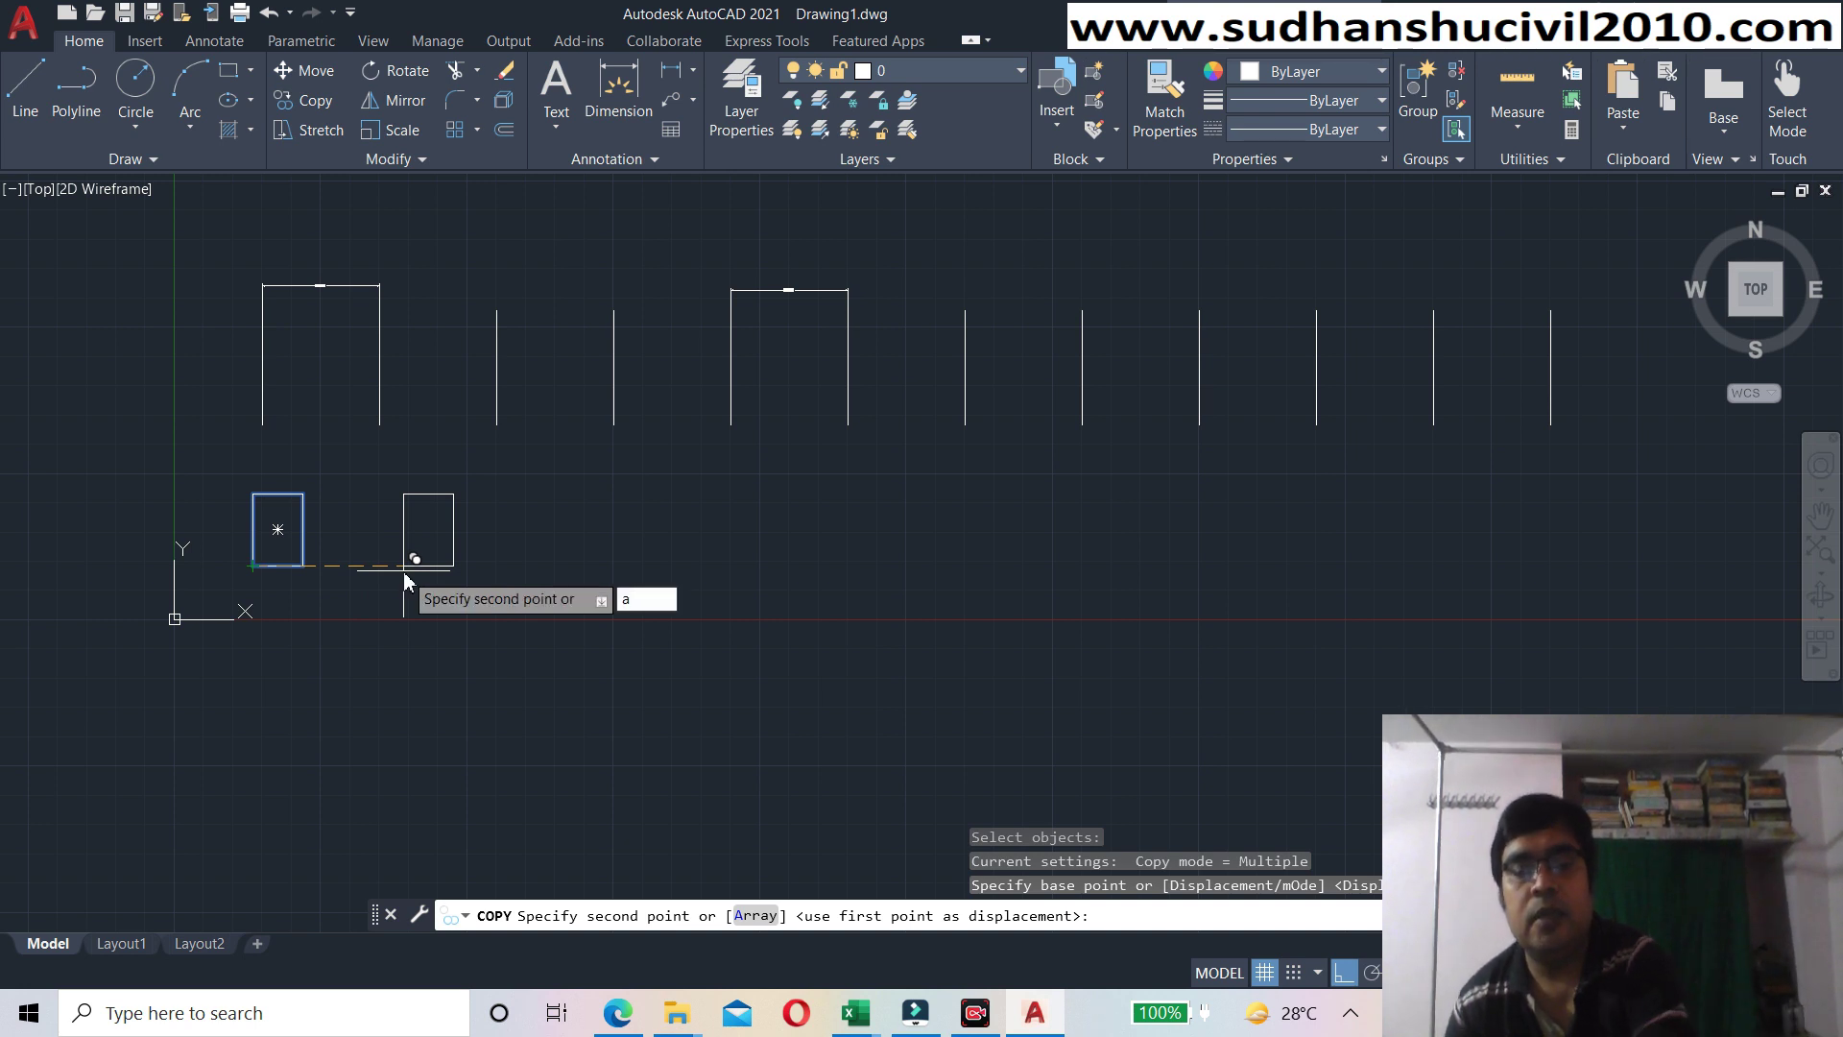
{"action": "key", "text": "Return"}
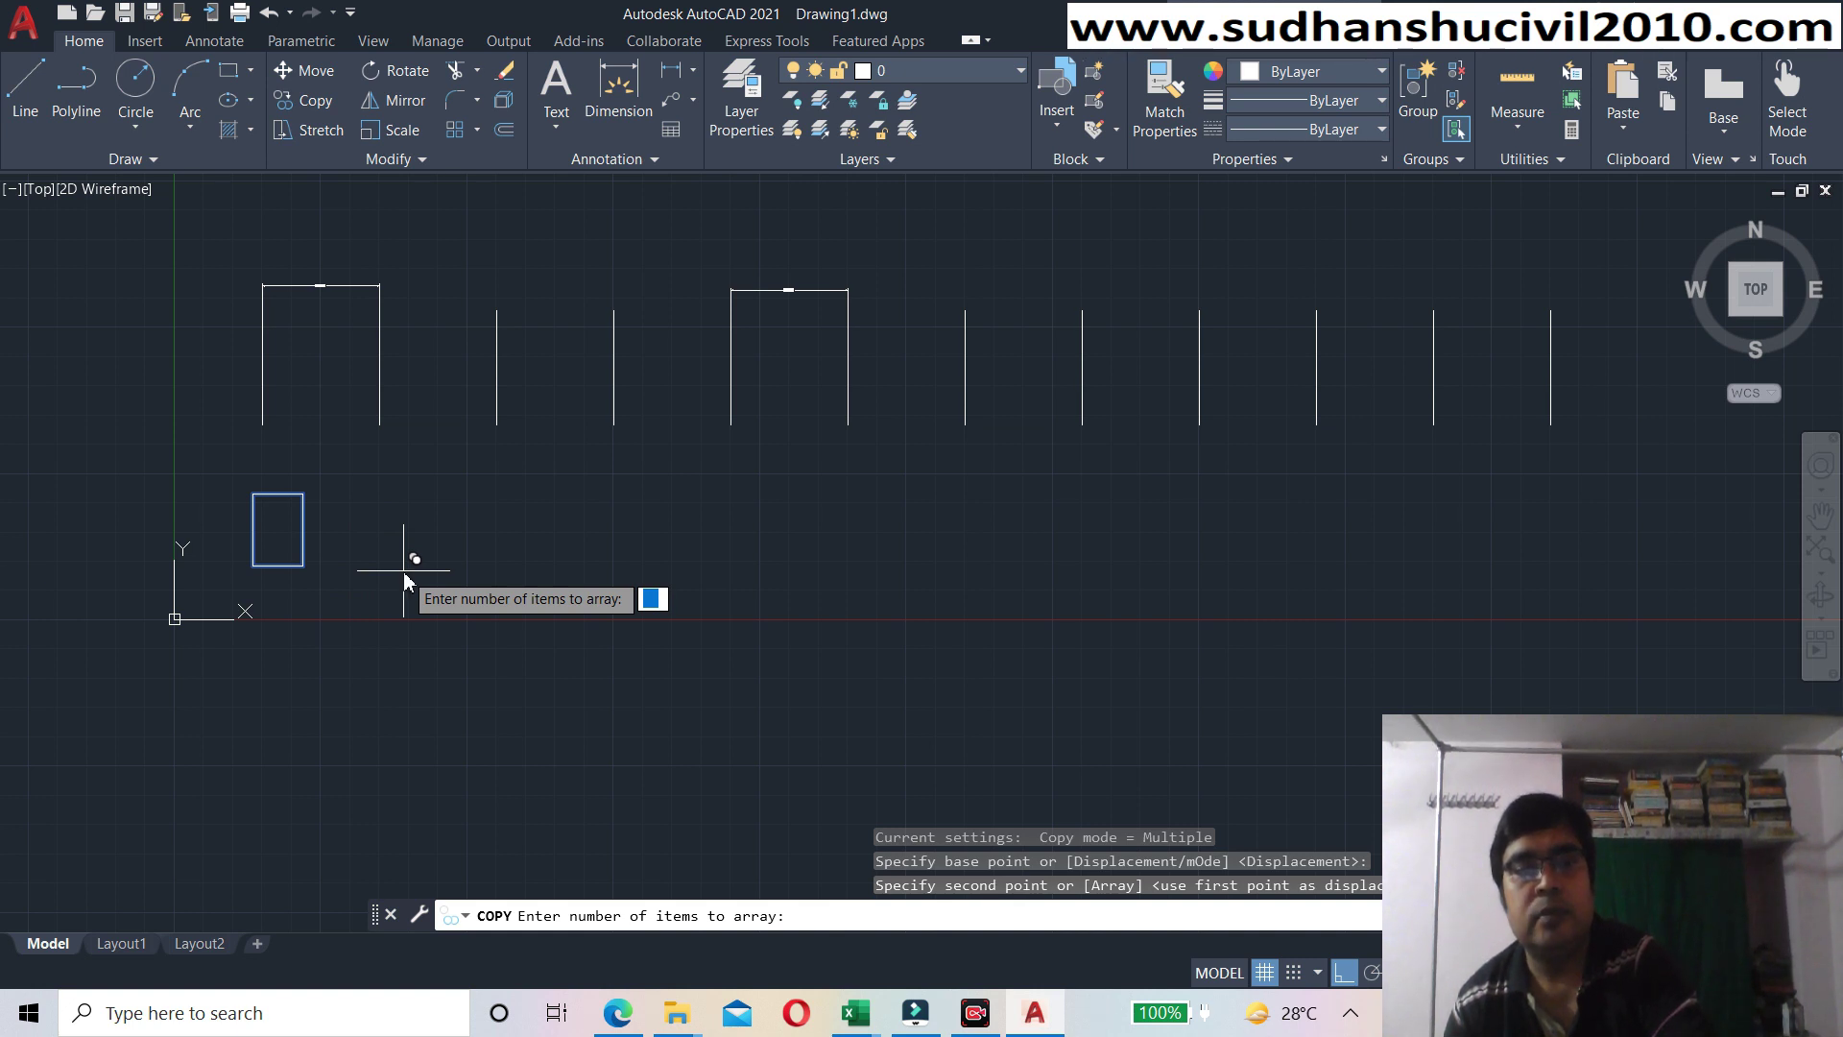
{"action": "type", "text": "12"}
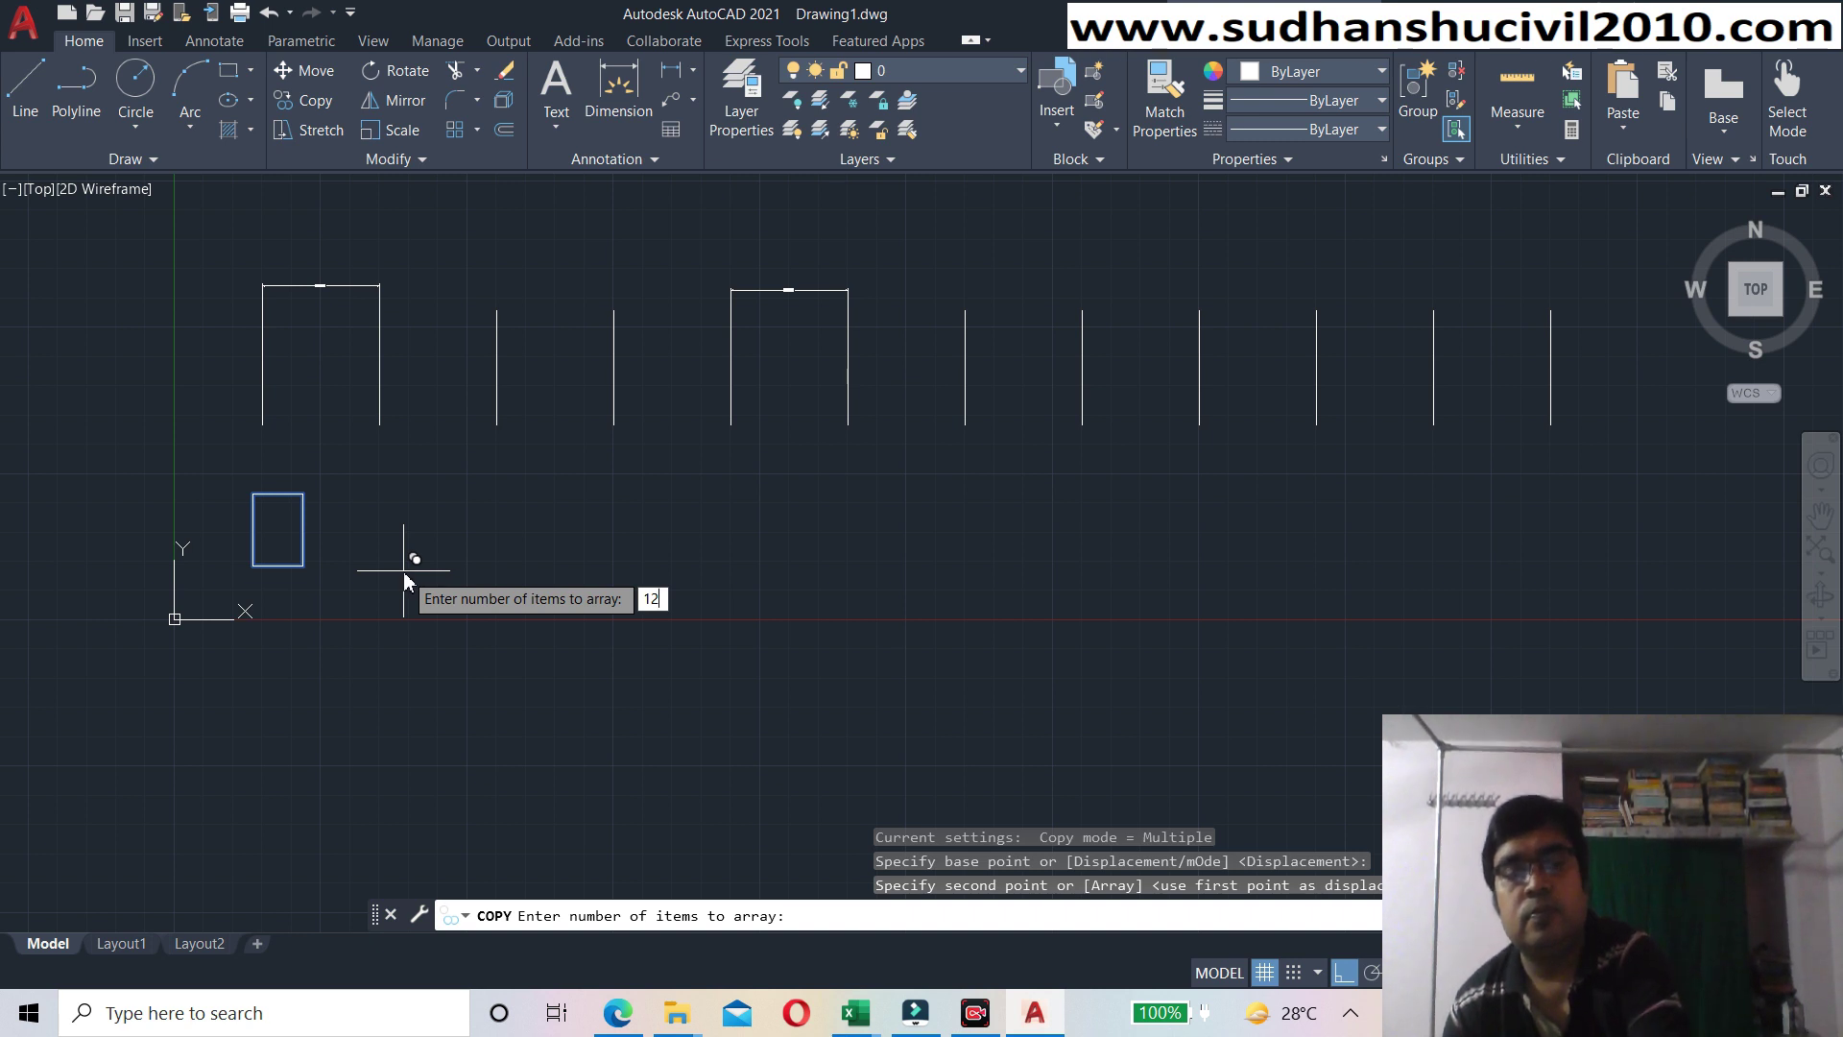
{"action": "key", "text": "Return"}
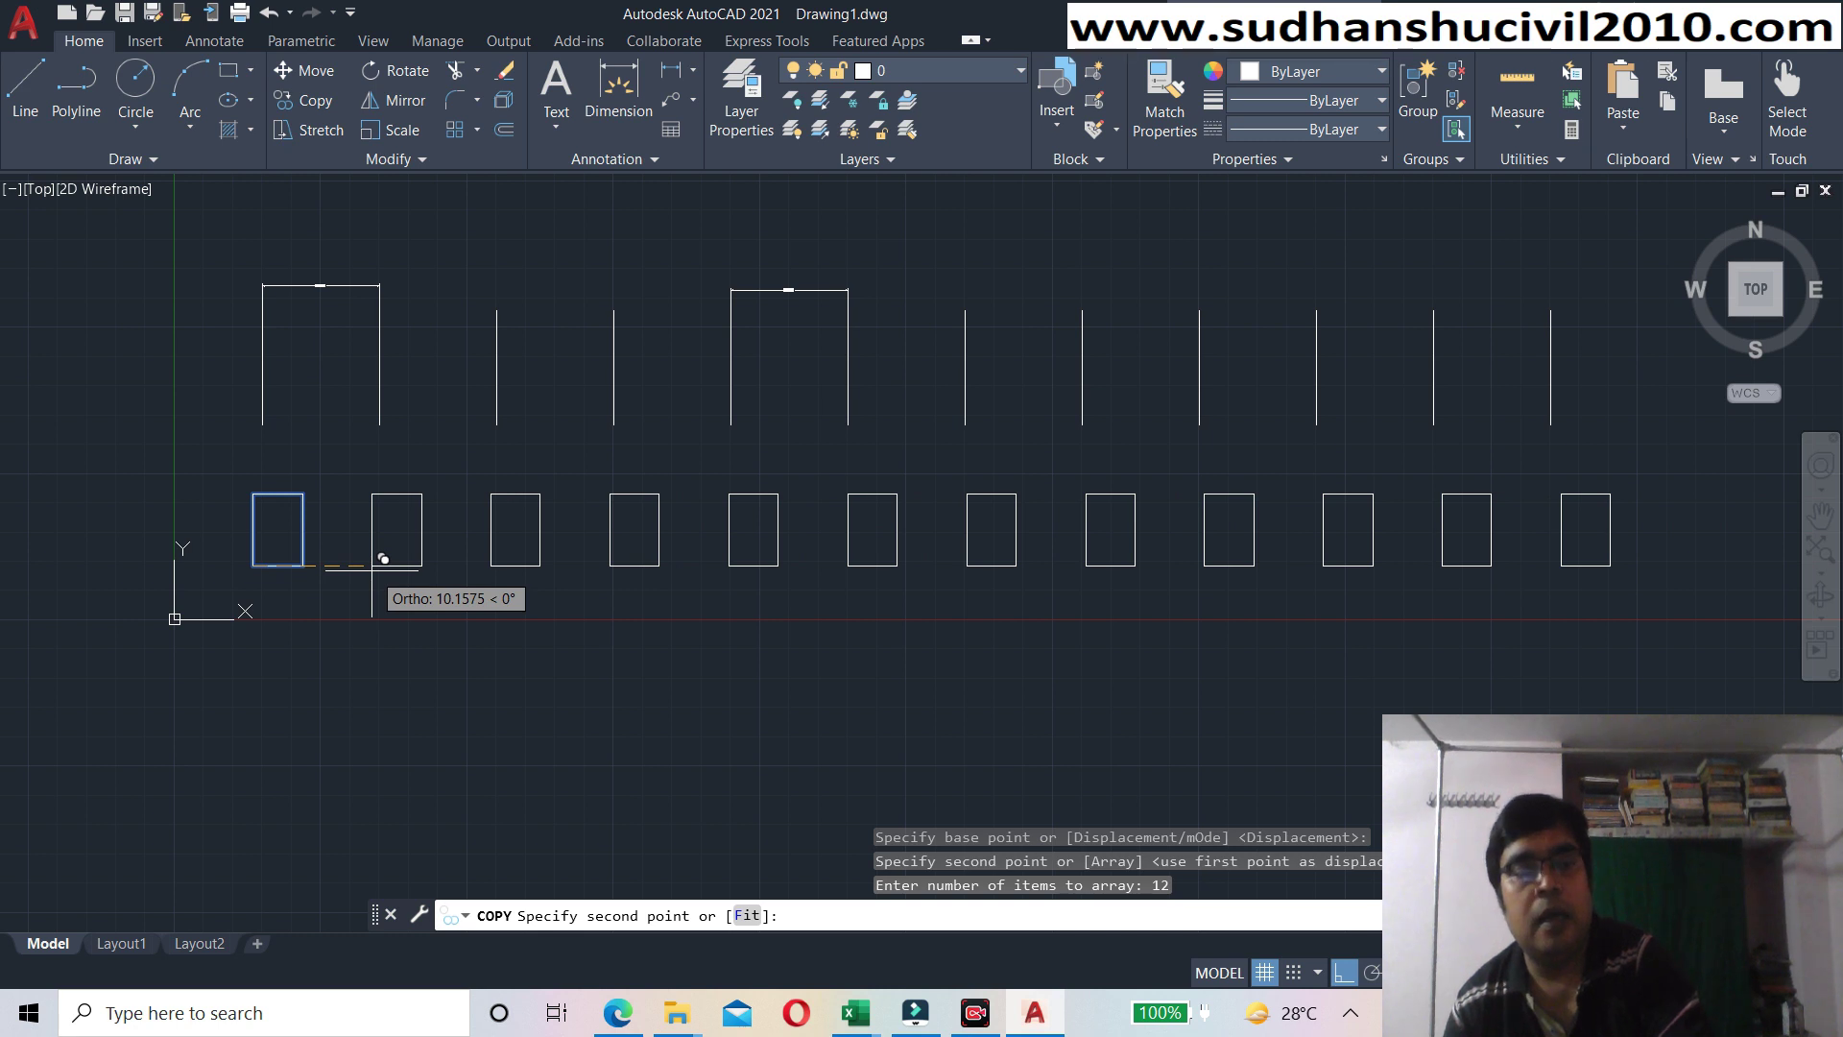
{"action": "type", "text": "10"}
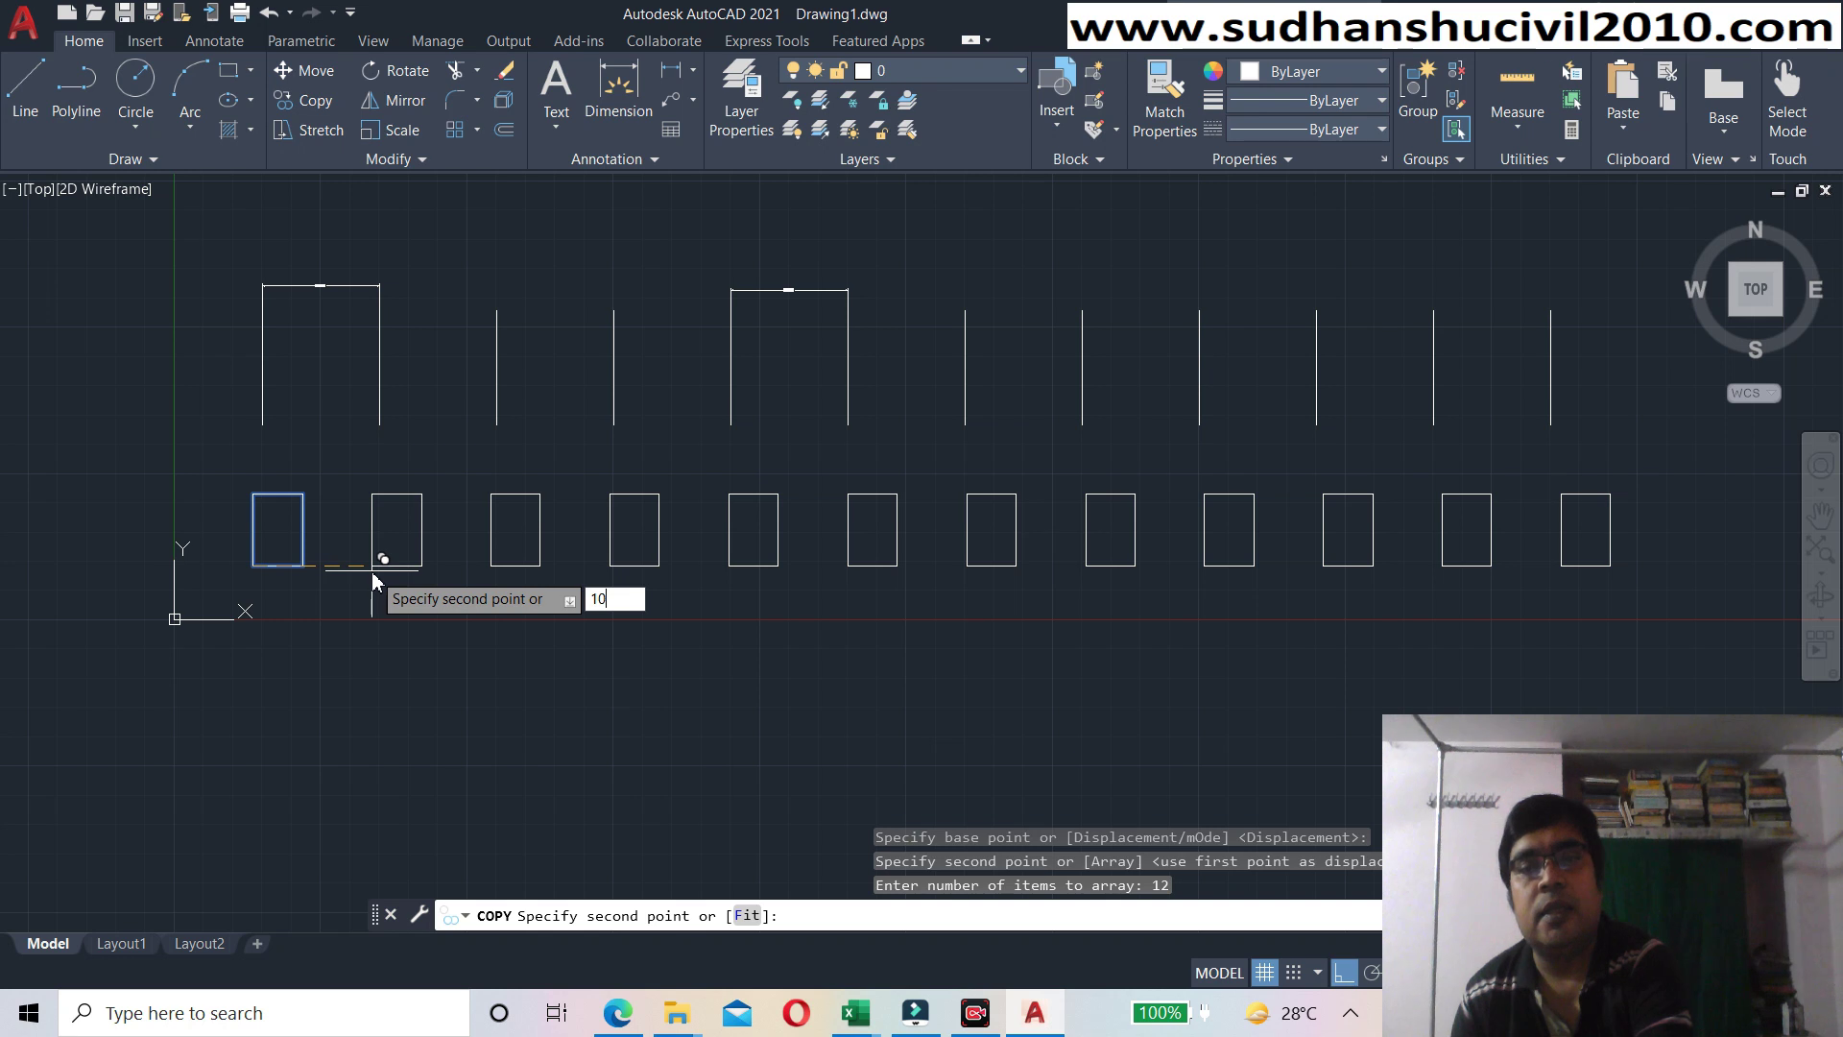
{"action": "key", "text": "Return"}
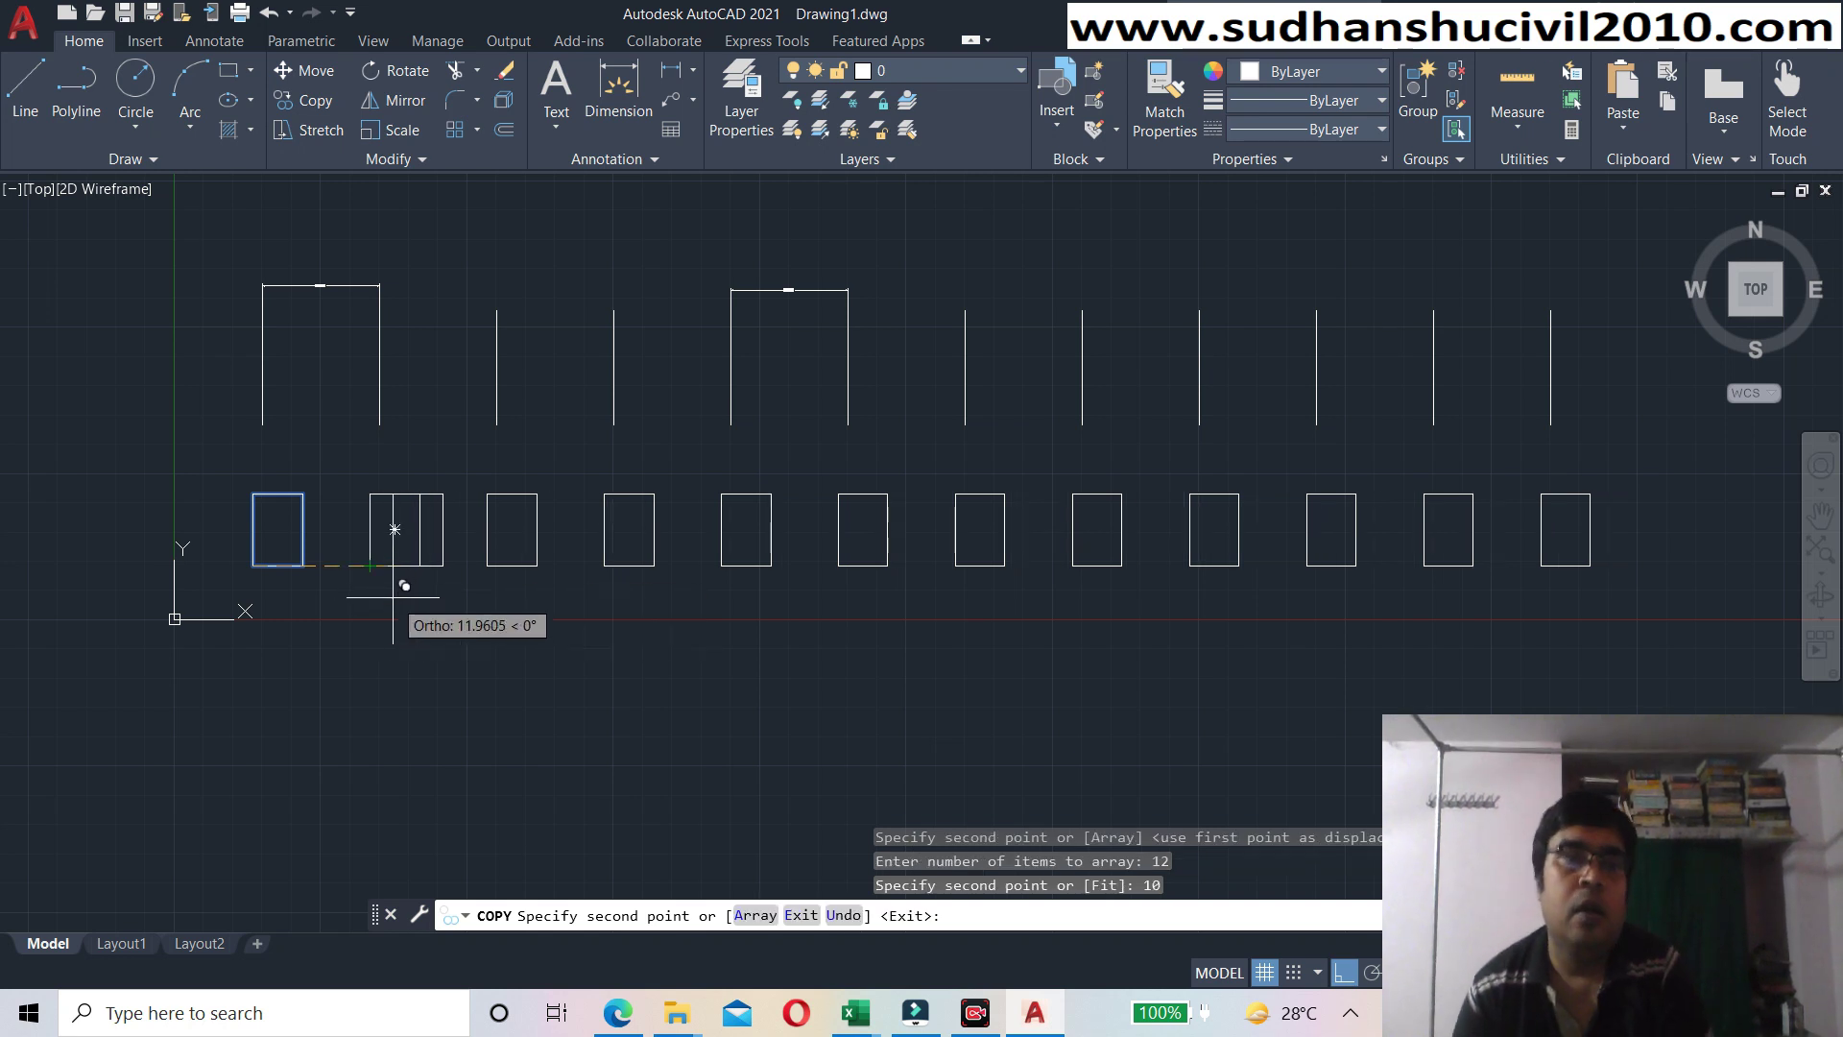
{"action": "key", "text": "Return"}
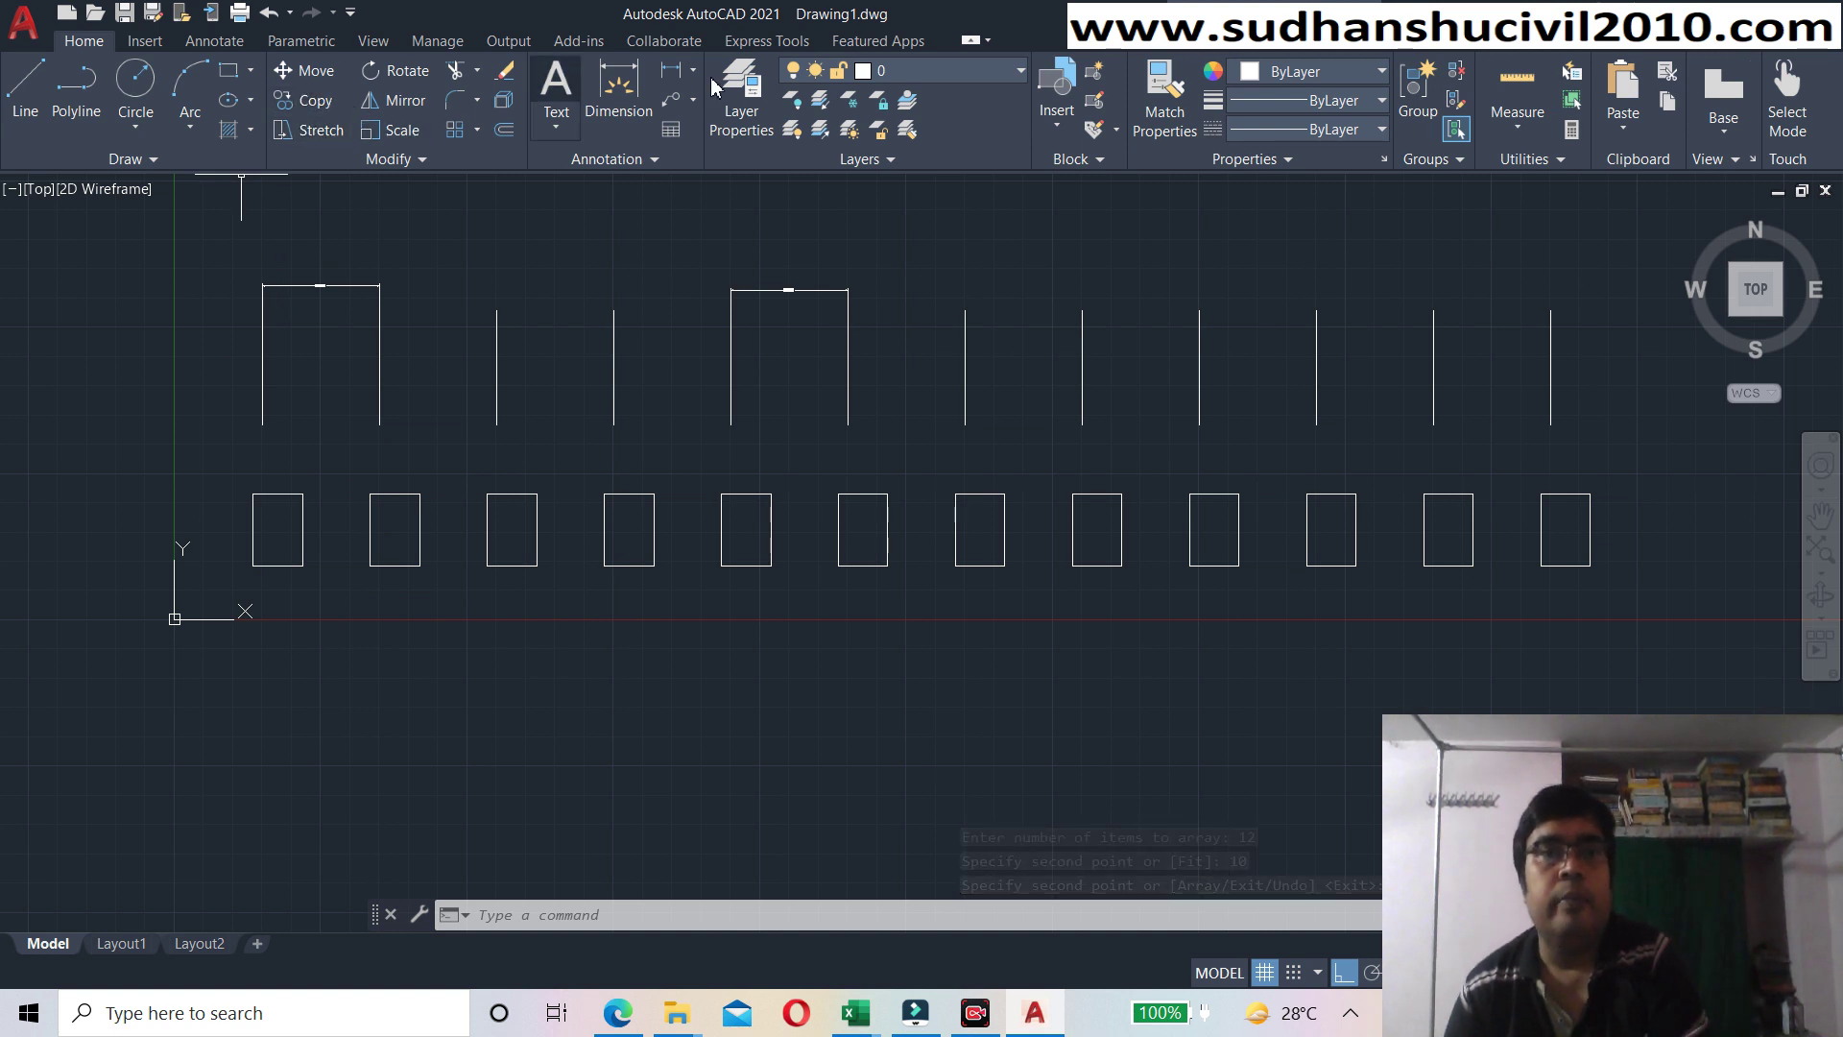
- Dimension the 10.0000 spacing between the first two lower-row rectangles' top-left corners, placed above
{"action": "left_click", "coordinate": [683, 82]}
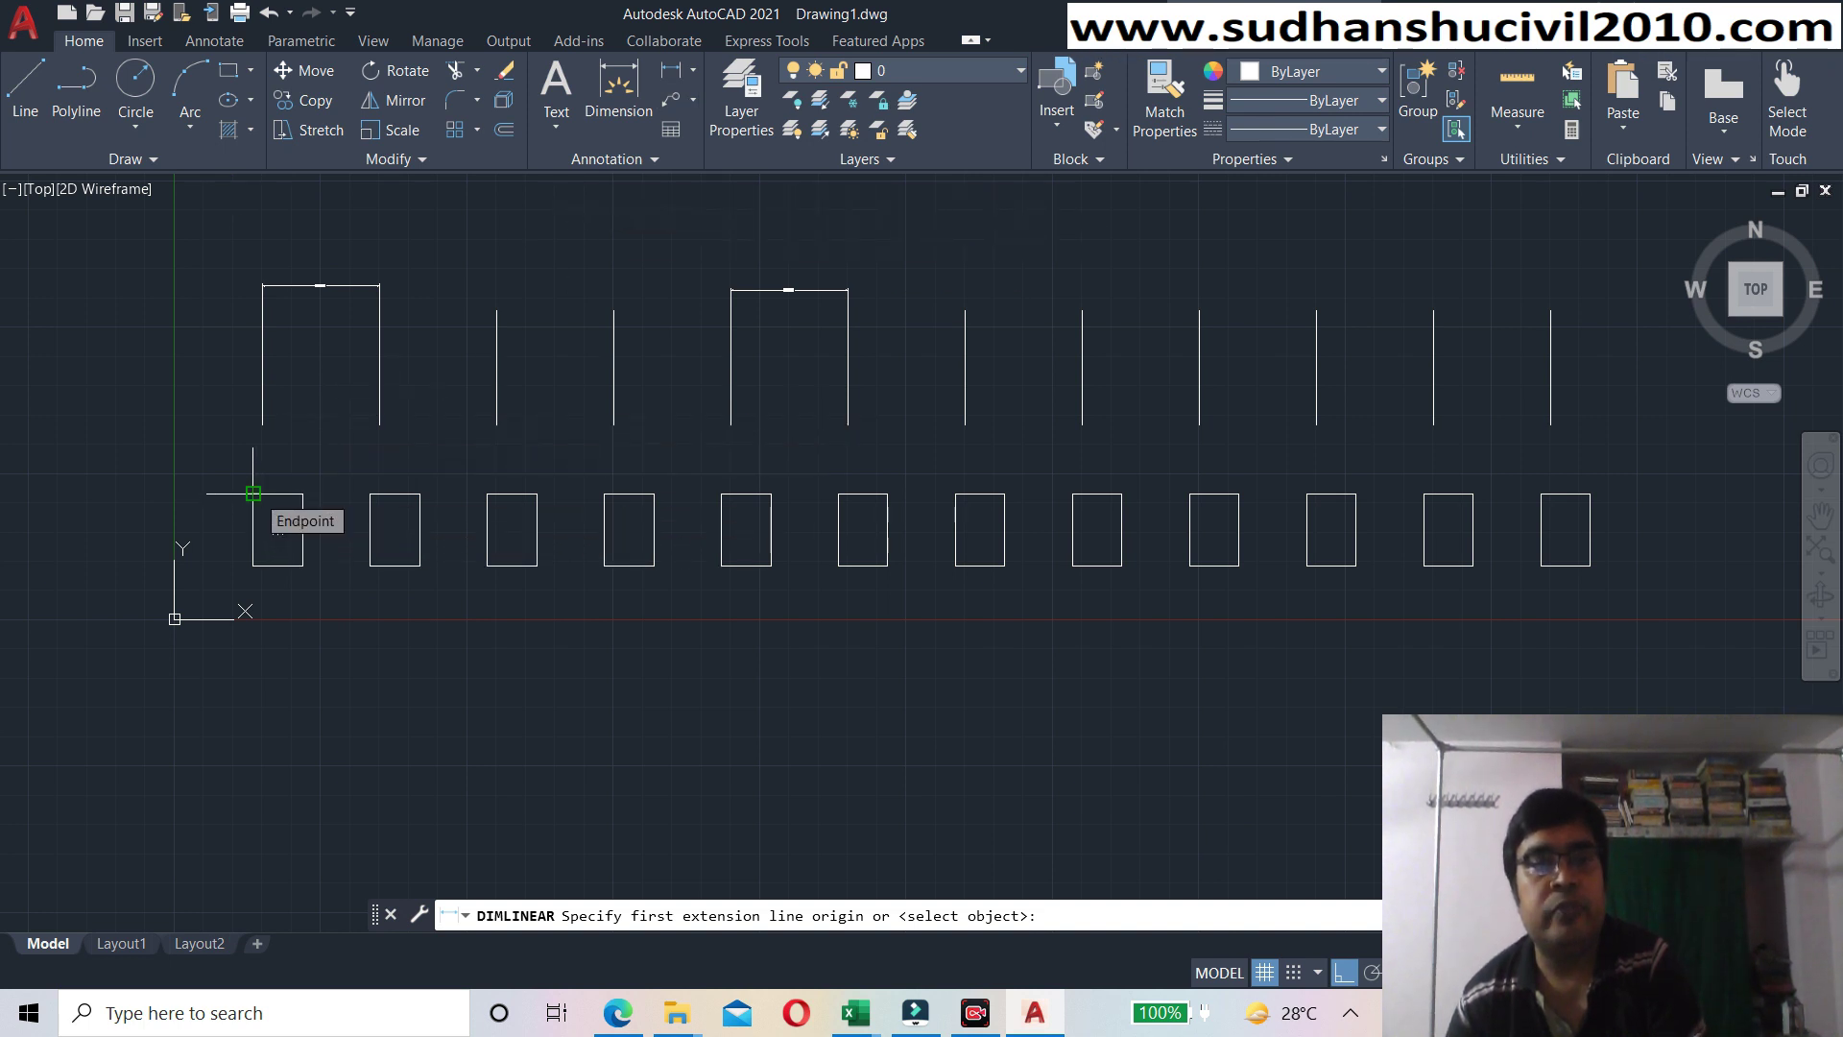
{"action": "left_click", "coordinate": [253, 492]}
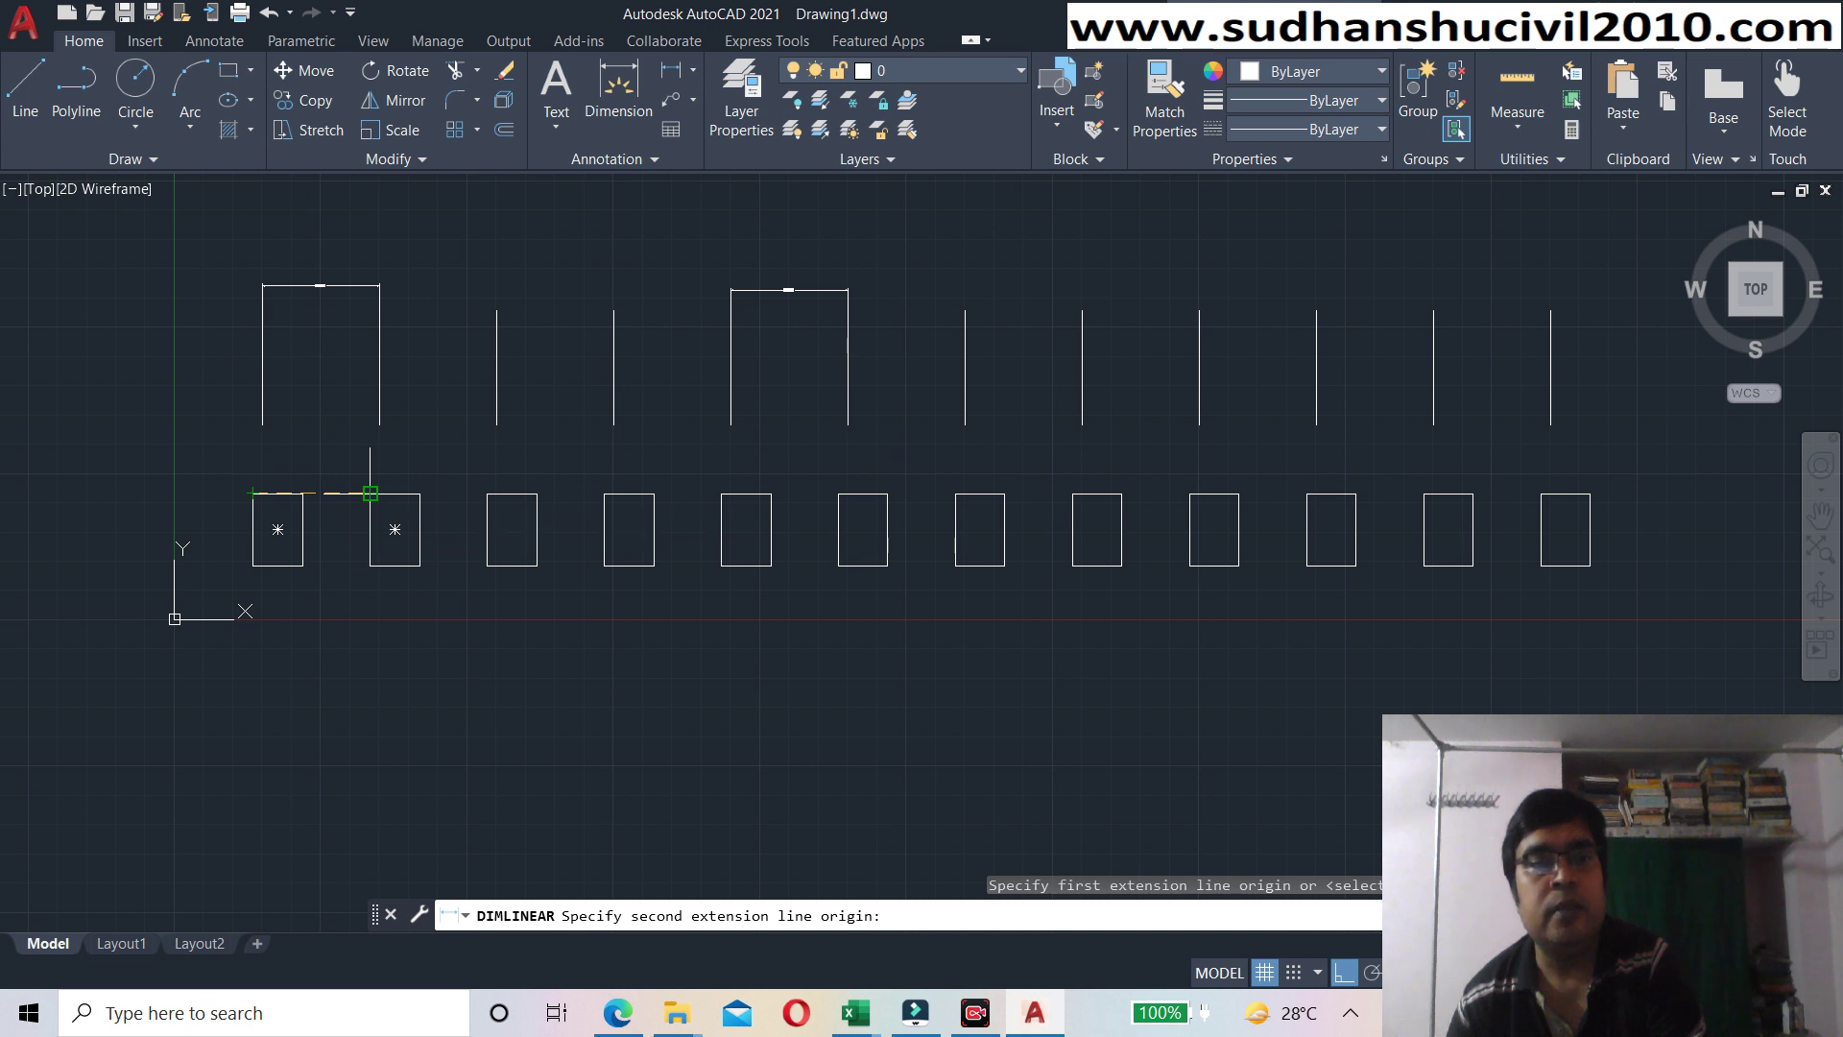
{"action": "left_click", "coordinate": [369, 492]}
{"action": "left_click", "coordinate": [306, 470]}
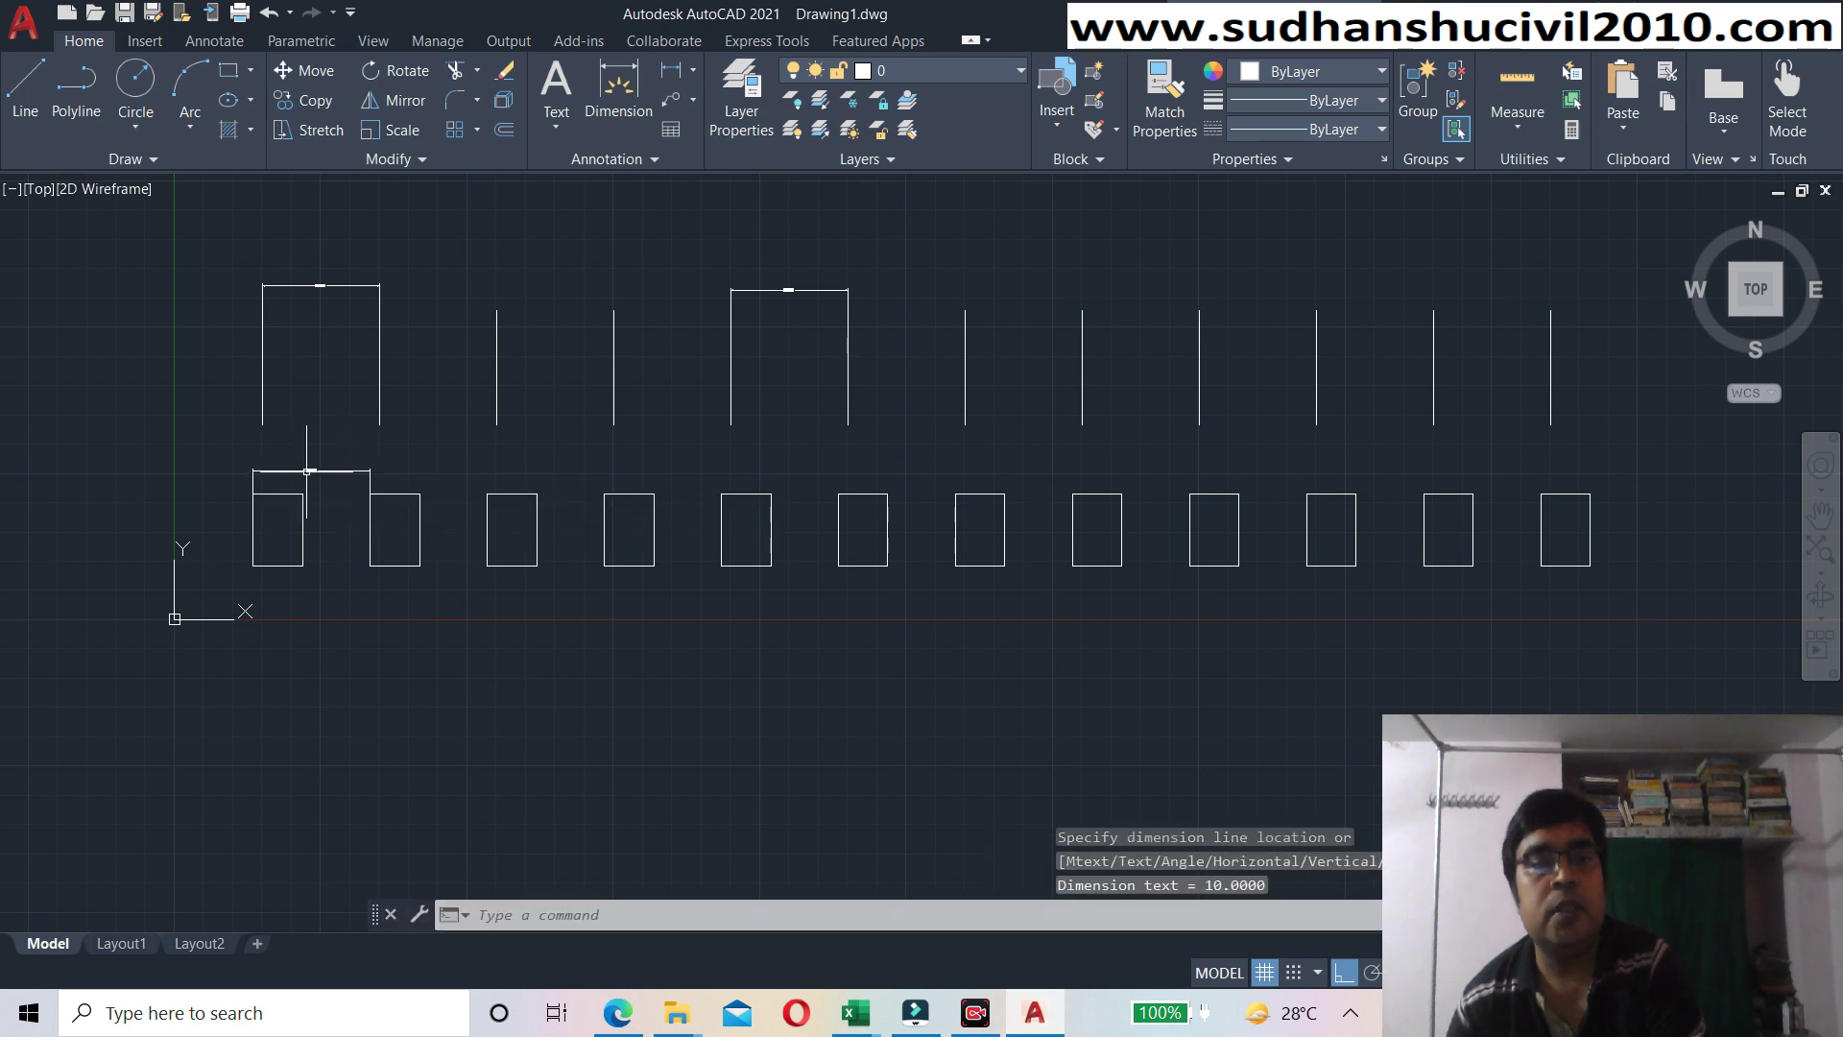
{"action": "scroll", "coordinate": [306, 470], "scroll_direction": "up", "scroll_amount": 6}
{"action": "scroll", "coordinate": [308, 461], "scroll_direction": "up", "scroll_amount": 4}
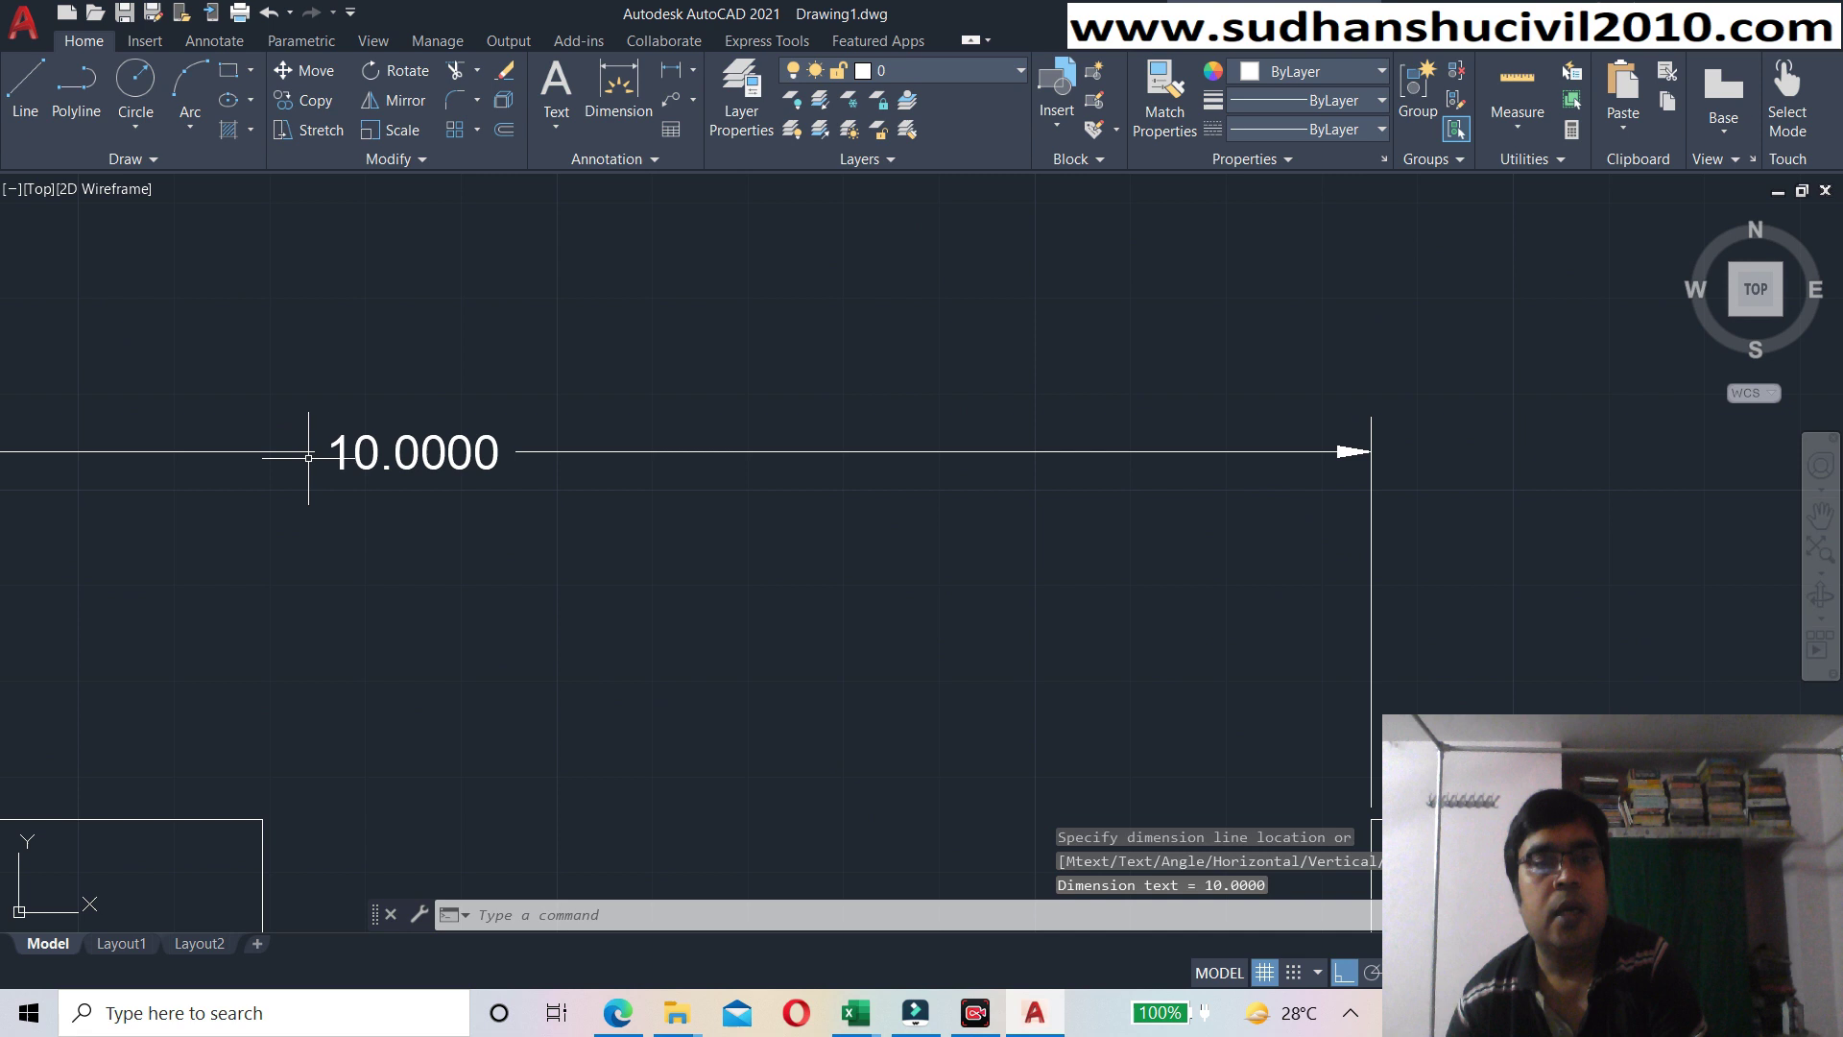
{"action": "scroll", "coordinate": [428, 497], "scroll_direction": "down", "scroll_amount": 3}
{"action": "scroll", "coordinate": [451, 528], "scroll_direction": "down", "scroll_amount": 3}
{"action": "scroll", "coordinate": [465, 553], "scroll_direction": "down", "scroll_amount": 3}
{"action": "middle_click_drag", "start_coordinate": [464, 553], "coordinate": [350, 524]}
{"action": "scroll", "coordinate": [327, 534], "scroll_direction": "down", "scroll_amount": 4}
{"action": "scroll", "coordinate": [438, 588], "scroll_direction": "up", "scroll_amount": 4}
{"action": "middle_click_drag", "start_coordinate": [439, 588], "coordinate": [453, 530]}
{"action": "scroll", "coordinate": [453, 530], "scroll_direction": "down", "scroll_amount": 1}
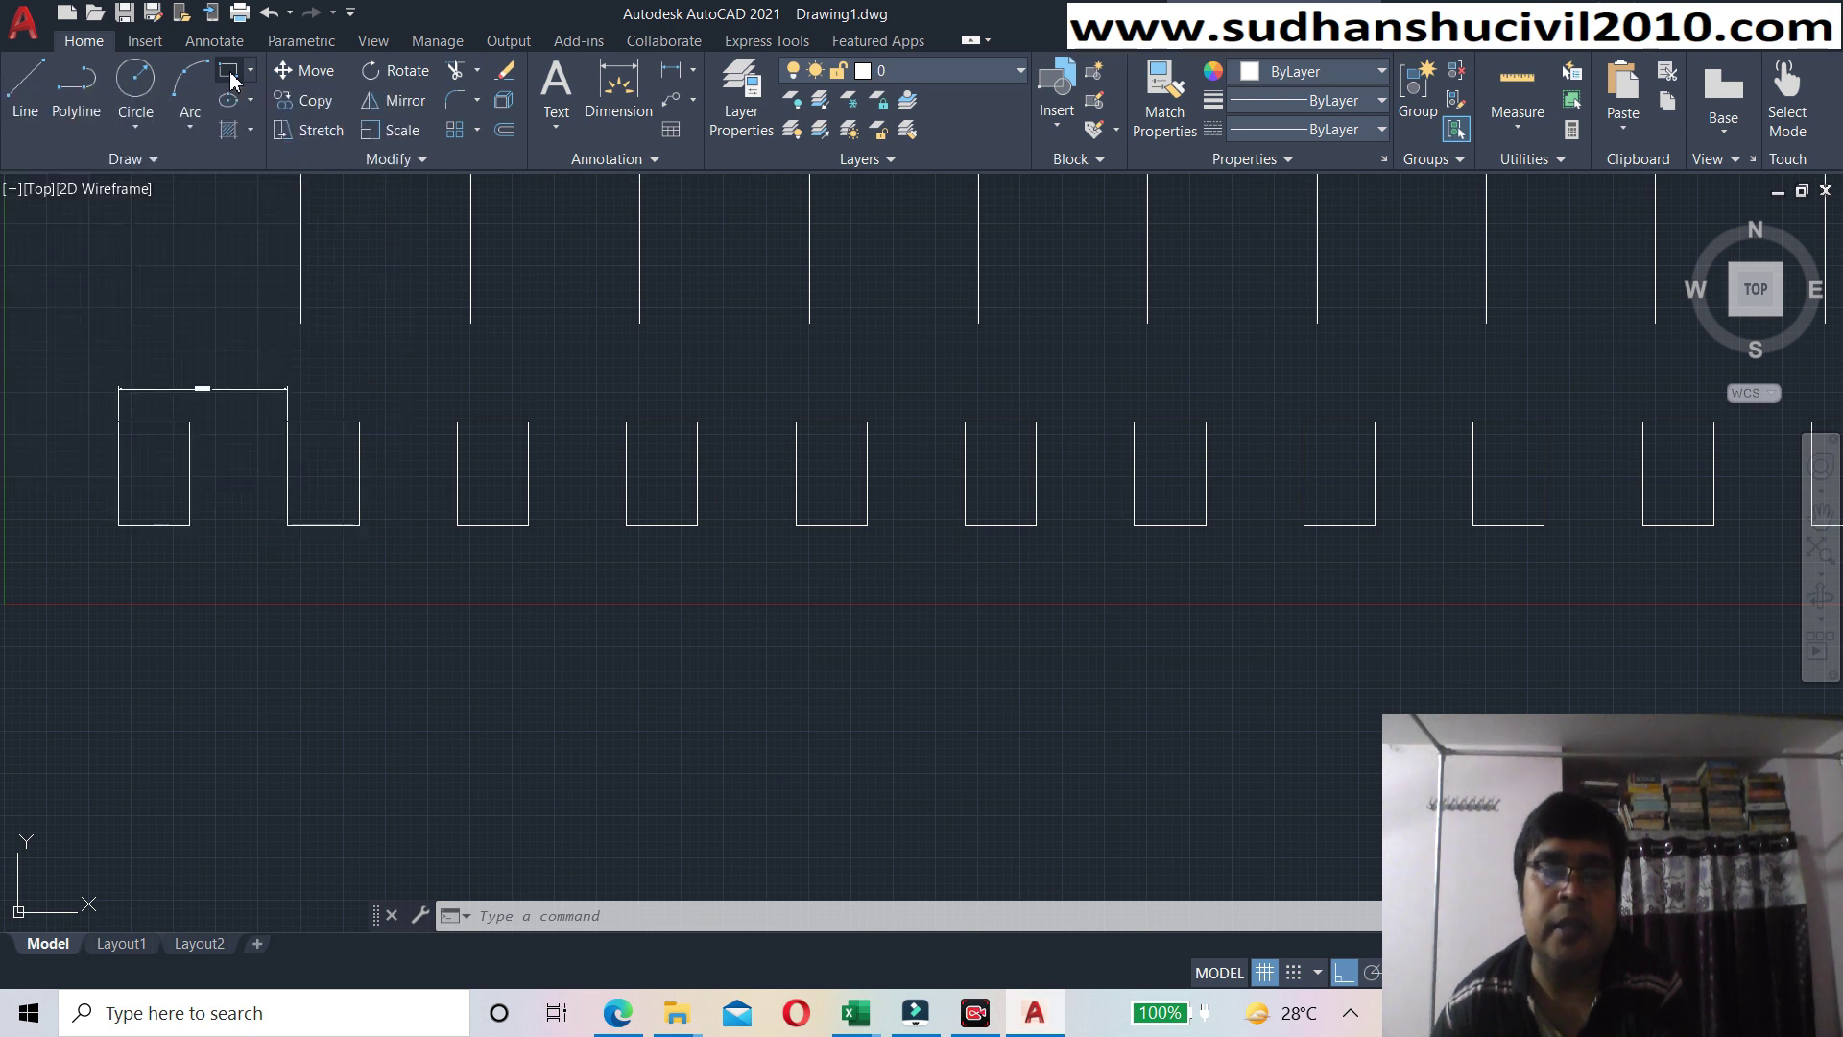
- Draw a wide rectangle below the rows using two opposite corners
{"action": "left_click", "coordinate": [230, 72]}
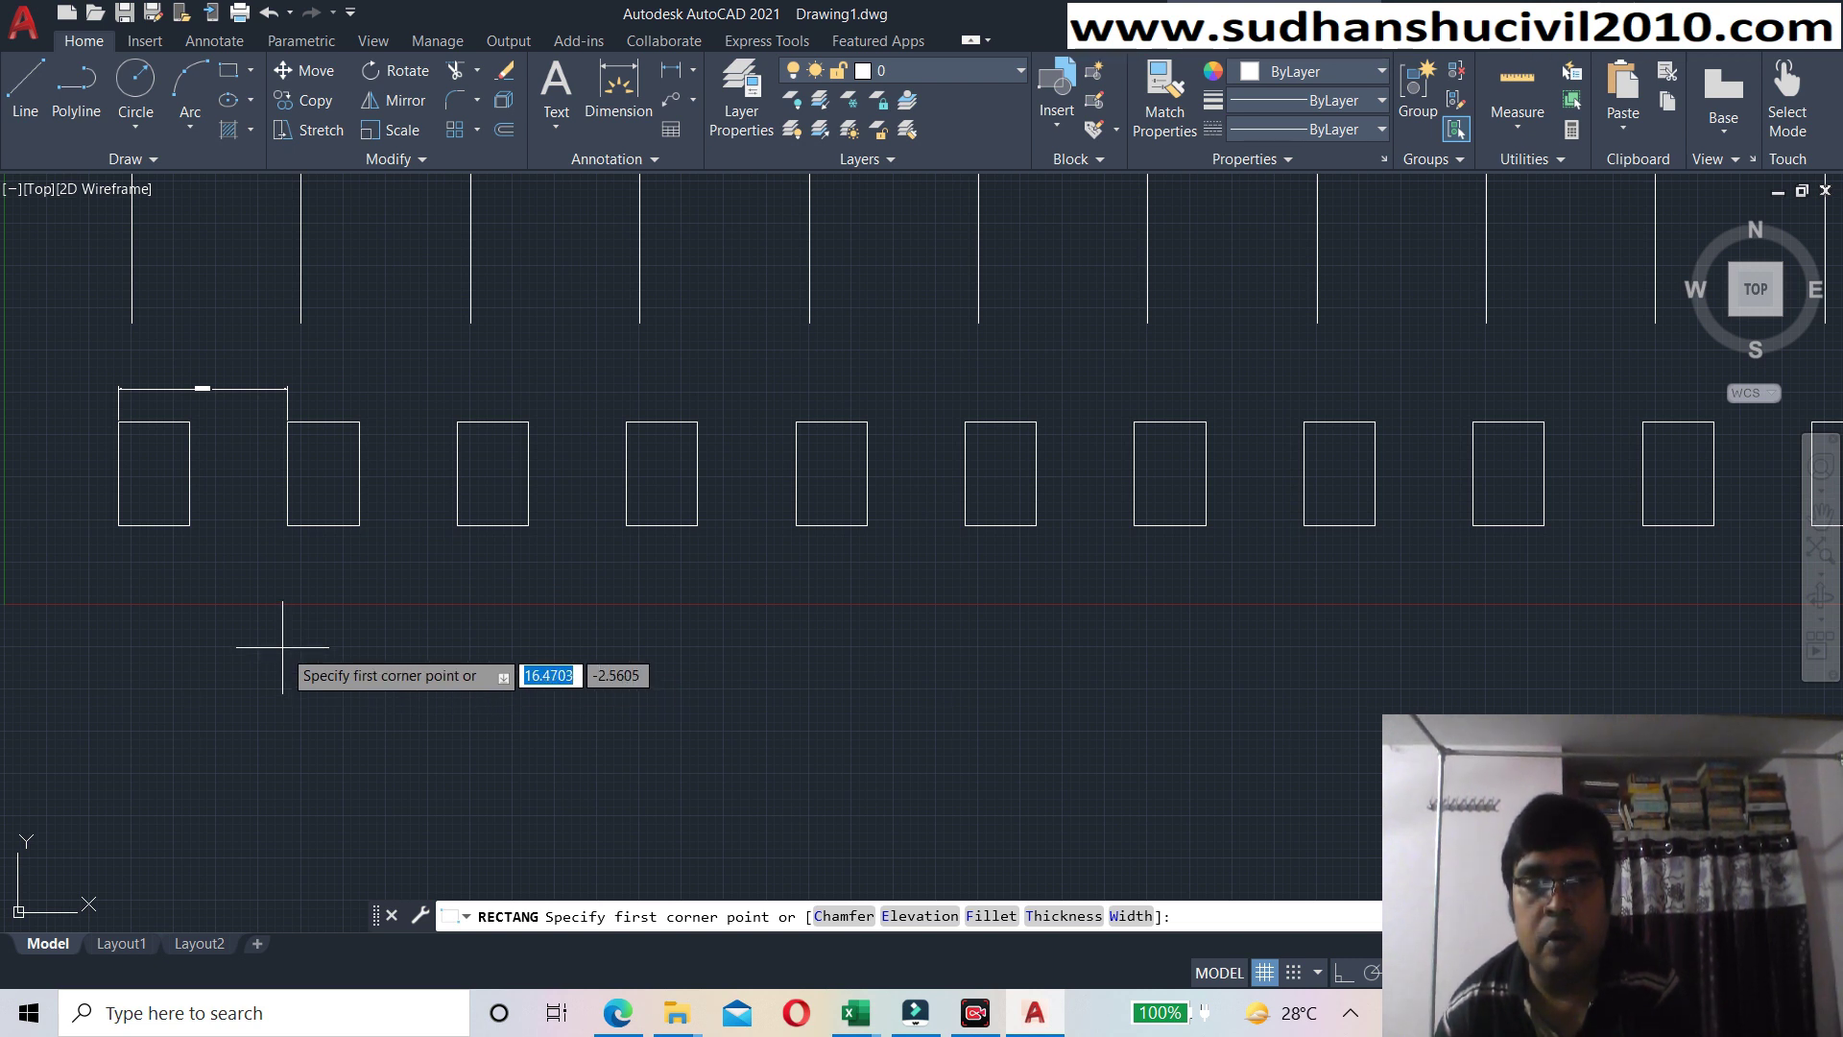
{"action": "left_click", "coordinate": [283, 647]}
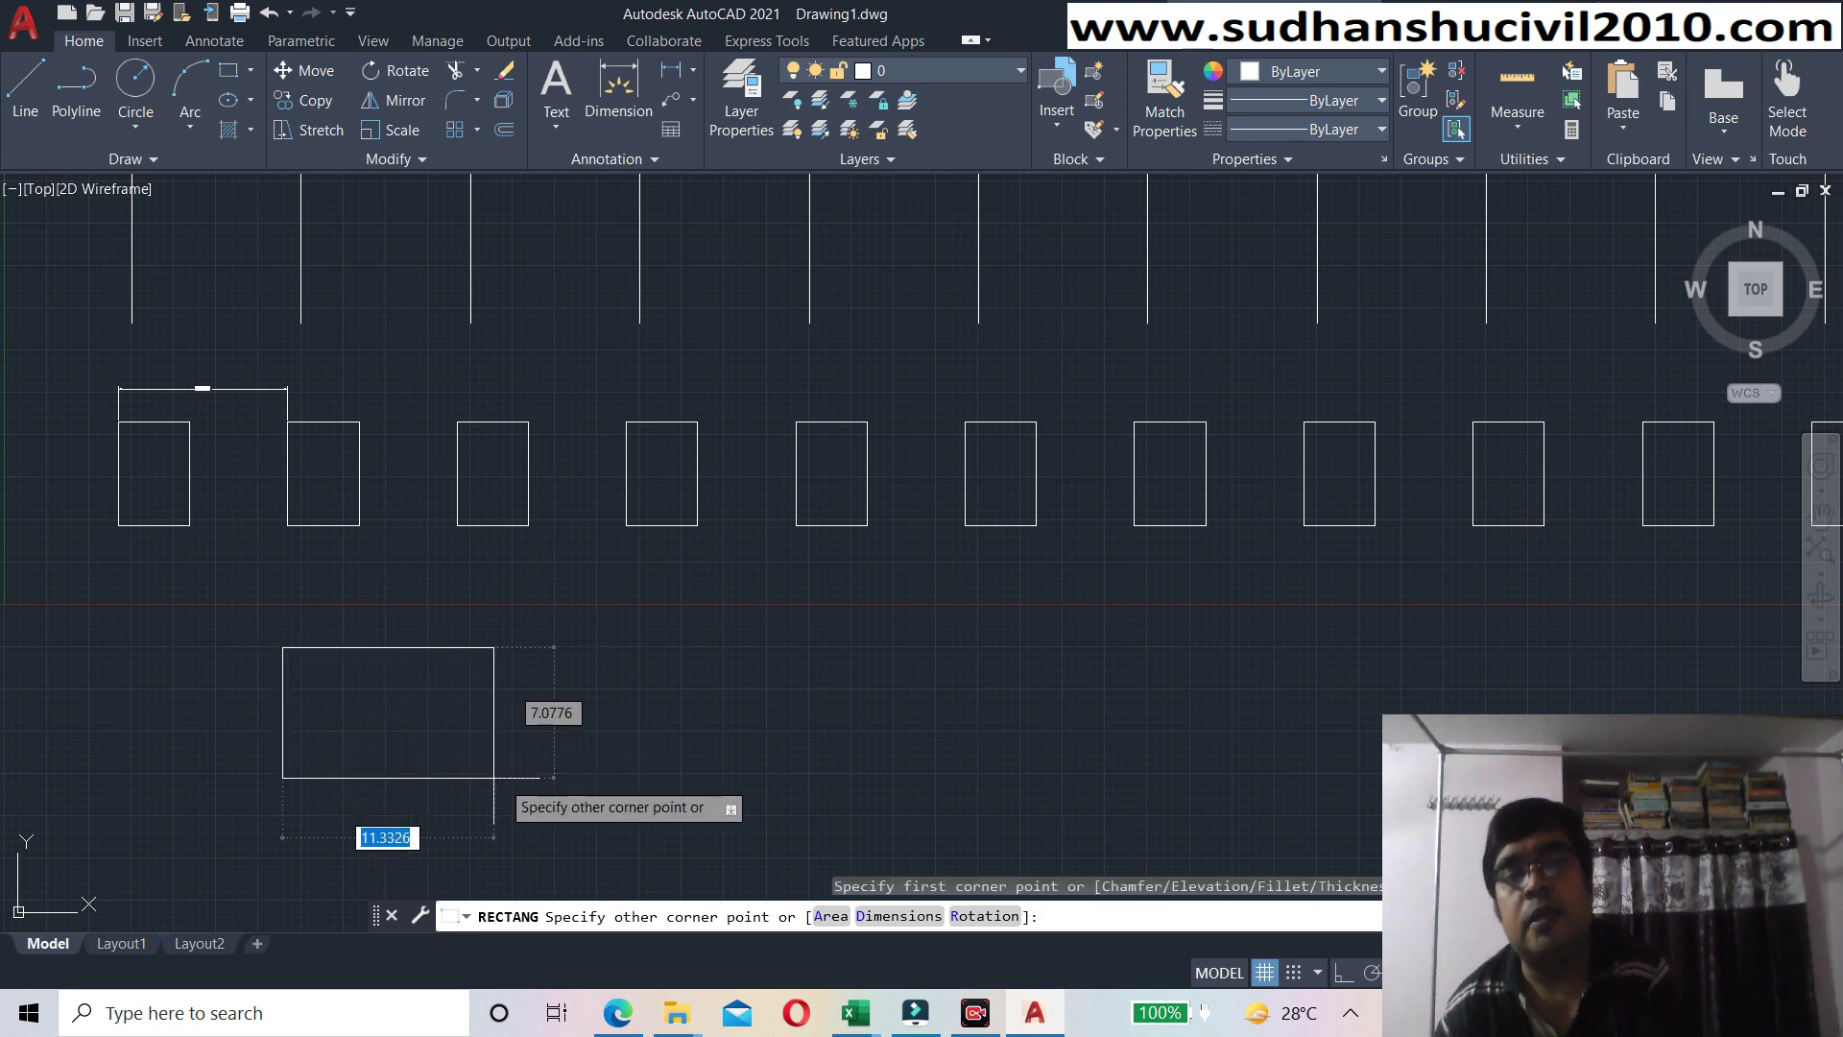
{"action": "left_click", "coordinate": [640, 813]}
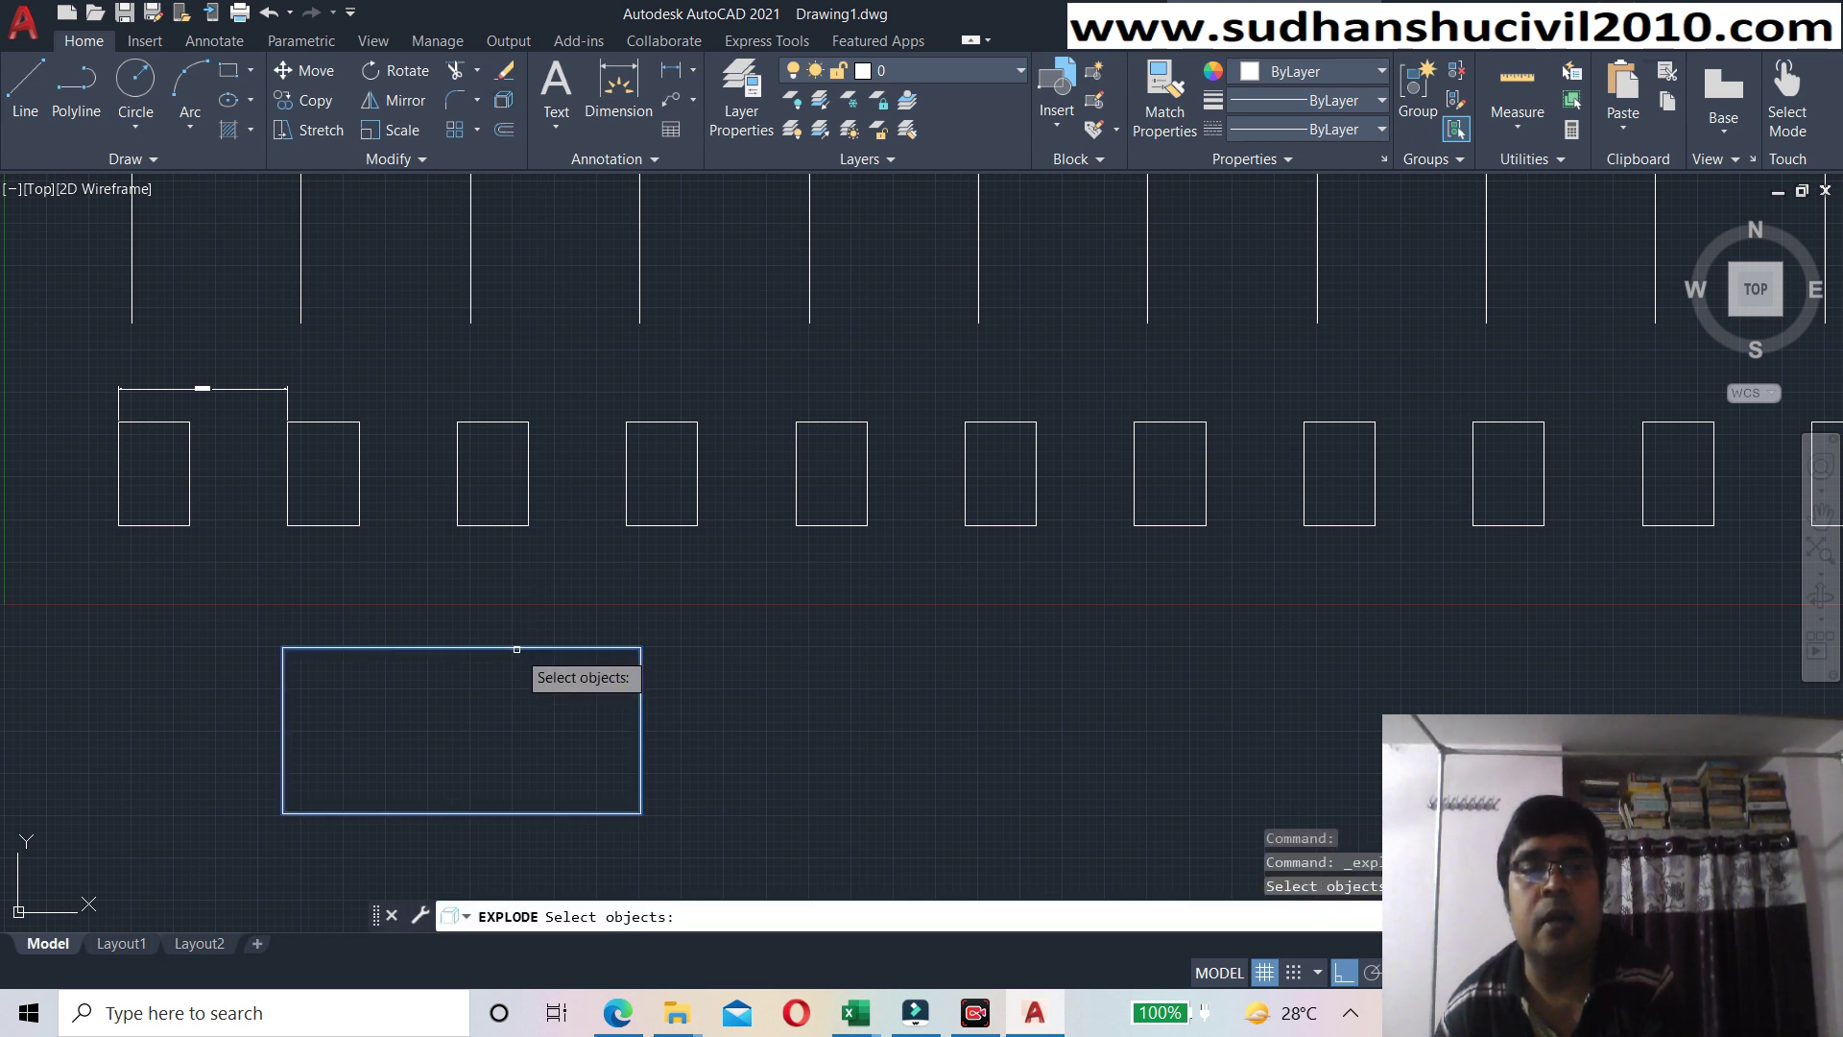
- Explode the wide lower rectangle into four lines and center it in view
{"action": "left_click", "coordinate": [576, 648]}
{"action": "key", "text": "Return"}
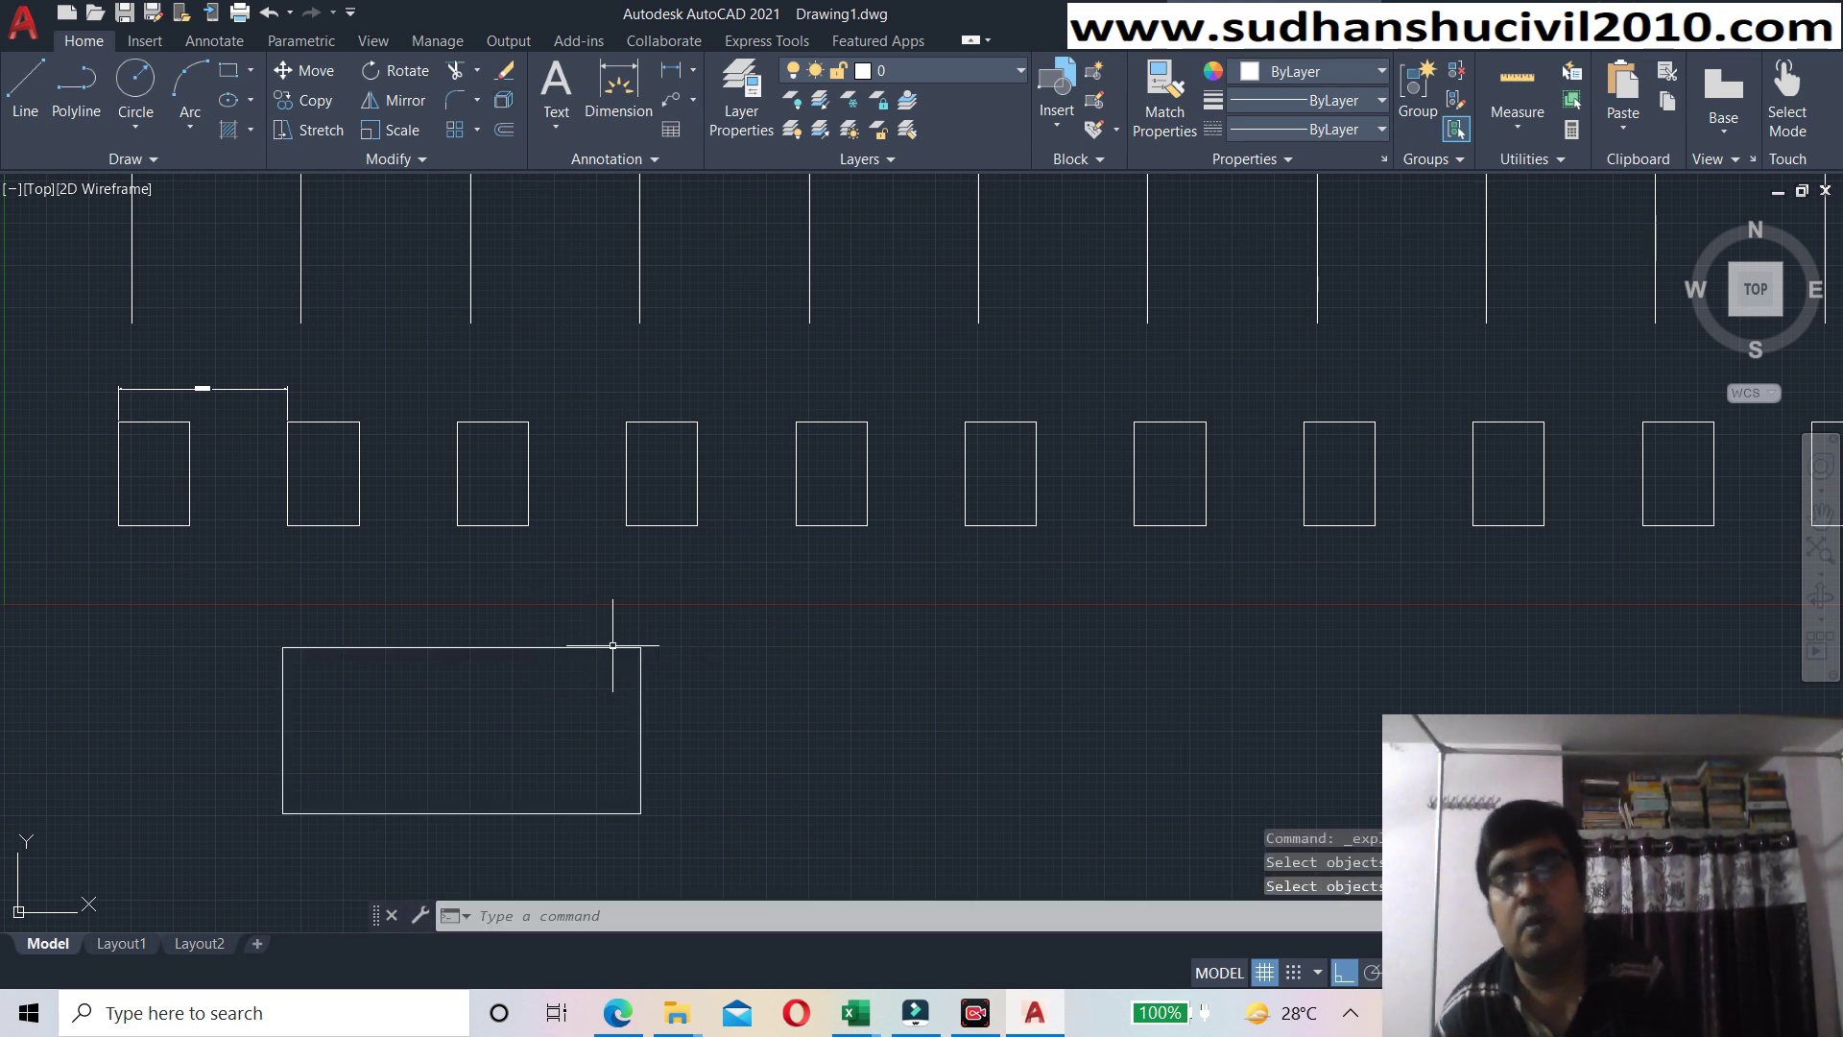
{"action": "middle_click_drag", "start_coordinate": [630, 633], "coordinate": [720, 608]}
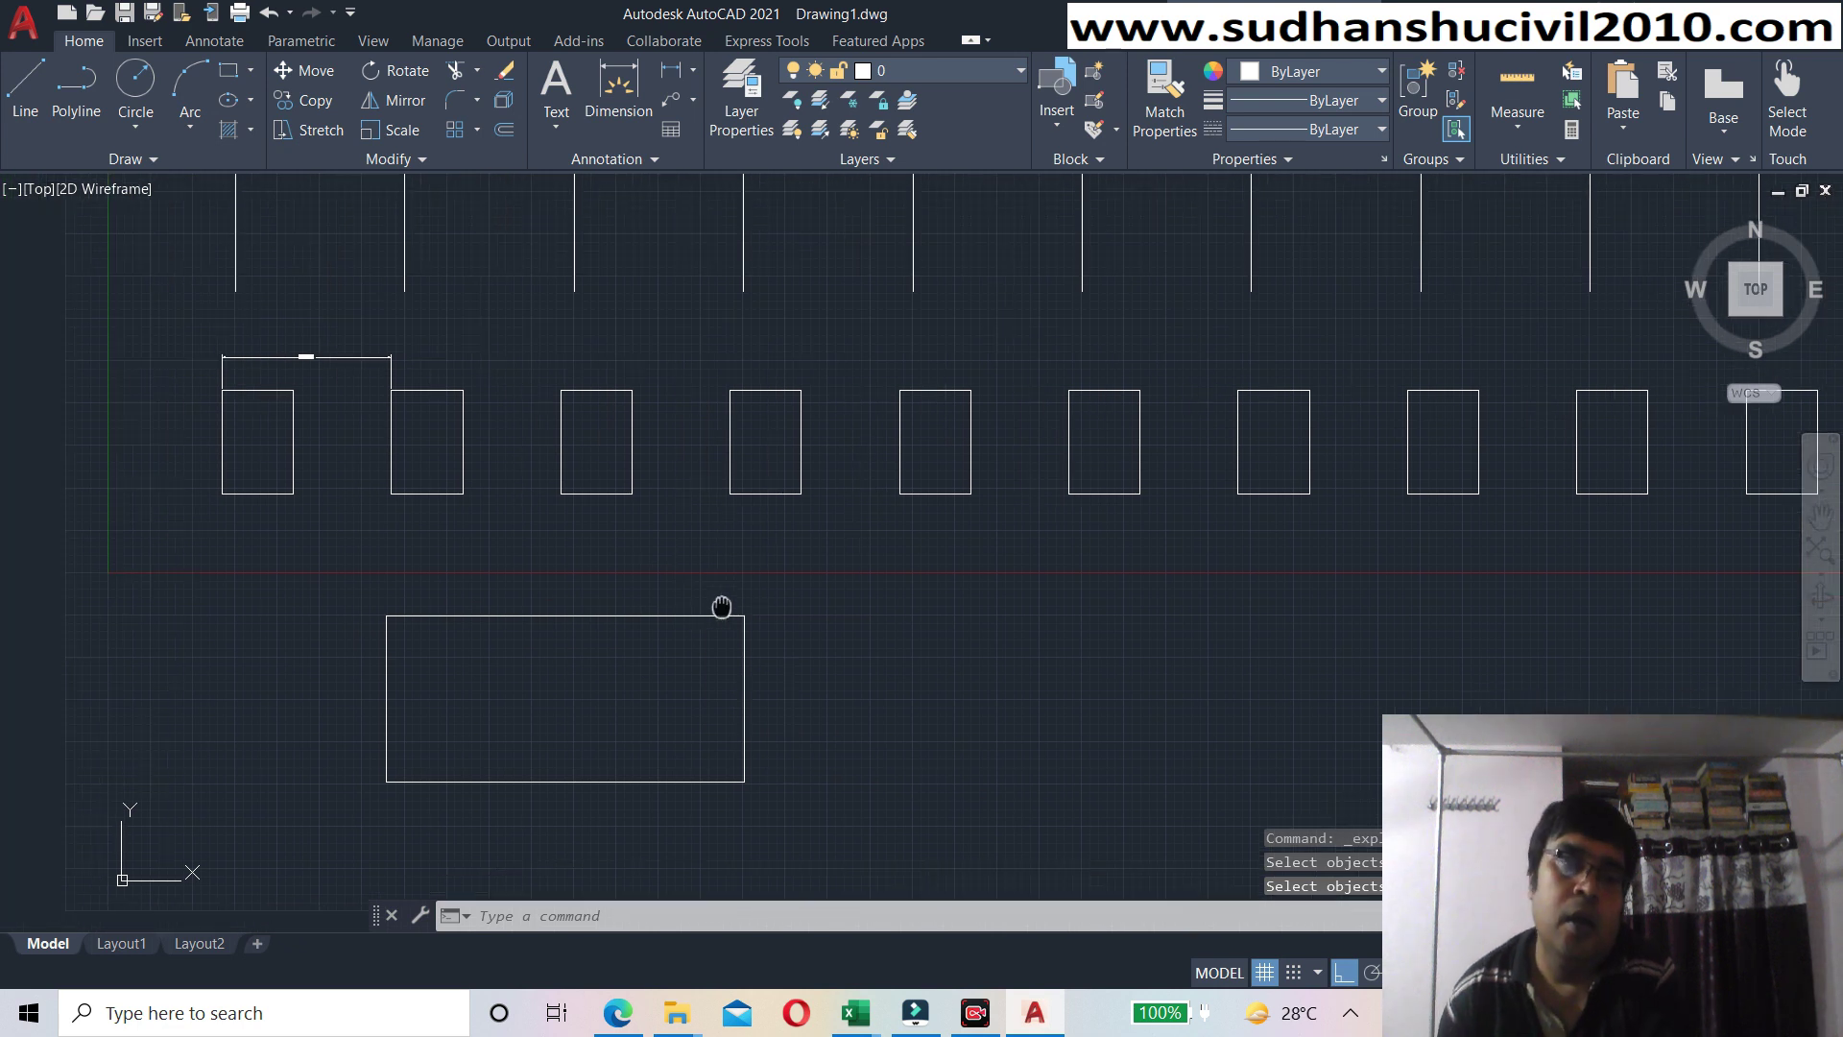
{"action": "scroll", "coordinate": [445, 638], "scroll_direction": "up", "scroll_amount": 2}
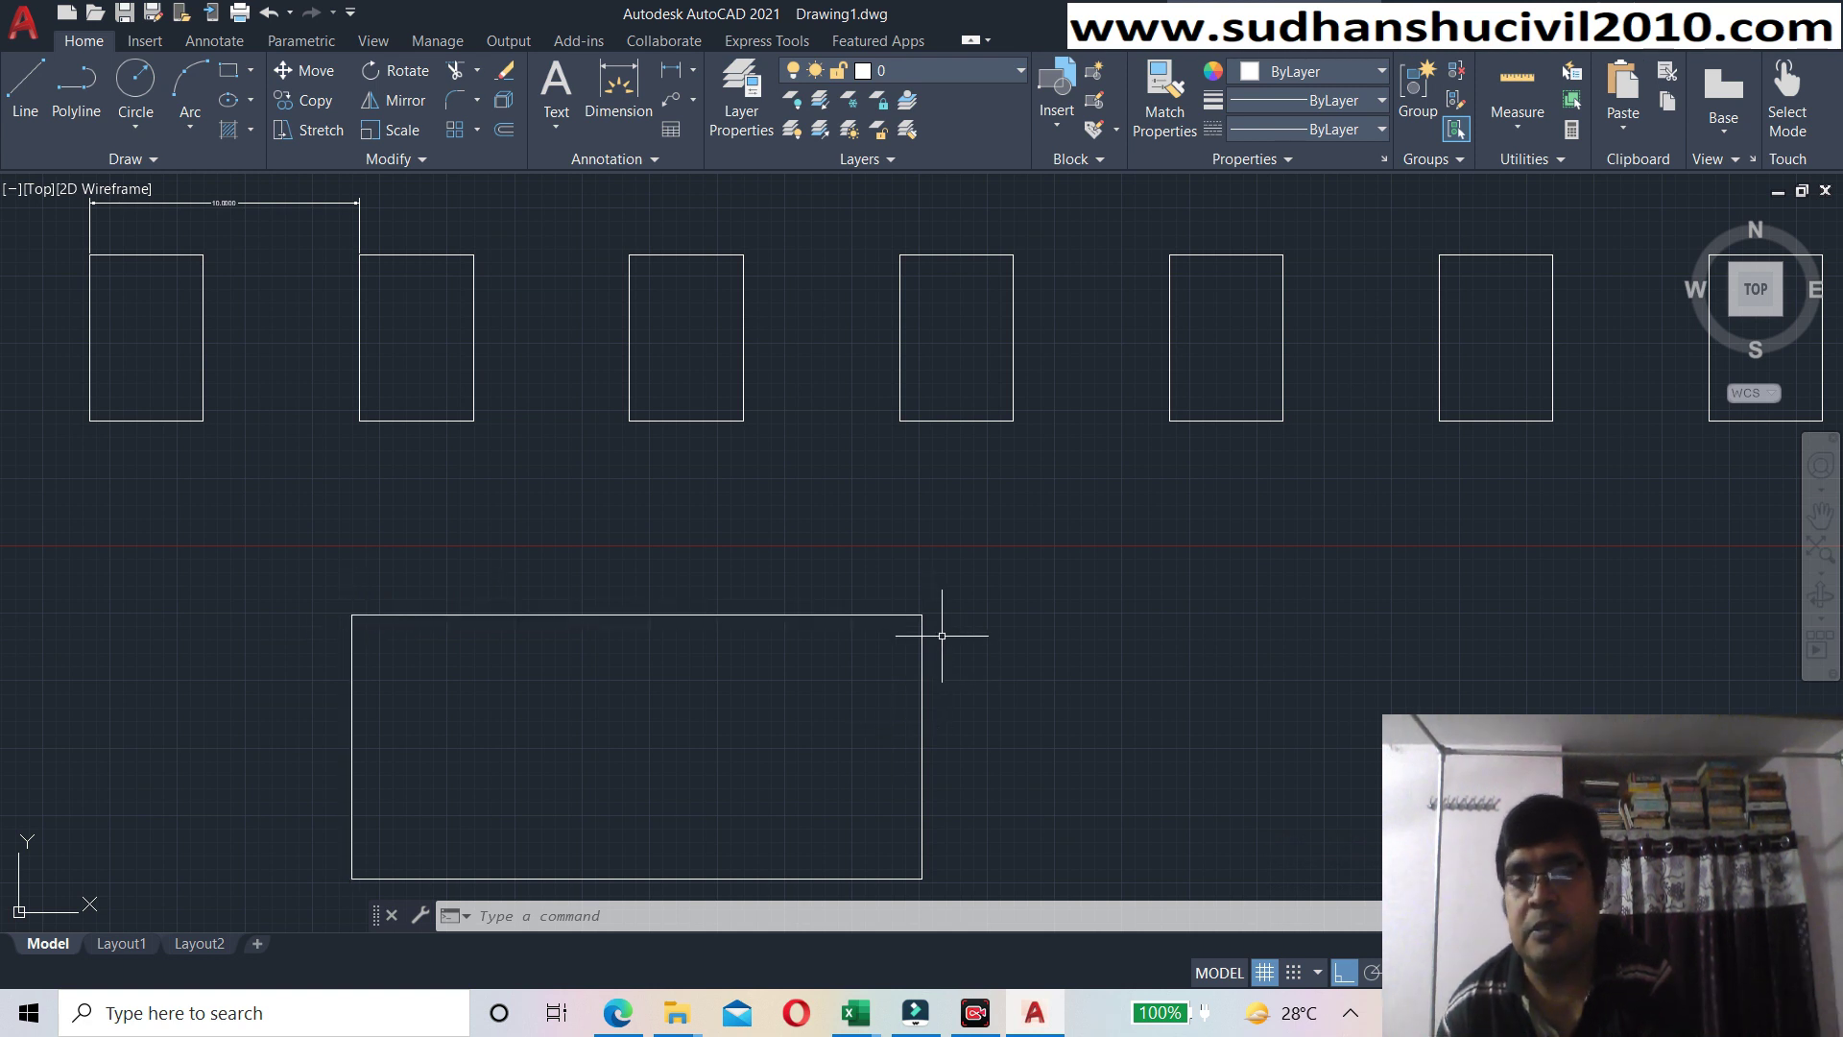
{"action": "middle_click_drag", "start_coordinate": [947, 663], "coordinate": [915, 579]}
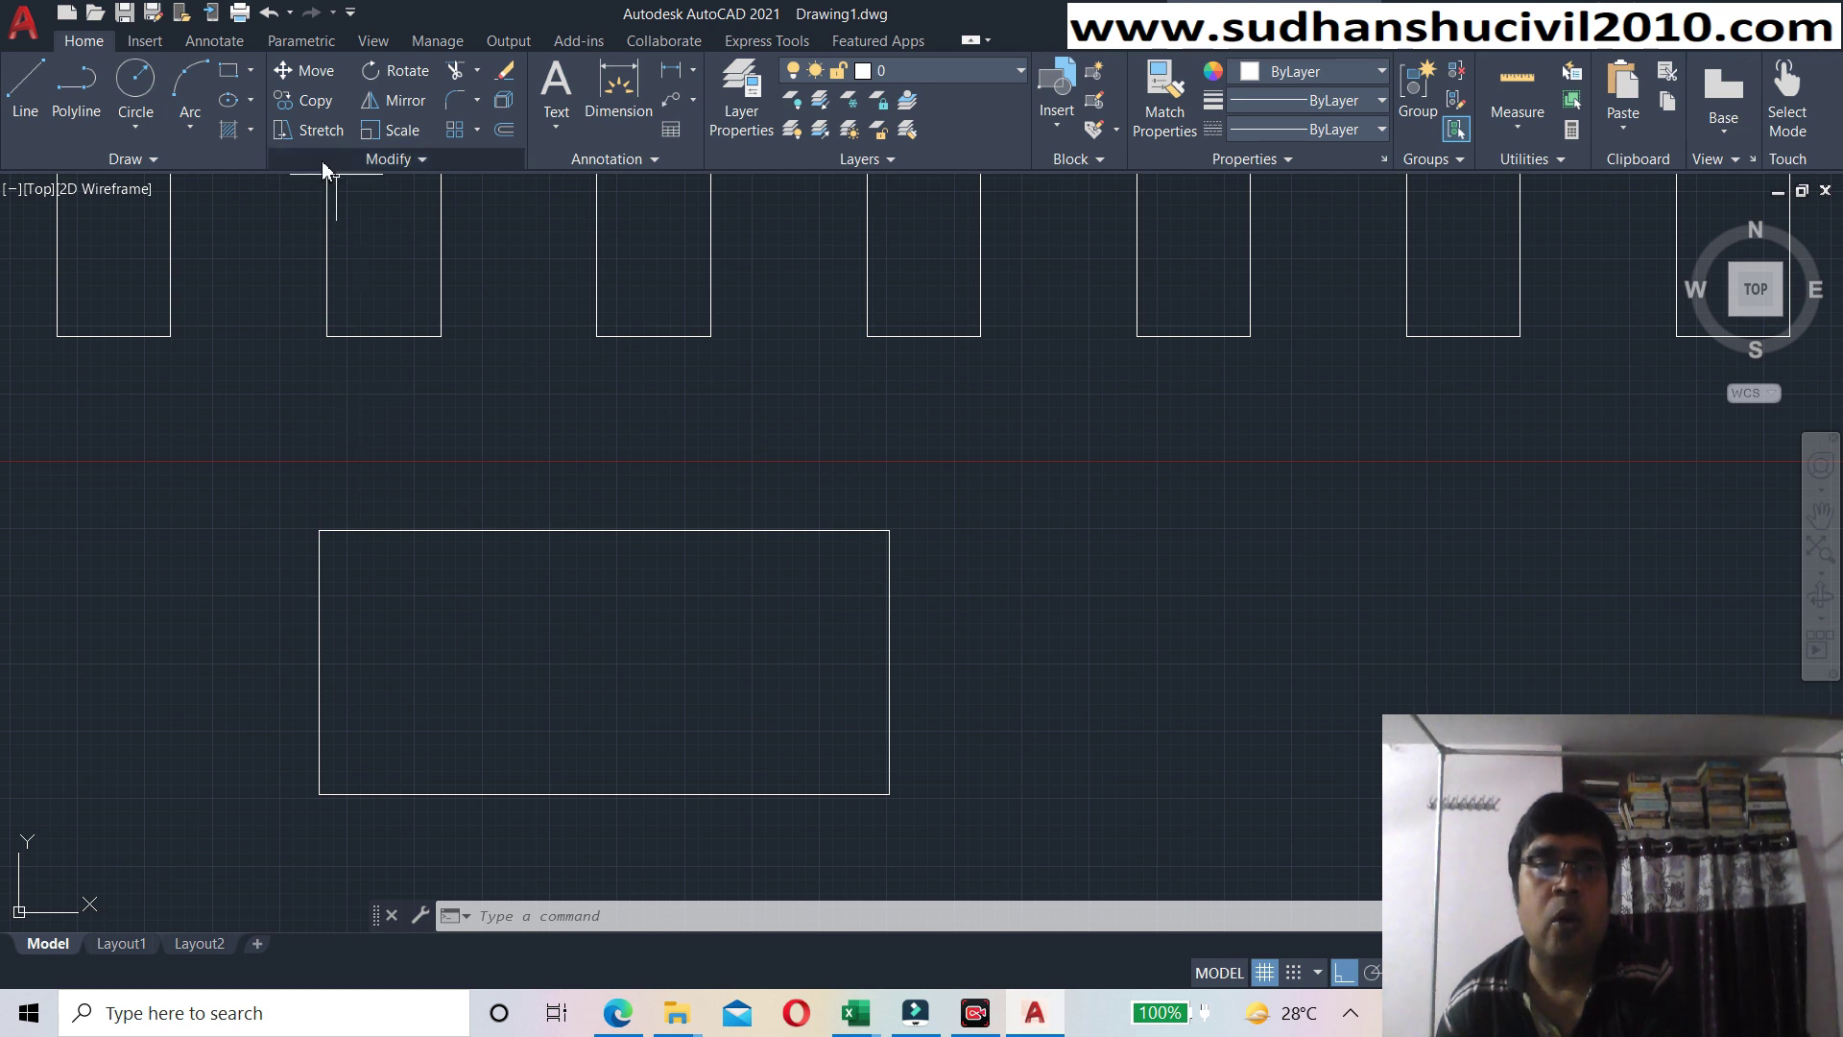
- Copy the wide rectangle's left edge with its lower-left corner as base point
{"action": "left_click", "coordinate": [310, 113]}
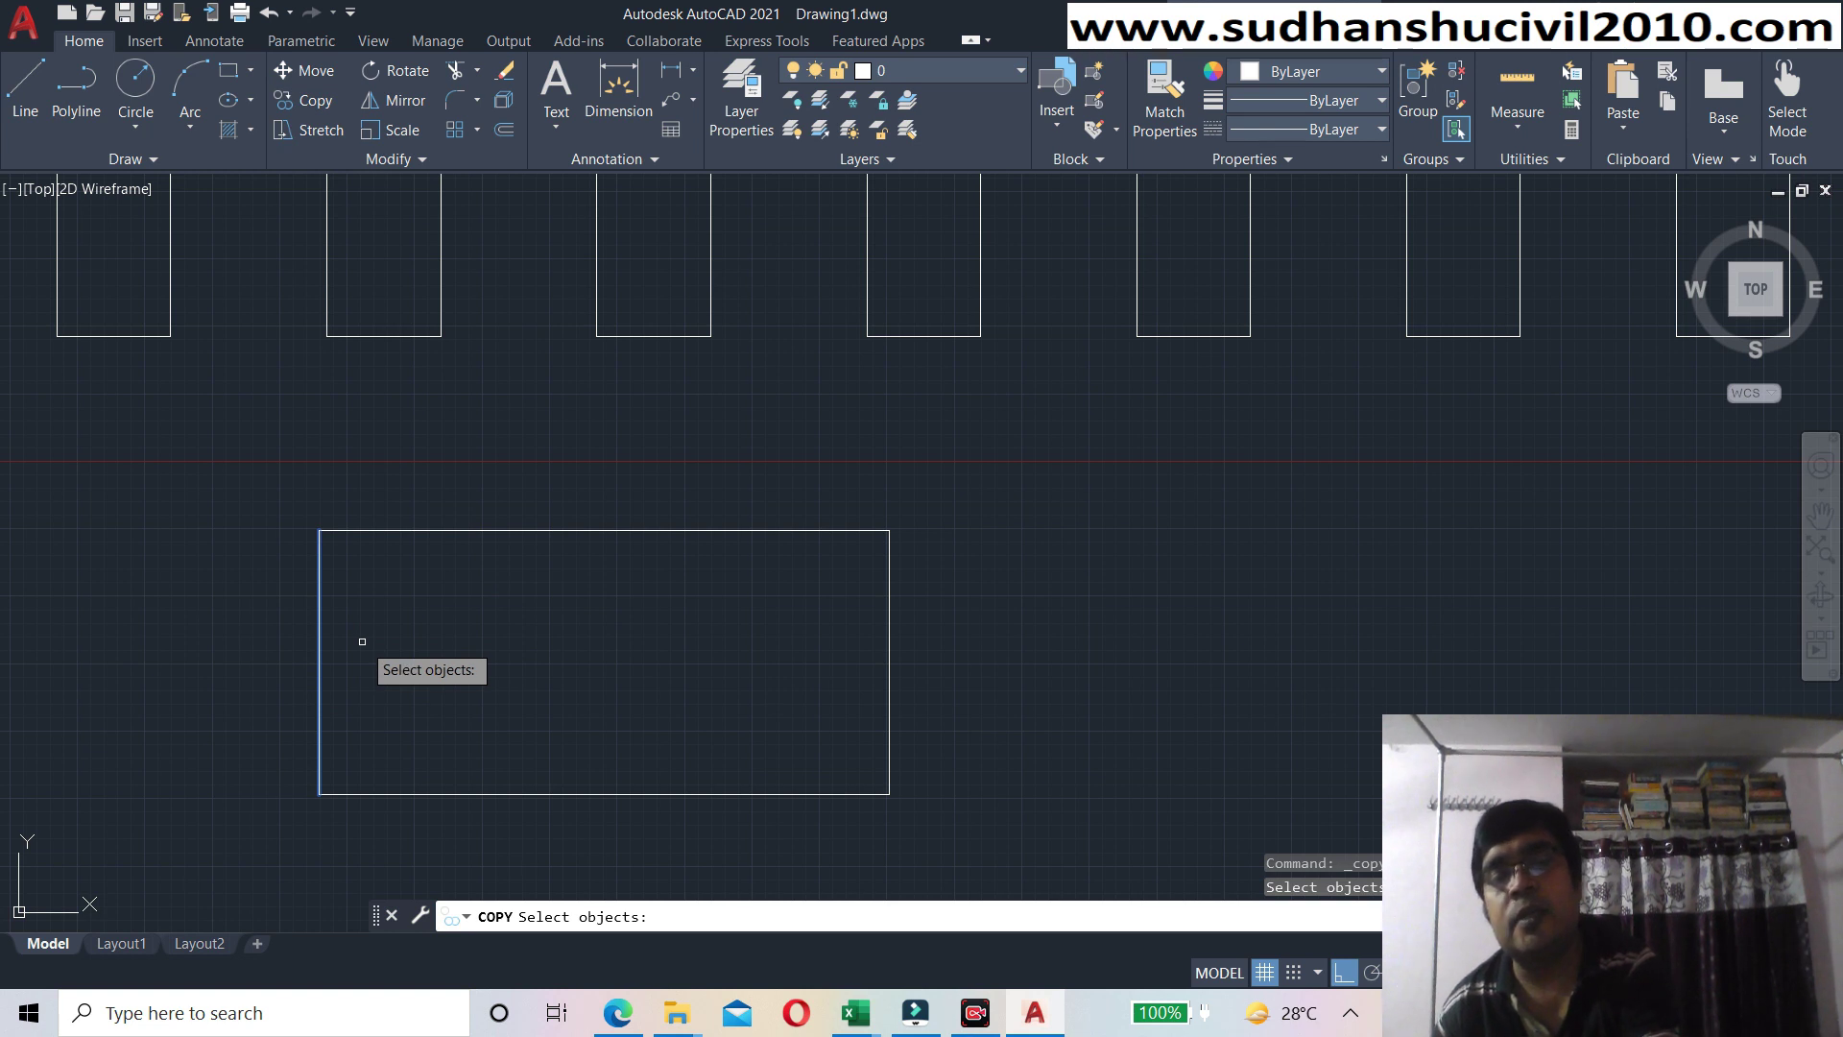
{"action": "left_click", "coordinate": [320, 641]}
{"action": "key", "text": "Return"}
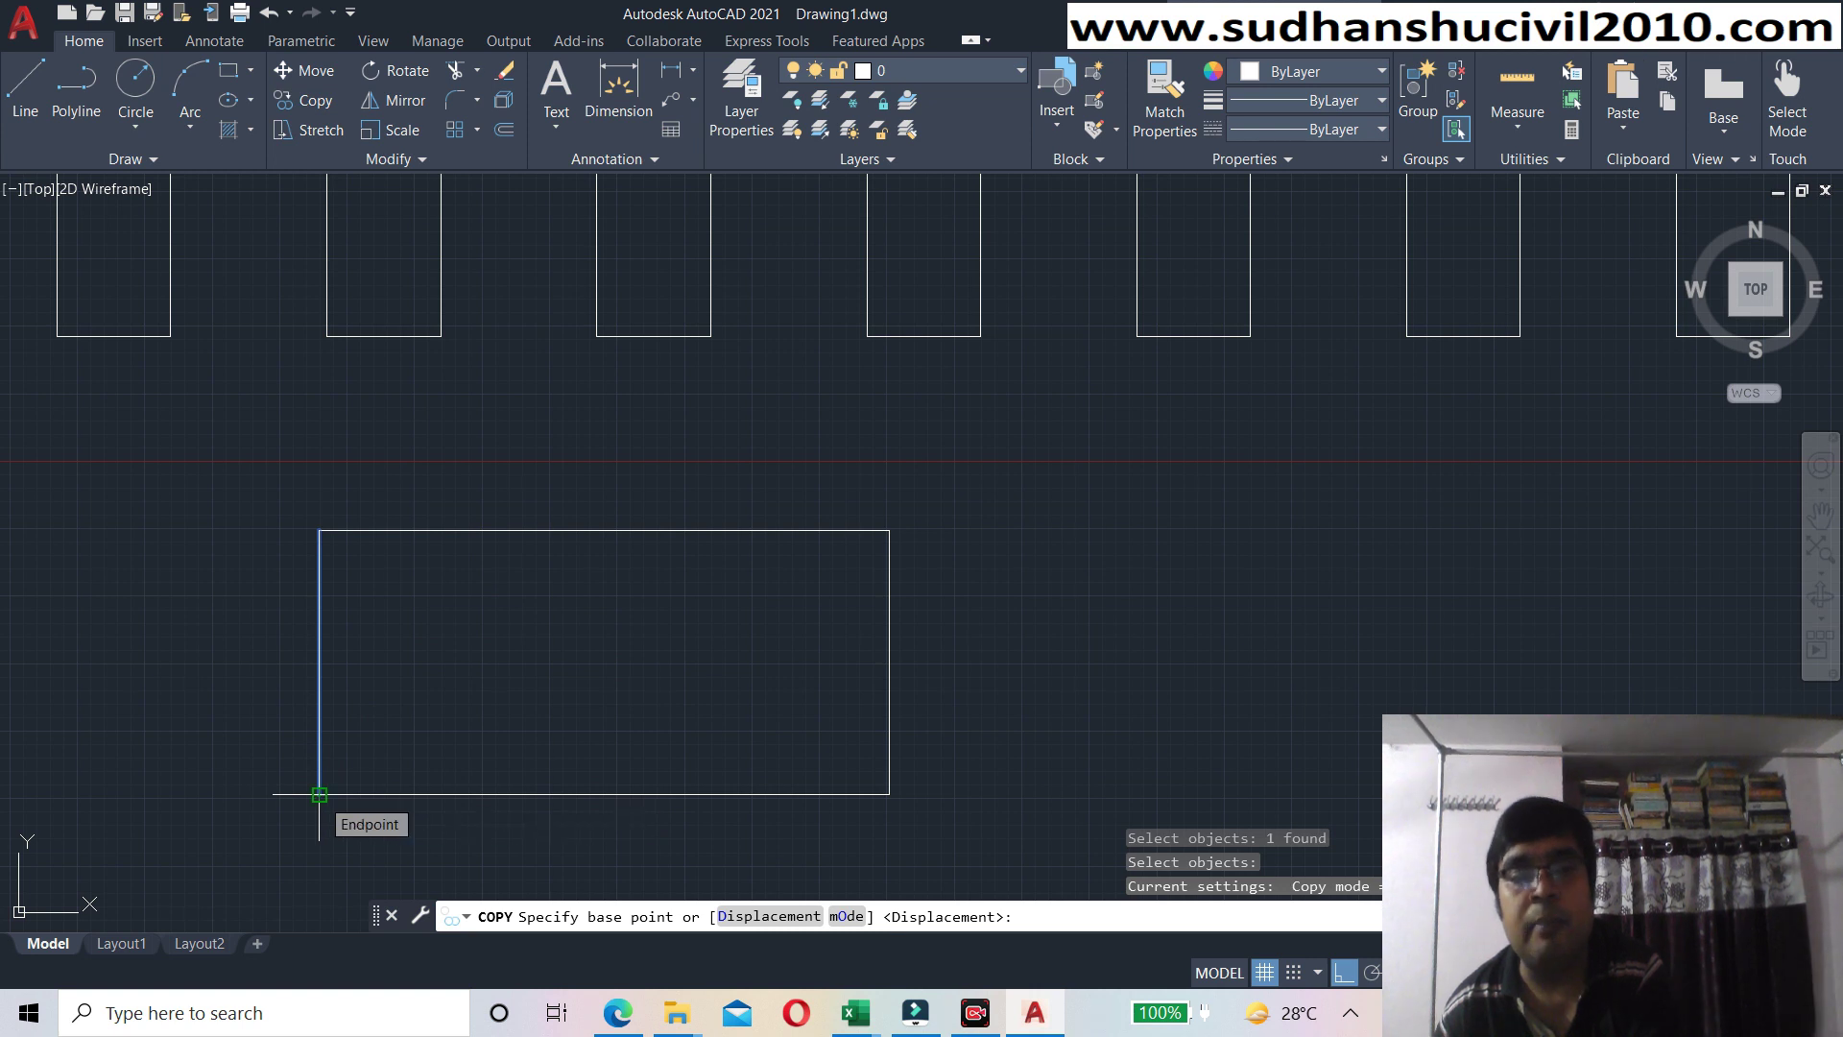
{"action": "left_click", "coordinate": [319, 794]}
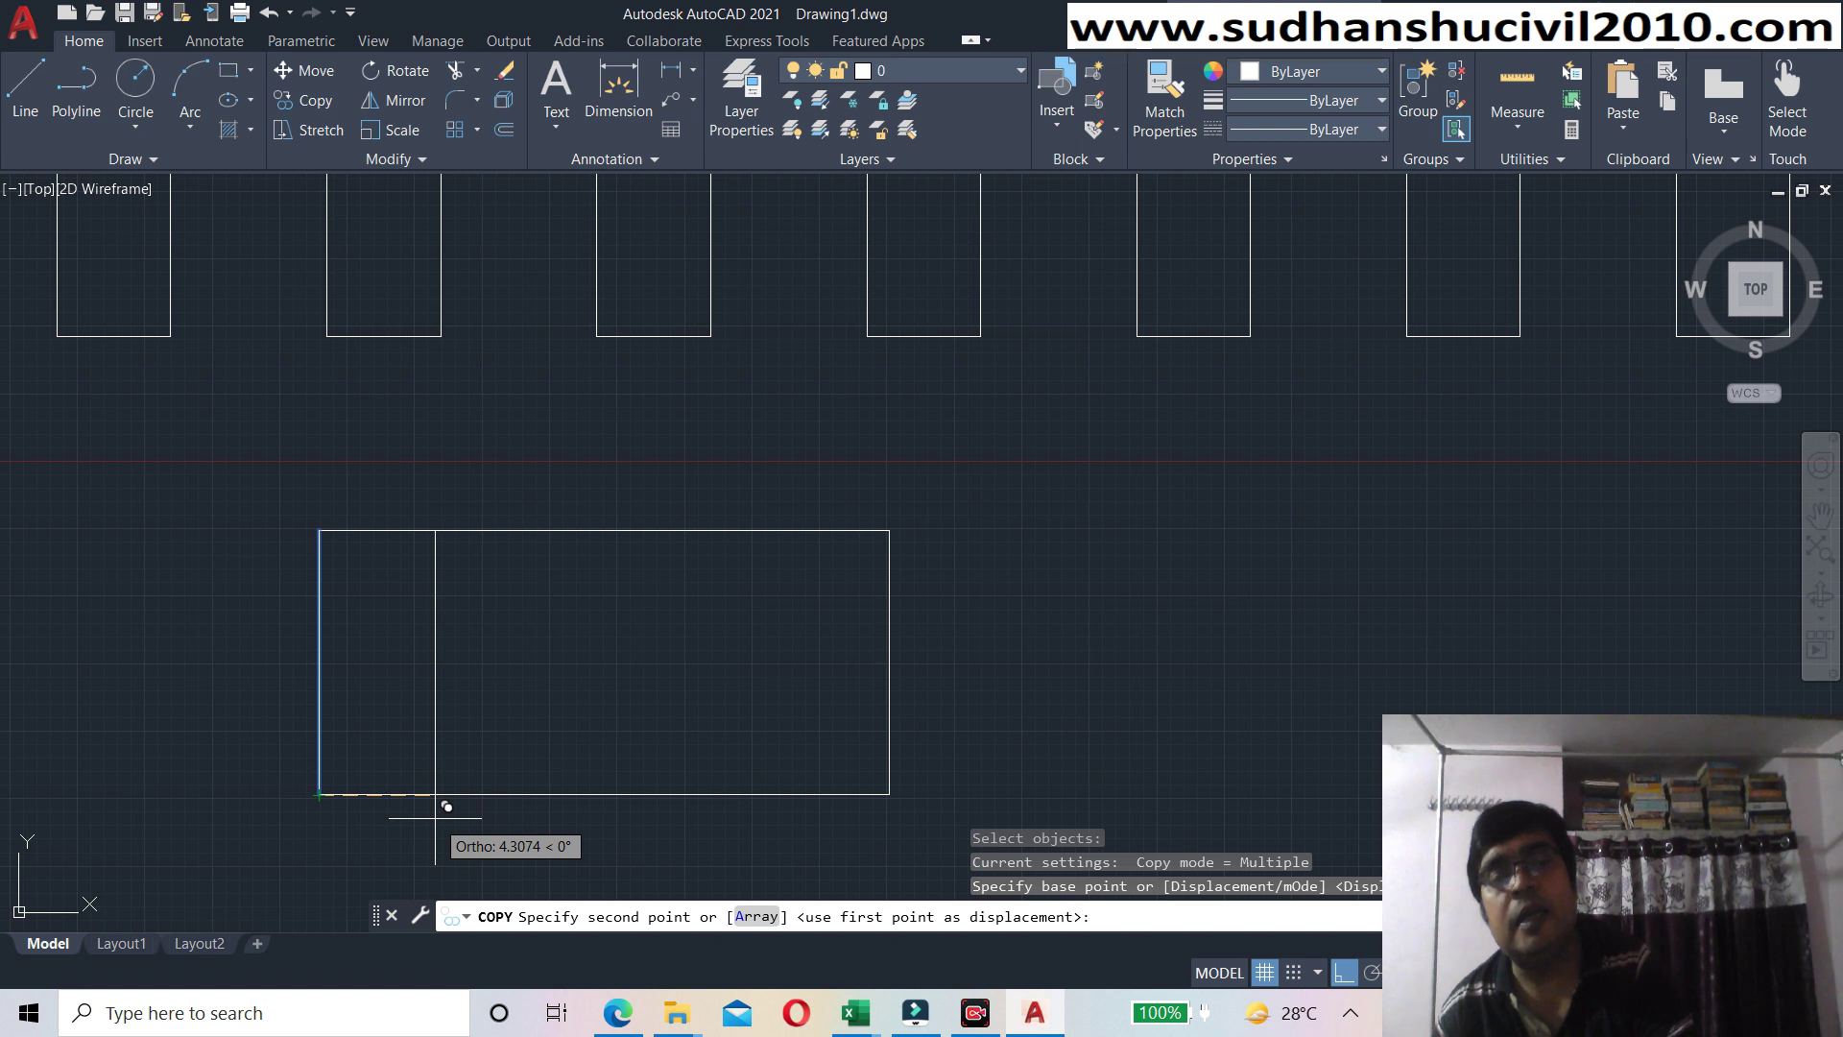
{"action": "type", "text": "a"}
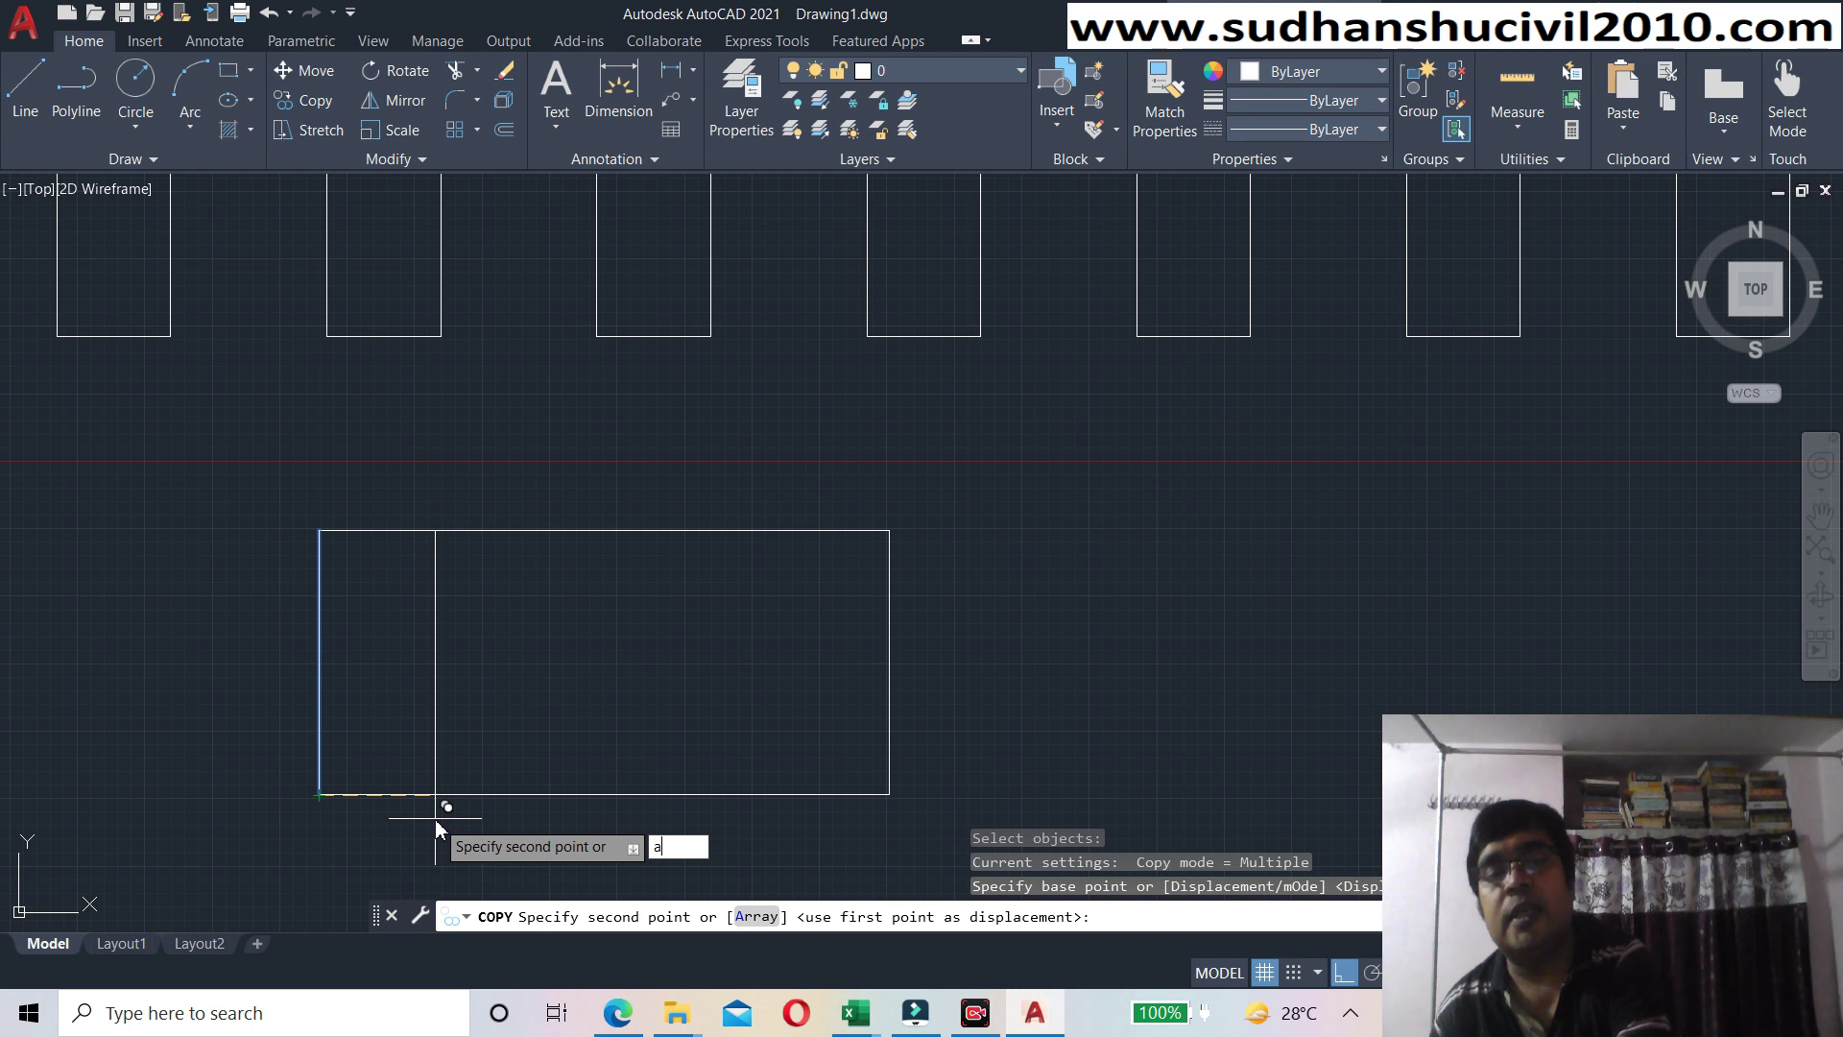
- Make the edge copy an array of 10 items
{"action": "key", "text": "Return"}
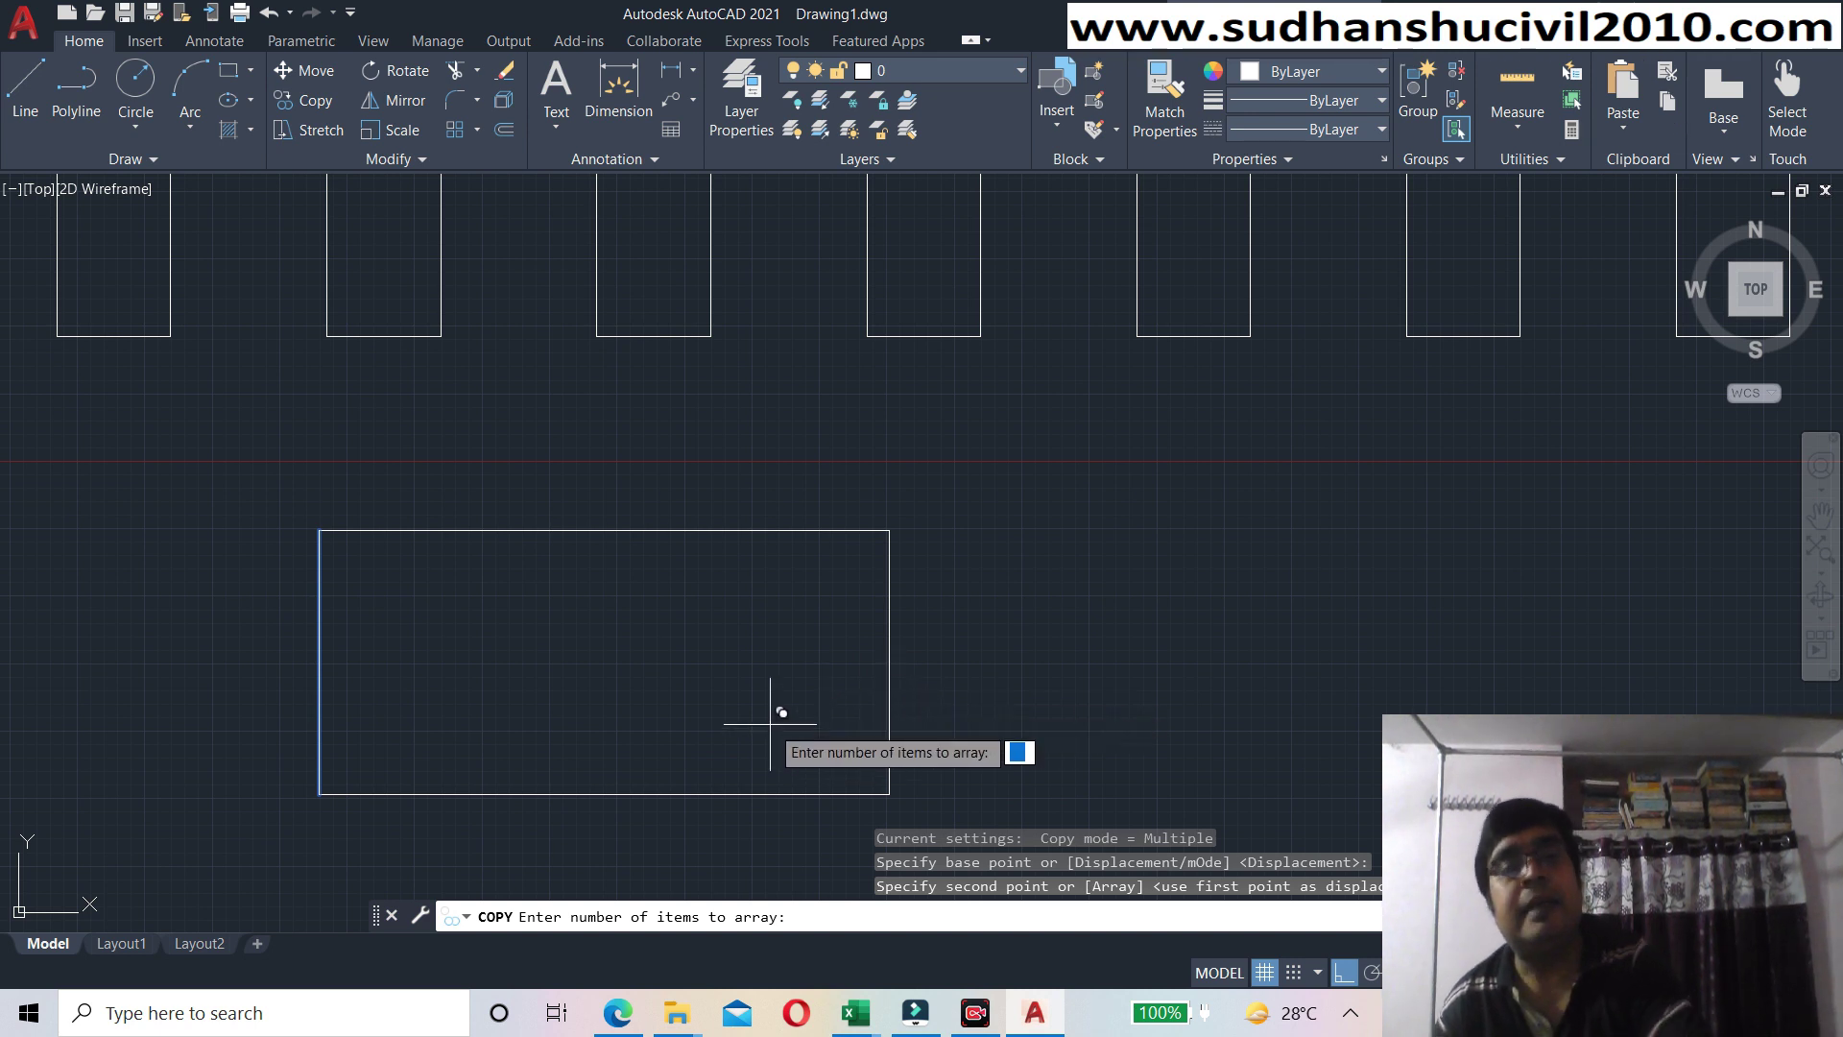
{"action": "type", "text": "10"}
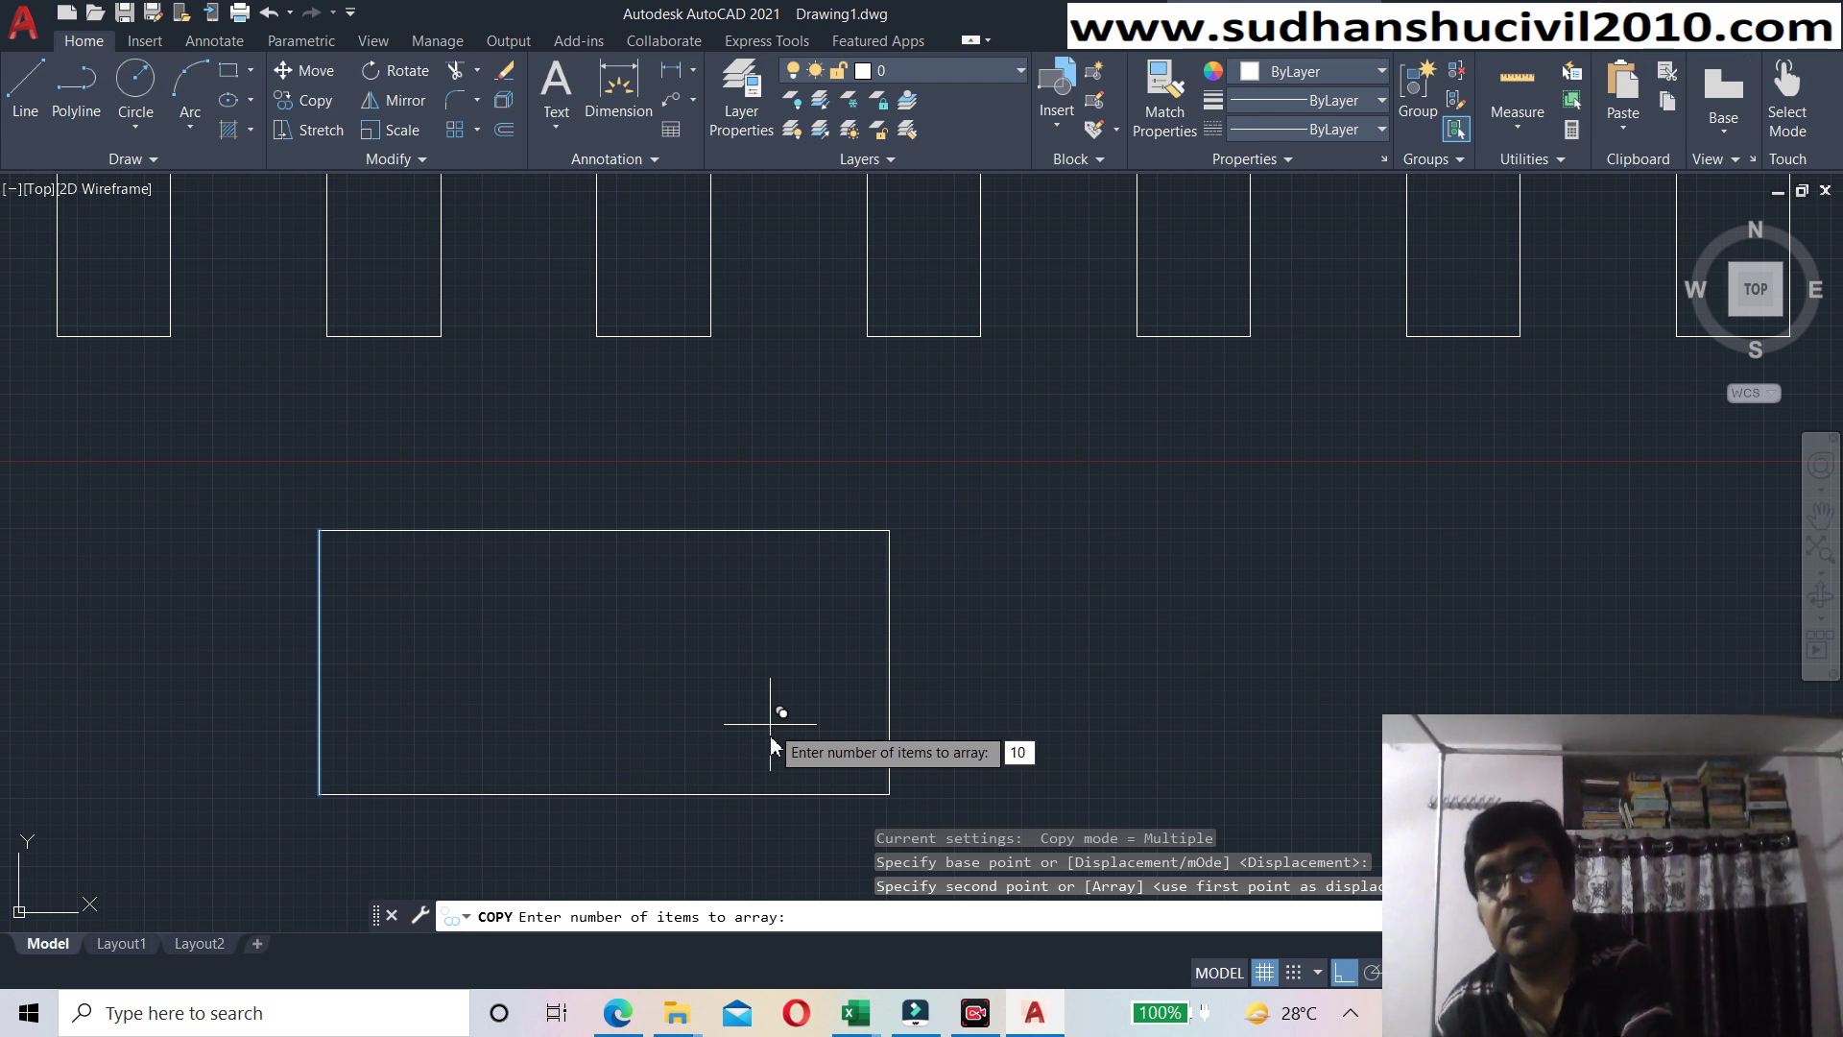
{"action": "key", "text": "Return"}
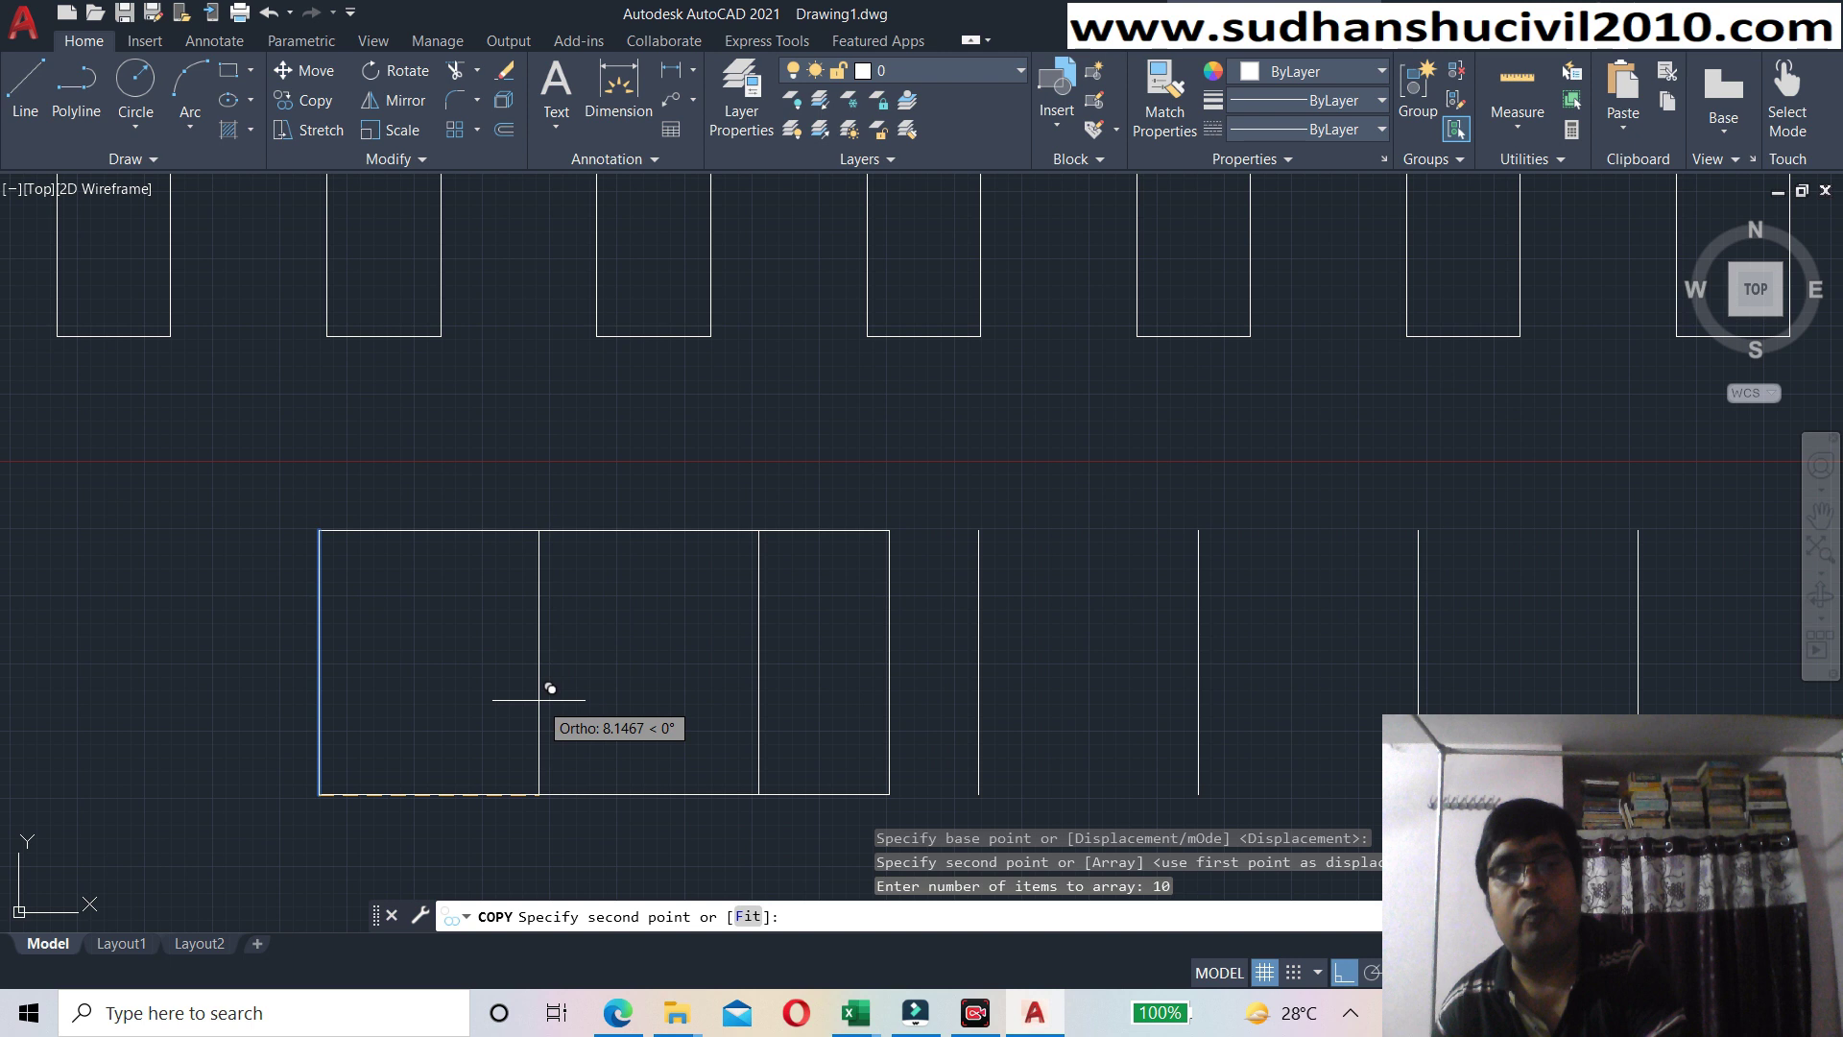
- Fit the 10 edge copies up to the lower-right corner, dividing the rectangle into nine strips
{"action": "type", "text": "f"}
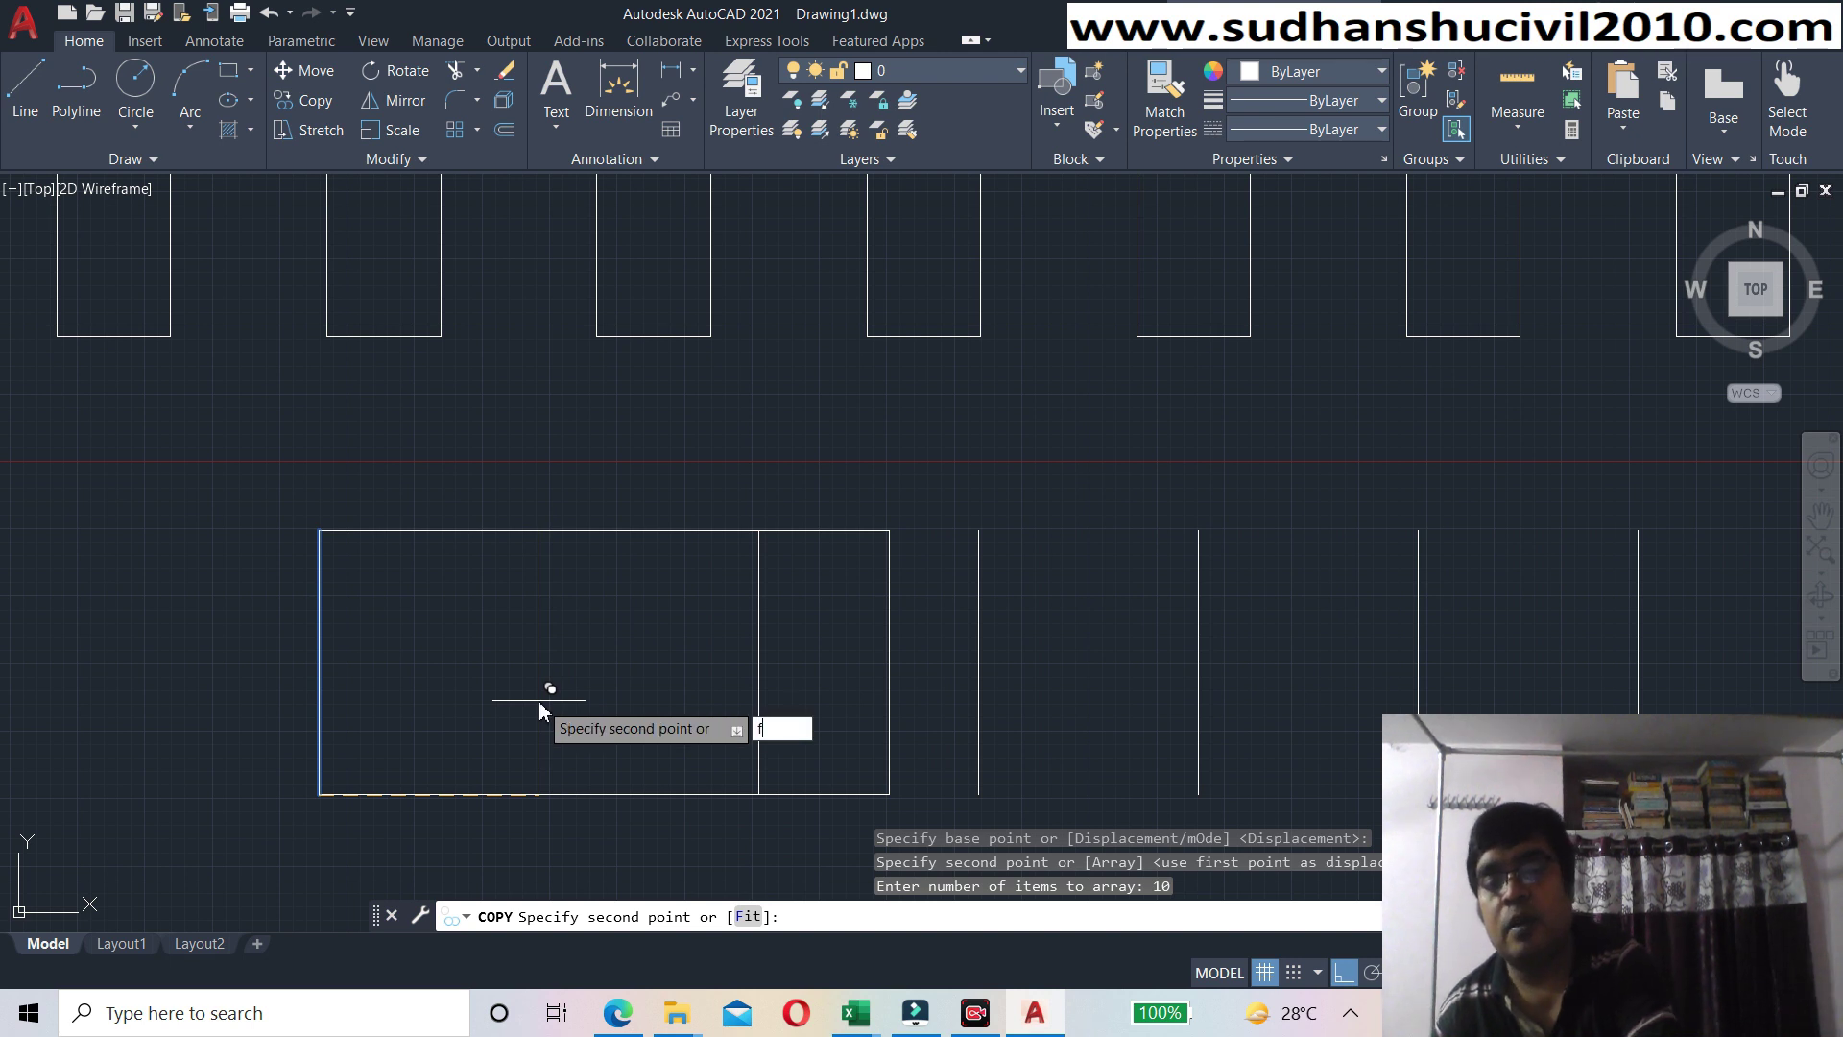
{"action": "key", "text": "Return"}
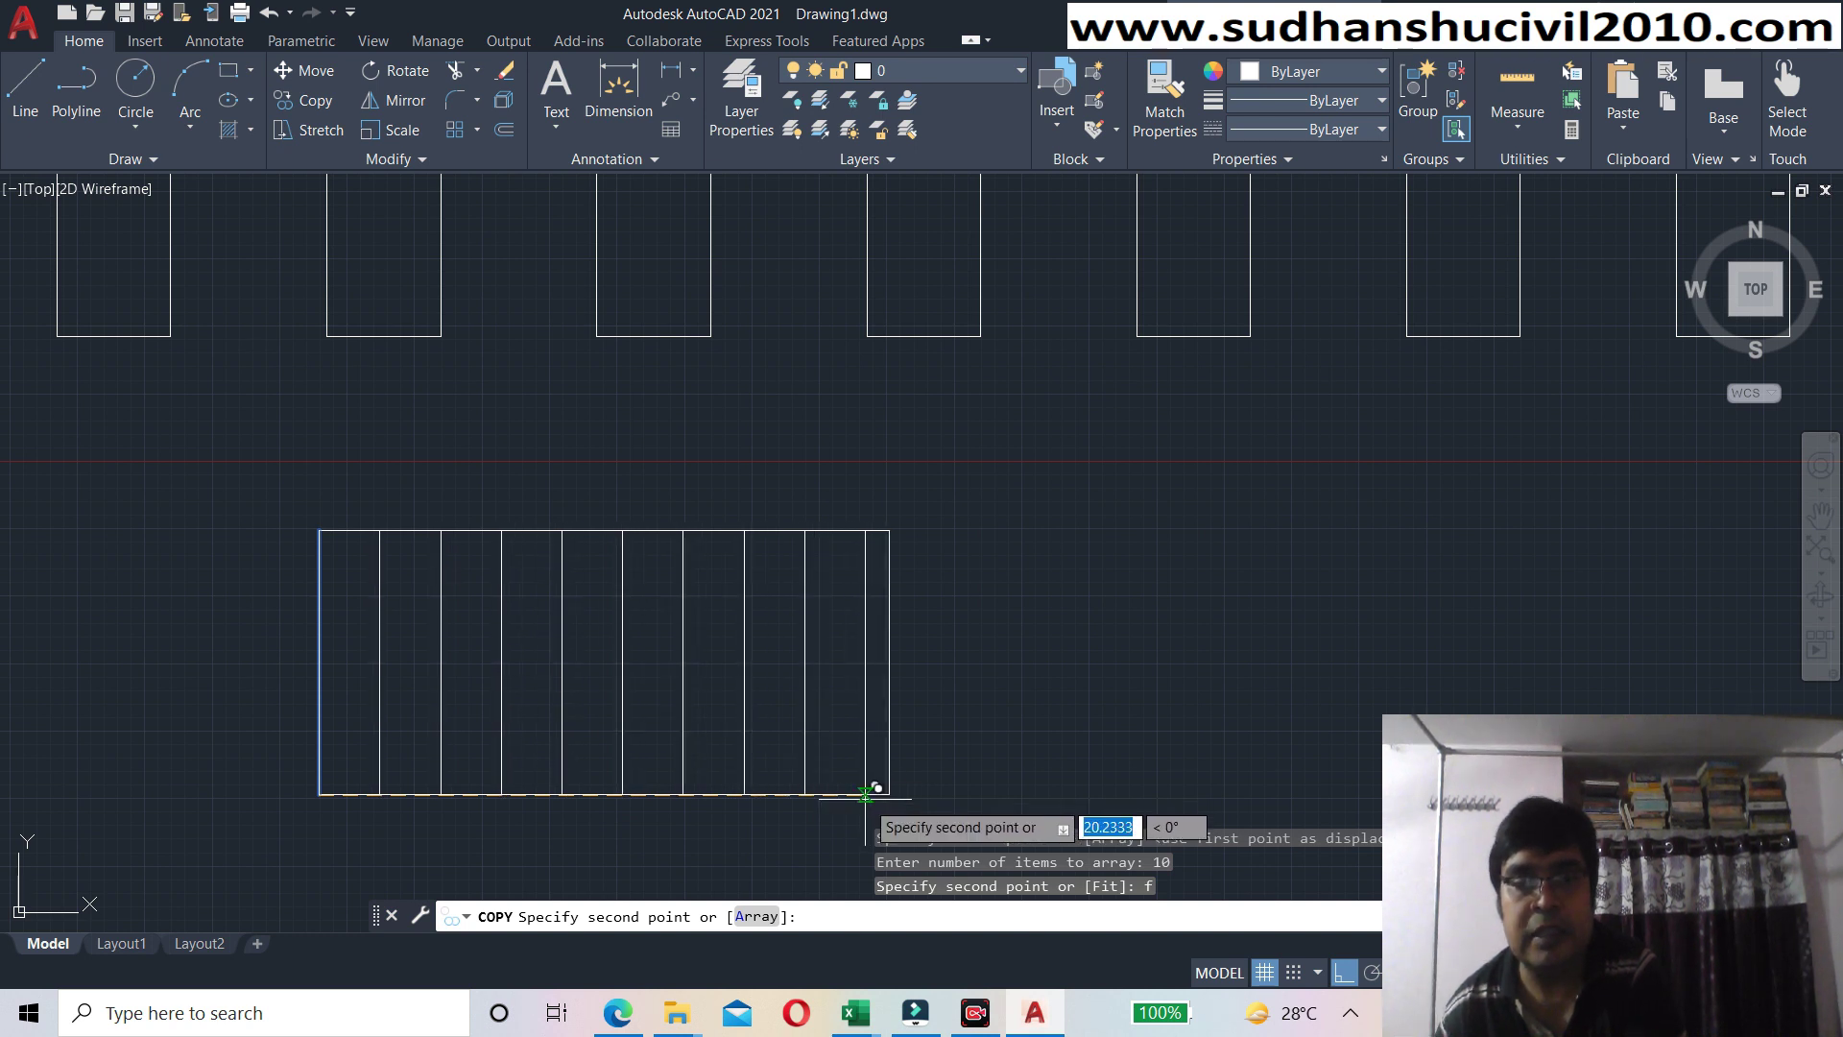
{"action": "scroll", "coordinate": [902, 781], "scroll_direction": "up", "scroll_amount": 2}
{"action": "scroll", "coordinate": [873, 795], "scroll_direction": "down", "scroll_amount": 2}
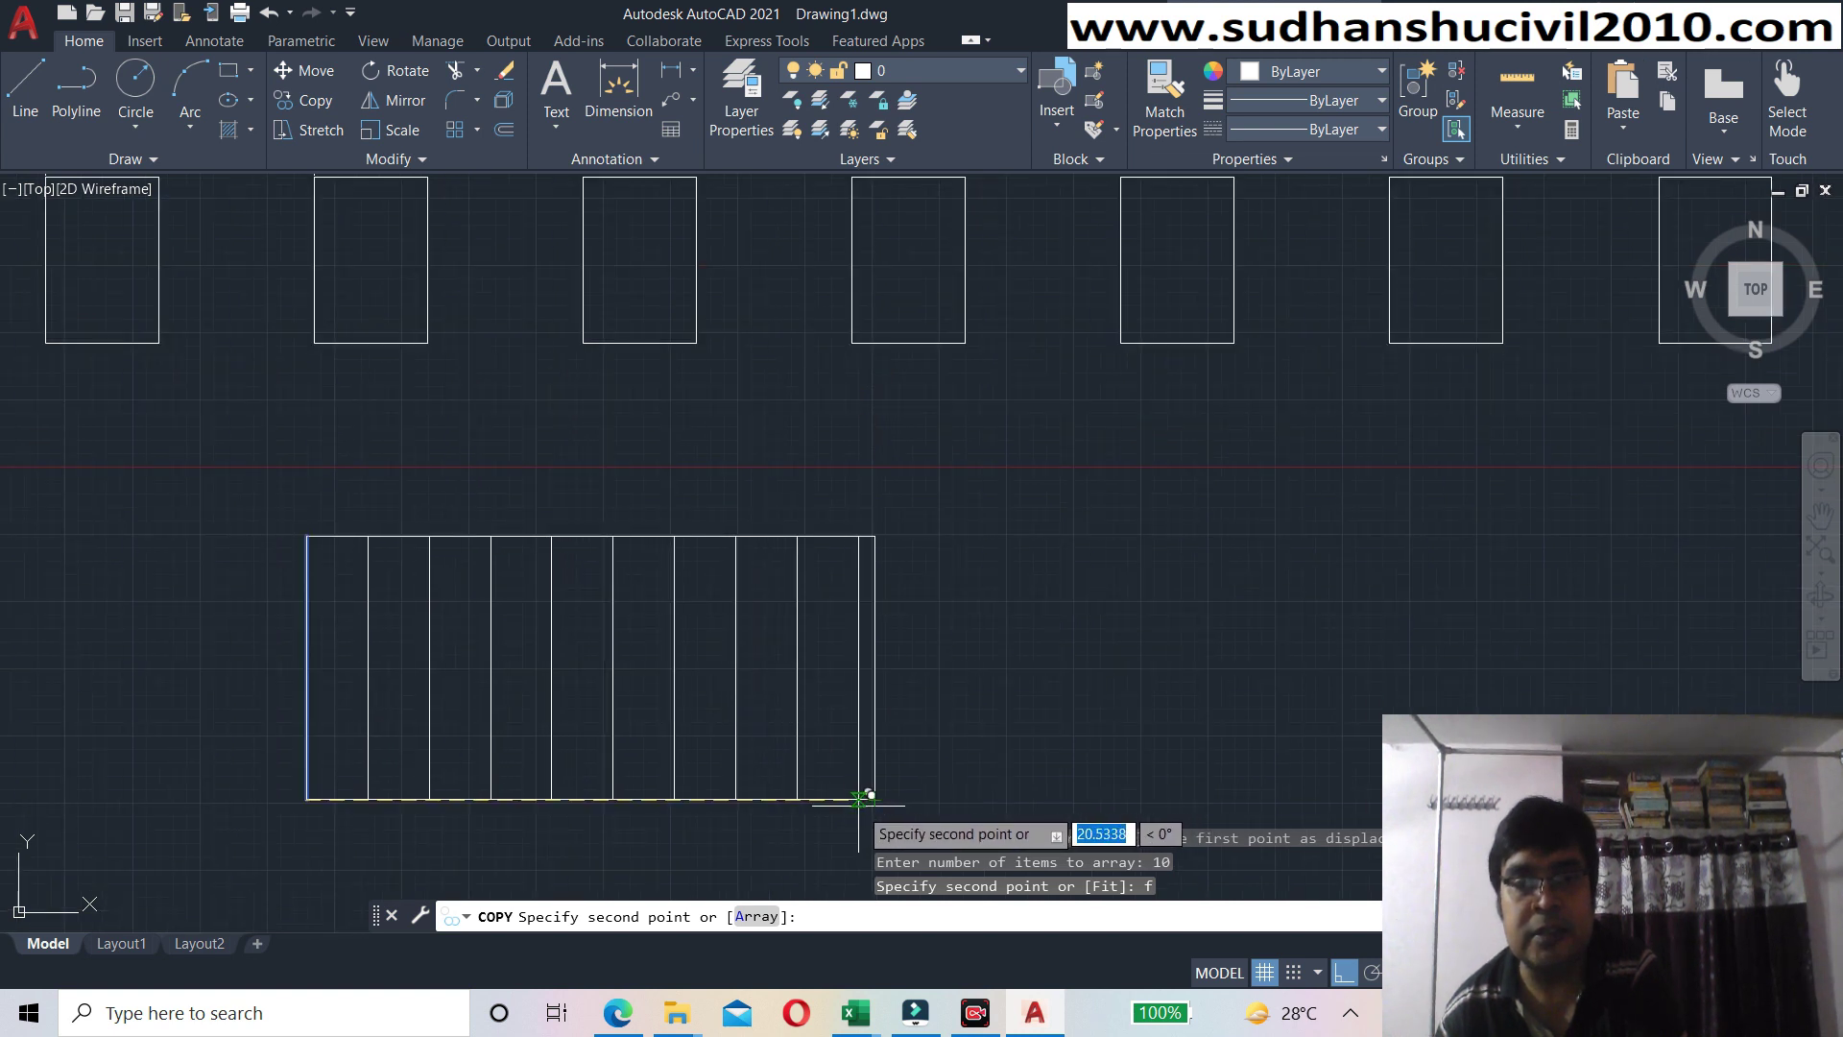
{"action": "scroll", "coordinate": [866, 804], "scroll_direction": "up", "scroll_amount": 2}
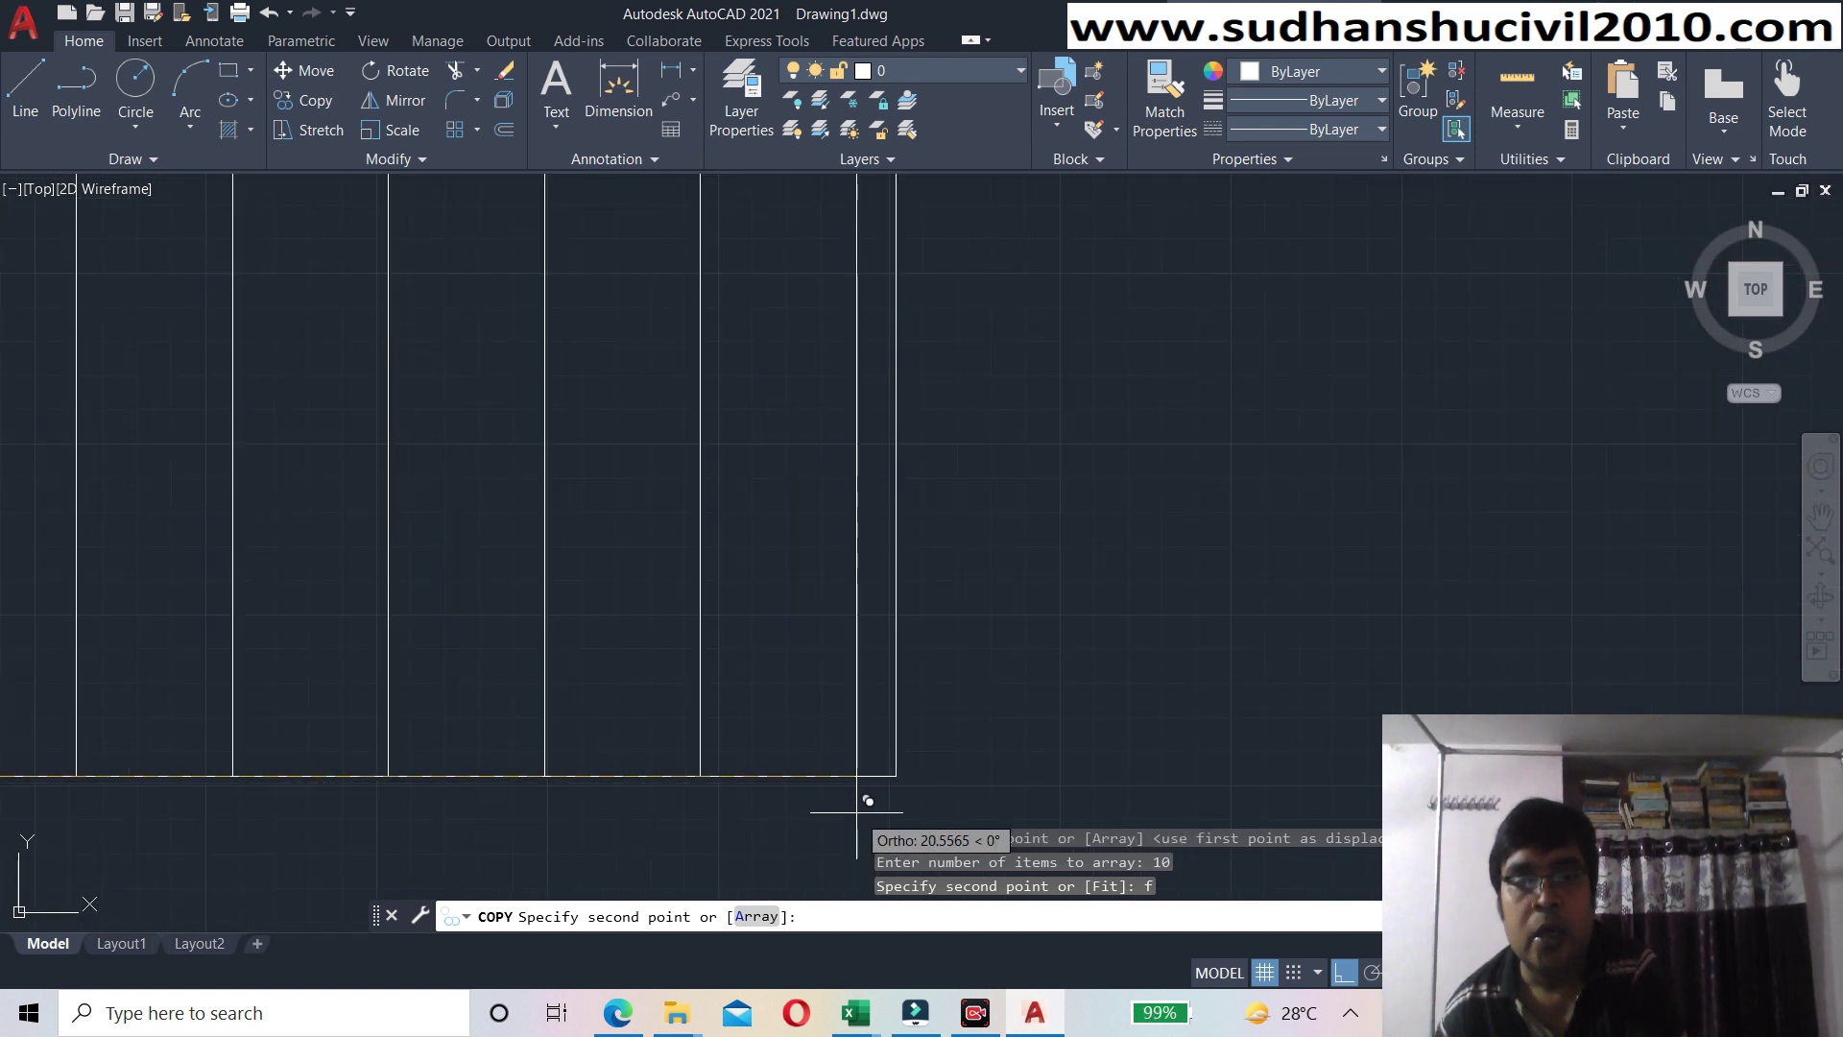
{"action": "scroll", "coordinate": [875, 793], "scroll_direction": "down", "scroll_amount": 2}
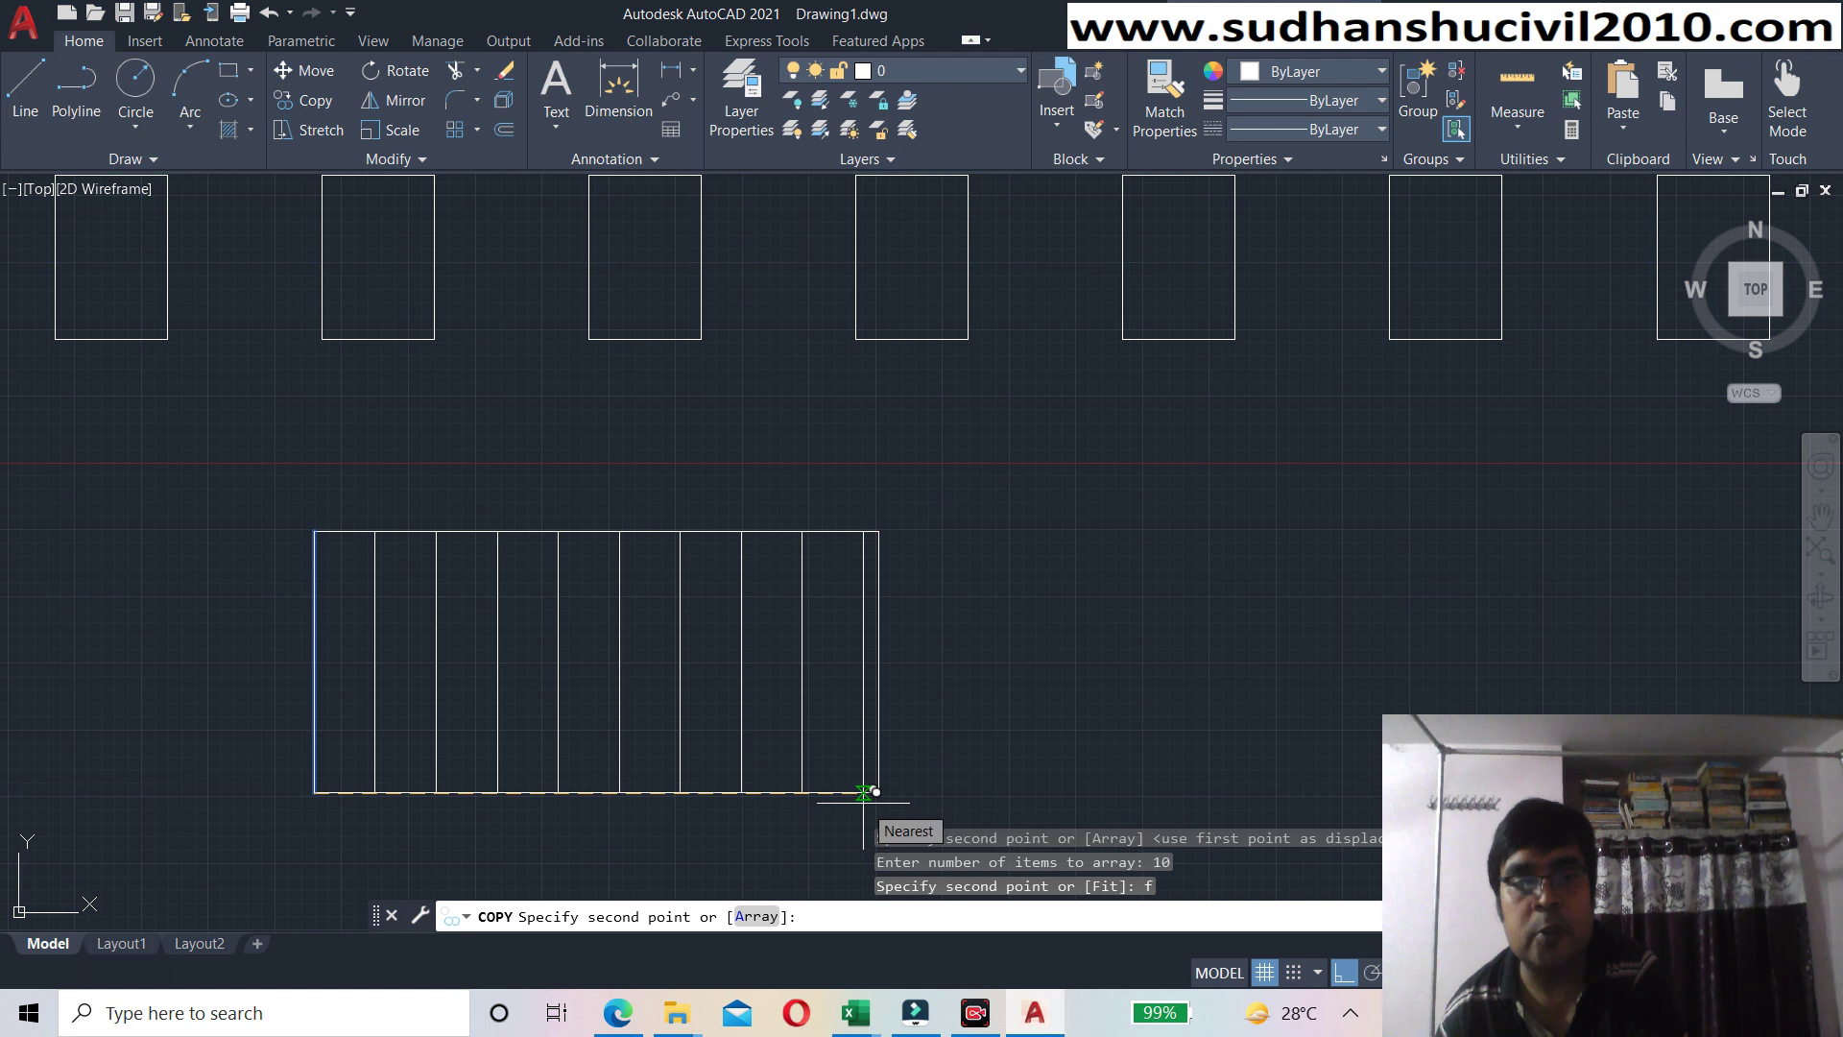
{"action": "scroll", "coordinate": [864, 793], "scroll_direction": "up", "scroll_amount": 4}
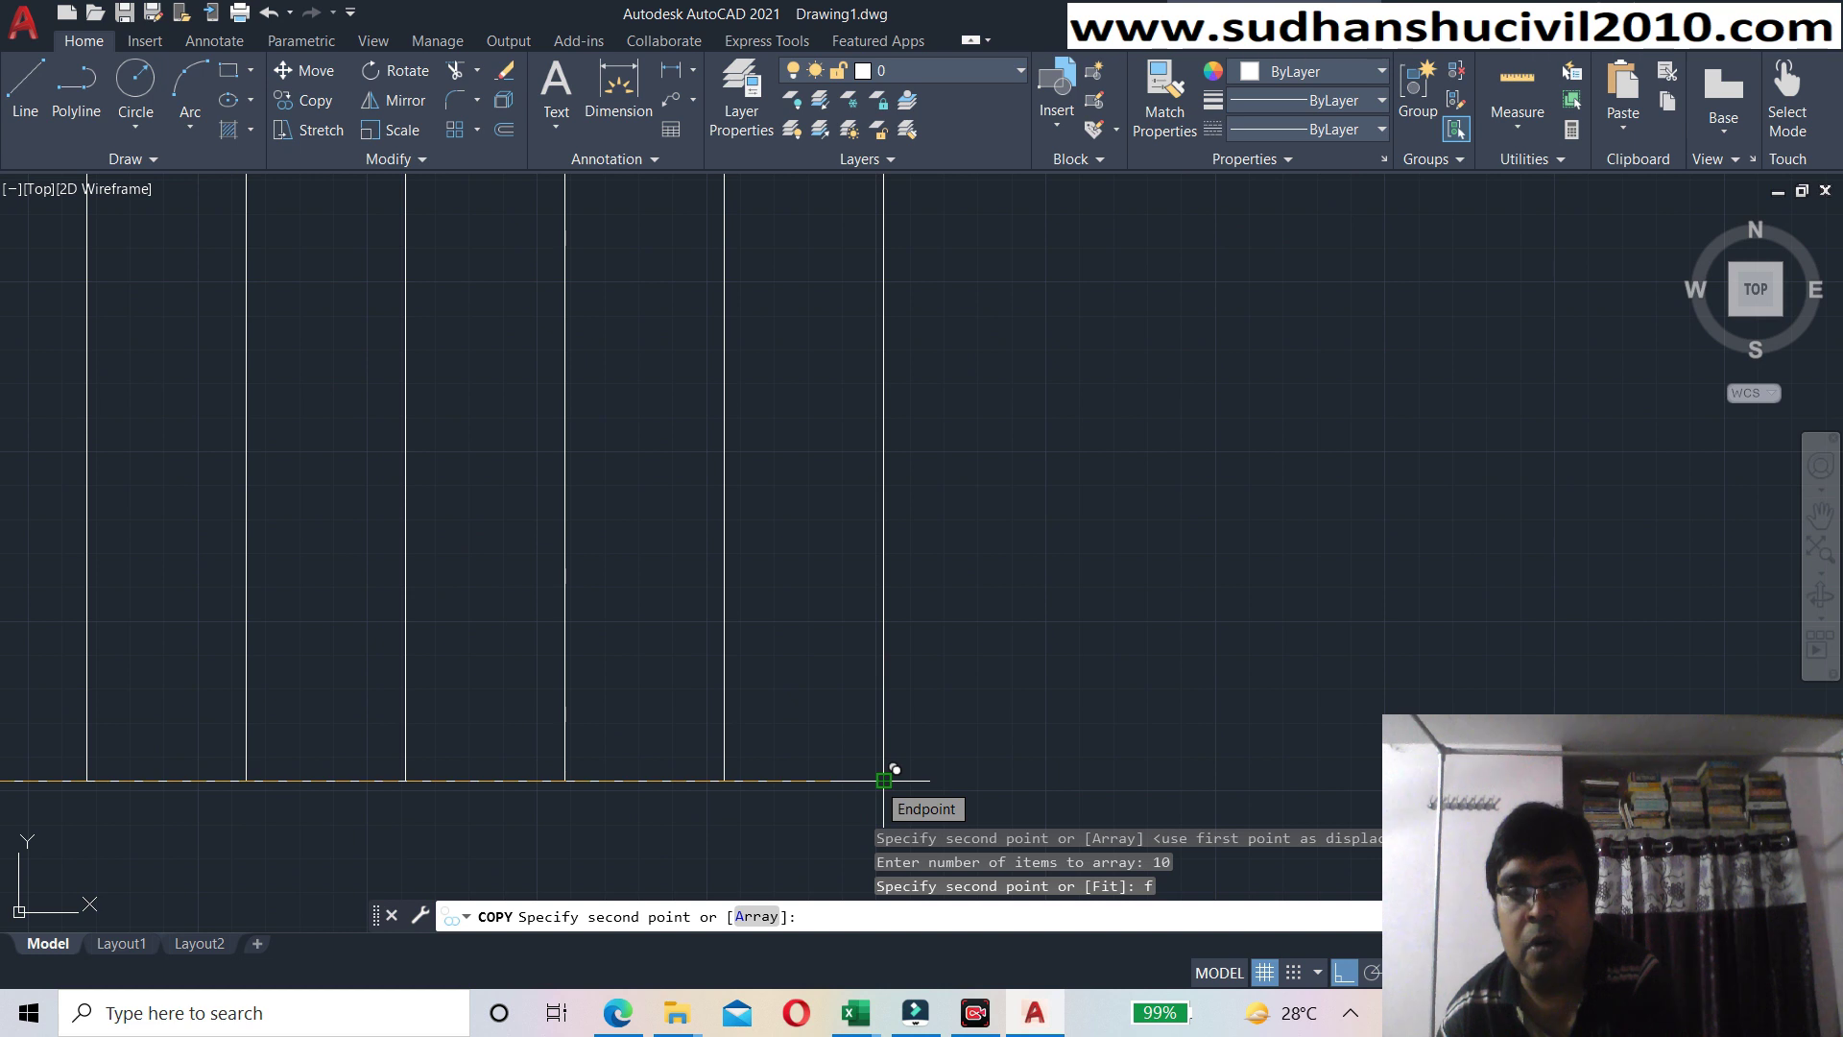
{"action": "left_click", "coordinate": [884, 779]}
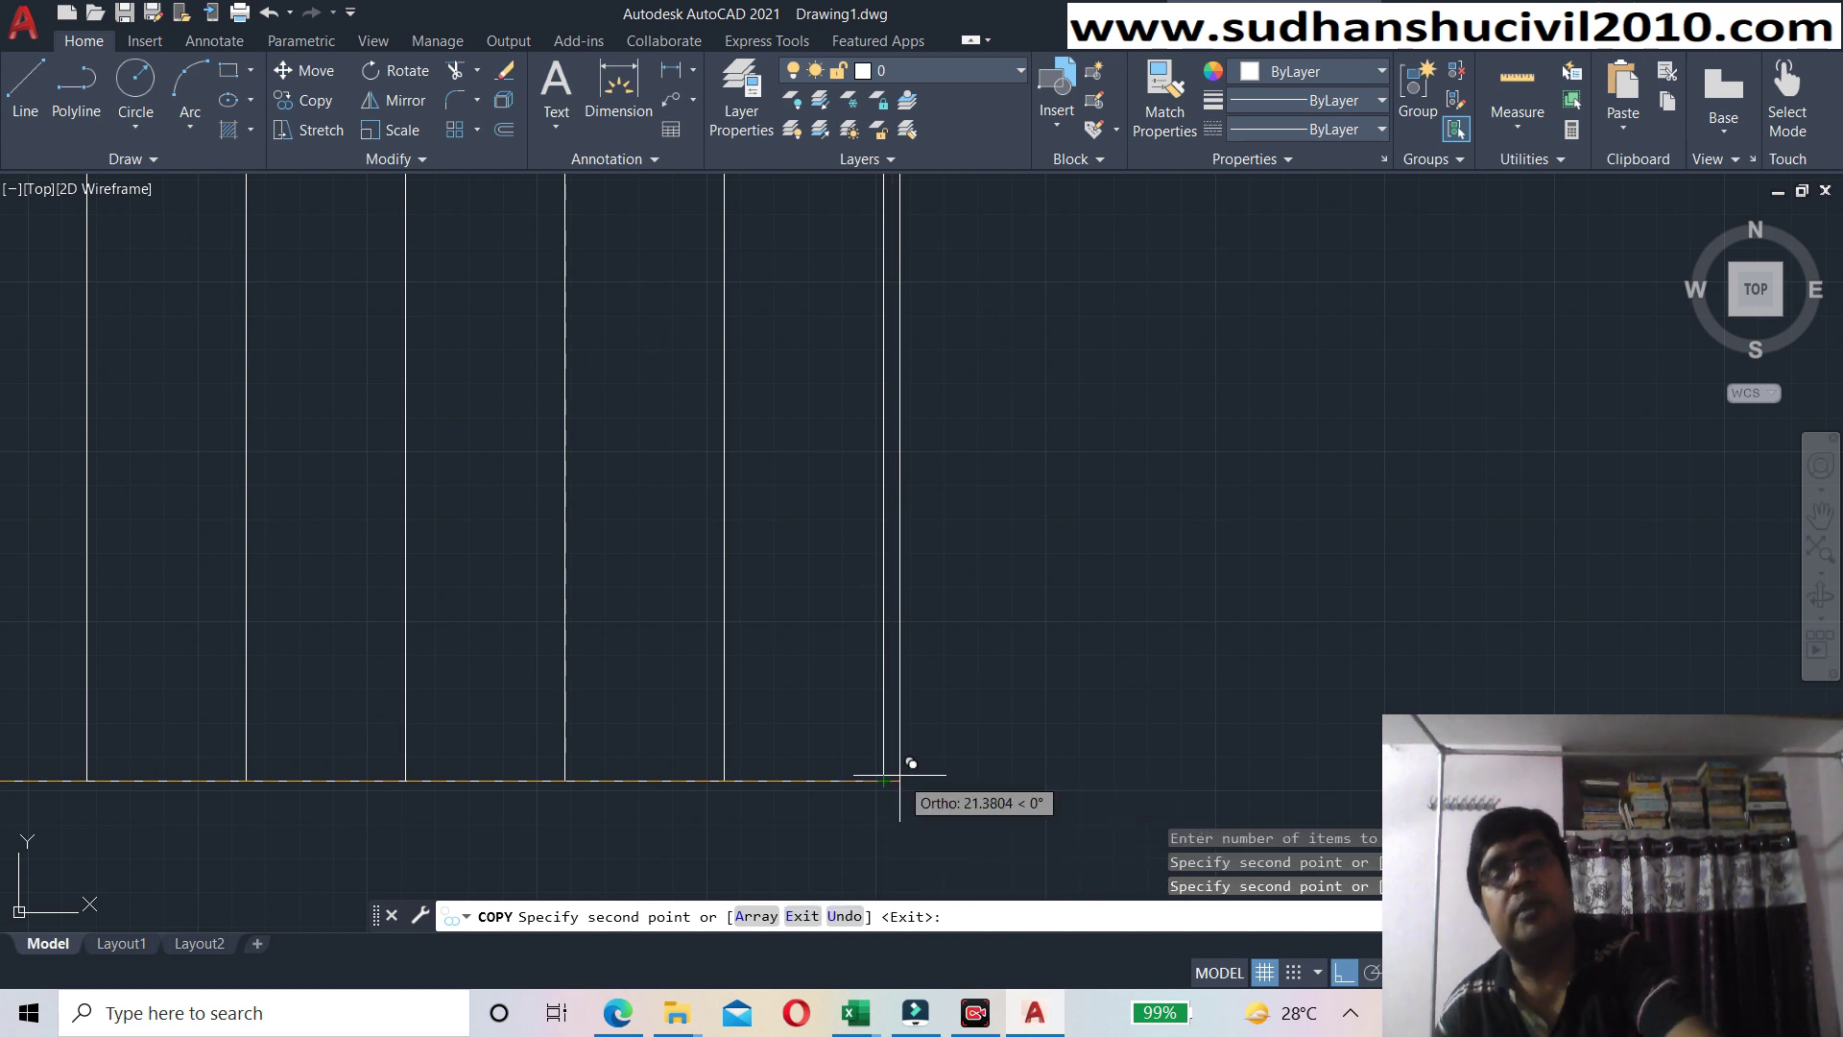
{"action": "key", "text": "Return"}
{"action": "scroll", "coordinate": [896, 755], "scroll_direction": "down", "scroll_amount": 2}
{"action": "scroll", "coordinate": [893, 760], "scroll_direction": "down", "scroll_amount": 2}
{"action": "middle_click_drag", "start_coordinate": [889, 765], "coordinate": [992, 699]}
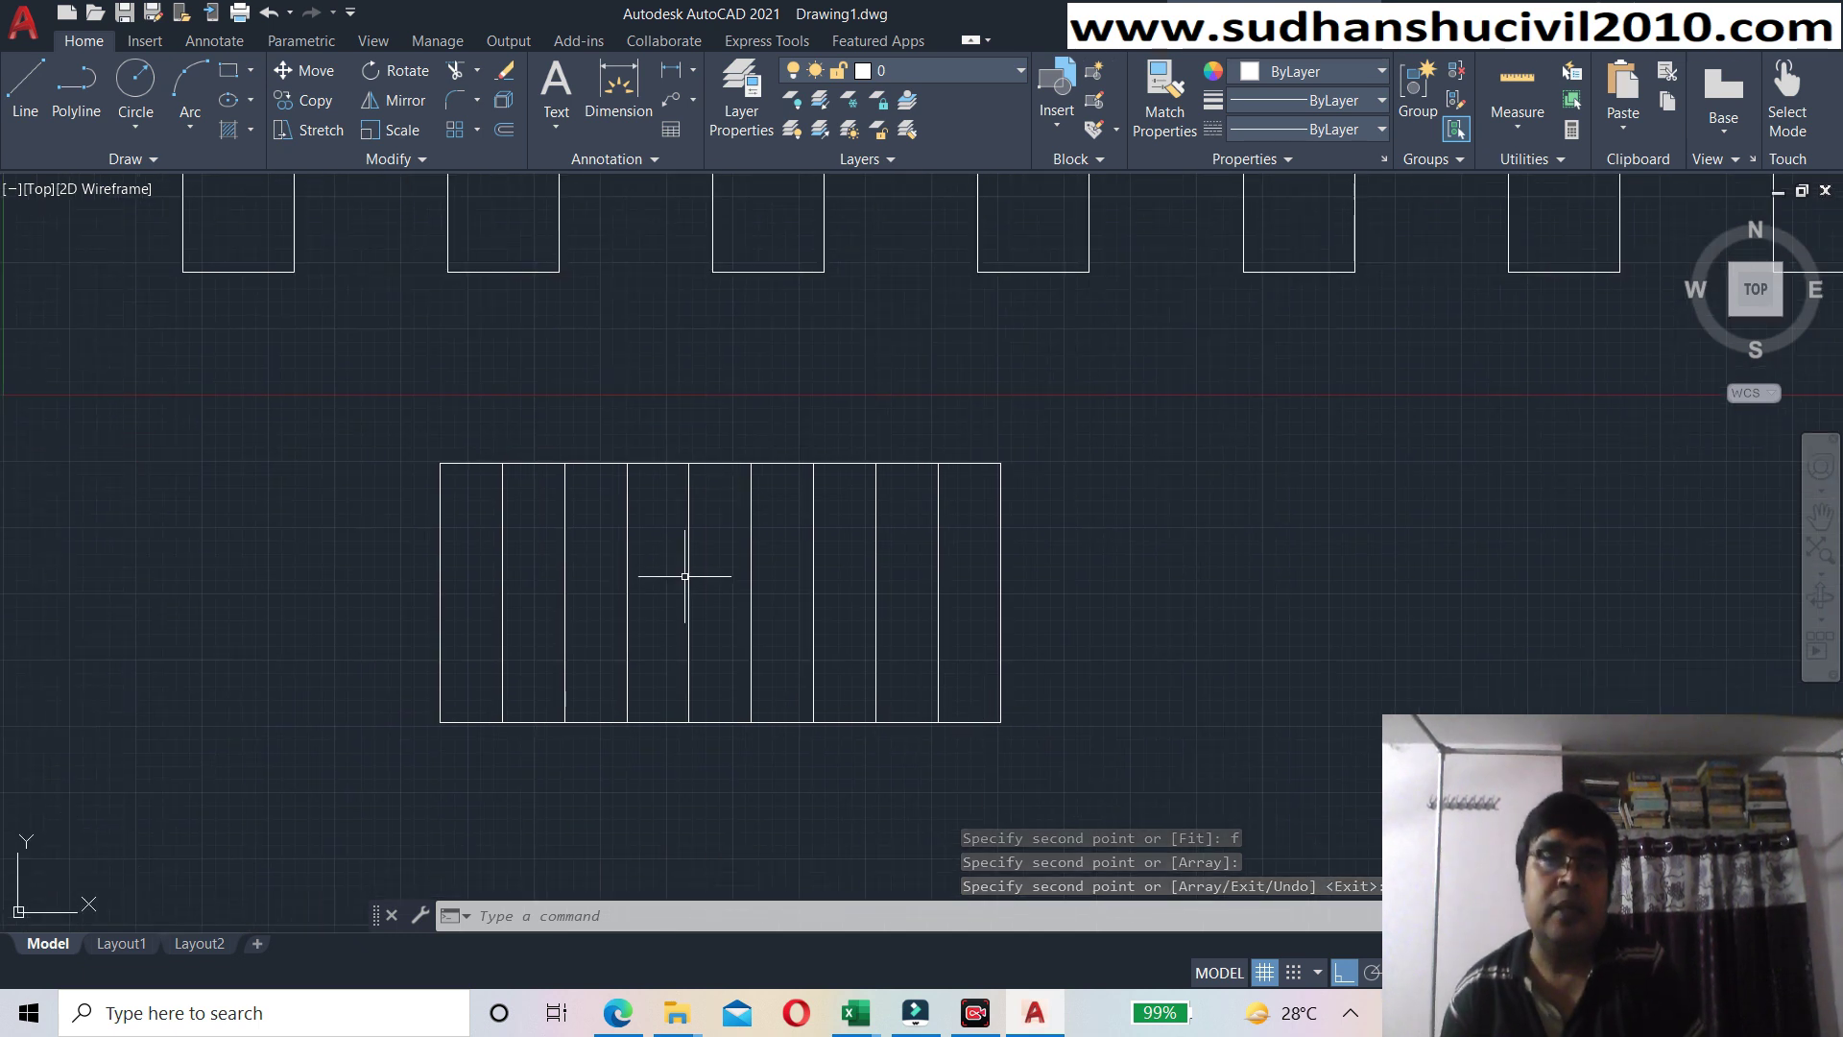